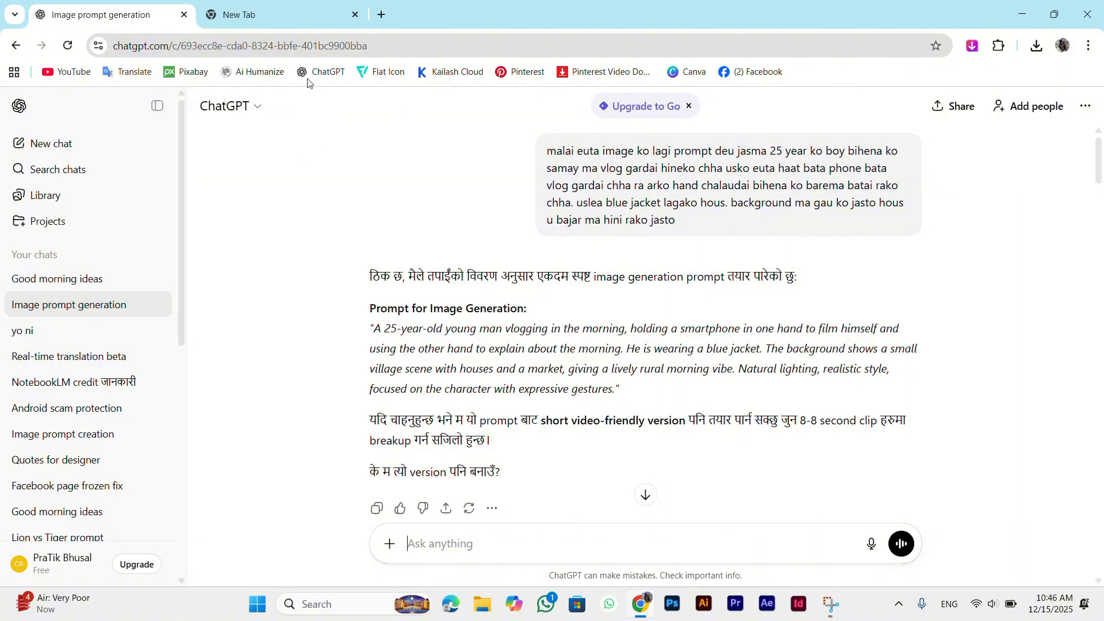
{"action": "left_click", "coordinate": [301, 5]}
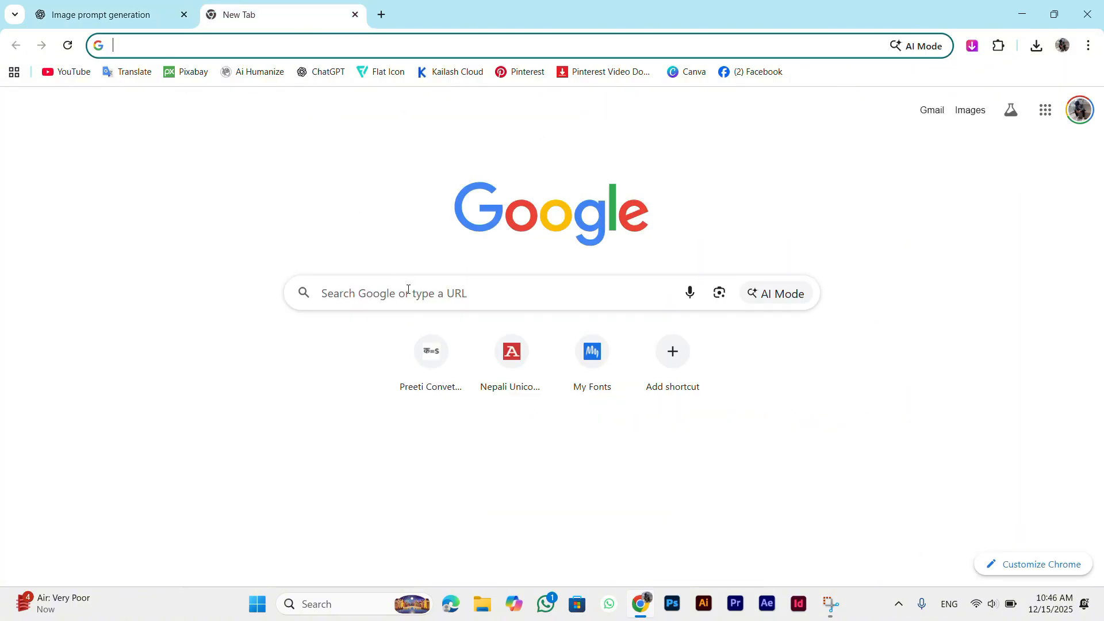
{"action": "left_click", "coordinate": [162, 7]}
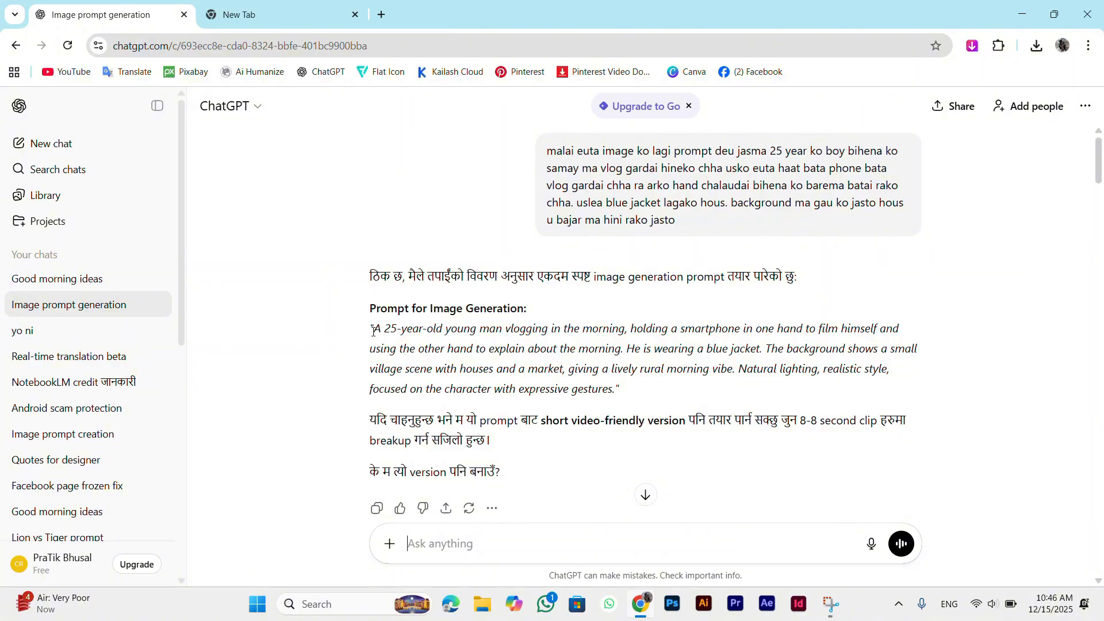
{"action": "left_click_drag", "start_coordinate": [374, 332], "coordinate": [610, 392]}
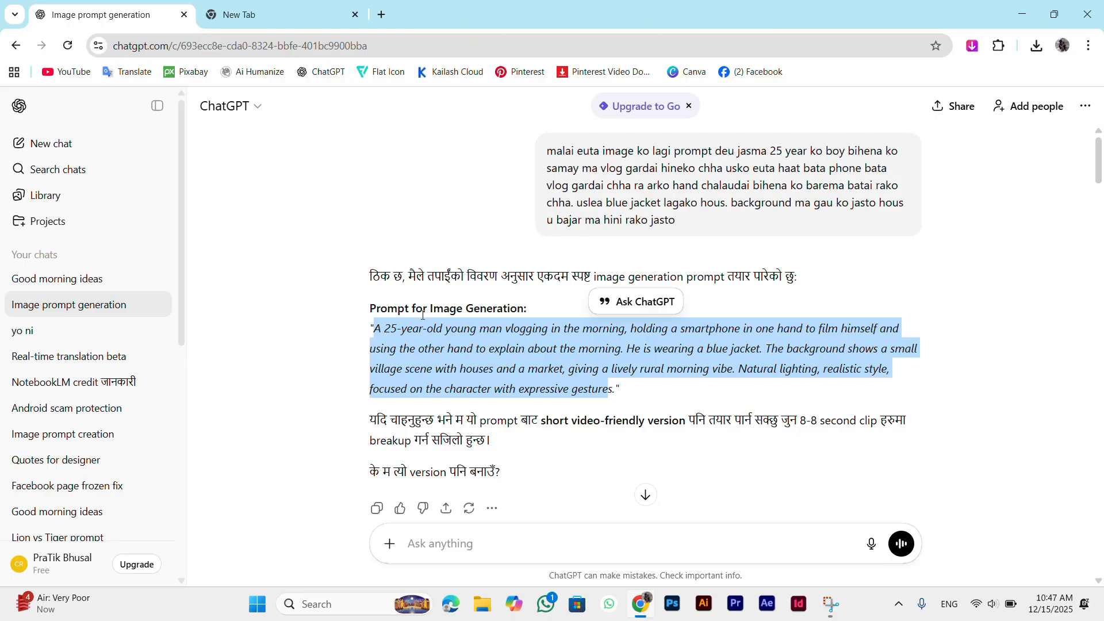
{"action": "left_click", "coordinate": [422, 324]}
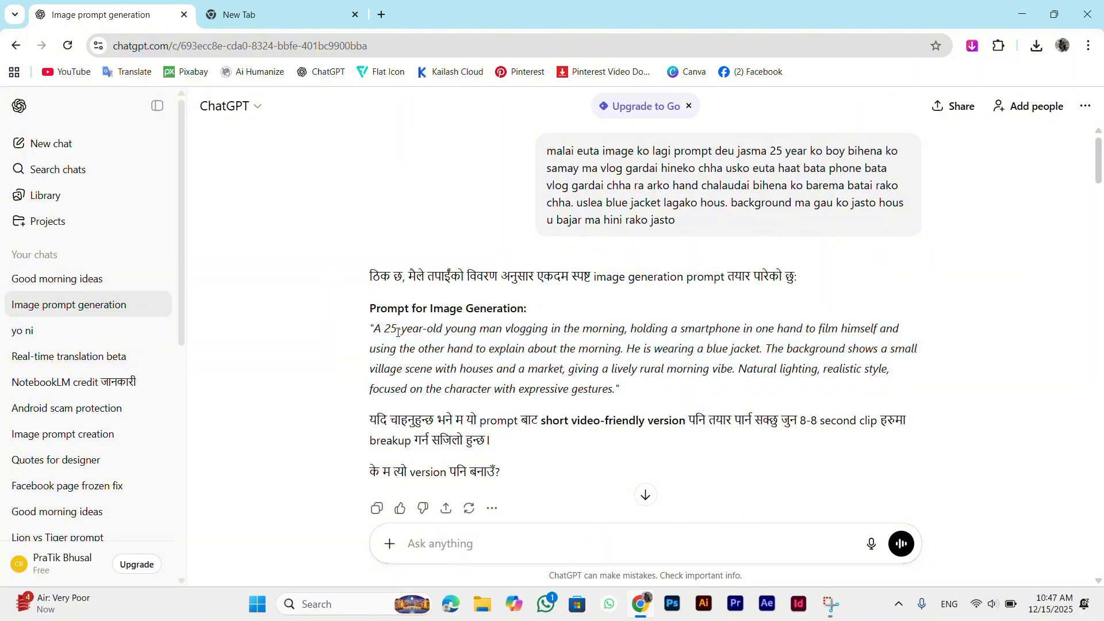
{"action": "left_click_drag", "start_coordinate": [377, 329], "coordinate": [615, 384]}
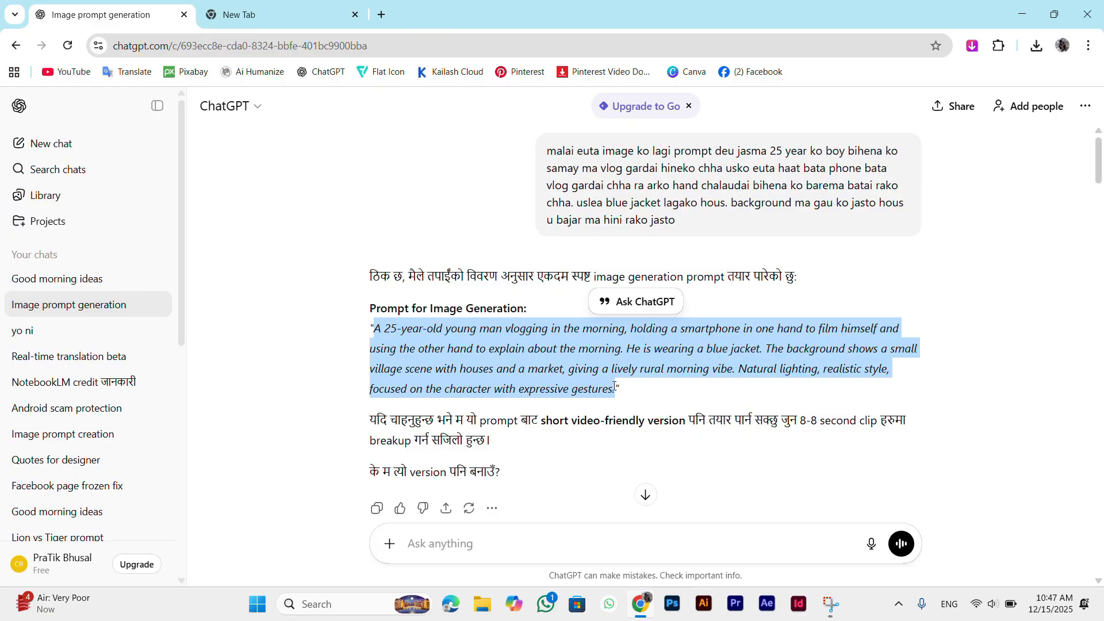
{"action": "left_click", "coordinate": [615, 386]}
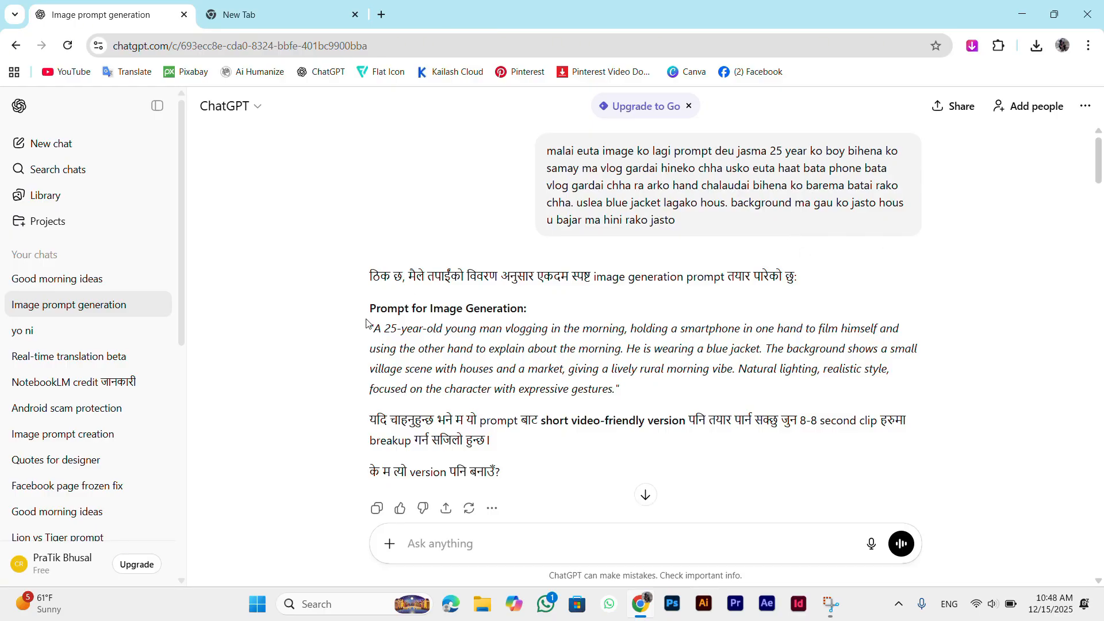
- Copy the full English image-generation prompt about the 25-year-old vlogger in the blue jacket from the ChatGPT reply
{"action": "left_click_drag", "start_coordinate": [371, 326], "coordinate": [633, 399]}
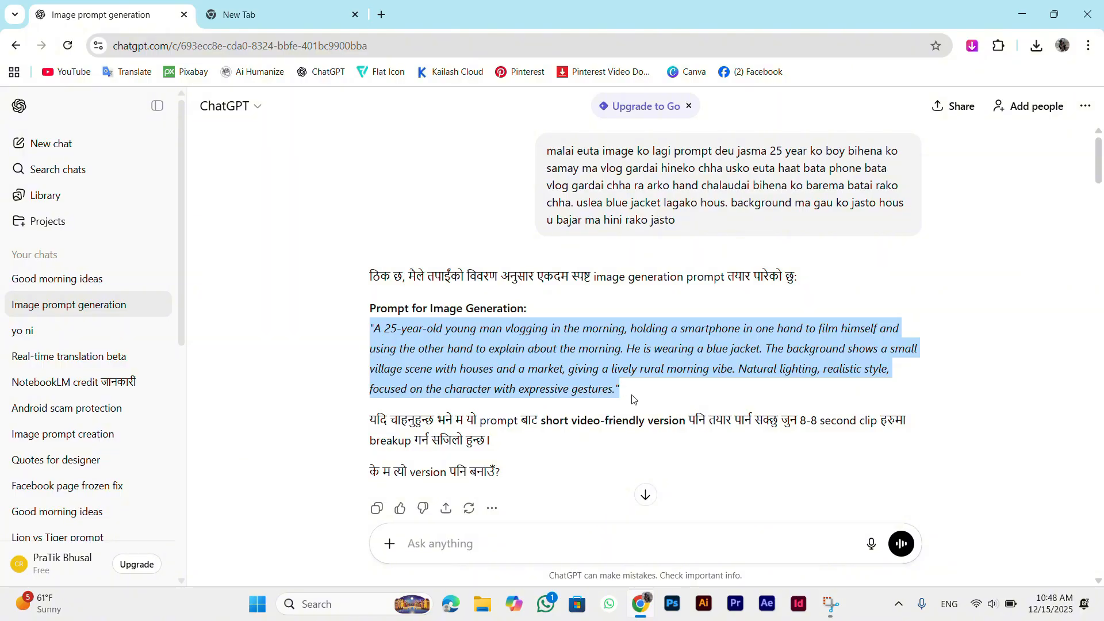
{"action": "right_click", "coordinate": [631, 397]}
{"action": "left_click", "coordinate": [634, 410]}
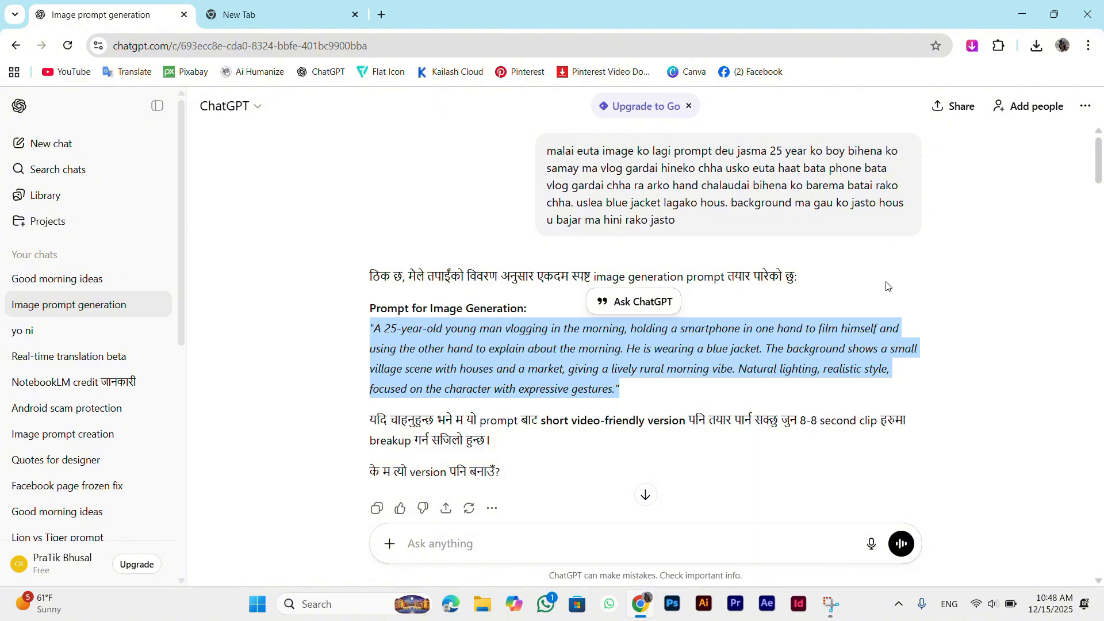
- Search Google for "gimini" in the empty browser tab and open the Google Gemini site
{"action": "left_click", "coordinate": [268, 17]}
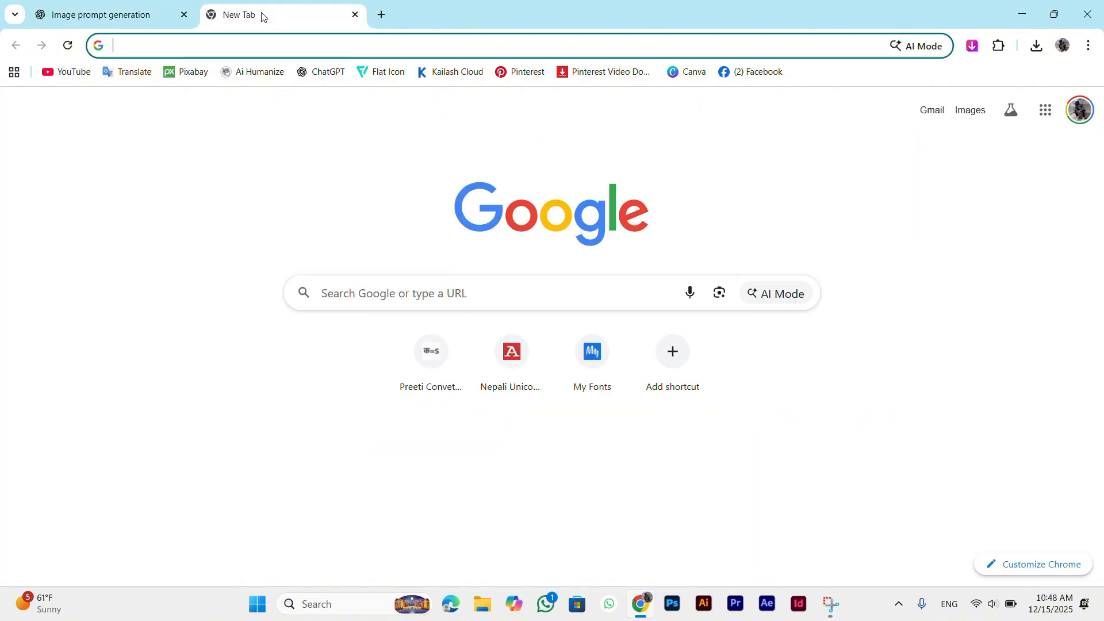
{"action": "left_click", "coordinate": [188, 46]}
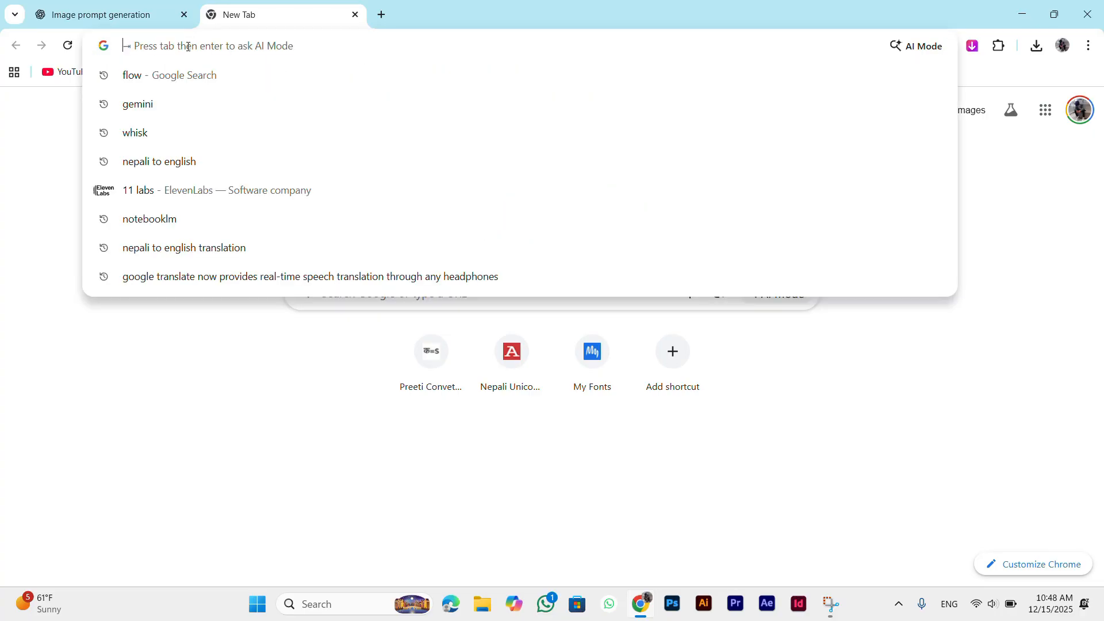
{"action": "type", "text": "gimini"}
{"action": "key", "text": "Return"}
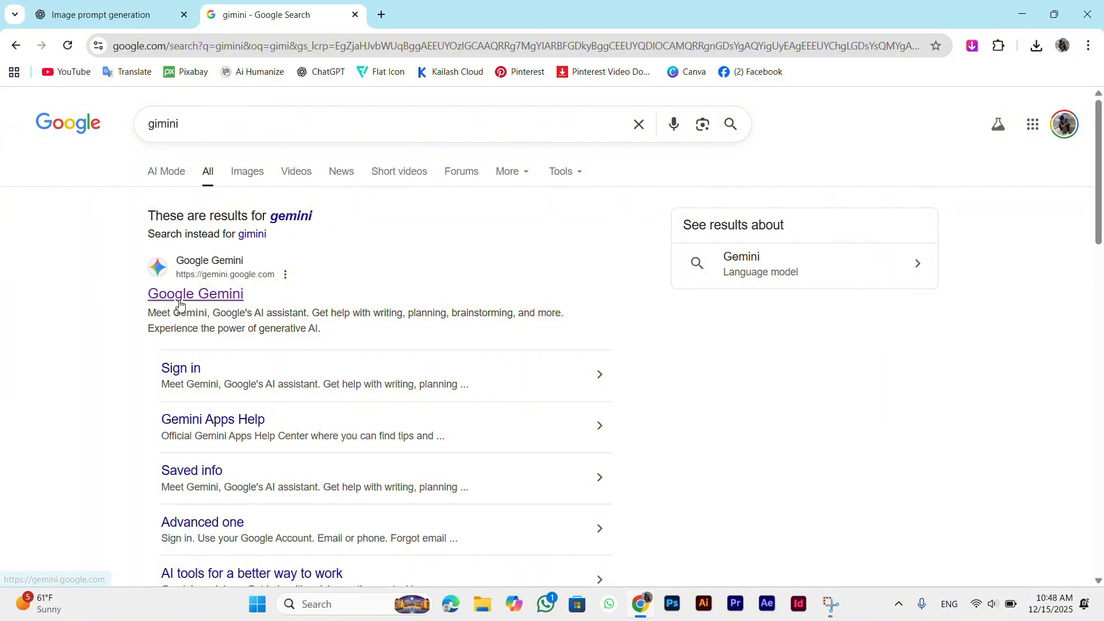
{"action": "left_click", "coordinate": [179, 300]}
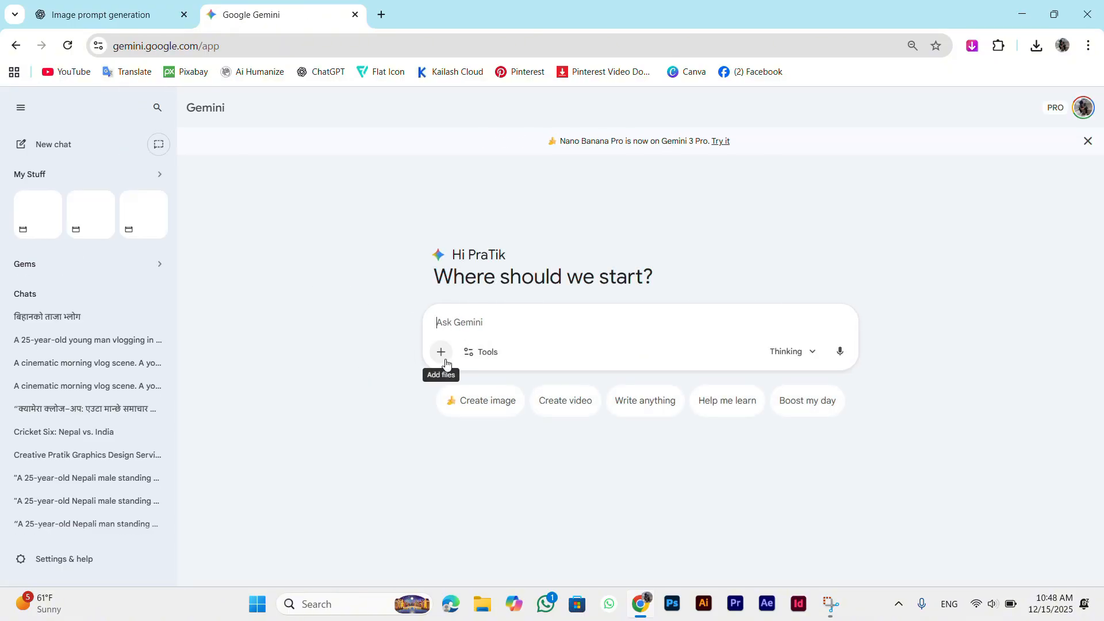
- Choose image creation in Gemini, paste the copied vlogger prompt and submit it
{"action": "left_click", "coordinate": [480, 406]}
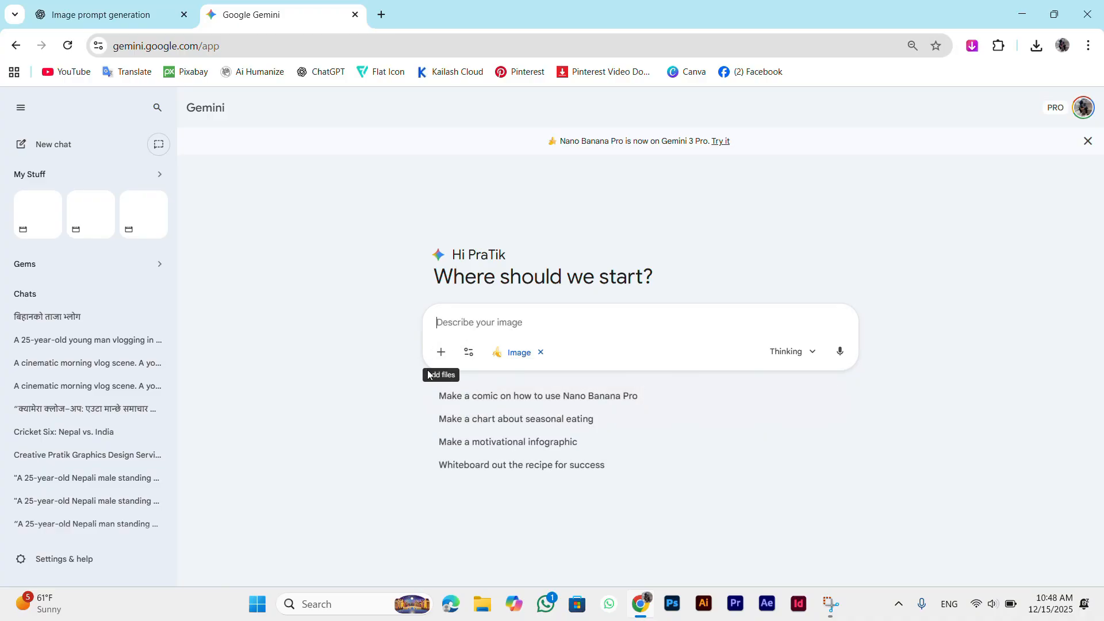
{"action": "key", "text": "ctrl+v"}
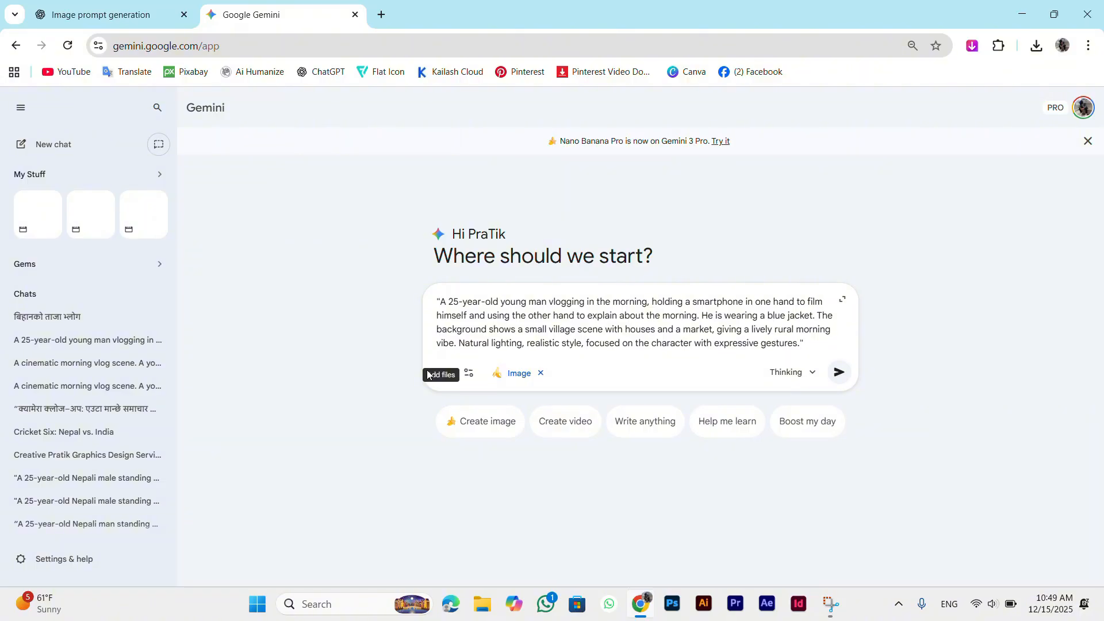
{"action": "key", "text": "Return"}
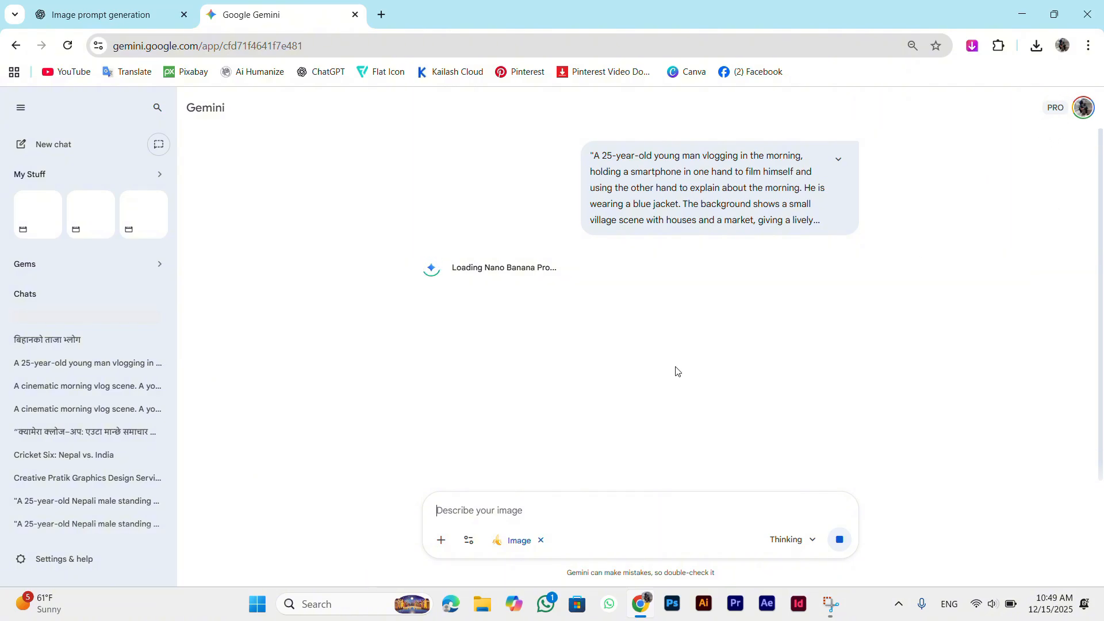
- Enlarge the generated vlogger image, download it, and return to the Gemini chat
{"action": "left_click", "coordinate": [463, 548]}
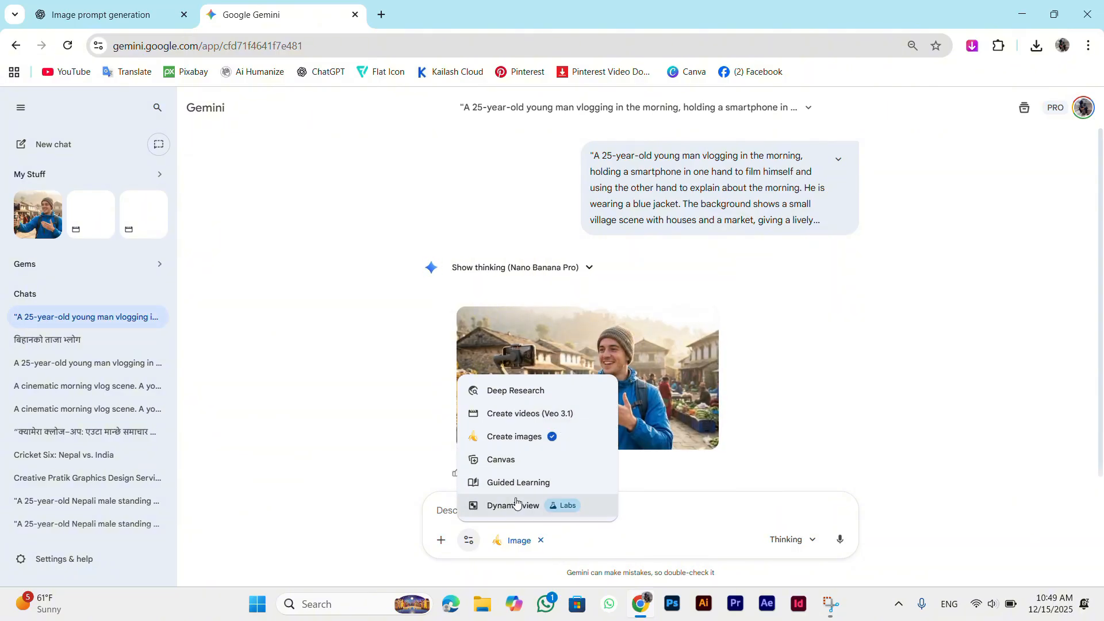
{"action": "left_click", "coordinate": [944, 345]}
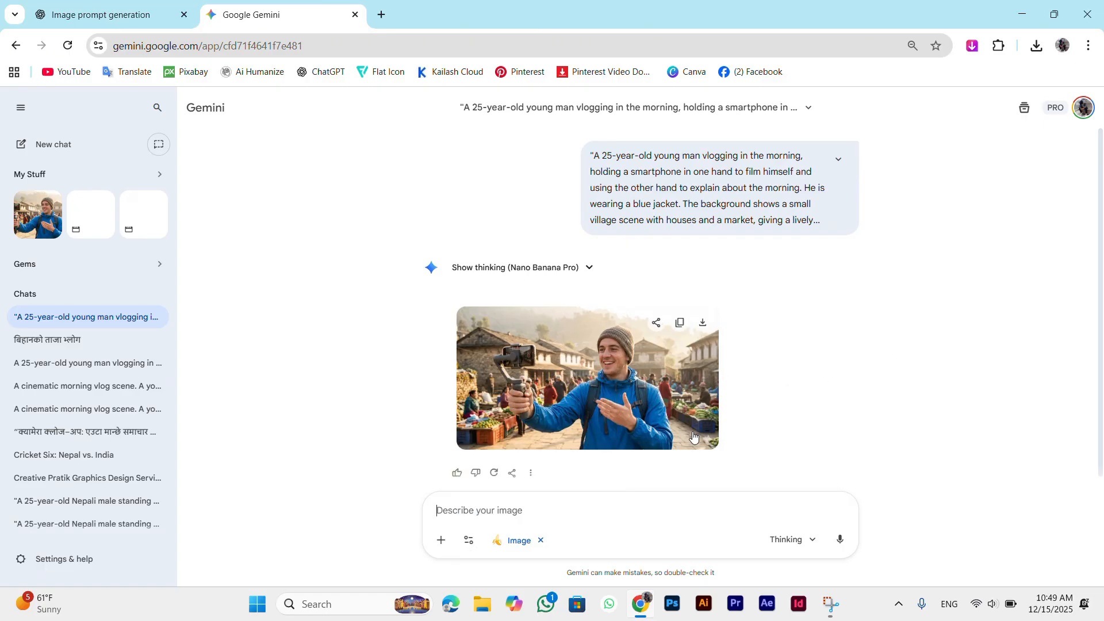
{"action": "left_click", "coordinate": [597, 347]}
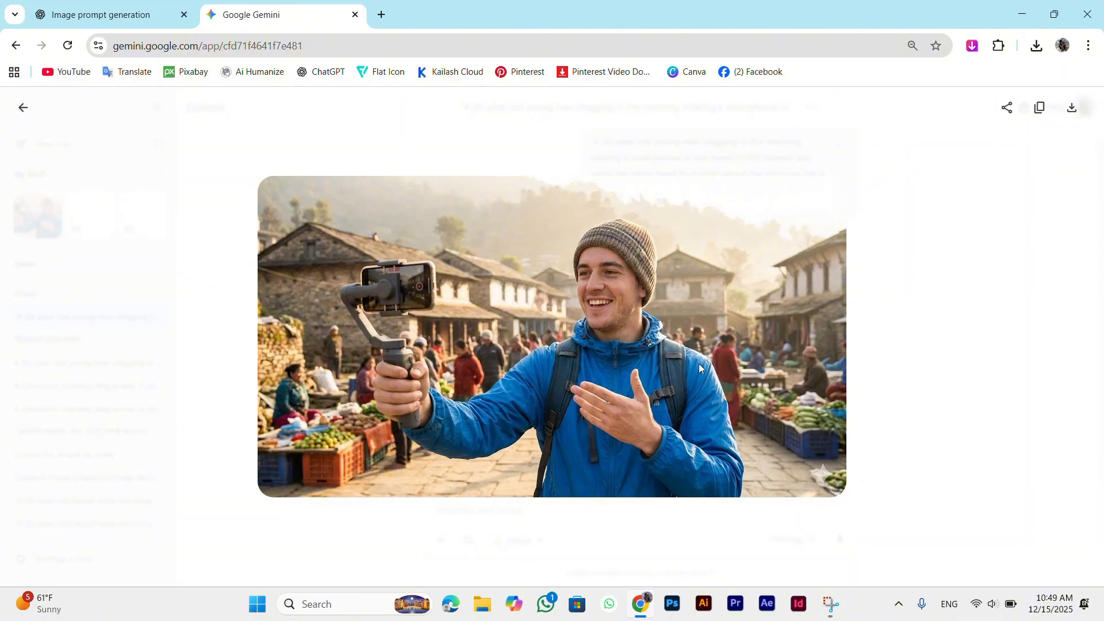
{"action": "left_click", "coordinate": [1072, 107]}
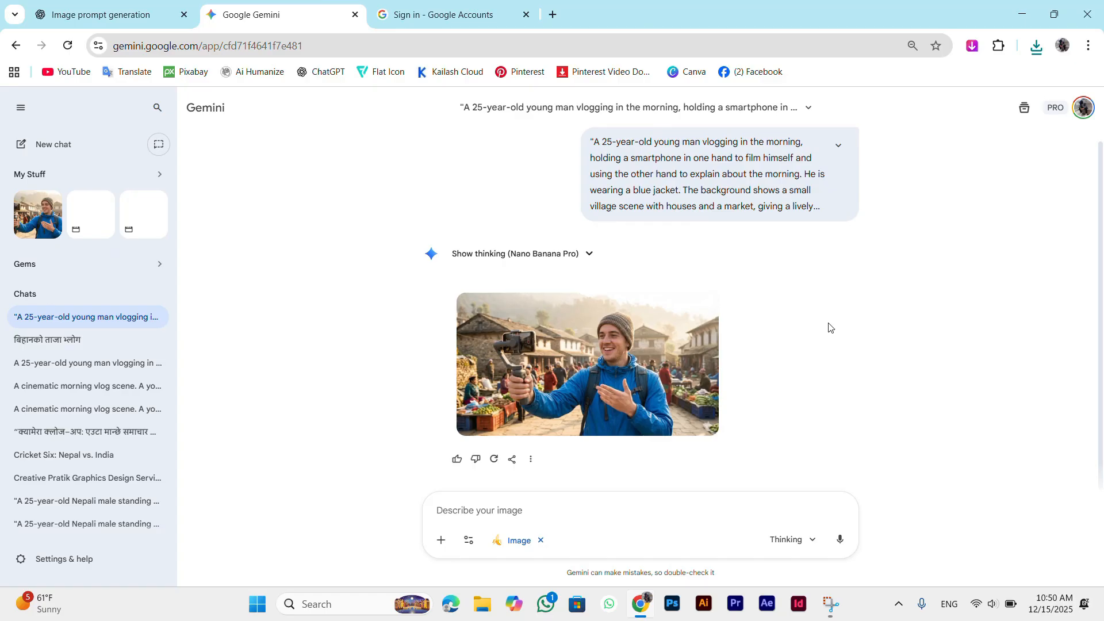
{"action": "left_click", "coordinate": [542, 355]}
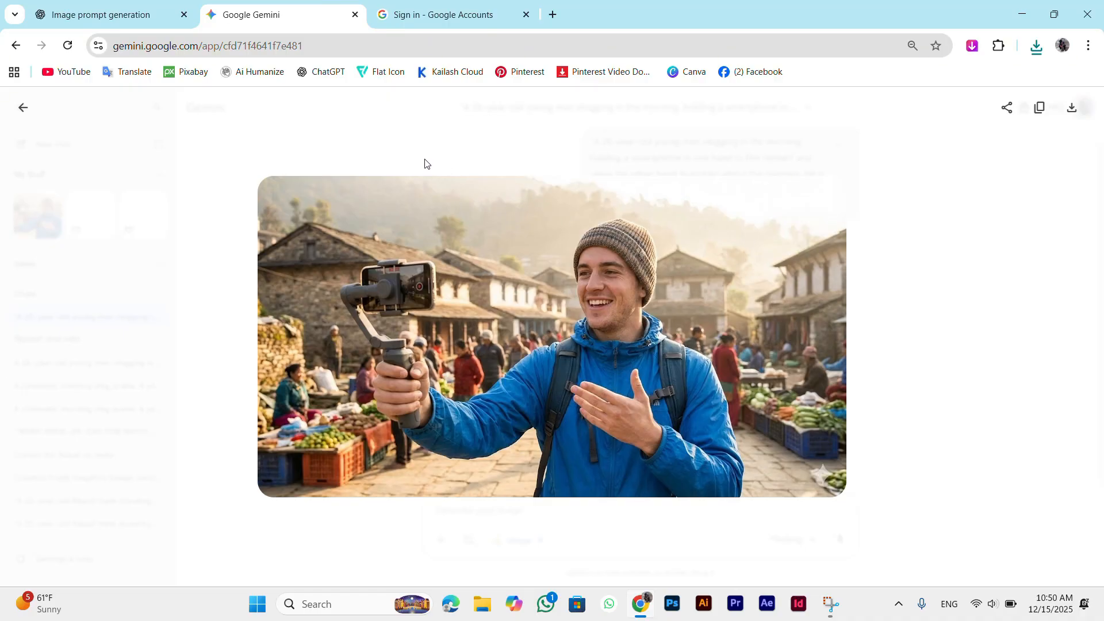
{"action": "left_click", "coordinate": [438, 147]}
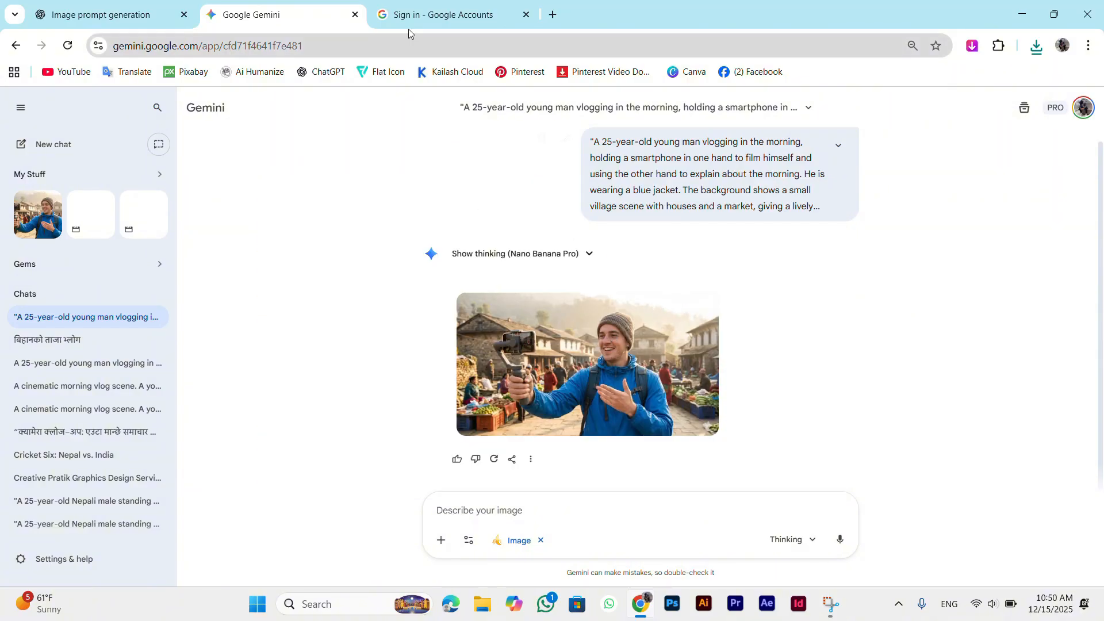
- Switch to the ChatGPT conversation and examine the wording of the follow-up request for a Nepali vlog video prompt in 8-second clips
{"action": "left_click", "coordinate": [134, 12]}
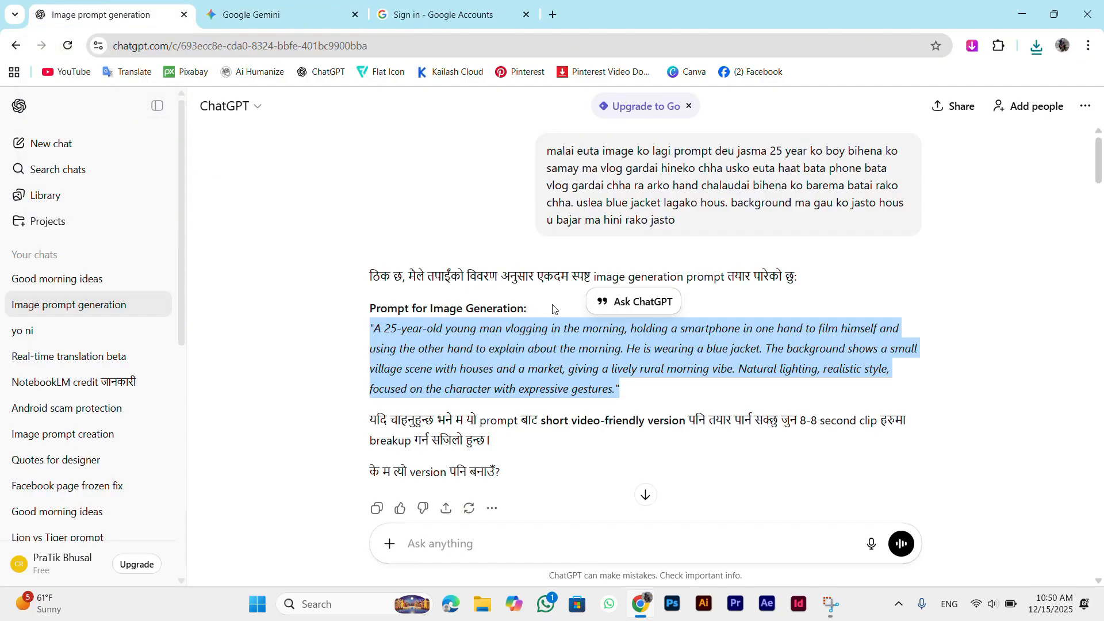
{"action": "scroll", "coordinate": [548, 310], "scroll_direction": "down", "scroll_amount": 4}
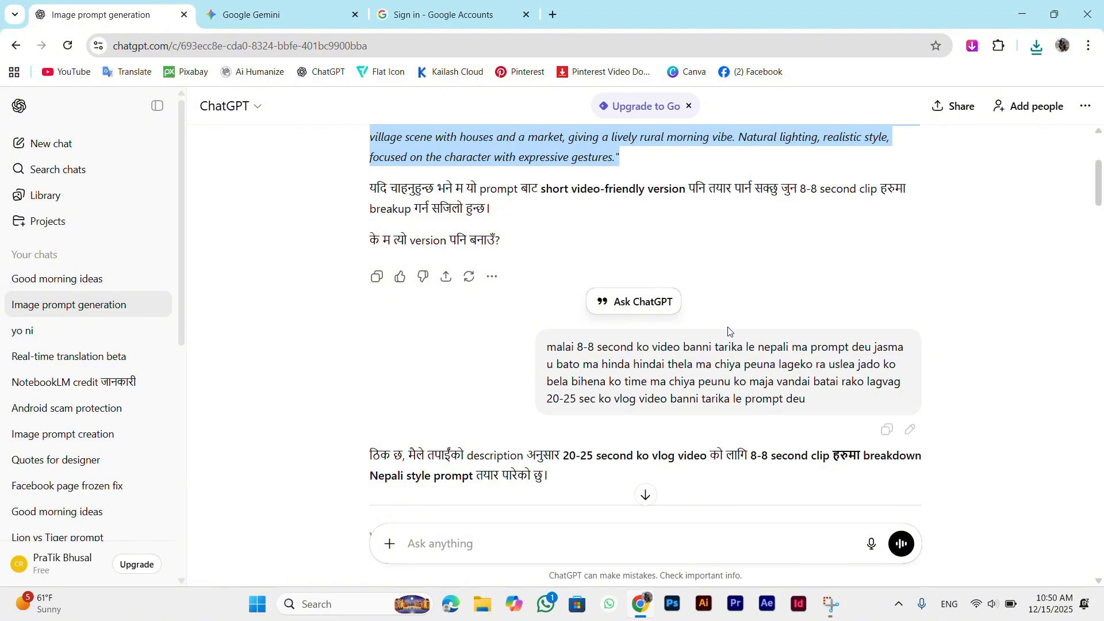
{"action": "left_click_drag", "start_coordinate": [743, 348], "coordinate": [540, 352]}
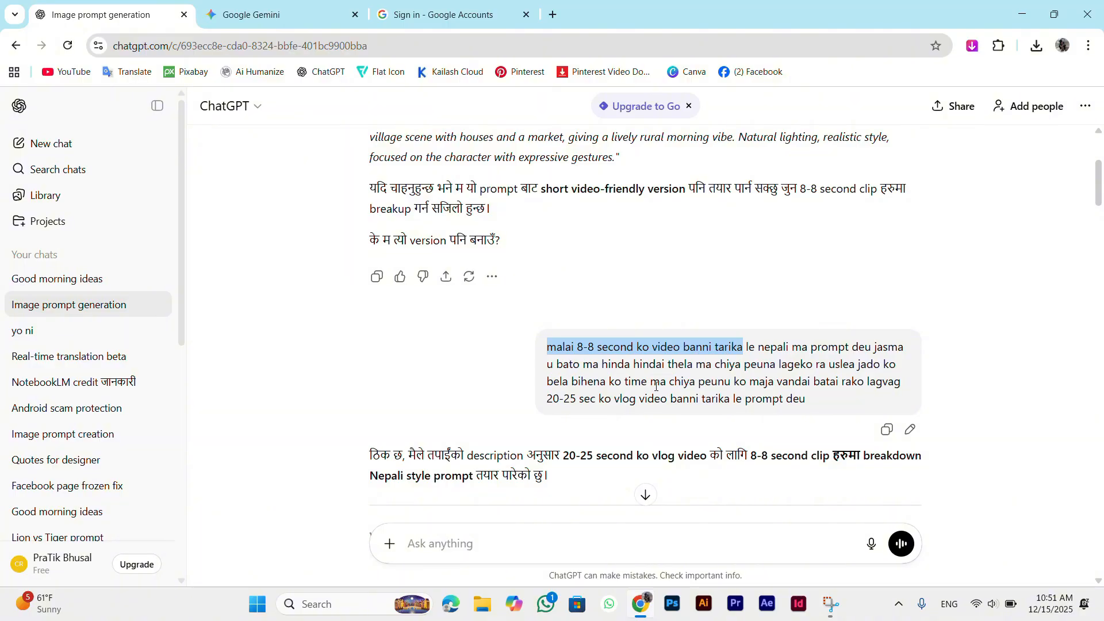
{"action": "left_click", "coordinate": [747, 347]}
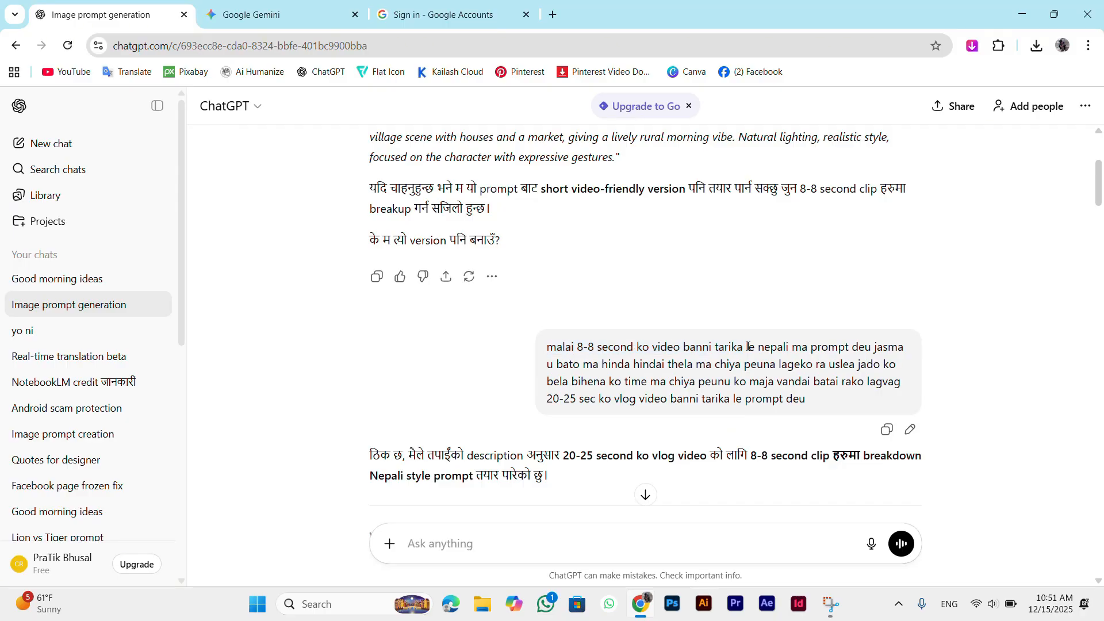
{"action": "left_click_drag", "start_coordinate": [747, 347], "coordinate": [743, 401]}
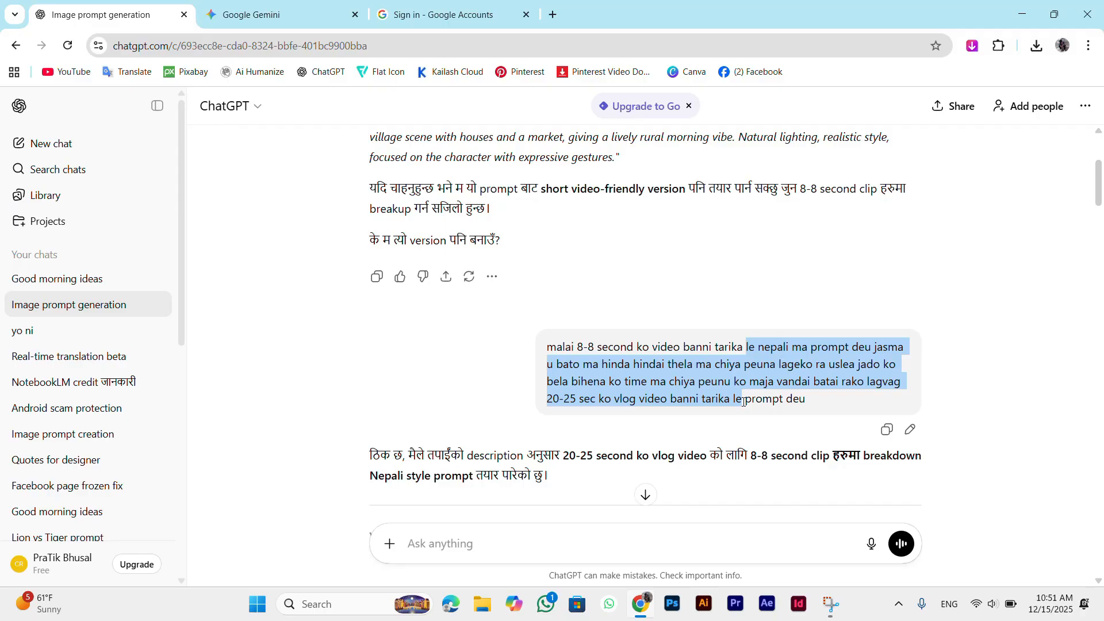
{"action": "left_click_drag", "start_coordinate": [744, 402], "coordinate": [806, 405]}
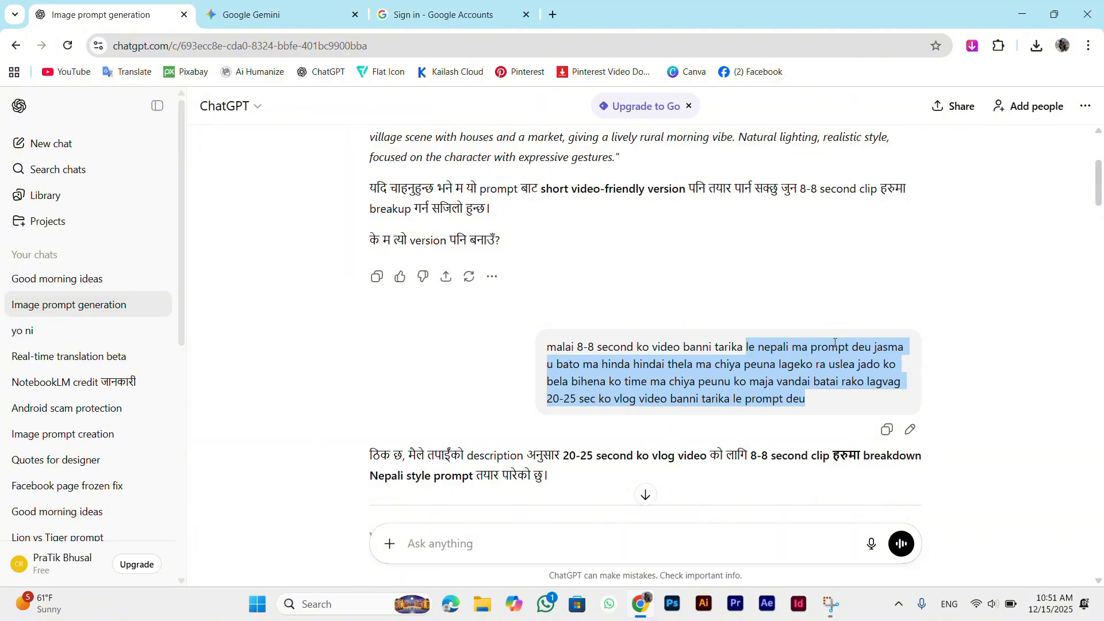
{"action": "left_click", "coordinate": [758, 345]}
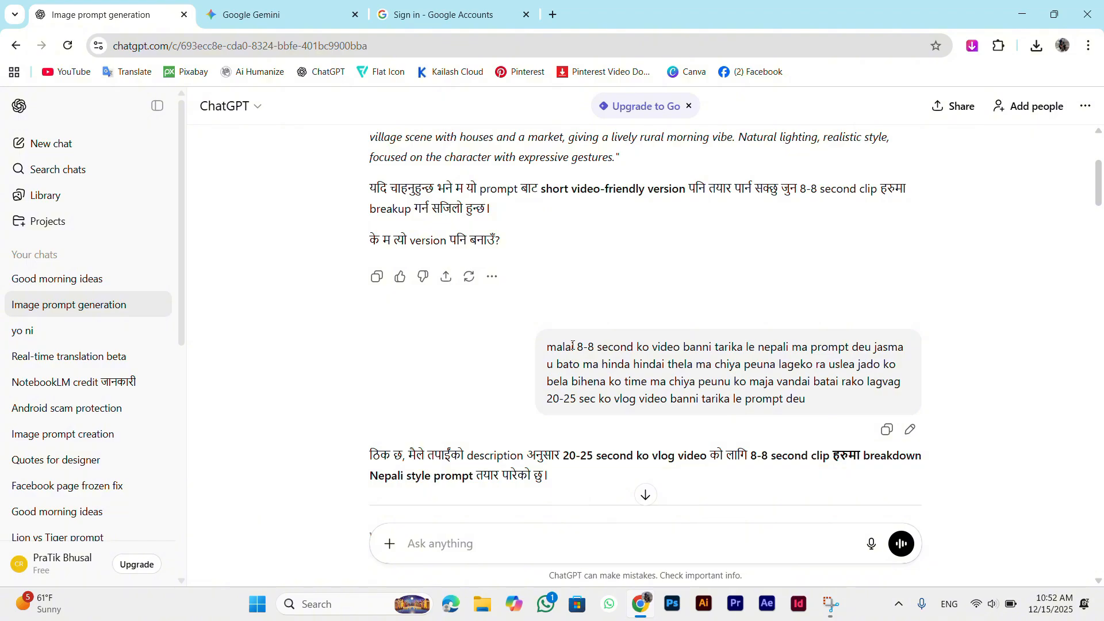
{"action": "left_click_drag", "start_coordinate": [549, 347], "coordinate": [742, 351]}
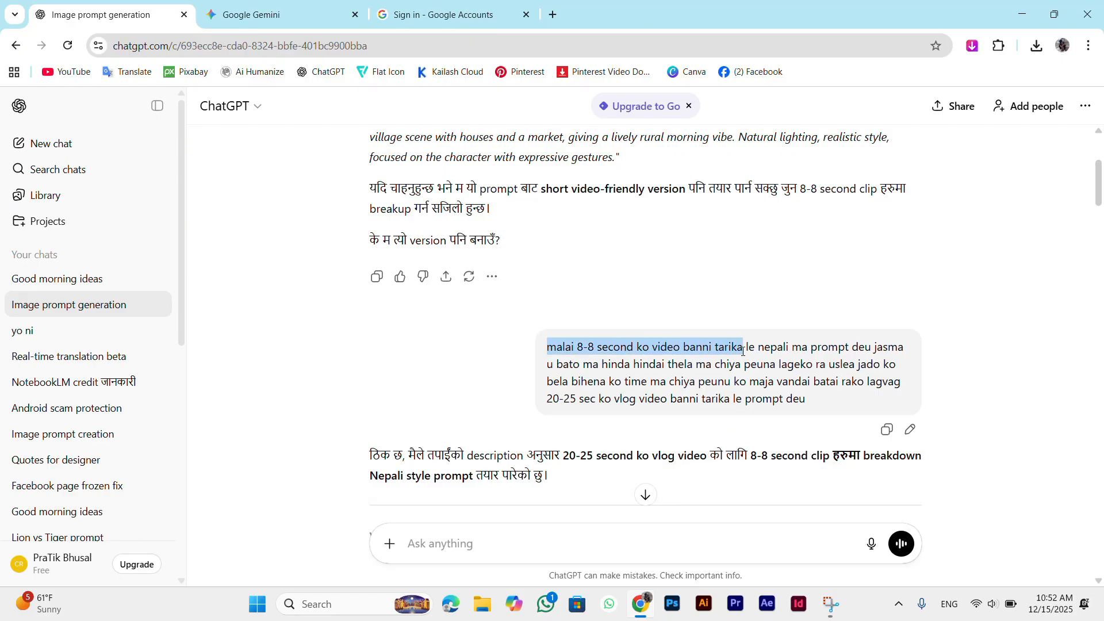
{"action": "scroll", "coordinate": [743, 351], "scroll_direction": "up", "scroll_amount": 4}
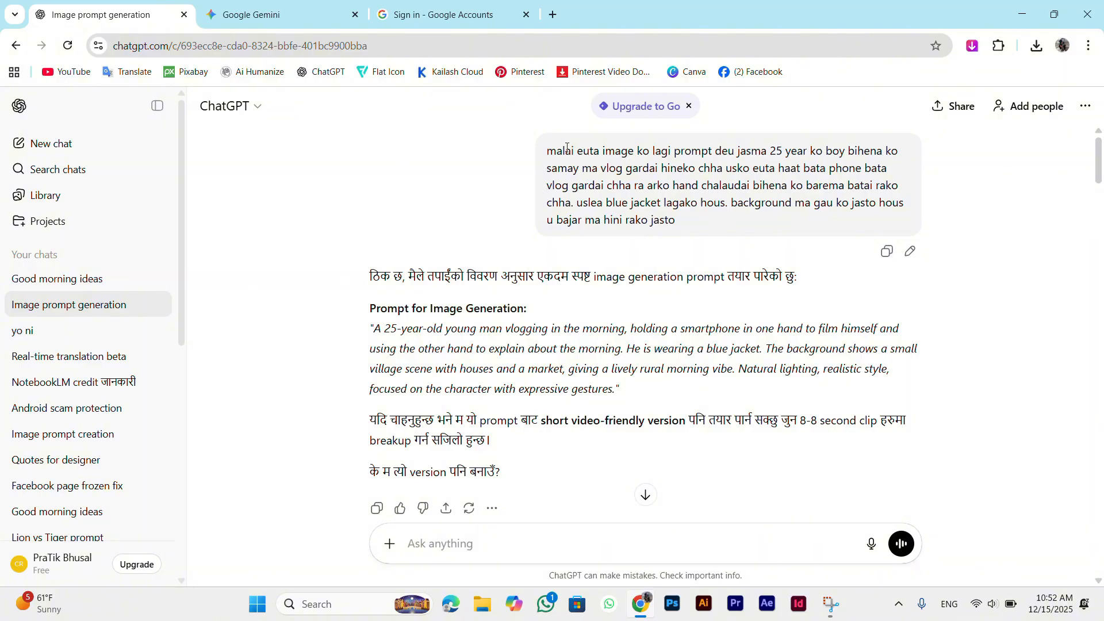
- Switch back to Gemini, view the generated vlogger image enlarged, and close the view
{"action": "left_click", "coordinate": [274, 4]}
{"action": "left_click", "coordinate": [602, 351]}
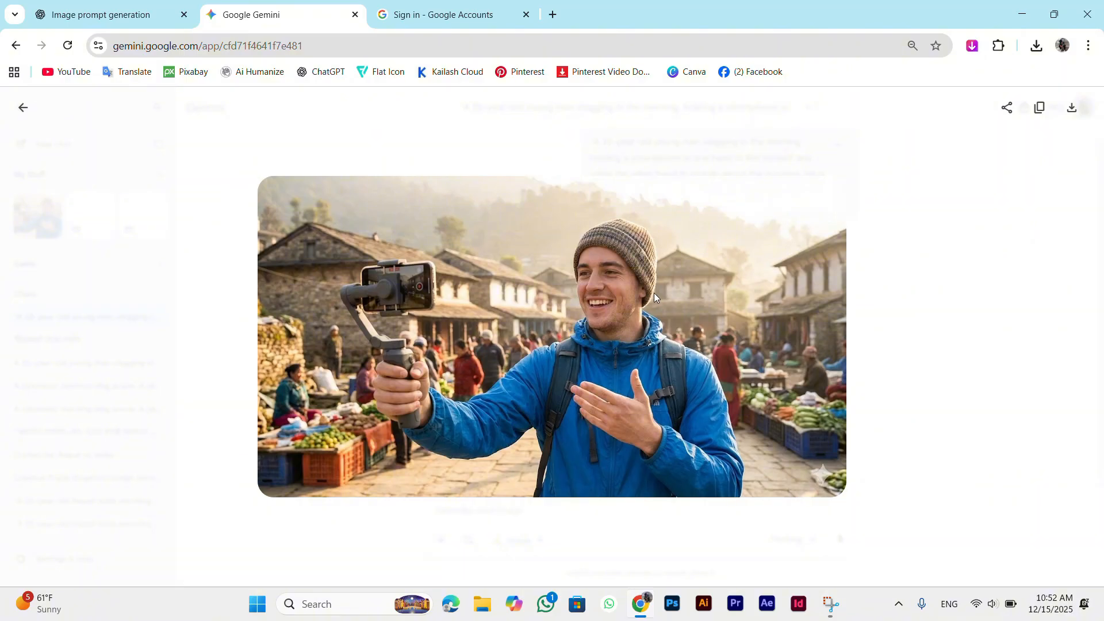
{"action": "left_click", "coordinate": [22, 109]}
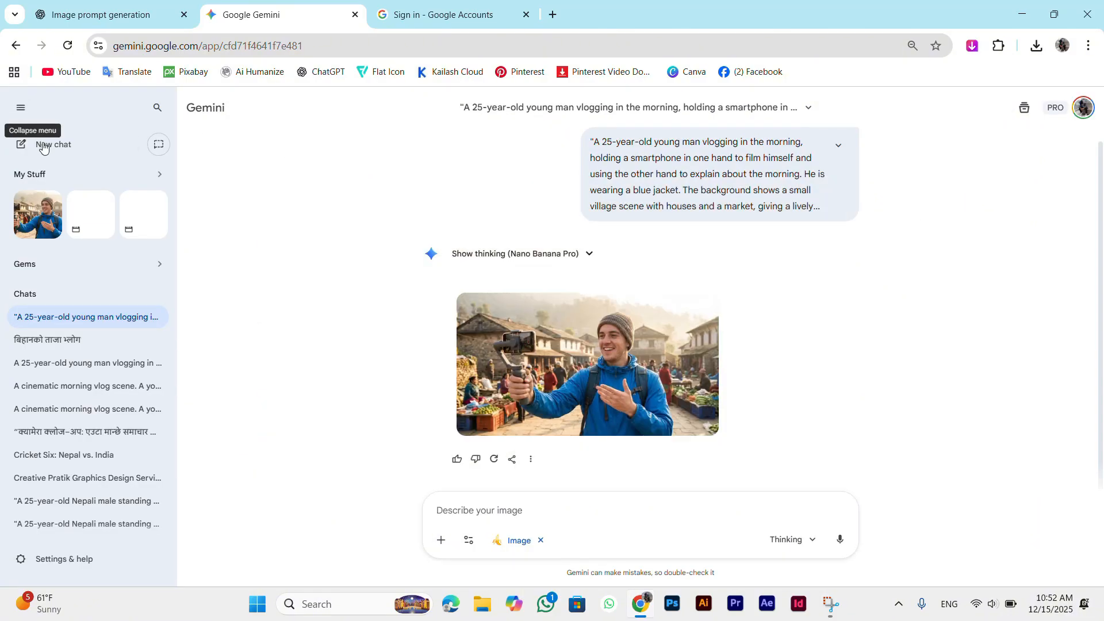
- Attach the photo of a man in a dark jacket from the Downloads folder to the Gemini image prompt
{"action": "left_click", "coordinate": [441, 544]}
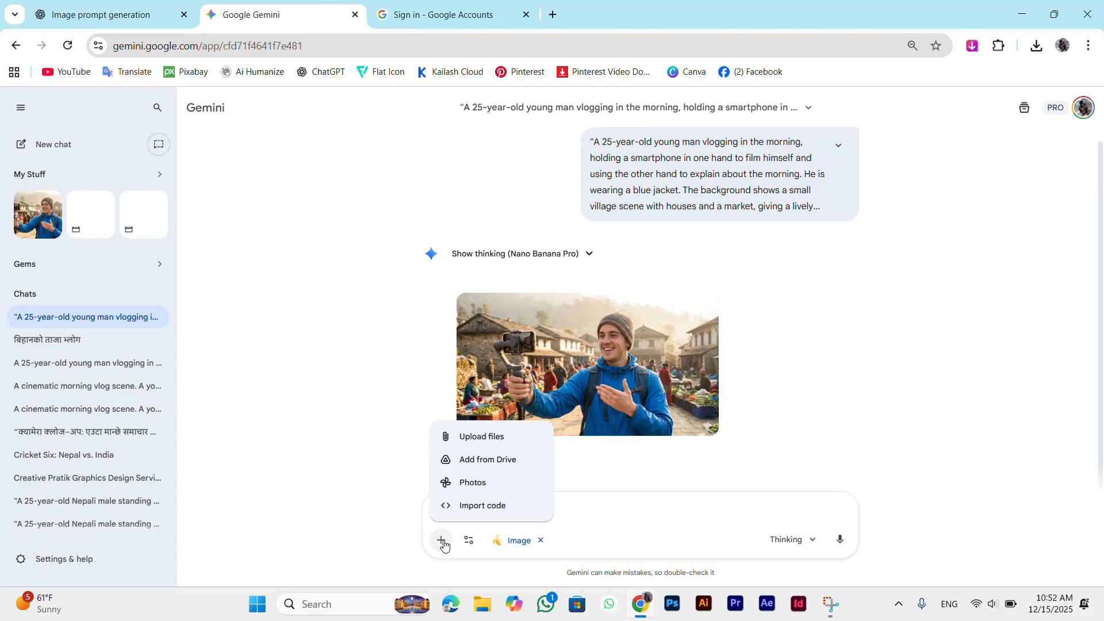
{"action": "left_click", "coordinate": [513, 435]}
{"action": "scroll", "coordinate": [219, 230], "scroll_direction": "down", "scroll_amount": 5}
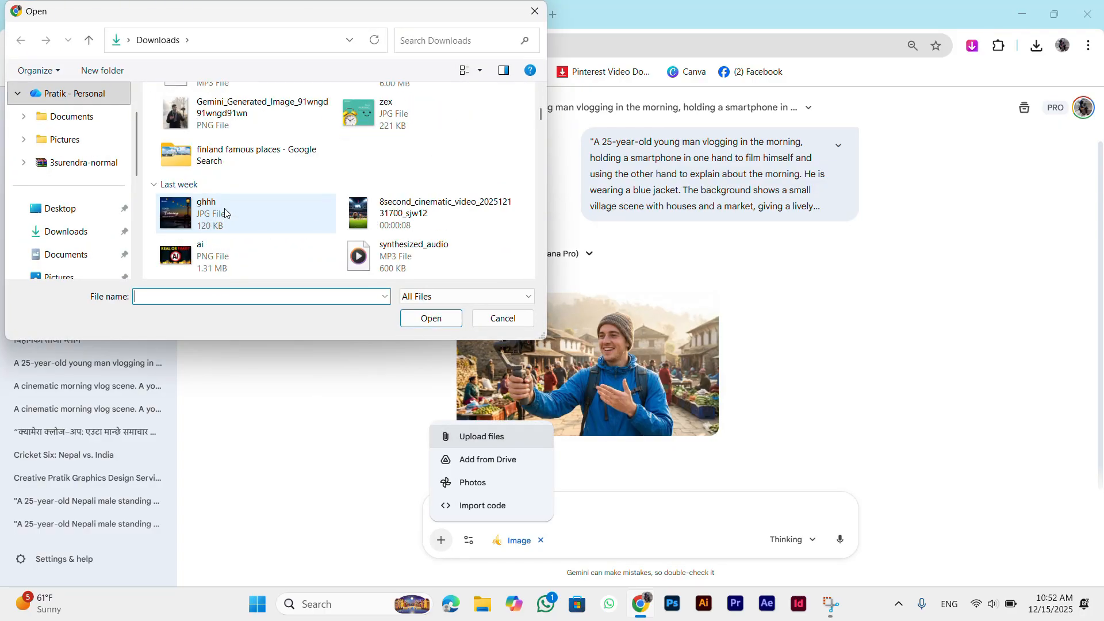
{"action": "scroll", "coordinate": [219, 224], "scroll_direction": "up", "scroll_amount": 5}
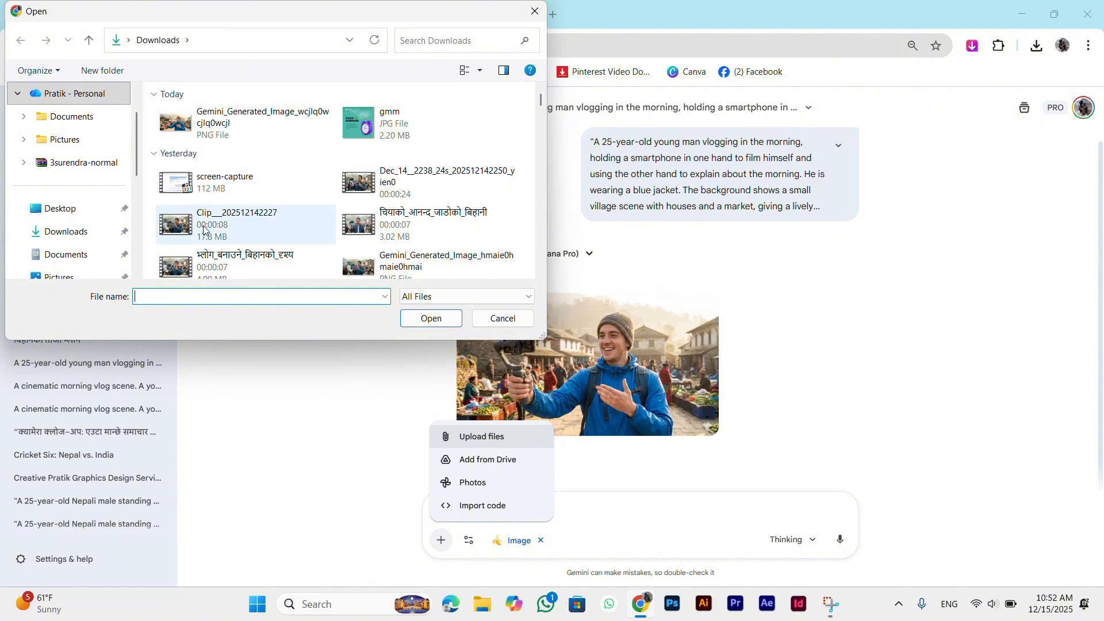
{"action": "scroll", "coordinate": [224, 196], "scroll_direction": "down", "scroll_amount": 5}
{"action": "left_click", "coordinate": [248, 113]}
{"action": "left_click", "coordinate": [430, 319]}
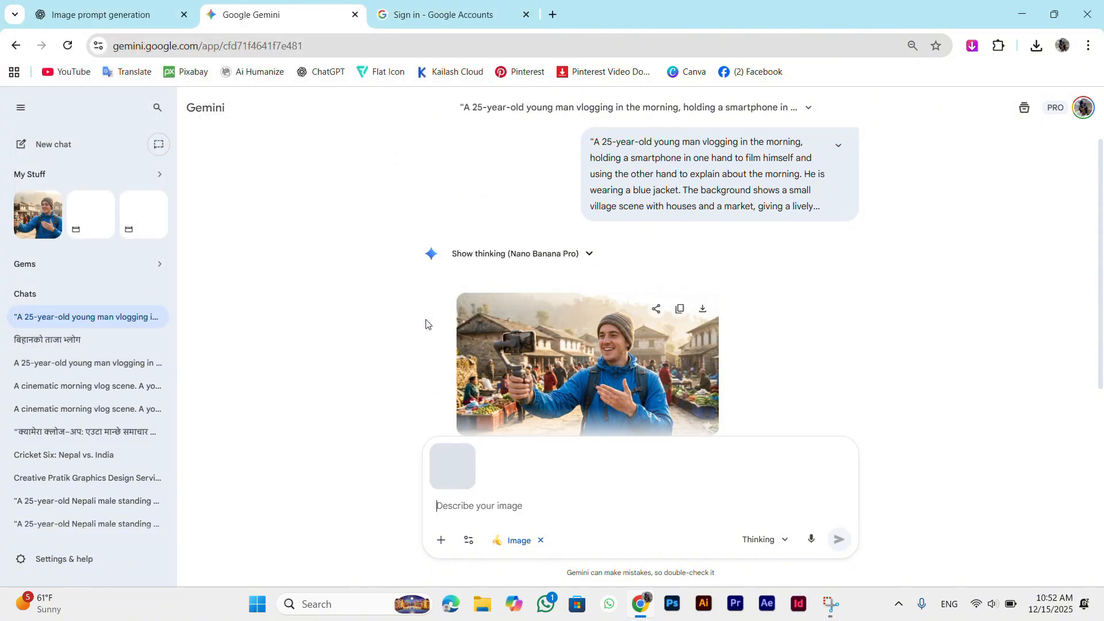
{"action": "right_click", "coordinate": [657, 197]}
{"action": "left_click", "coordinate": [486, 501]}
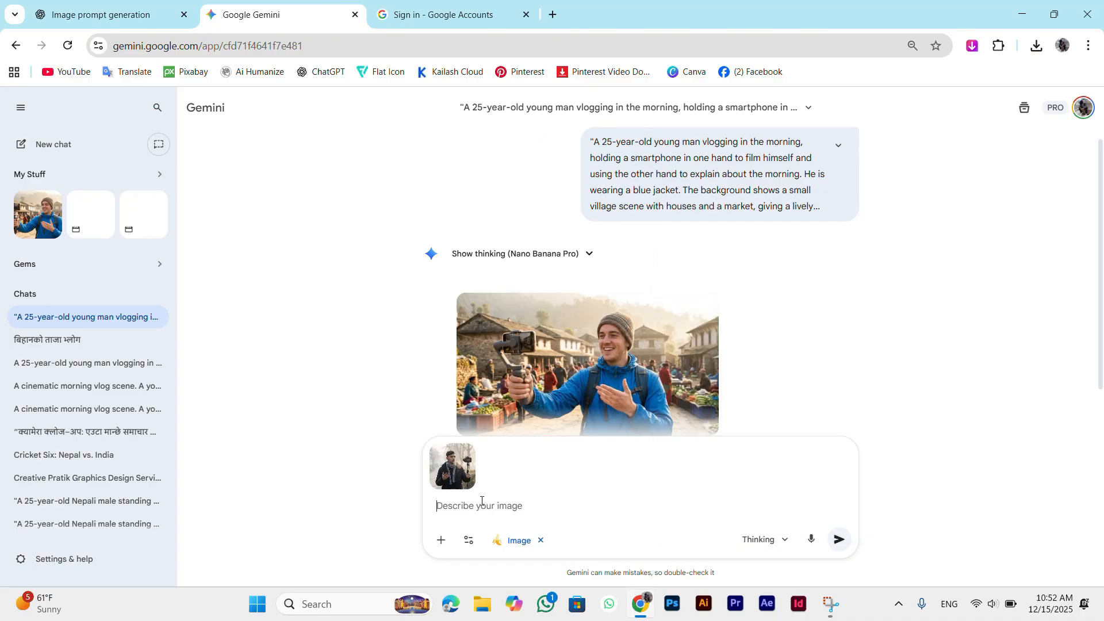
- Review the original image request in the ChatGPT conversation, return to Gemini and remove the attached photo from the prompt
{"action": "left_click", "coordinate": [126, 18]}
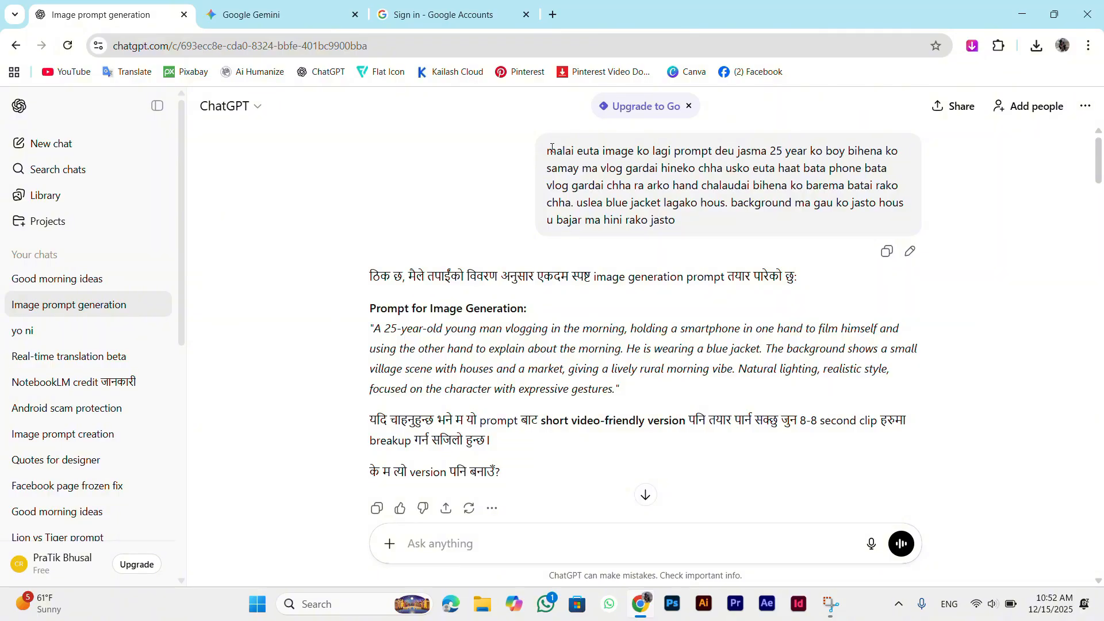
{"action": "left_click_drag", "start_coordinate": [547, 154], "coordinate": [678, 226]}
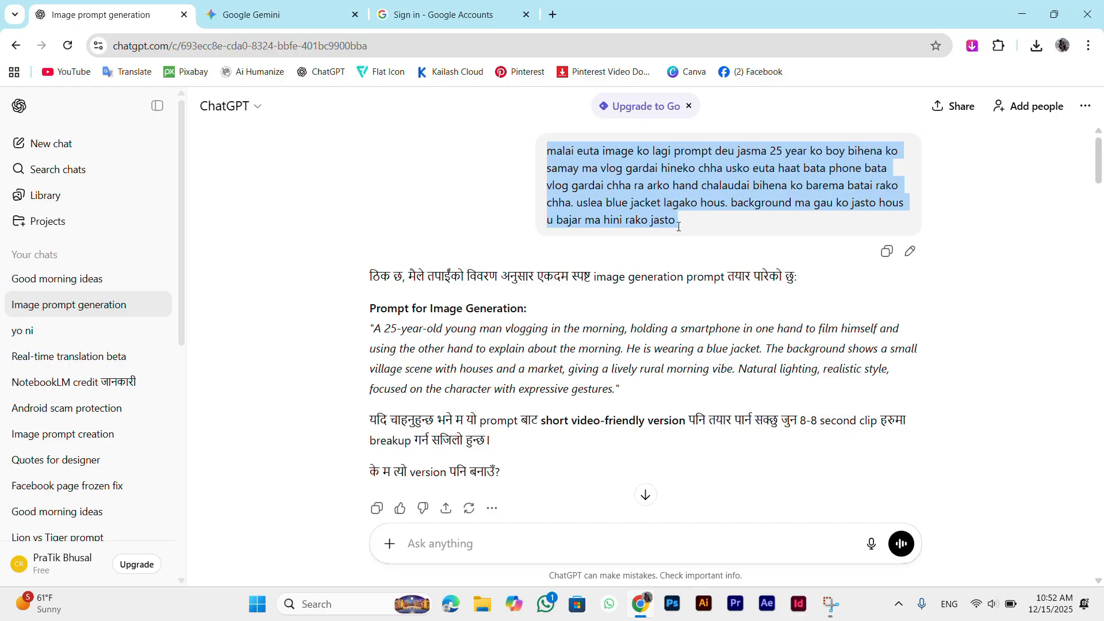
{"action": "left_click", "coordinate": [241, 16]}
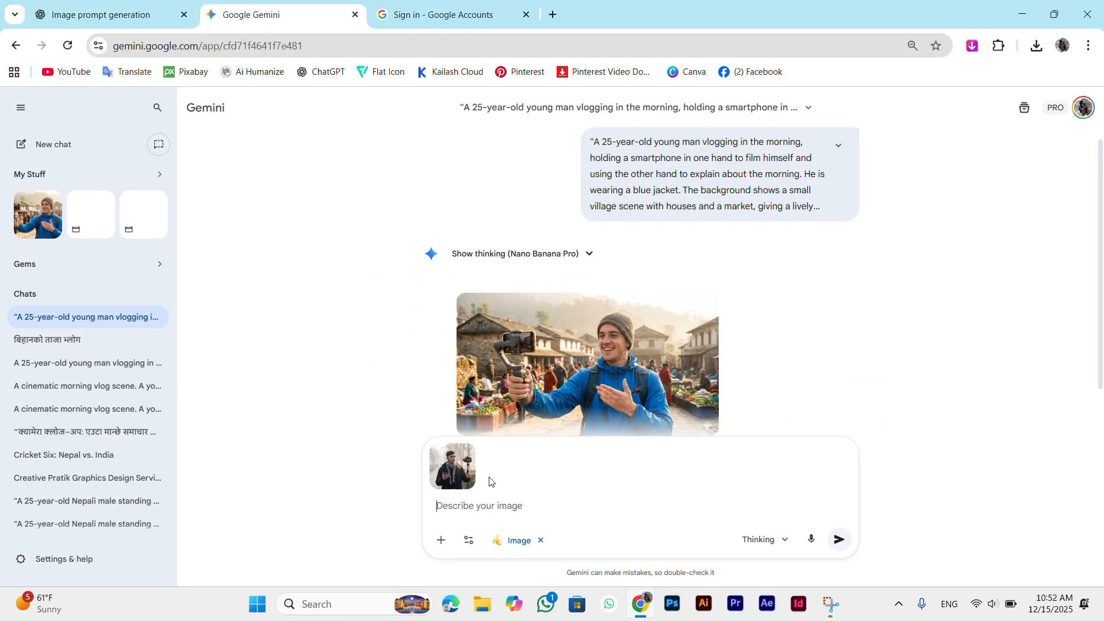
{"action": "scroll", "coordinate": [486, 503], "scroll_direction": "down", "scroll_amount": 1}
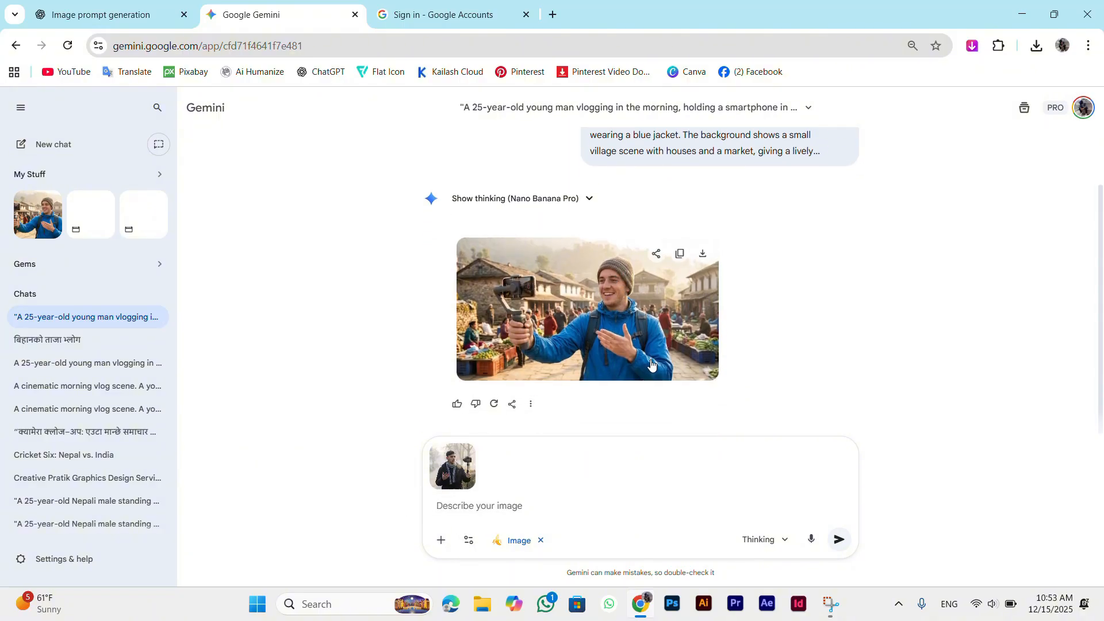
{"action": "left_click", "coordinate": [463, 459]}
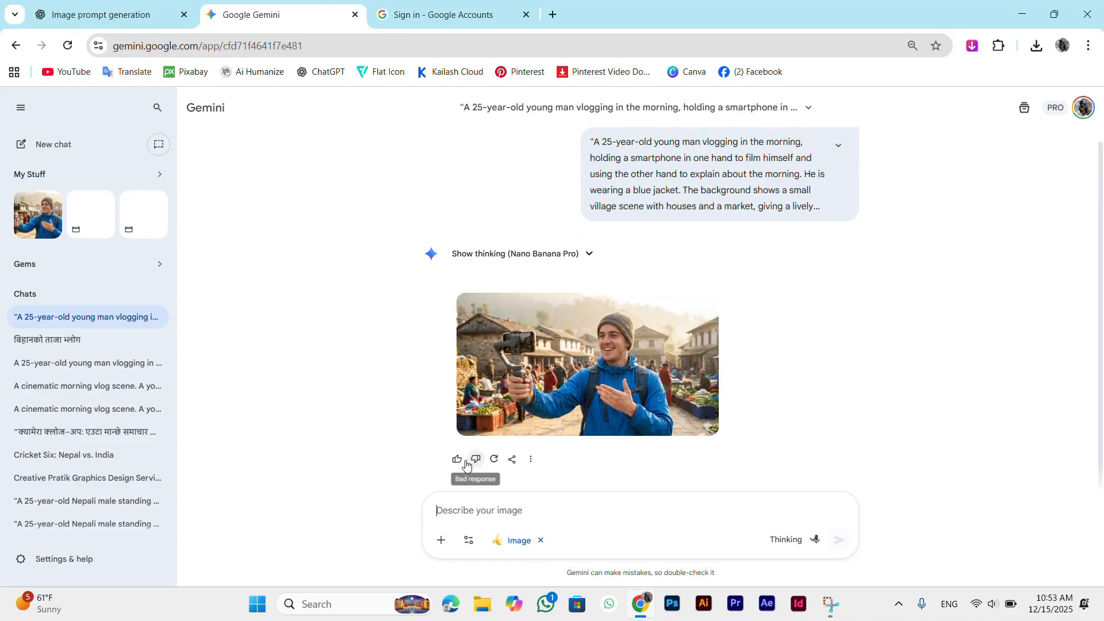
- Switch to the ChatGPT conversation and examine the 8-second vlog video request and the three clip prompts in its reply
{"action": "left_click", "coordinate": [144, 16]}
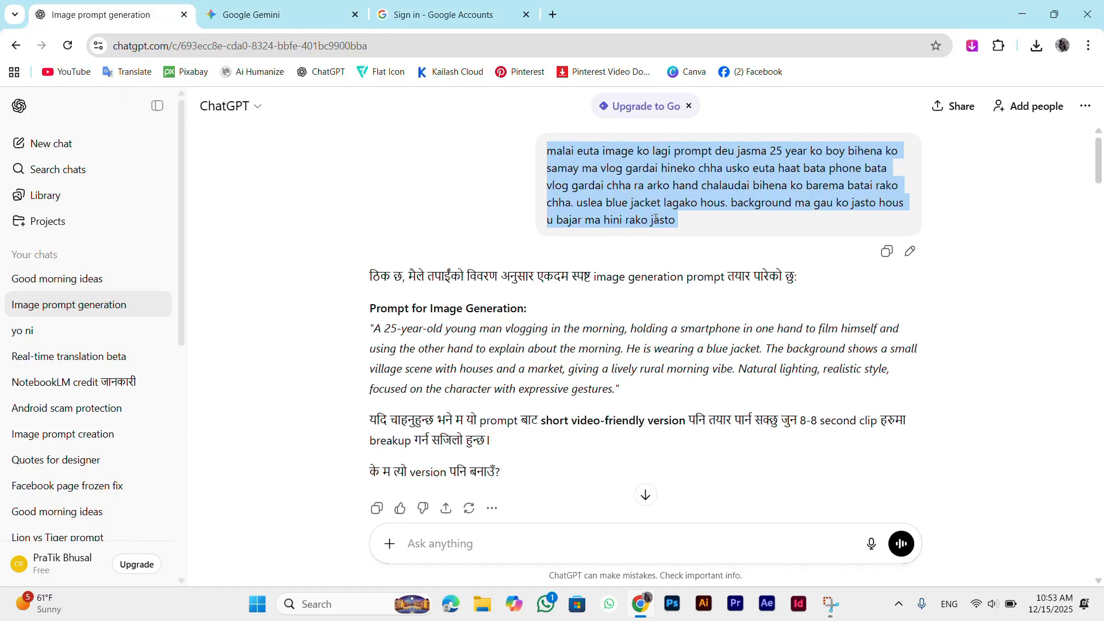
{"action": "scroll", "coordinate": [673, 328], "scroll_direction": "down", "scroll_amount": 5}
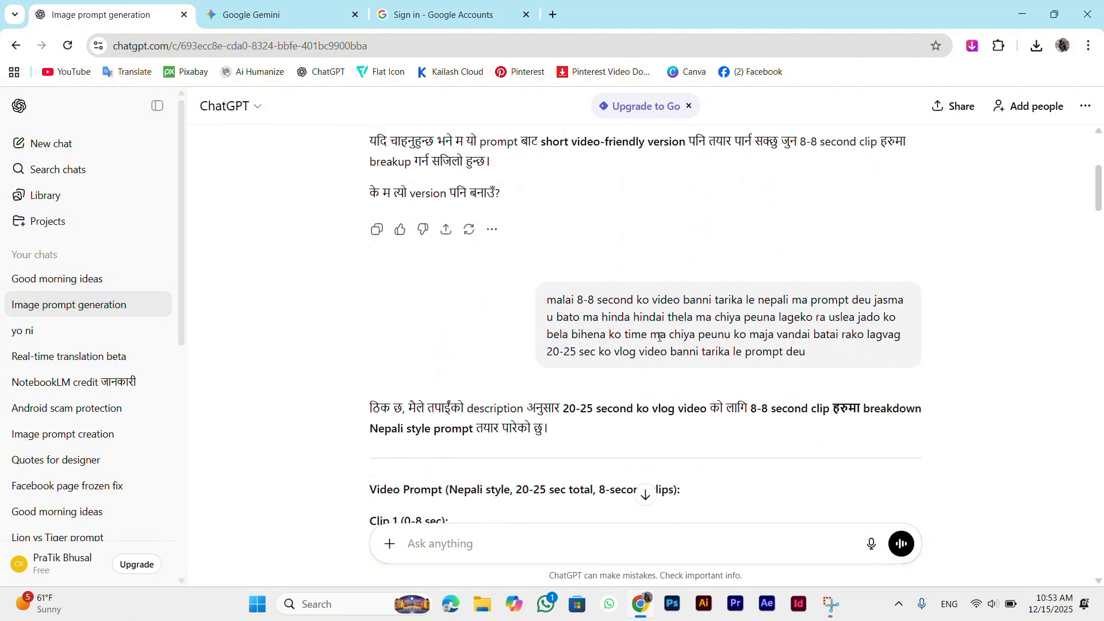
{"action": "left_click_drag", "start_coordinate": [547, 280], "coordinate": [849, 351]}
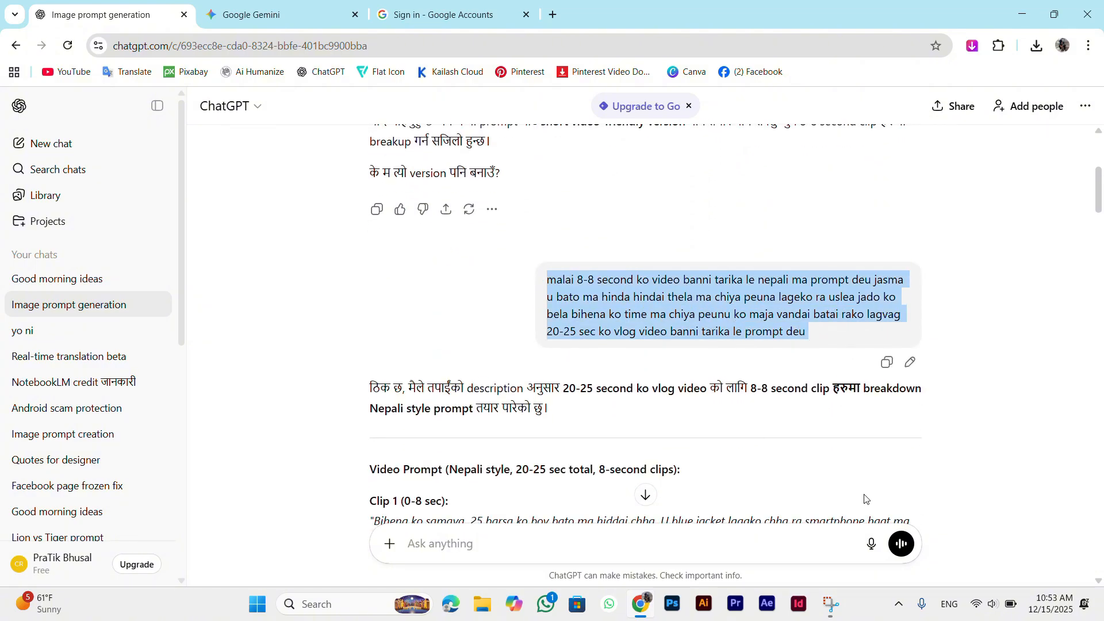
{"action": "scroll", "coordinate": [864, 499], "scroll_direction": "down", "scroll_amount": 4}
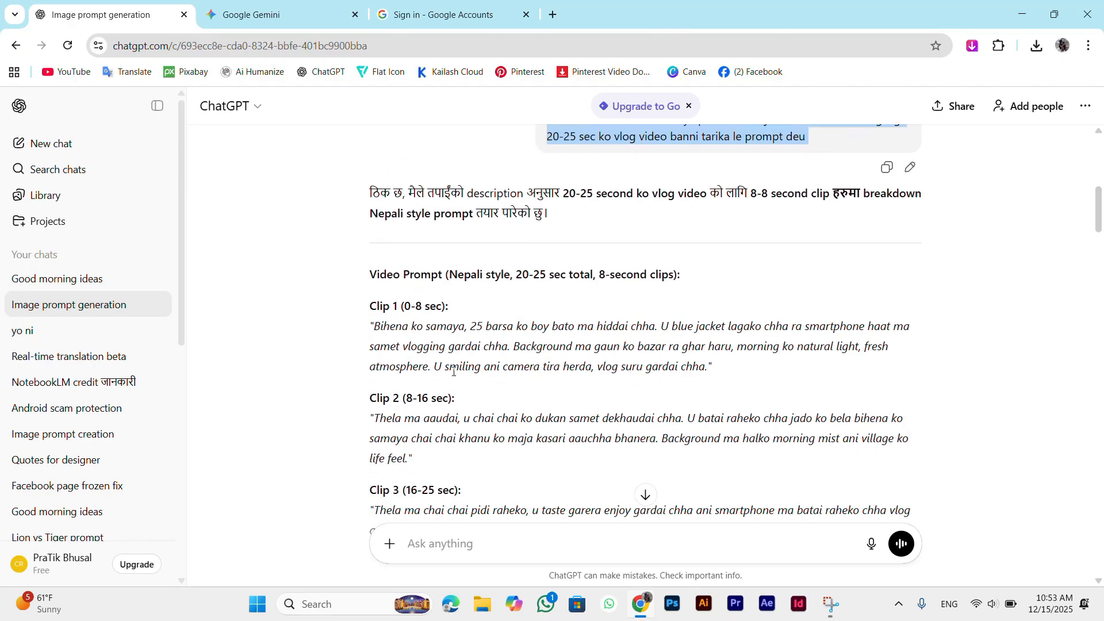
{"action": "left_click_drag", "start_coordinate": [370, 245], "coordinate": [467, 490]}
{"action": "scroll", "coordinate": [410, 299], "scroll_direction": "down", "scroll_amount": 3}
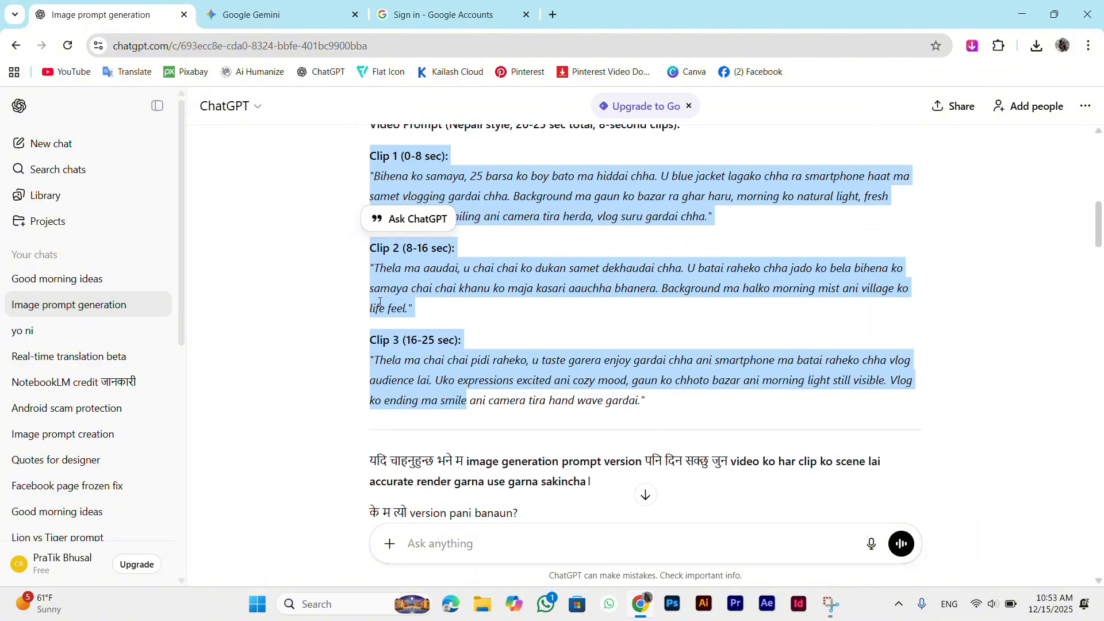
{"action": "scroll", "coordinate": [410, 299], "scroll_direction": "down", "scroll_amount": 3}
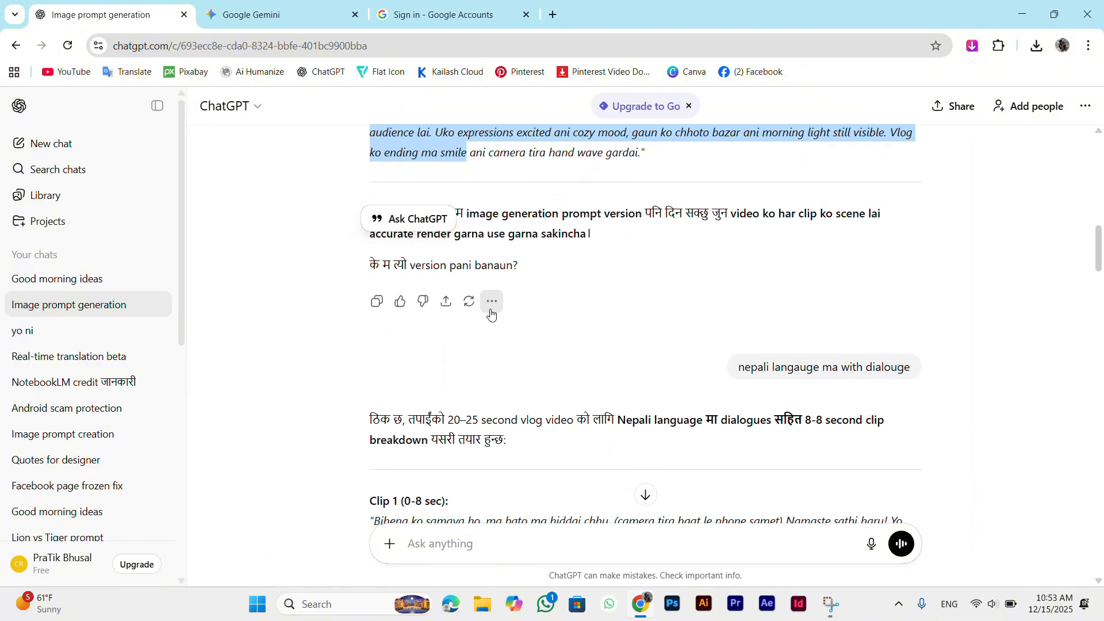
- Examine the follow-up request for Nepali language with dialogue and the Clip १ prompt written in Nepali script
{"action": "left_click_drag", "start_coordinate": [715, 339], "coordinate": [912, 380]}
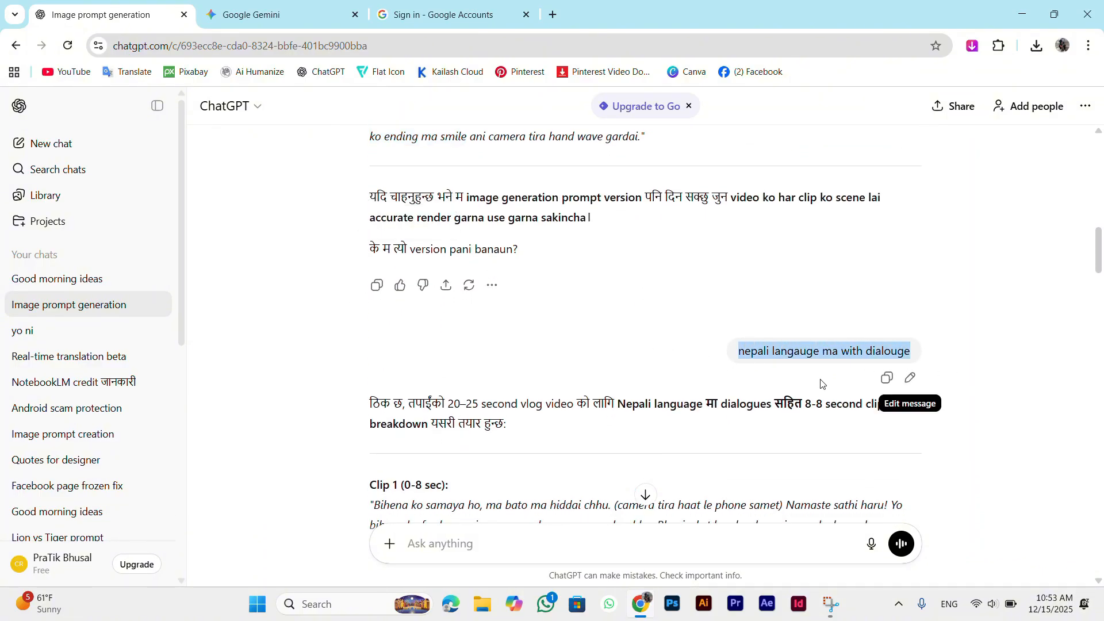
{"action": "scroll", "coordinate": [614, 379], "scroll_direction": "down", "scroll_amount": 5}
{"action": "scroll", "coordinate": [614, 378], "scroll_direction": "down", "scroll_amount": 15}
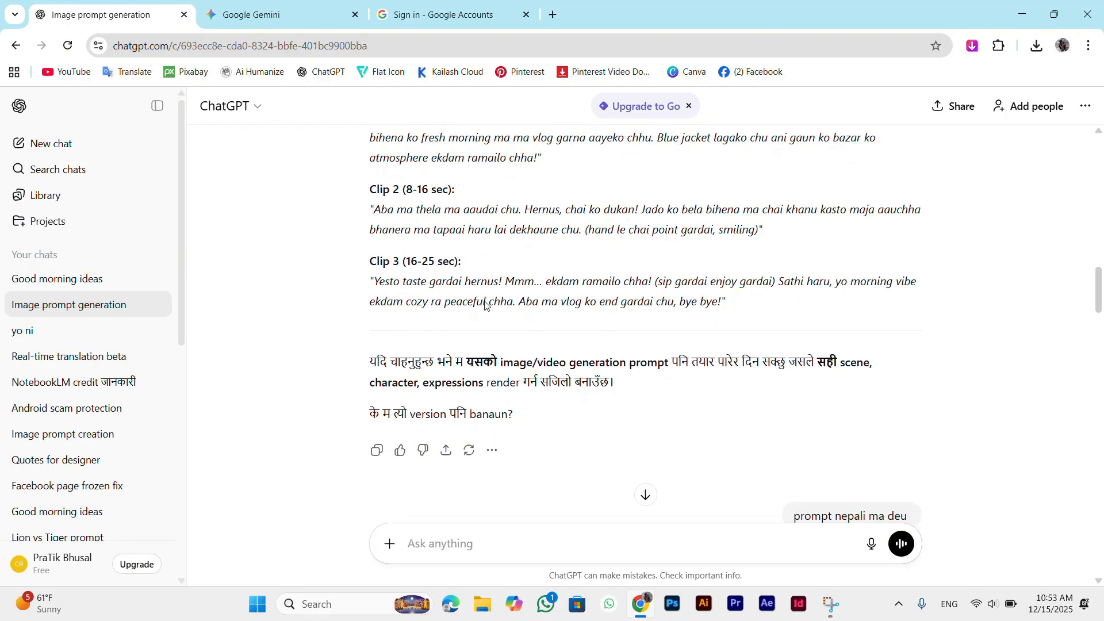
{"action": "scroll", "coordinate": [515, 318], "scroll_direction": "down", "scroll_amount": 6}
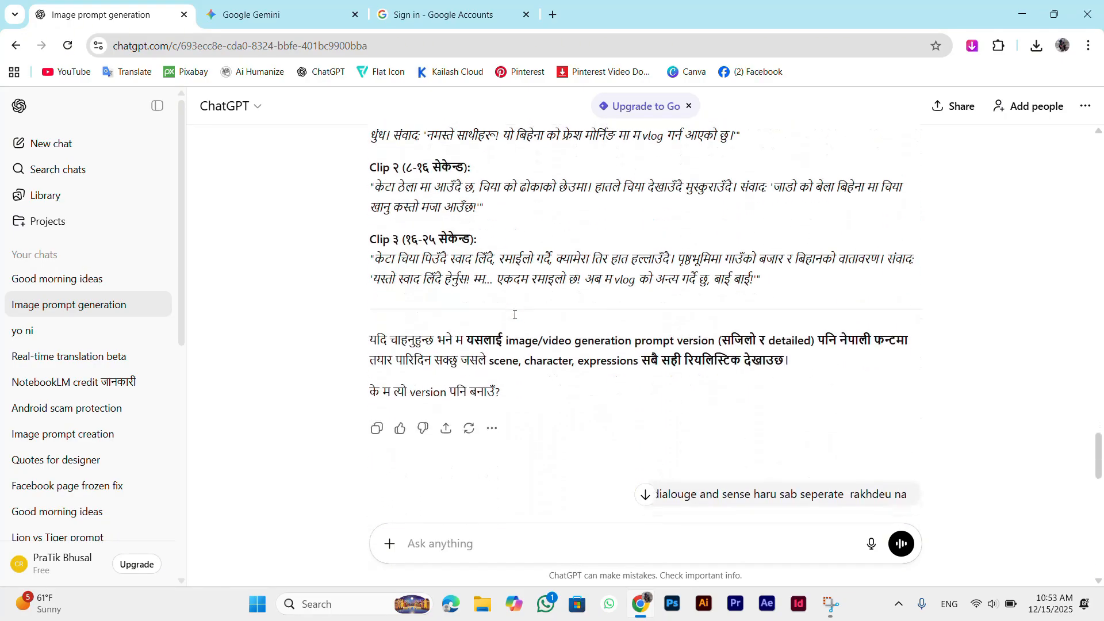
{"action": "scroll", "coordinate": [512, 318], "scroll_direction": "up", "scroll_amount": 3}
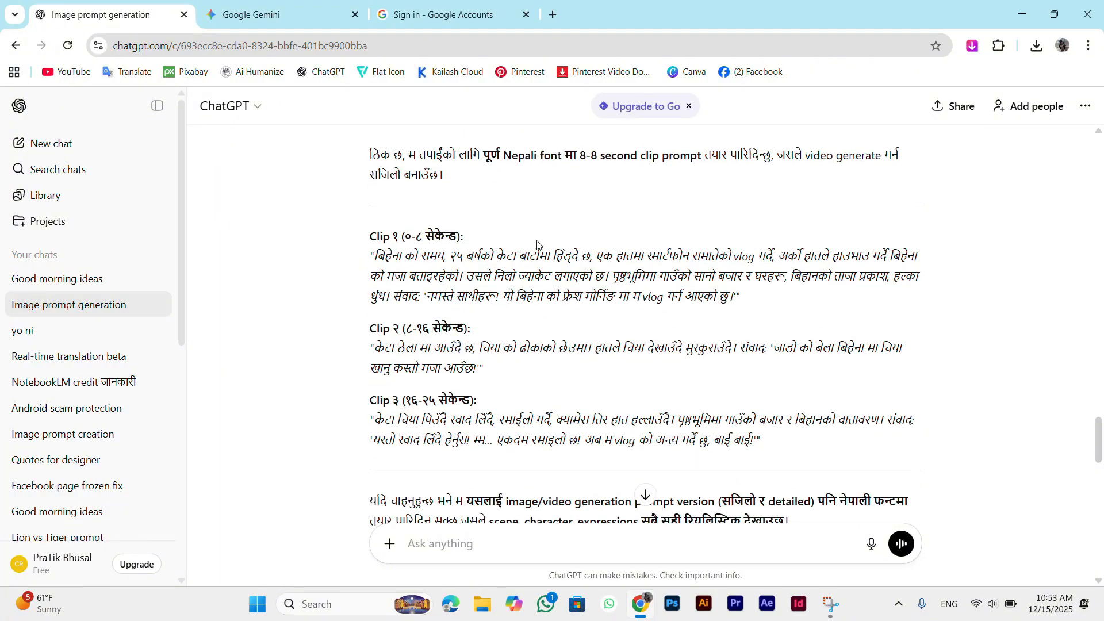
{"action": "left_click_drag", "start_coordinate": [374, 254], "coordinate": [742, 303]}
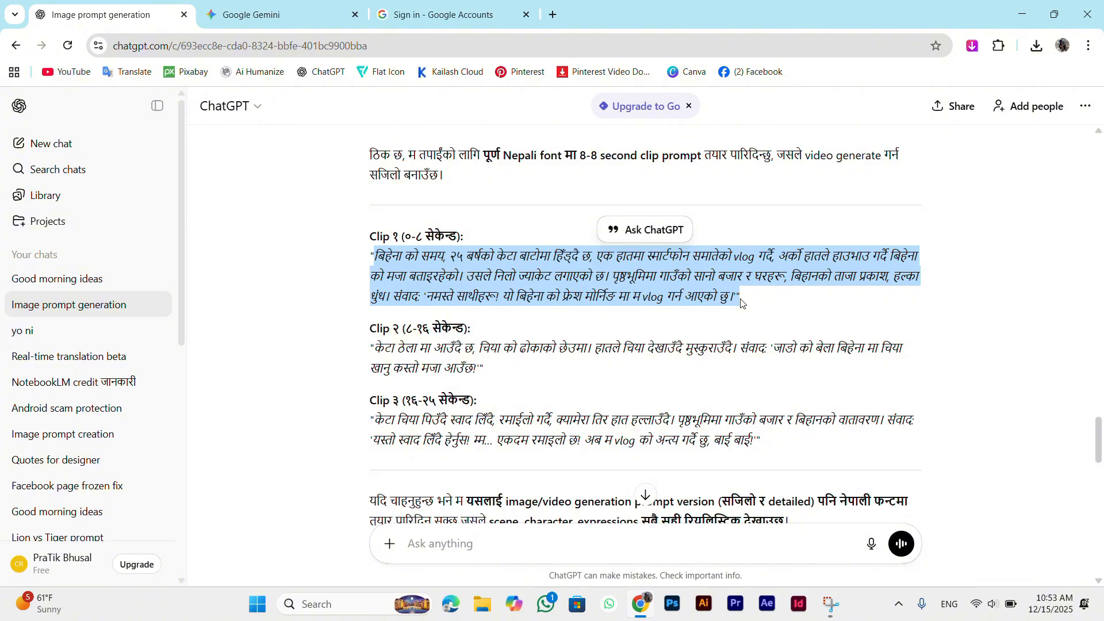
- Examine the request to separate dialogue and scene, and the Scene / Sense and Dialogue parts of Clip १
{"action": "scroll", "coordinate": [703, 357], "scroll_direction": "down", "scroll_amount": 5}
{"action": "scroll", "coordinate": [702, 357], "scroll_direction": "down", "scroll_amount": 1}
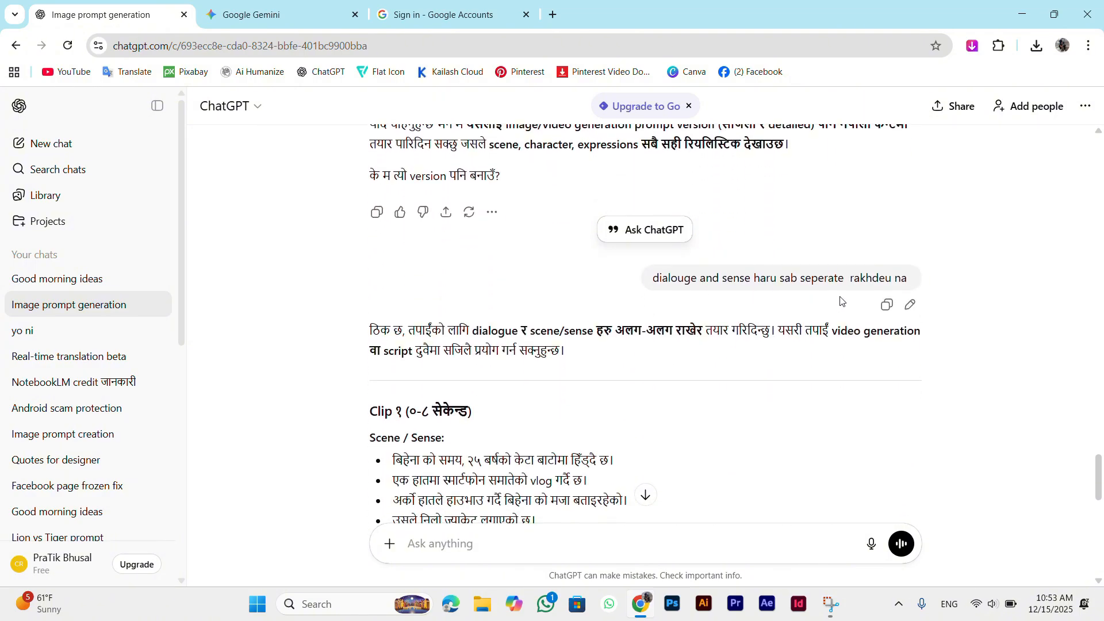
{"action": "scroll", "coordinate": [555, 397], "scroll_direction": "down", "scroll_amount": 3}
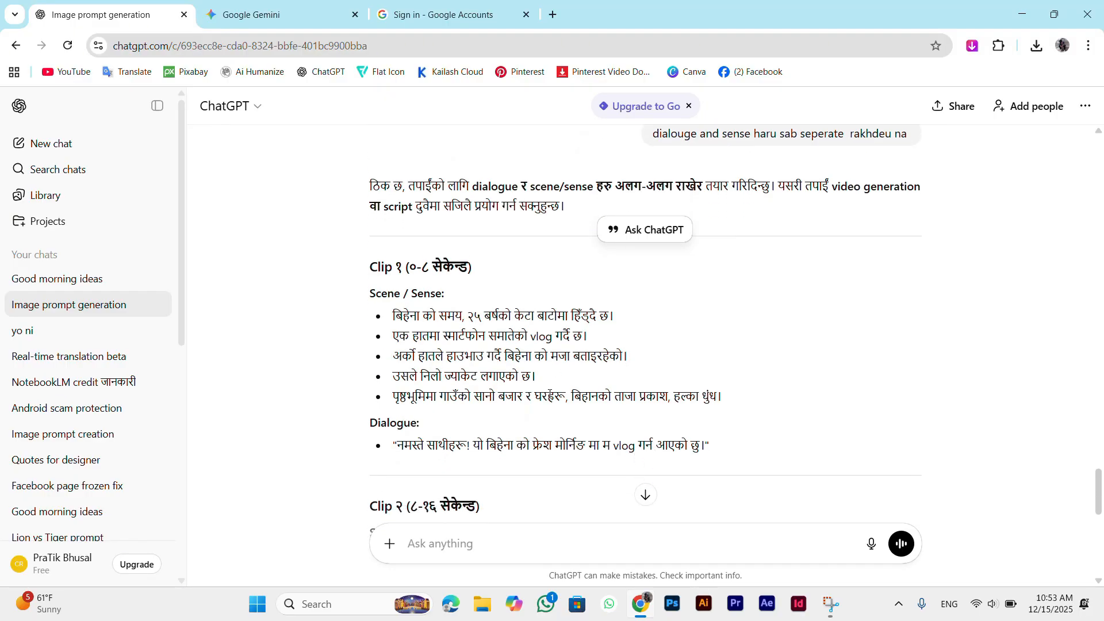
{"action": "left_click_drag", "start_coordinate": [360, 298], "coordinate": [541, 375]}
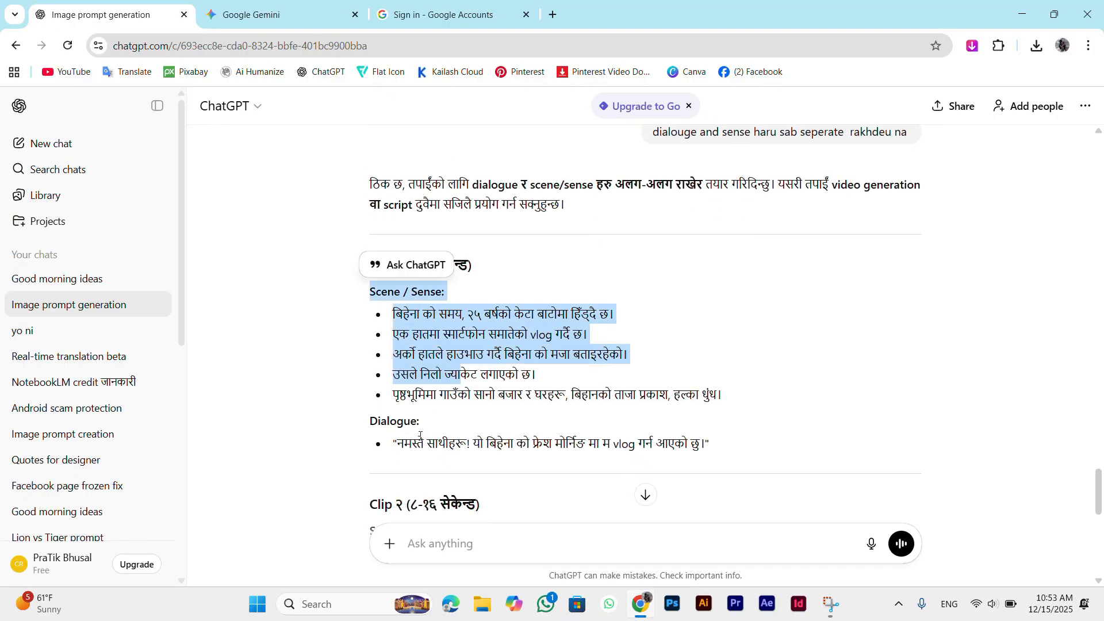
{"action": "left_click_drag", "start_coordinate": [378, 421], "coordinate": [540, 456]}
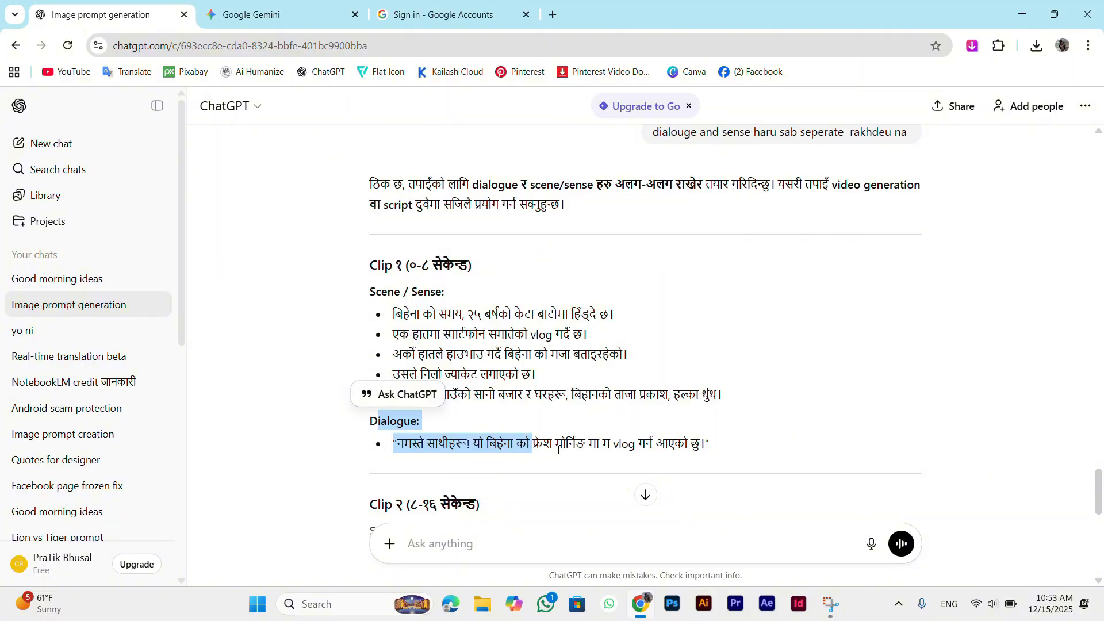
{"action": "scroll", "coordinate": [558, 450], "scroll_direction": "down", "scroll_amount": 2}
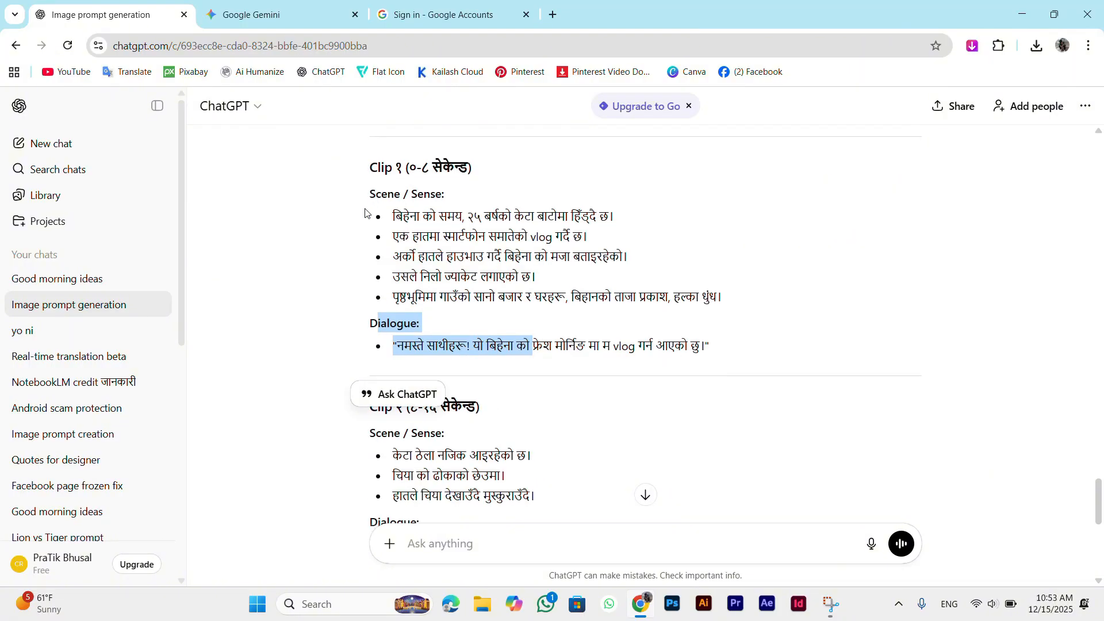
{"action": "left_click_drag", "start_coordinate": [369, 212], "coordinate": [598, 315]}
{"action": "left_click_drag", "start_coordinate": [354, 309], "coordinate": [707, 361]}
{"action": "left_click", "coordinate": [330, 311]}
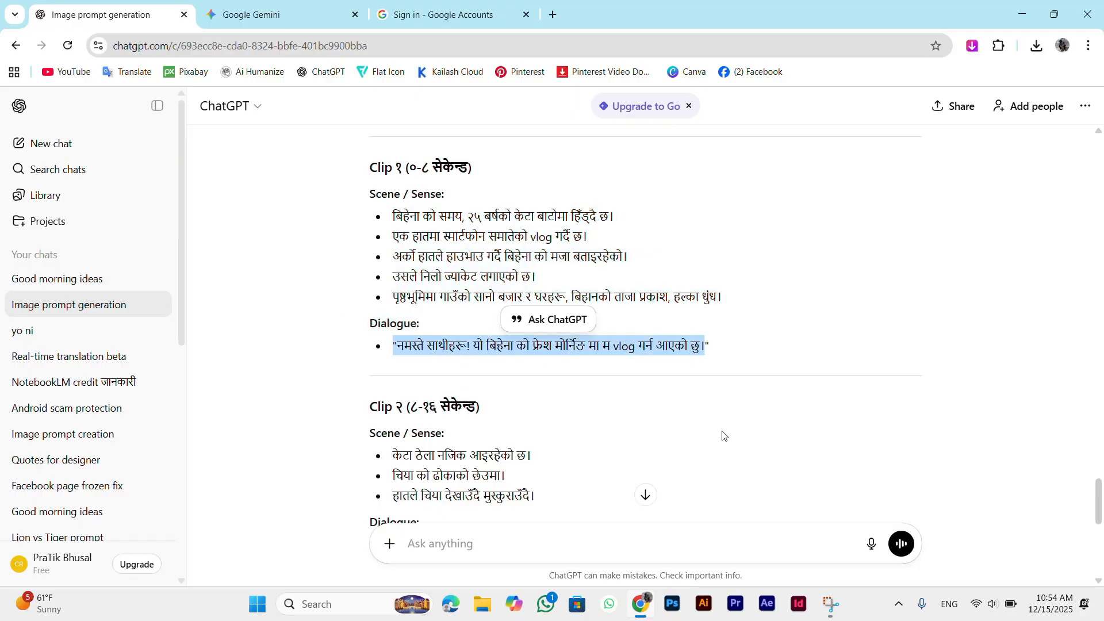
- Copy the full Clip १ (०-८ सेकेन्ड) prompt from the separated version, including its heading, Scene / Sense and Dialogue
{"action": "scroll", "coordinate": [656, 392], "scroll_direction": "down", "scroll_amount": 1}
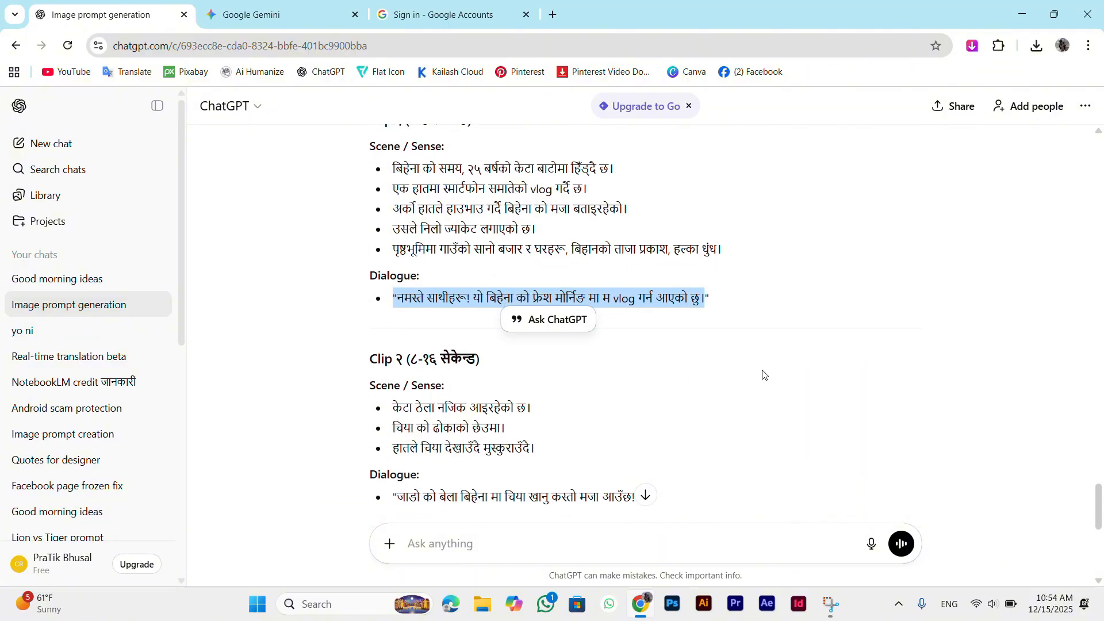
{"action": "left_click", "coordinate": [765, 374]}
{"action": "scroll", "coordinate": [765, 375], "scroll_direction": "up", "scroll_amount": 1}
{"action": "left_click_drag", "start_coordinate": [373, 206], "coordinate": [725, 396]}
{"action": "right_click", "coordinate": [683, 385]}
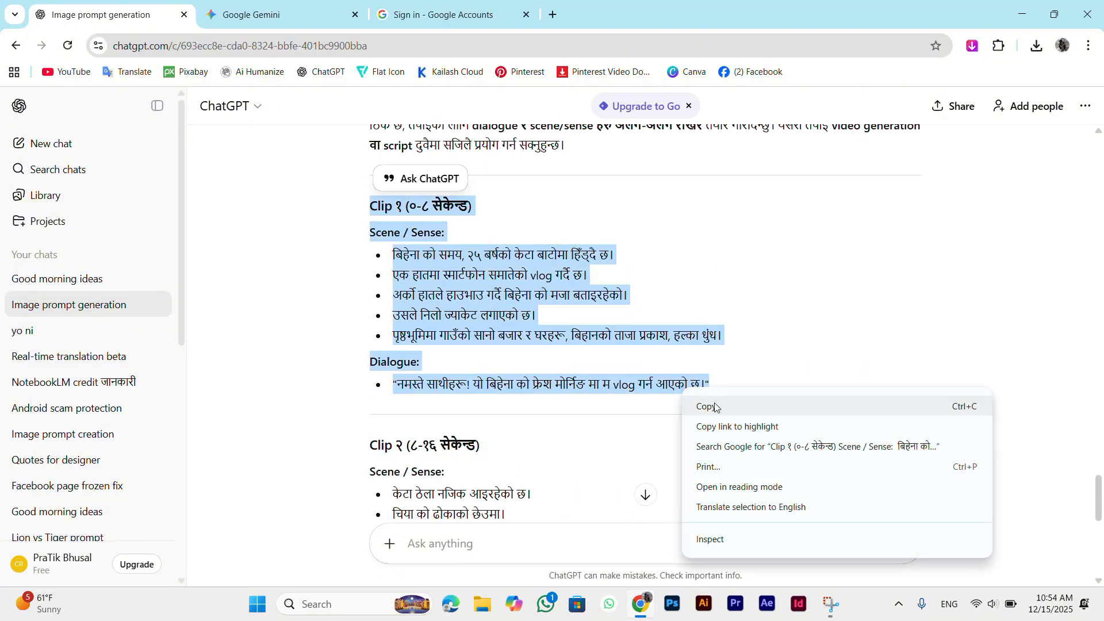
{"action": "left_click", "coordinate": [718, 403]}
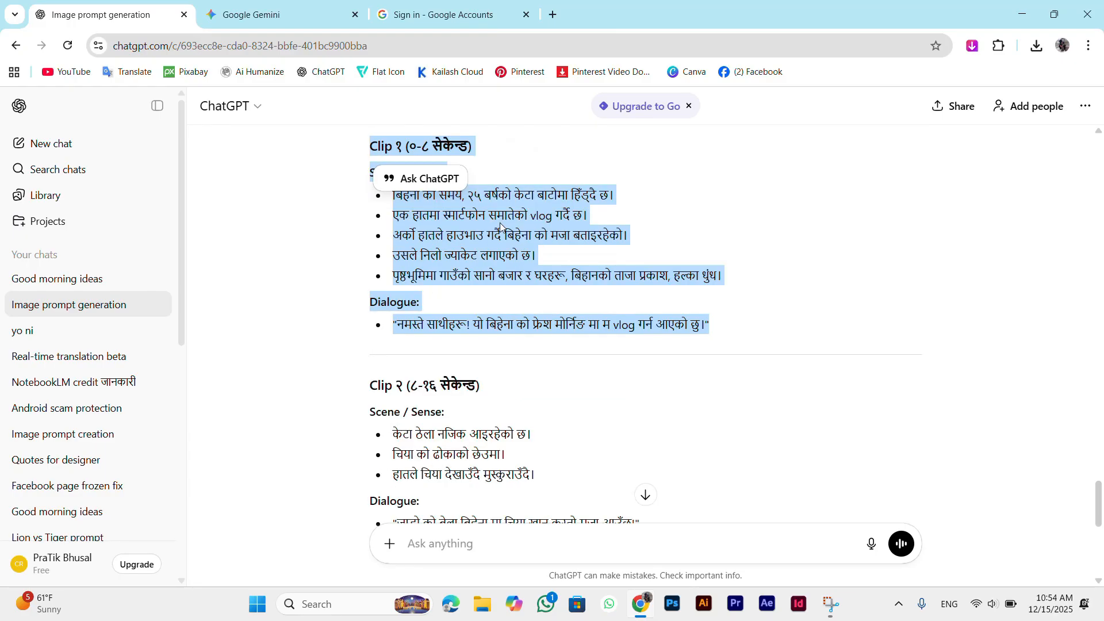
- Switch to Gemini and attach the image Gemini_Generated_Image_wcjlq0wcjlq0wcjl from Downloads to the new prompt
{"action": "left_click", "coordinate": [299, 12]}
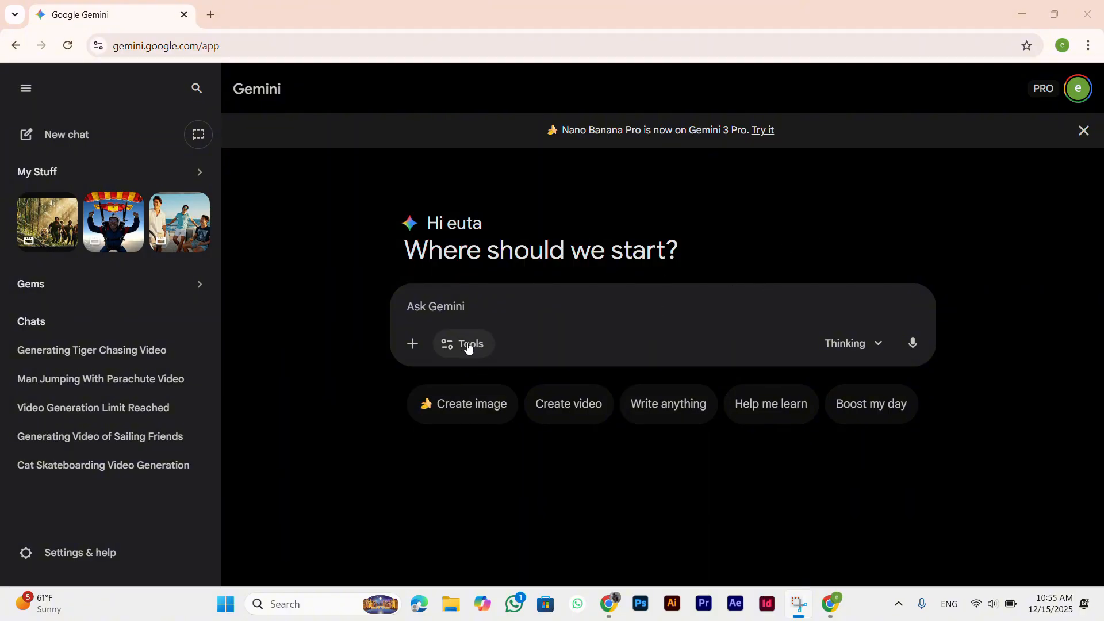
{"action": "left_click", "coordinate": [413, 344]}
{"action": "left_click", "coordinate": [477, 386]}
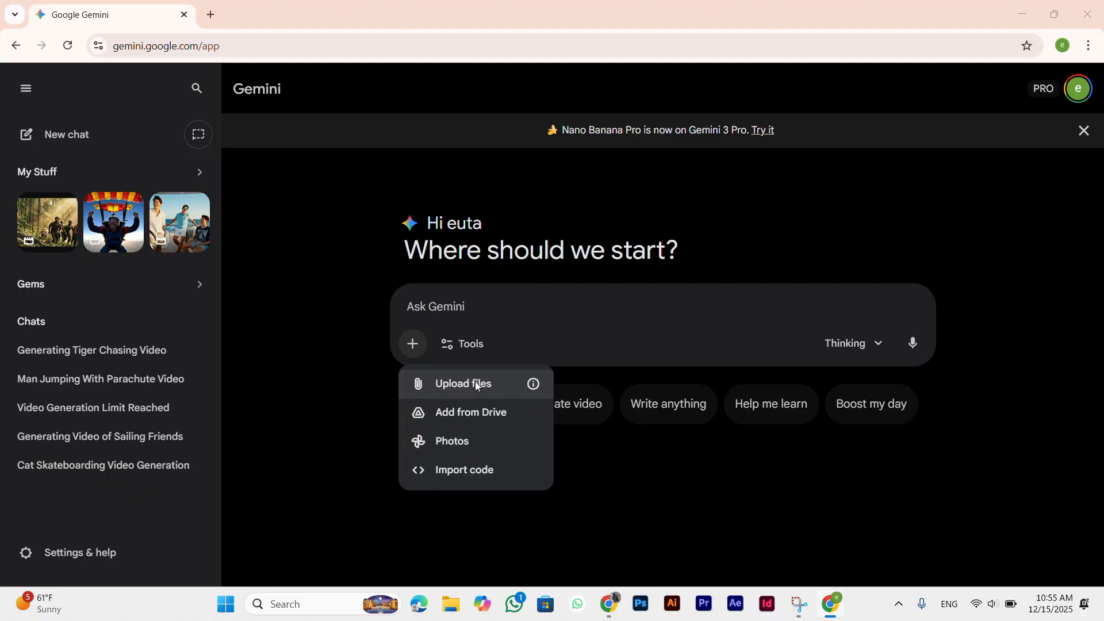
{"action": "scroll", "coordinate": [75, 239], "scroll_direction": "down", "scroll_amount": 3}
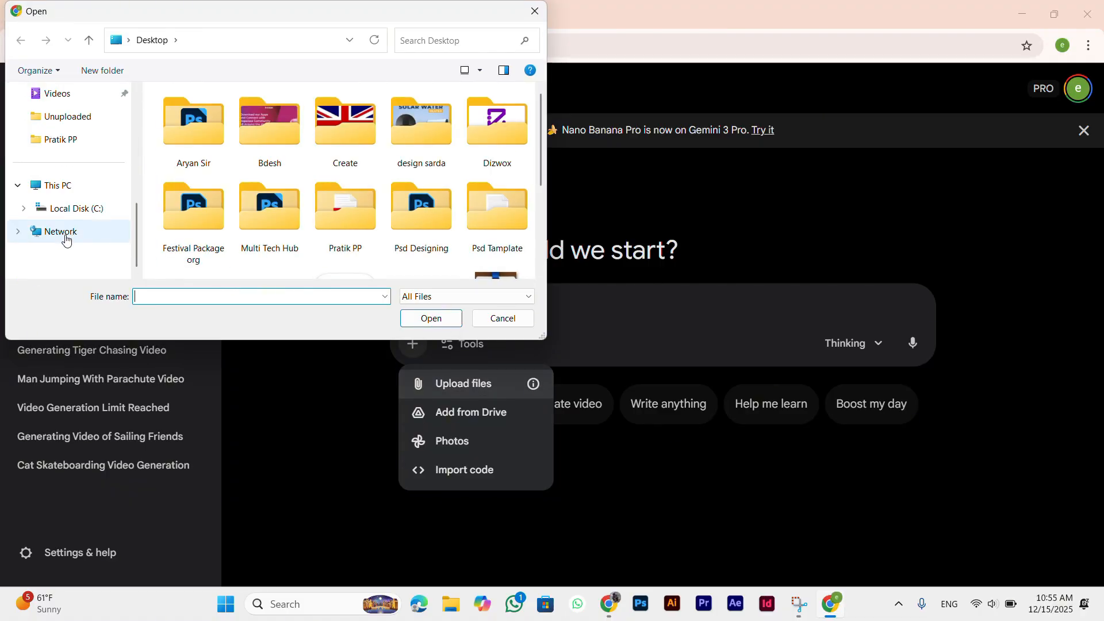
{"action": "scroll", "coordinate": [68, 242], "scroll_direction": "up", "scroll_amount": 5}
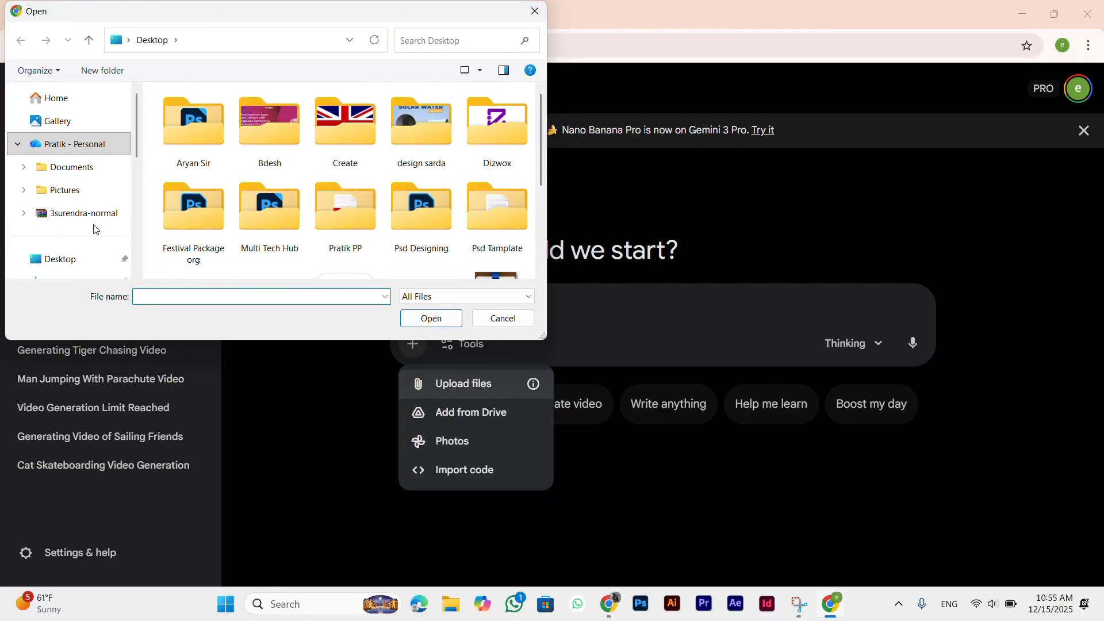
{"action": "left_click", "coordinate": [67, 281]}
{"action": "left_click", "coordinate": [202, 127]}
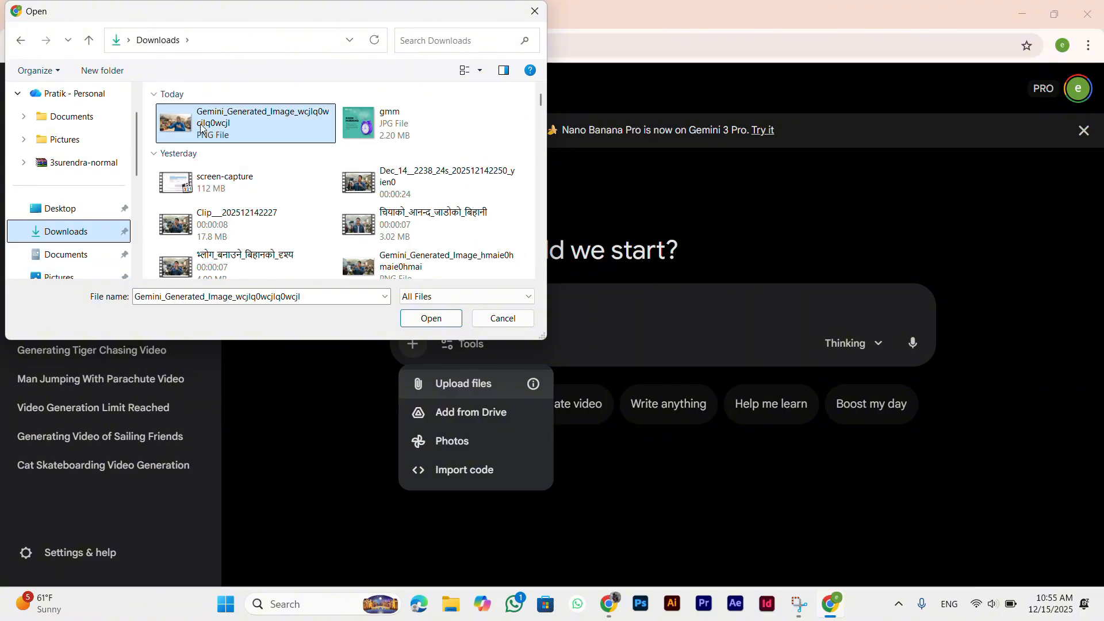
{"action": "left_click", "coordinate": [424, 319]}
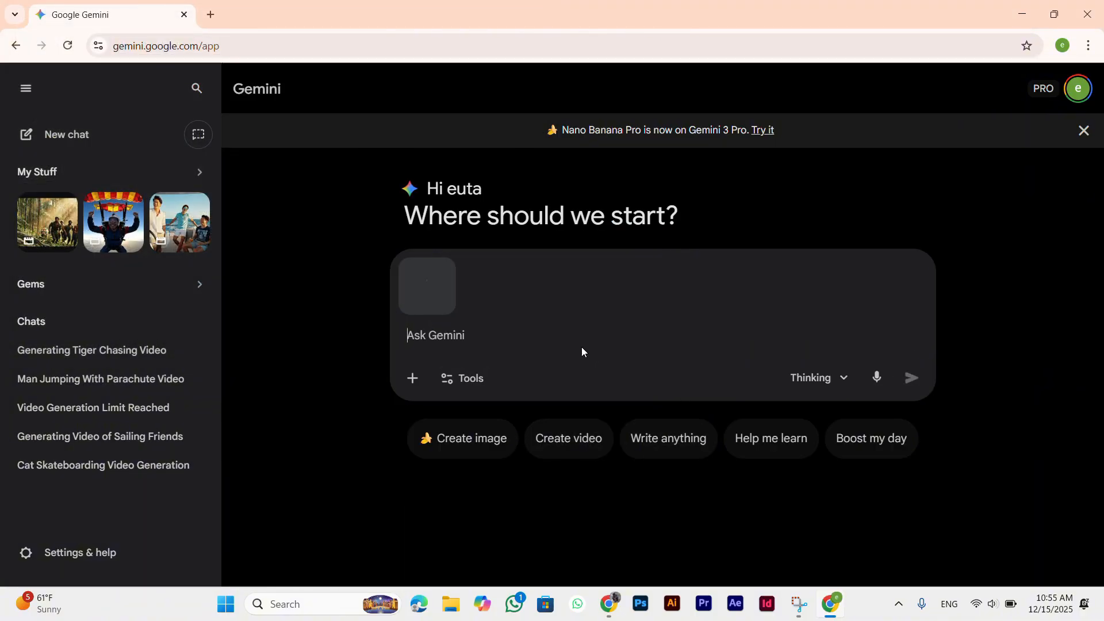
- Paste the Clip १ prompt and, with Nepali Google Input Tools, correct its dialogue to "बिहानको" and add "तपाईहरु आरामै हुनुहुन्छ होला"
{"action": "key", "text": "ctrl+v"}
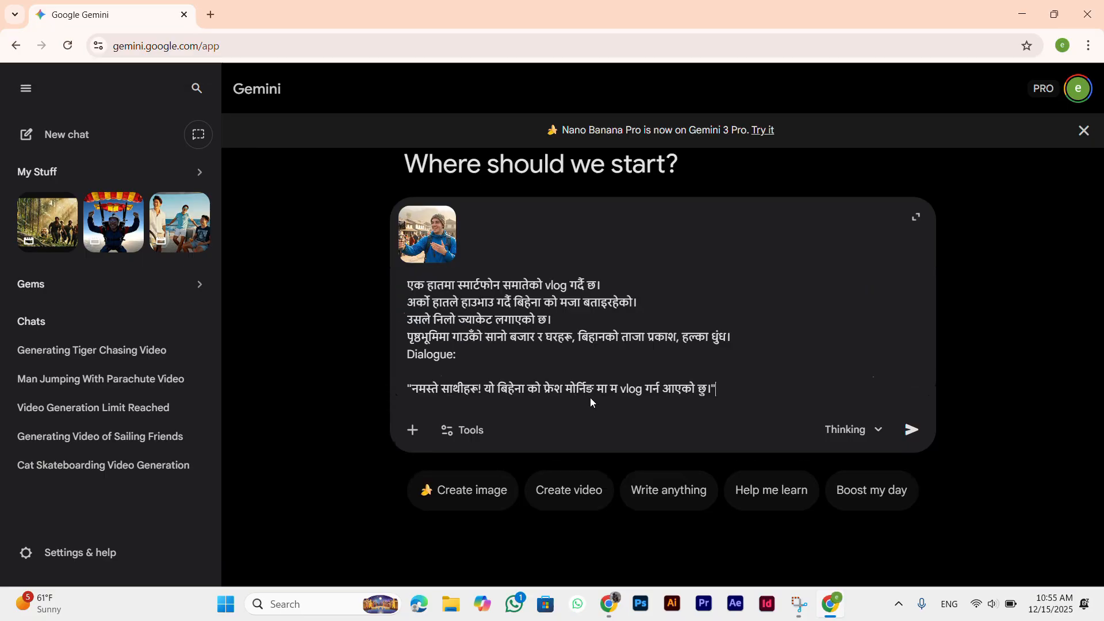
{"action": "left_click", "coordinate": [949, 604]}
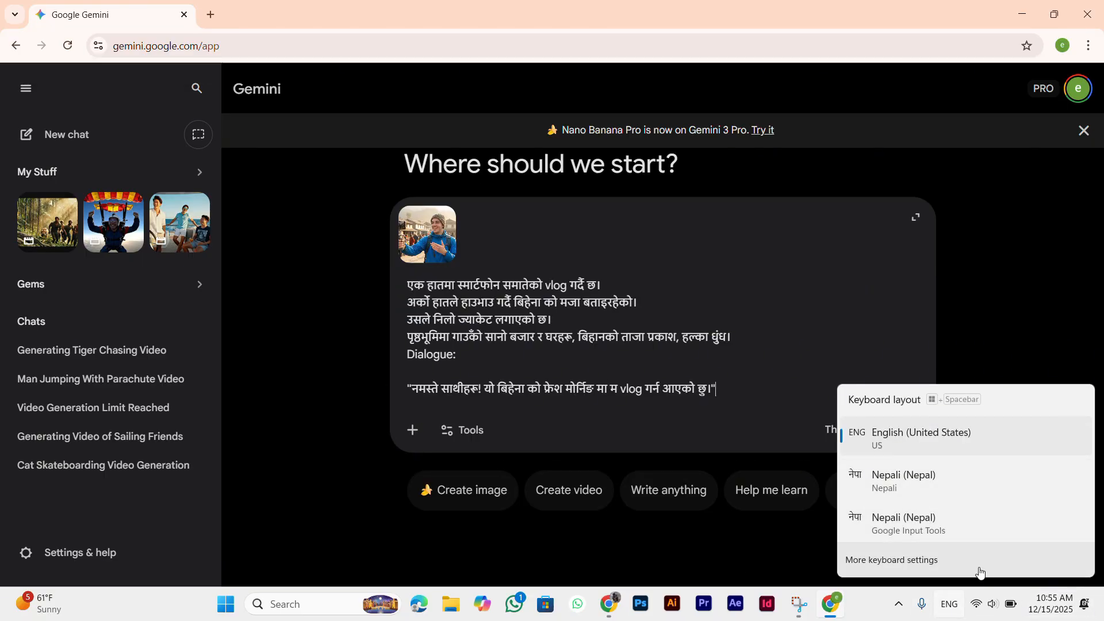
{"action": "left_click", "coordinate": [908, 524]}
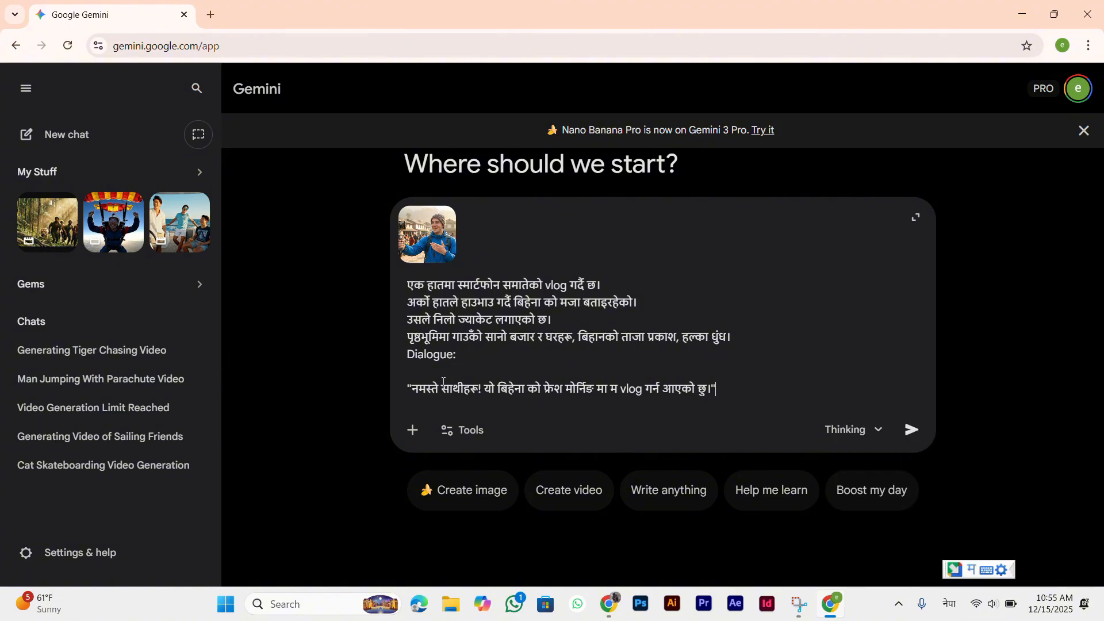
{"action": "double_click", "coordinate": [505, 384]}
{"action": "key", "text": "BackSpace"}
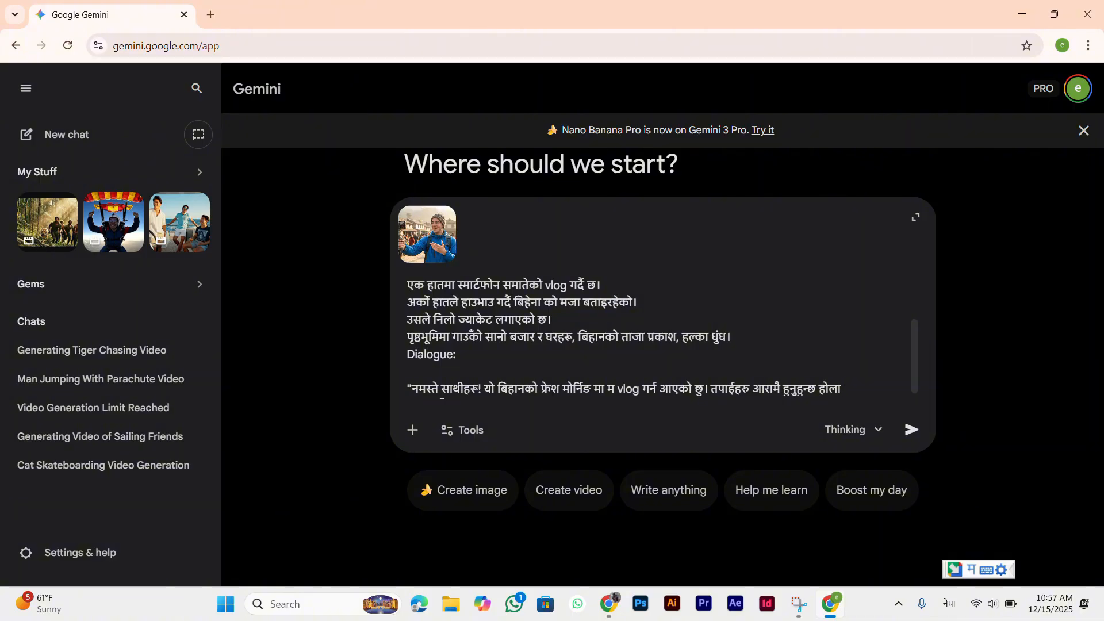
{"action": "left_click", "coordinate": [479, 388]}
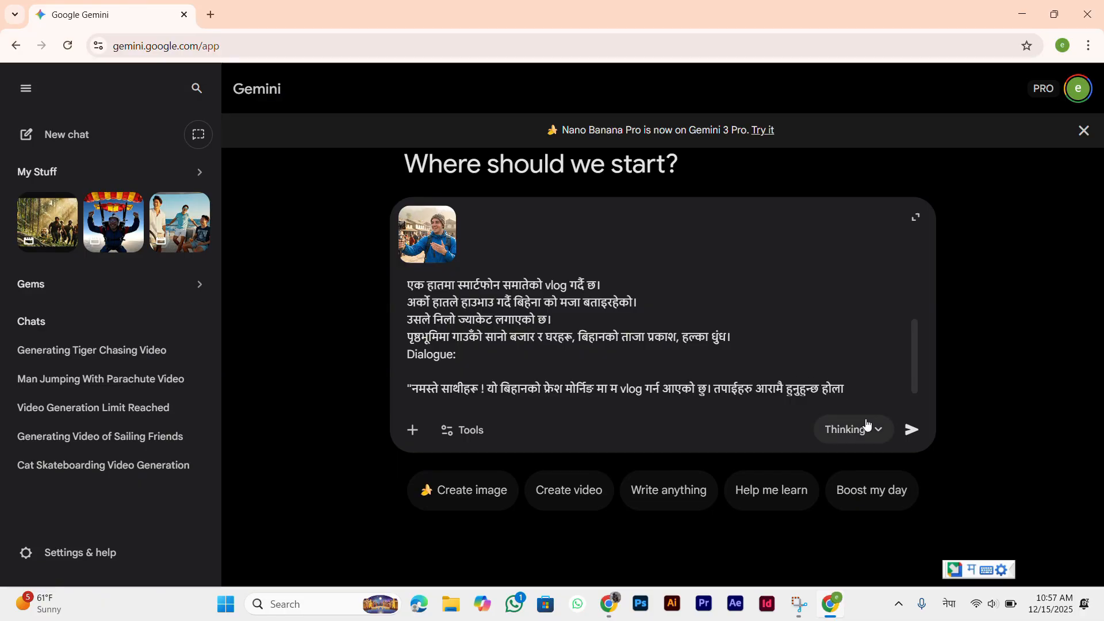
- Set the prompt to video creation, review its Scene / Sense and Dialogue text, and submit it to generate the clip
{"action": "scroll", "coordinate": [556, 312], "scroll_direction": "down", "scroll_amount": 1}
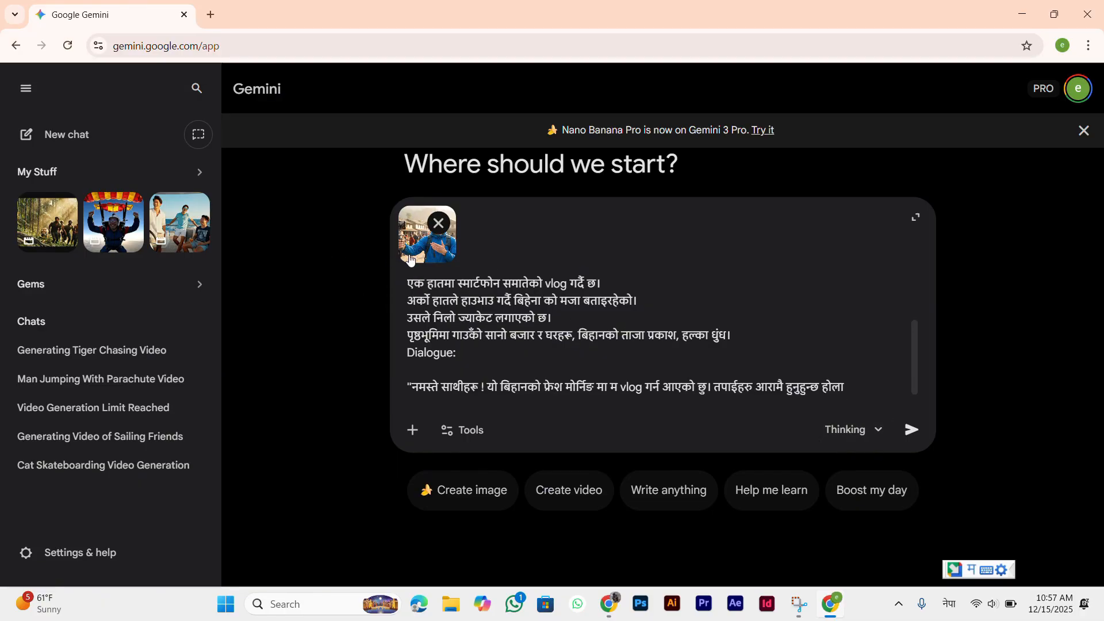
{"action": "left_click", "coordinate": [554, 488]}
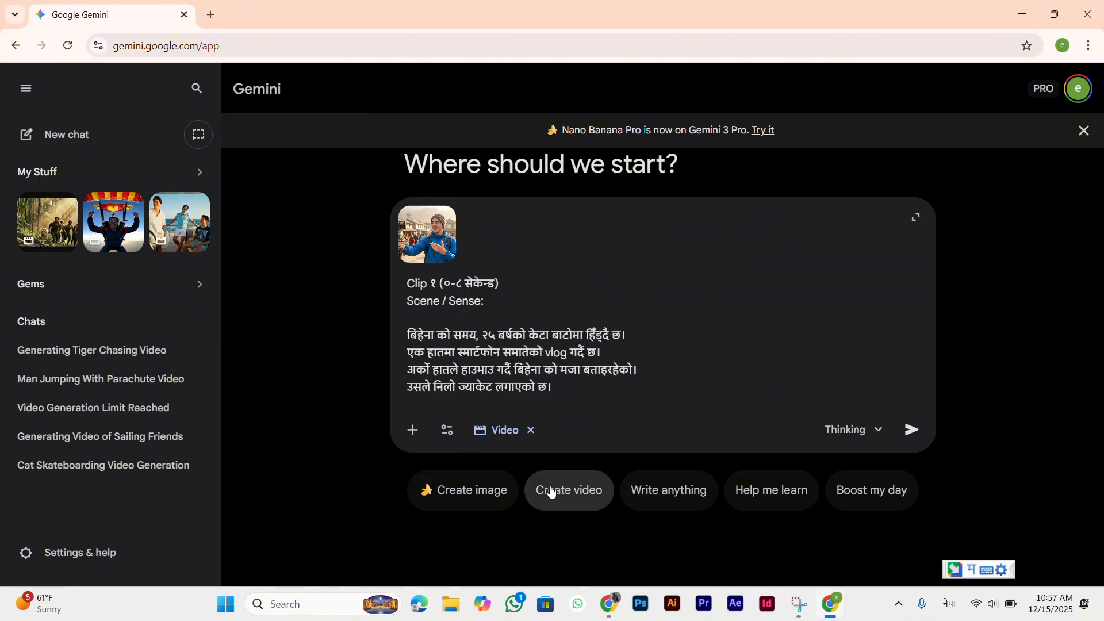
{"action": "scroll", "coordinate": [510, 369], "scroll_direction": "down", "scroll_amount": 1}
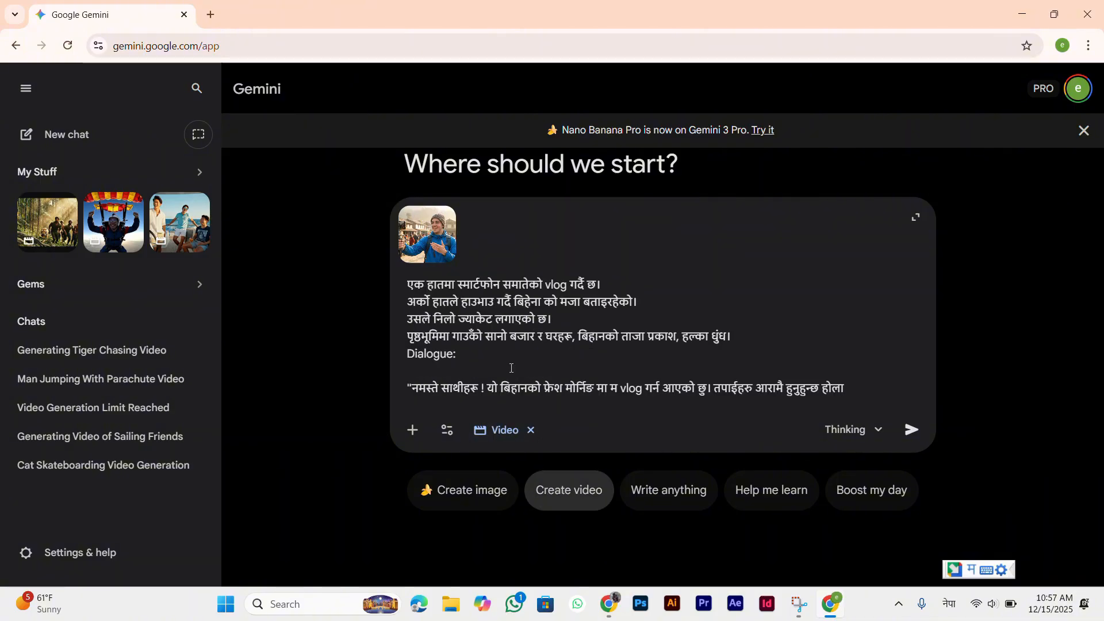
{"action": "scroll", "coordinate": [518, 368], "scroll_direction": "up", "scroll_amount": 2}
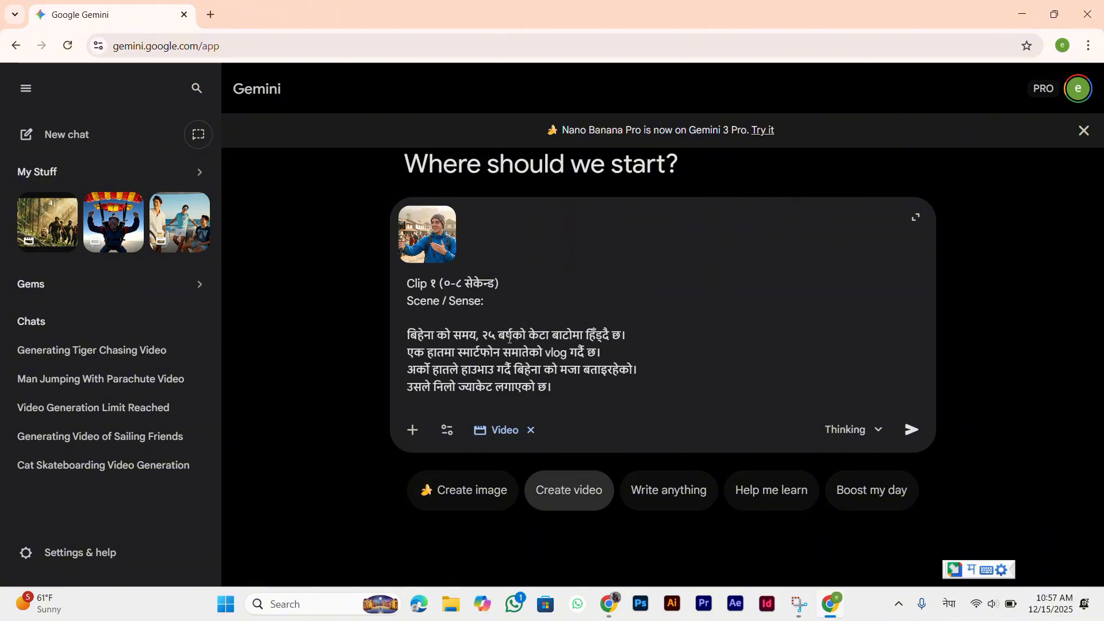
{"action": "scroll", "coordinate": [442, 341], "scroll_direction": "down", "scroll_amount": 1}
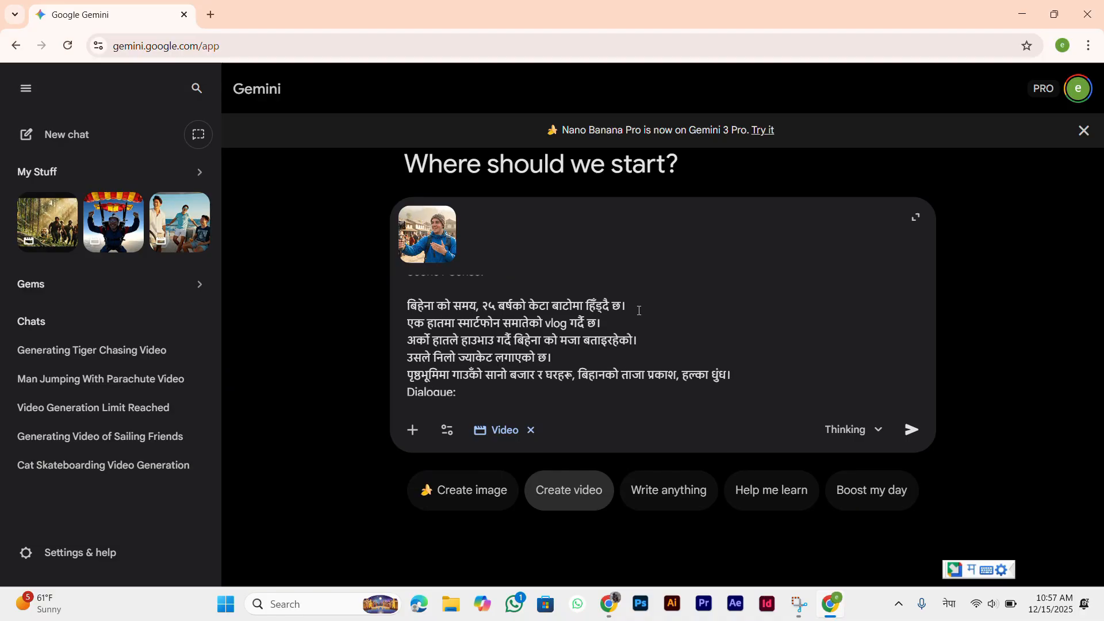
{"action": "scroll", "coordinate": [460, 331], "scroll_direction": "down", "scroll_amount": 1}
{"action": "scroll", "coordinate": [458, 331], "scroll_direction": "down", "scroll_amount": 1}
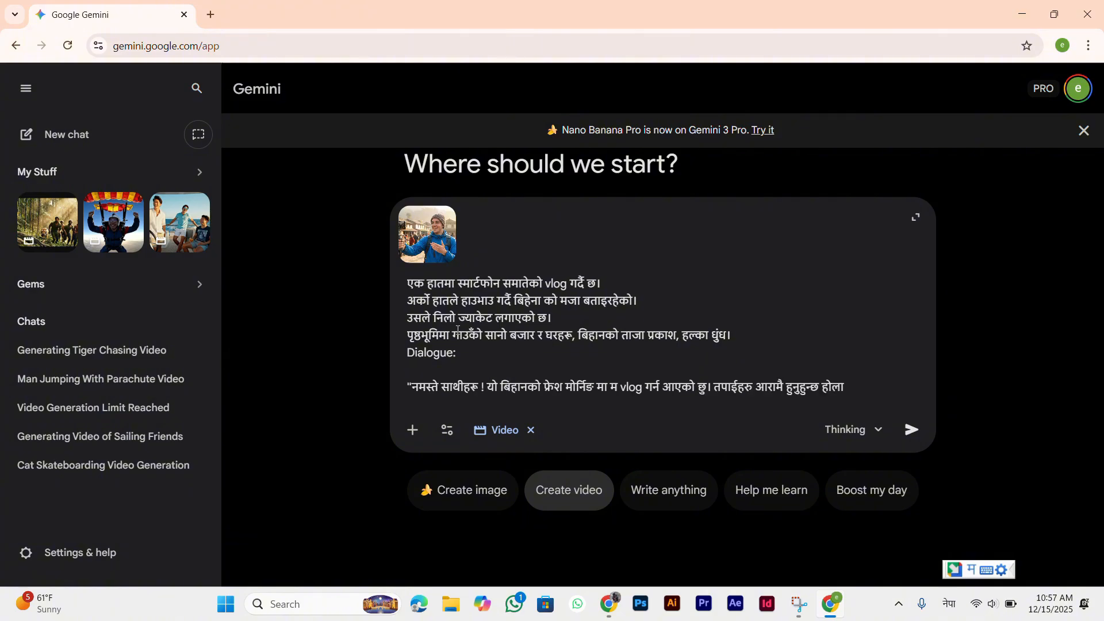
{"action": "scroll", "coordinate": [594, 338], "scroll_direction": "up", "scroll_amount": 3}
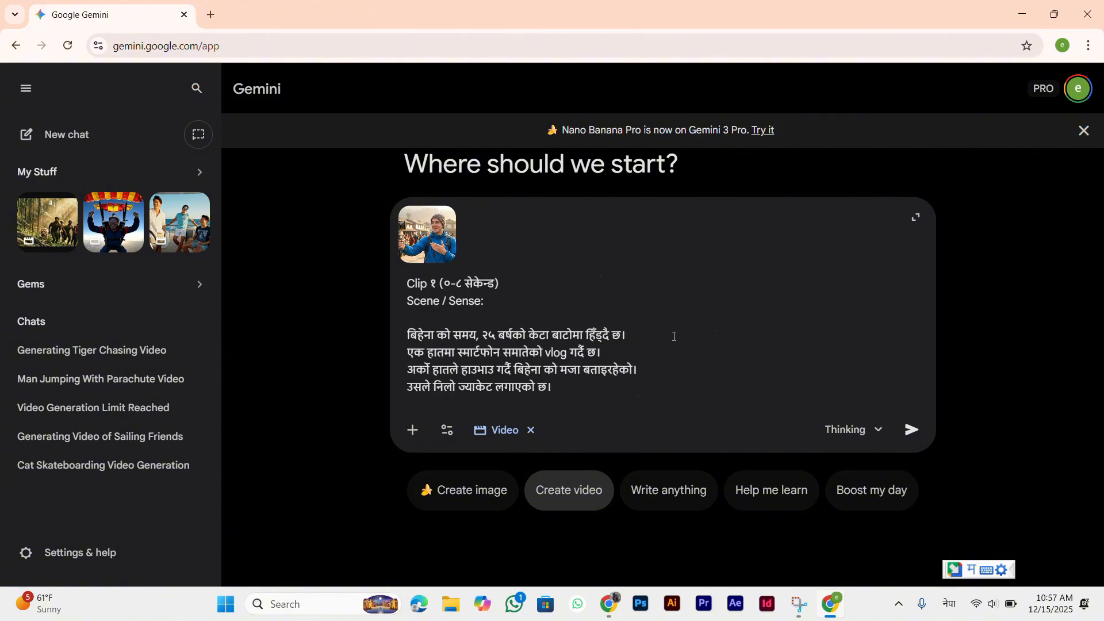
{"action": "scroll", "coordinate": [594, 337], "scroll_direction": "down", "scroll_amount": 3}
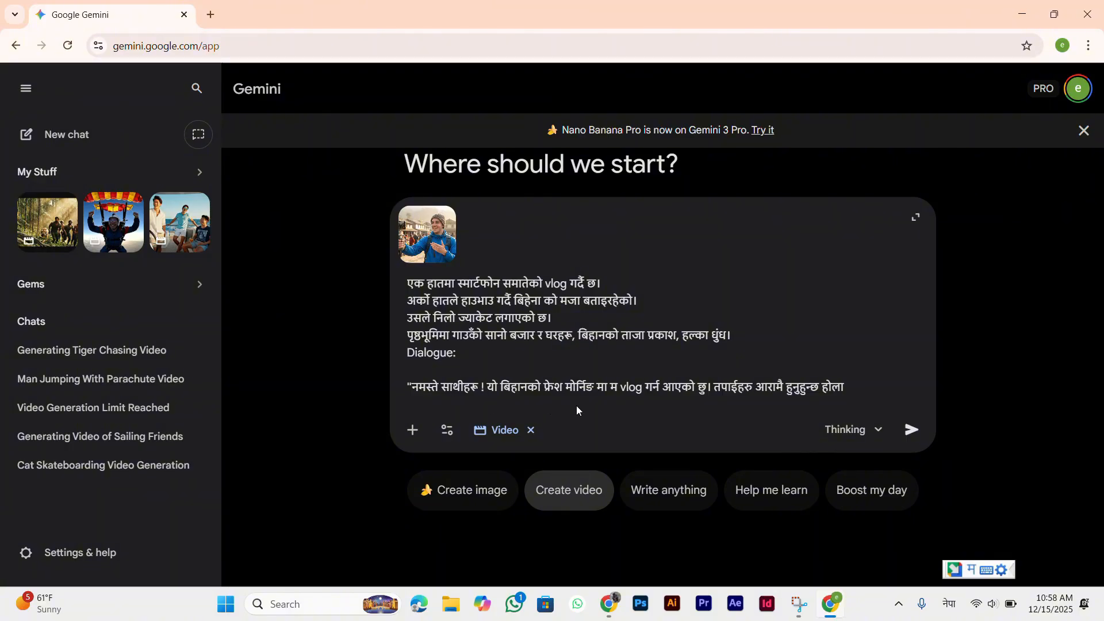
{"action": "left_click", "coordinate": [911, 429]}
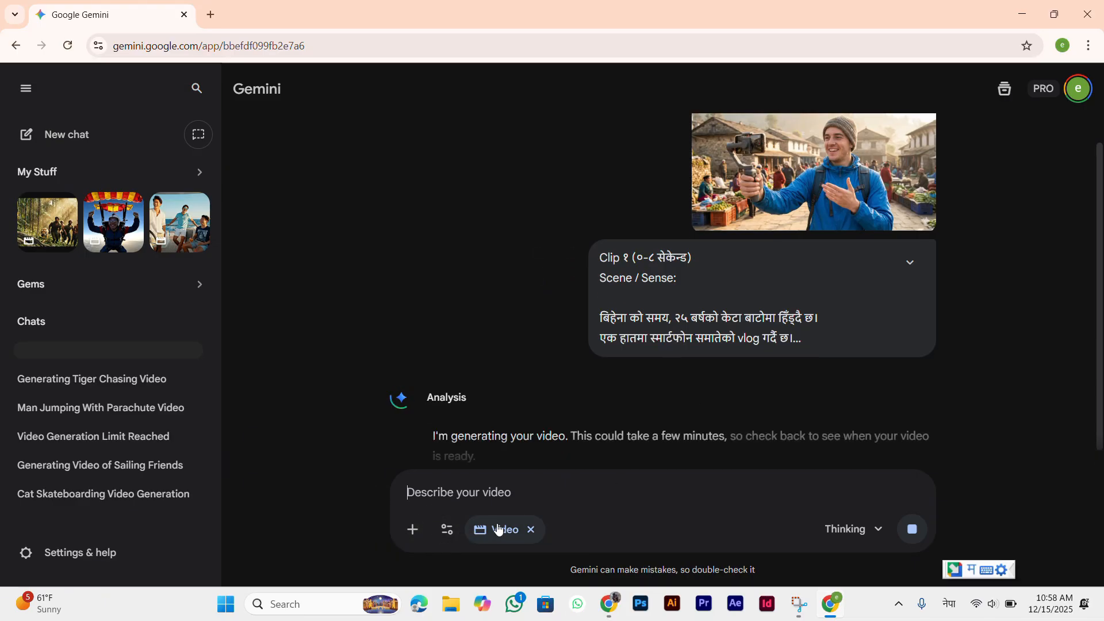
- Pick a different tool in the clip's chat and accept starting a new chat for it
{"action": "left_click", "coordinate": [530, 530]}
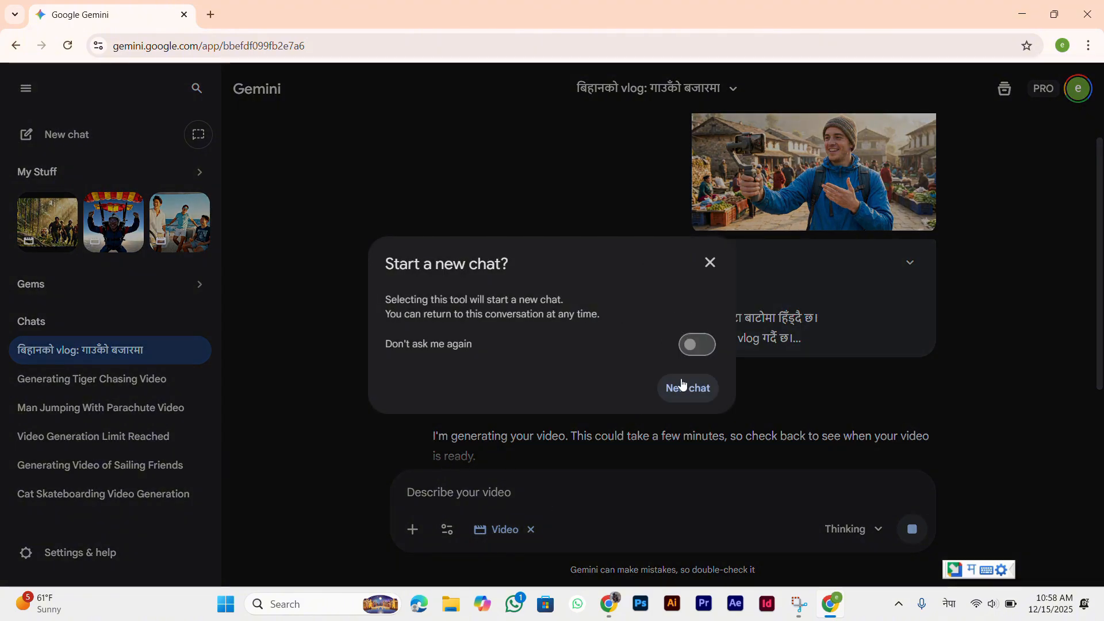
{"action": "left_click", "coordinate": [711, 263]}
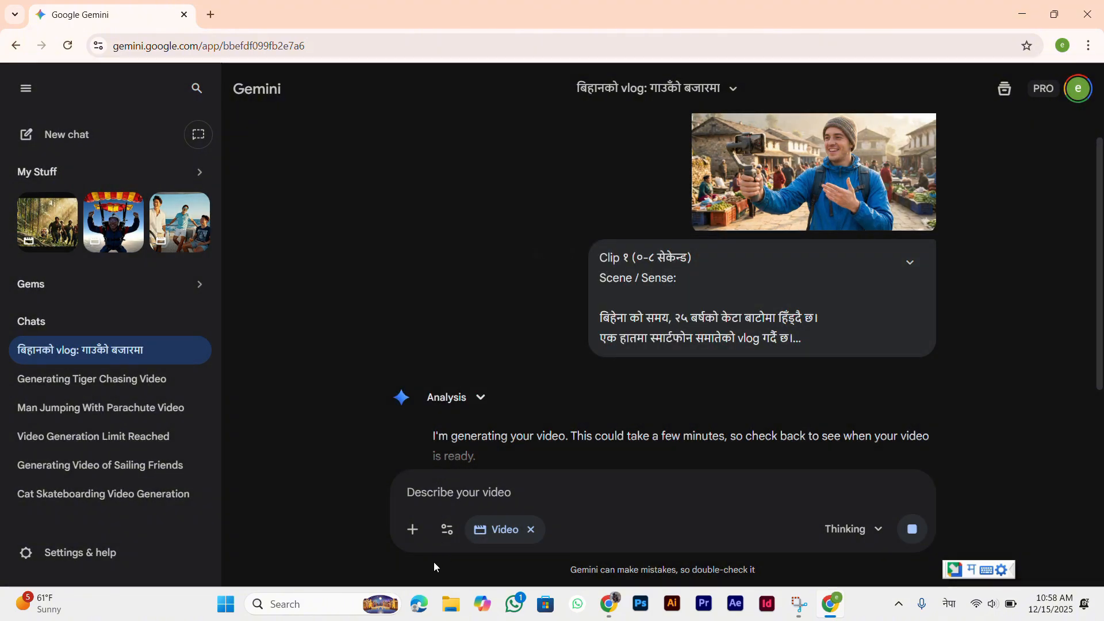
{"action": "left_click", "coordinate": [451, 538]}
{"action": "left_click", "coordinate": [517, 402]}
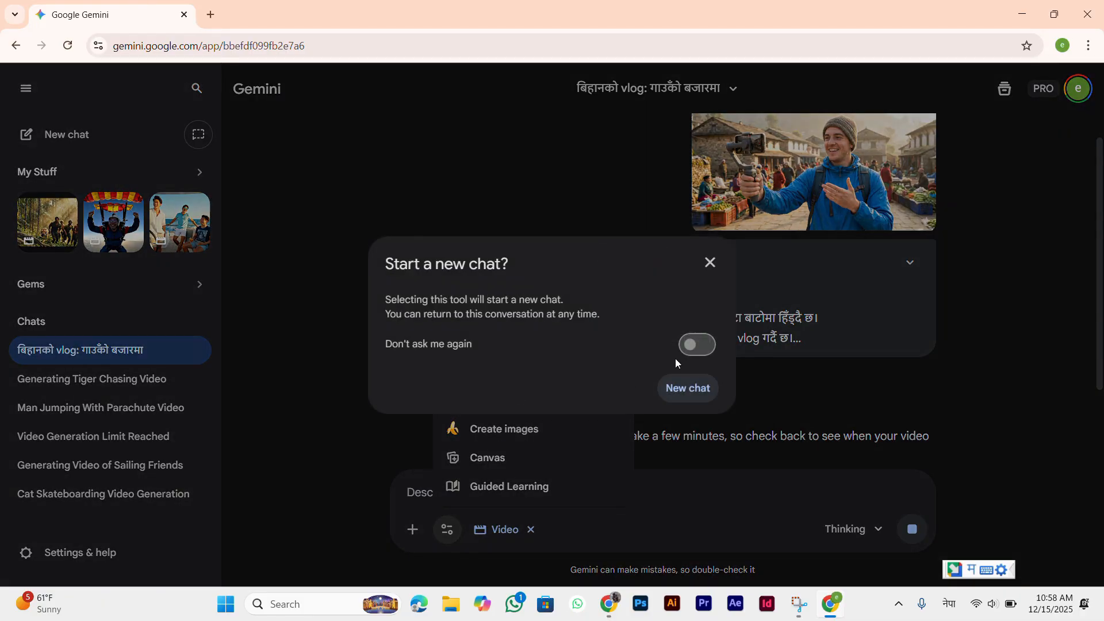
{"action": "left_click", "coordinate": [688, 387]}
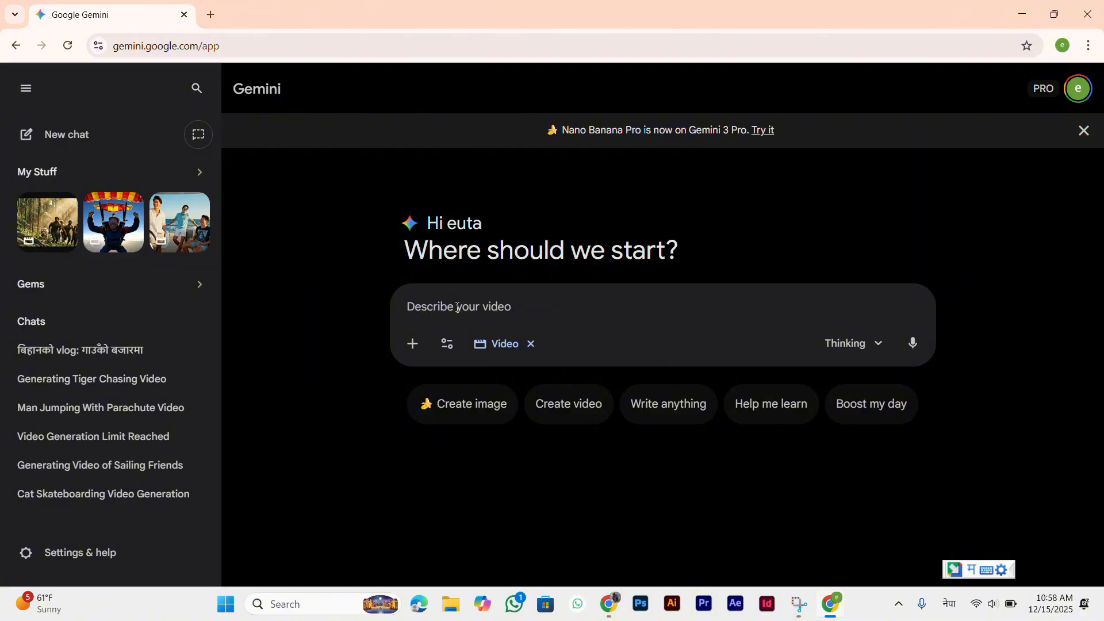
- Paste the Clip १ prompt into the new chat, copy its quoted dialogue line, and turn off the Video tool
{"action": "key", "text": "ctrl+v"}
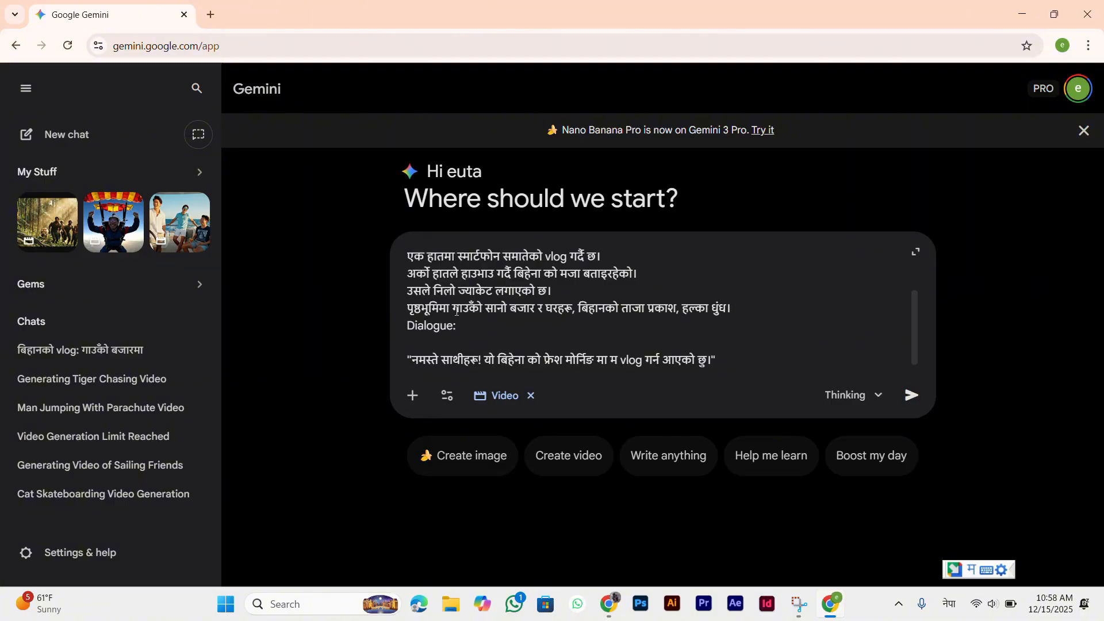
{"action": "left_click_drag", "start_coordinate": [409, 360], "coordinate": [731, 365]}
{"action": "key", "text": "ctrl+c"}
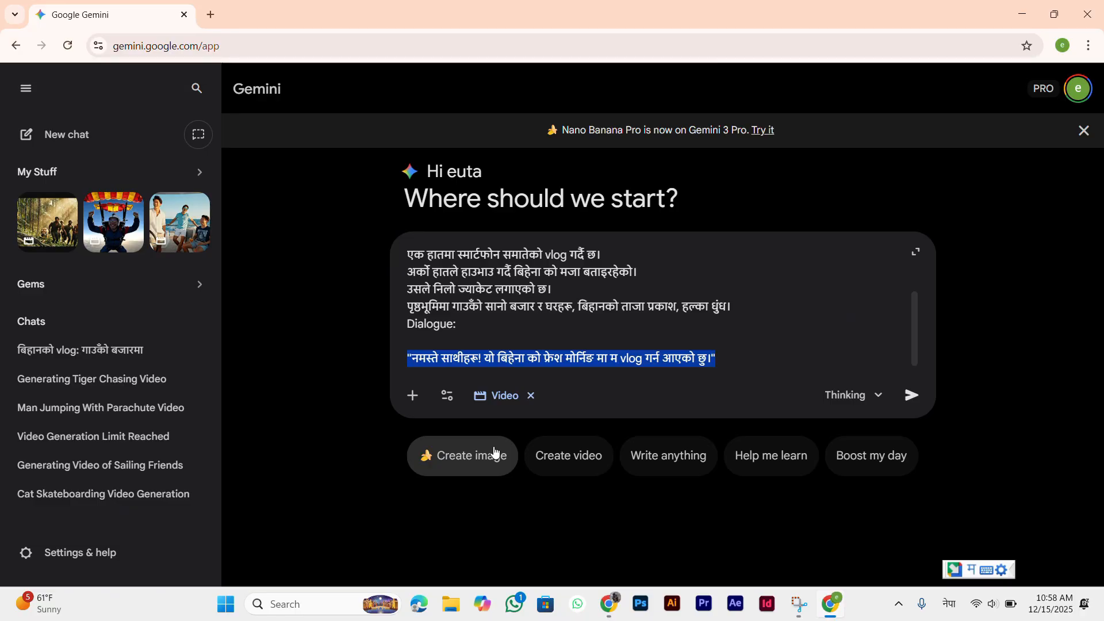
{"action": "left_click", "coordinate": [532, 396]}
- Strip the scene description so only the dialogue line is left, and clear the prompt completely
{"action": "left_click_drag", "start_coordinate": [559, 360], "coordinate": [406, 321]}
{"action": "key", "text": "BackSpace"}
{"action": "key", "text": "BackSpace"}
{"action": "key", "text": "BackSpace"}
{"action": "key", "text": "BackSpace"}
{"action": "key", "text": "BackSpace"}
{"action": "key", "text": "BackSpace"}
{"action": "key", "text": "BackSpace"}
{"action": "key", "text": "BackSpace"}
{"action": "key", "text": "BackSpace"}
{"action": "key", "text": "BackSpace"}
{"action": "key", "text": "BackSpace"}
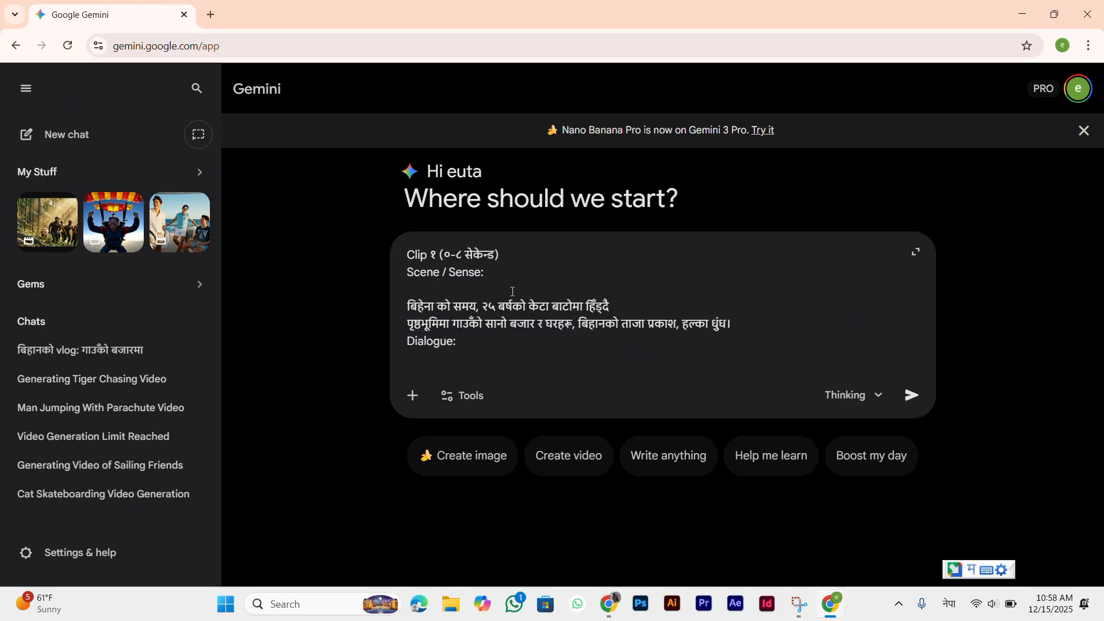
{"action": "left_click_drag", "start_coordinate": [489, 356], "coordinate": [406, 266]}
{"action": "key", "text": "ctrl+v"}
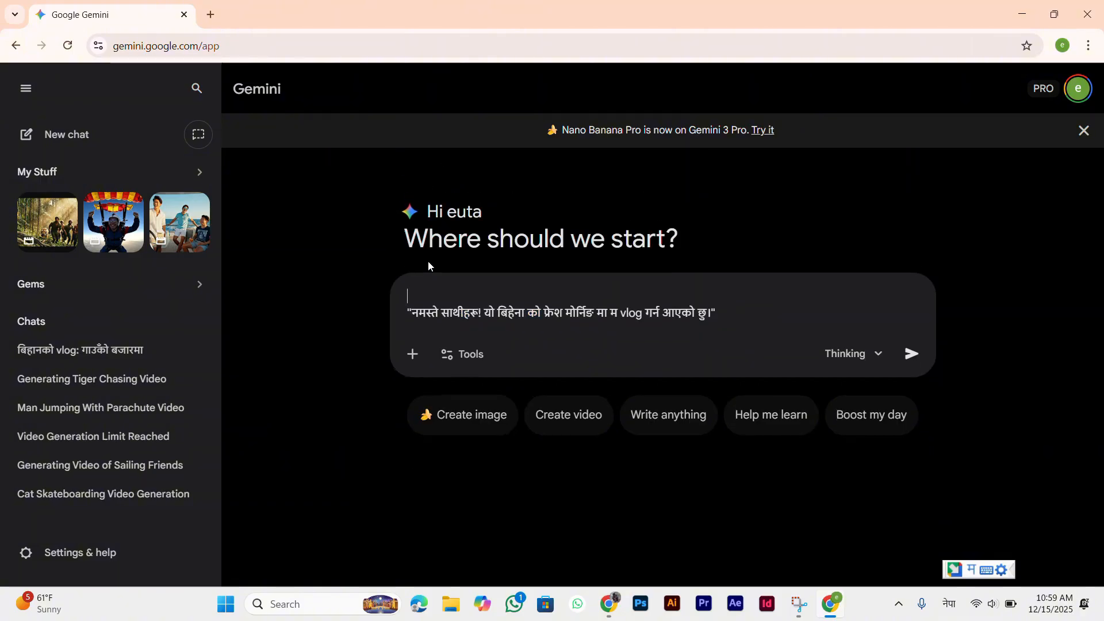
{"action": "left_click_drag", "start_coordinate": [732, 316], "coordinate": [406, 316]}
{"action": "key", "text": "BackSpace"}
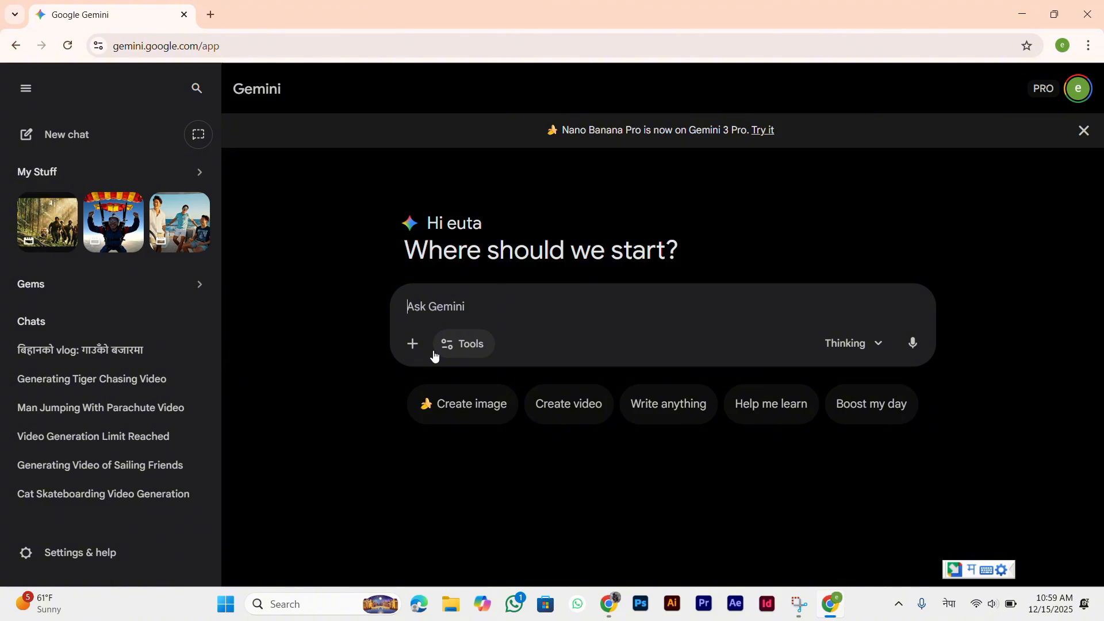
- Return to the "बिहानको vlog: गाउँको बजारमा" chat and review its attached vlogger image and the generated video
{"action": "left_click", "coordinate": [161, 360]}
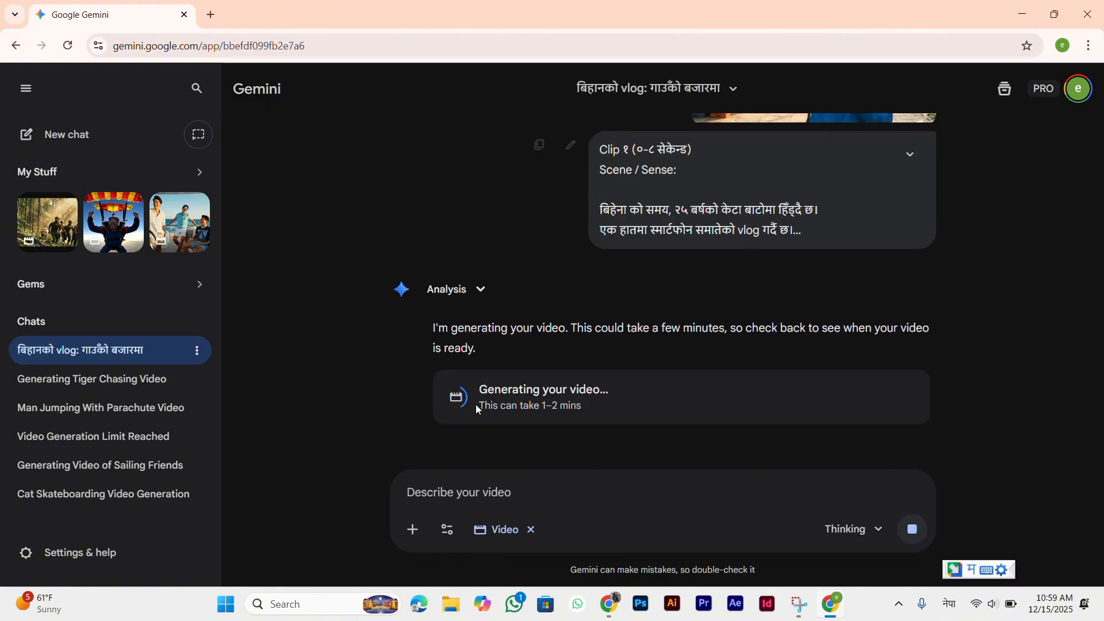
{"action": "scroll", "coordinate": [788, 236], "scroll_direction": "up", "scroll_amount": 2}
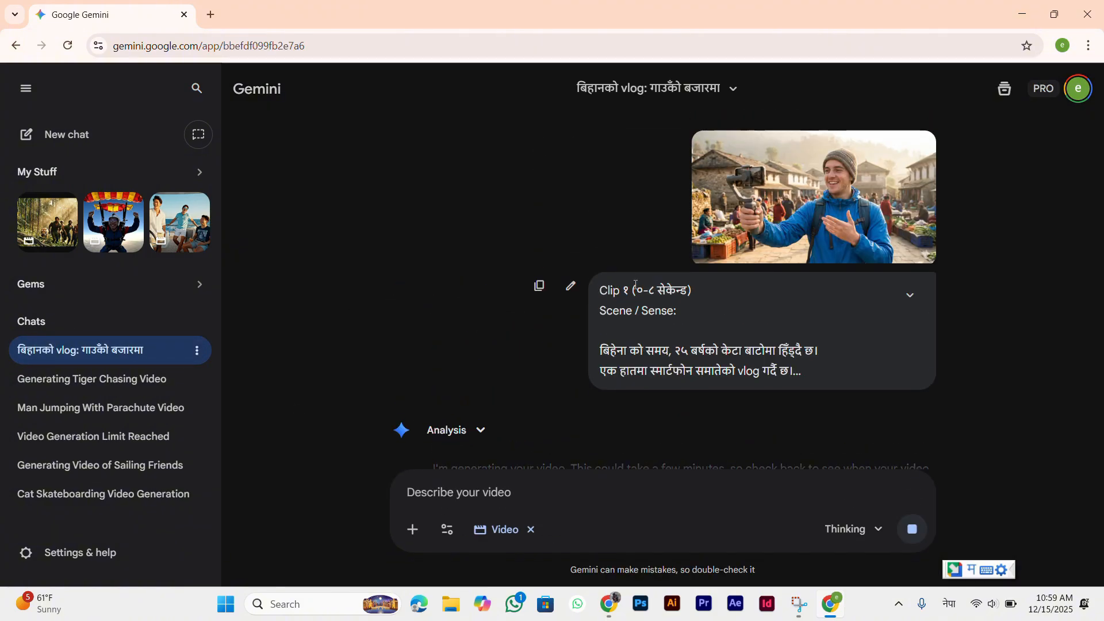
{"action": "left_click", "coordinate": [794, 227]}
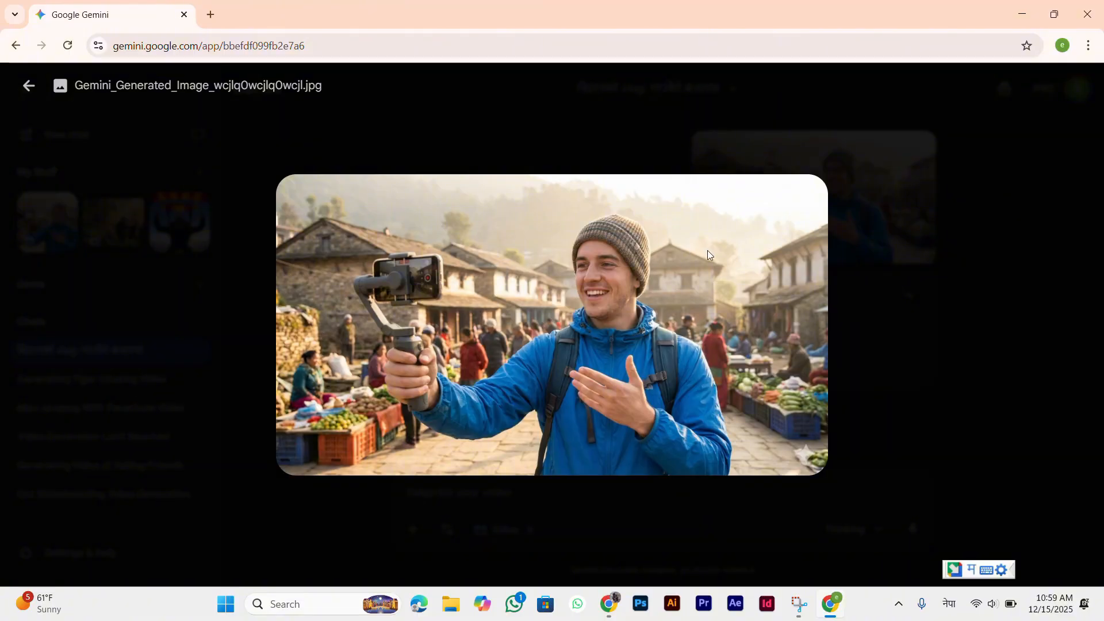
{"action": "left_click", "coordinate": [857, 358]}
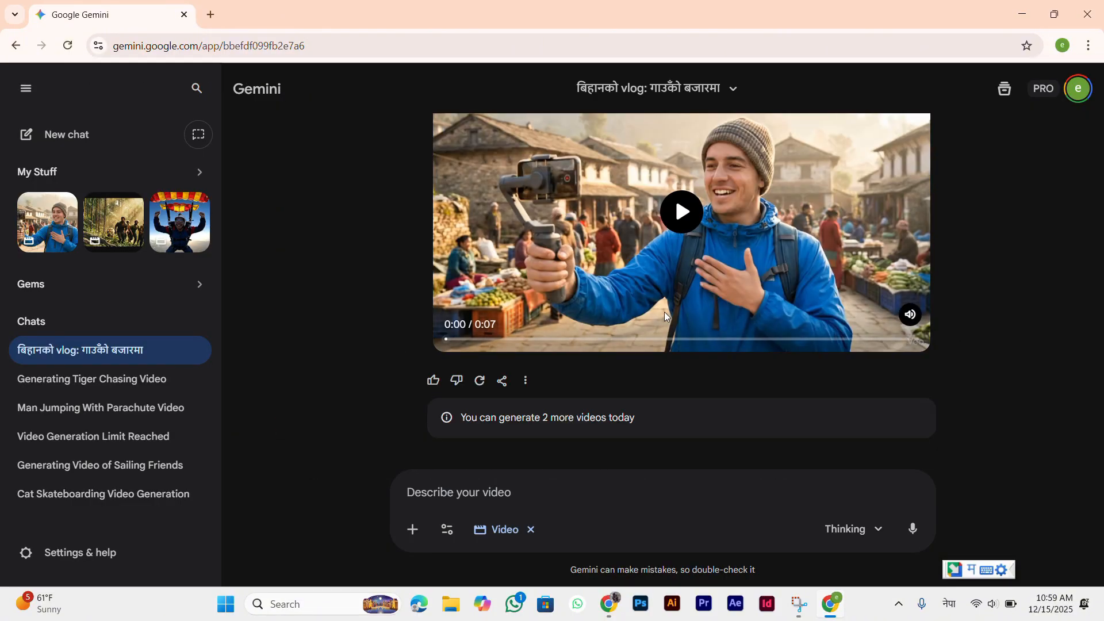
{"action": "scroll", "coordinate": [694, 263], "scroll_direction": "up", "scroll_amount": 2}
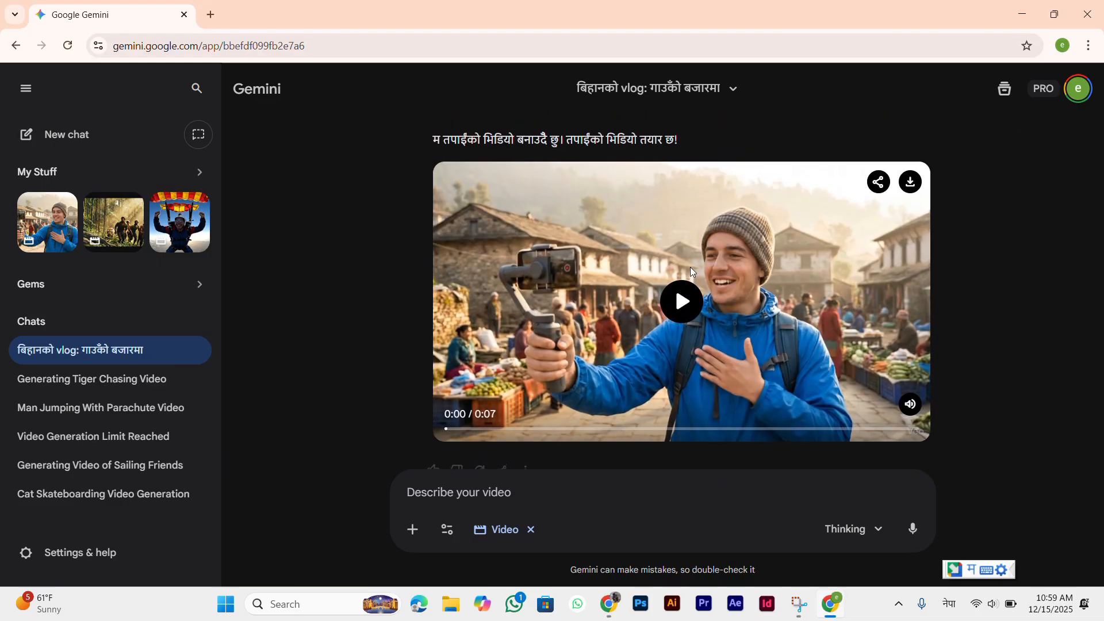
{"action": "left_click", "coordinate": [687, 308]}
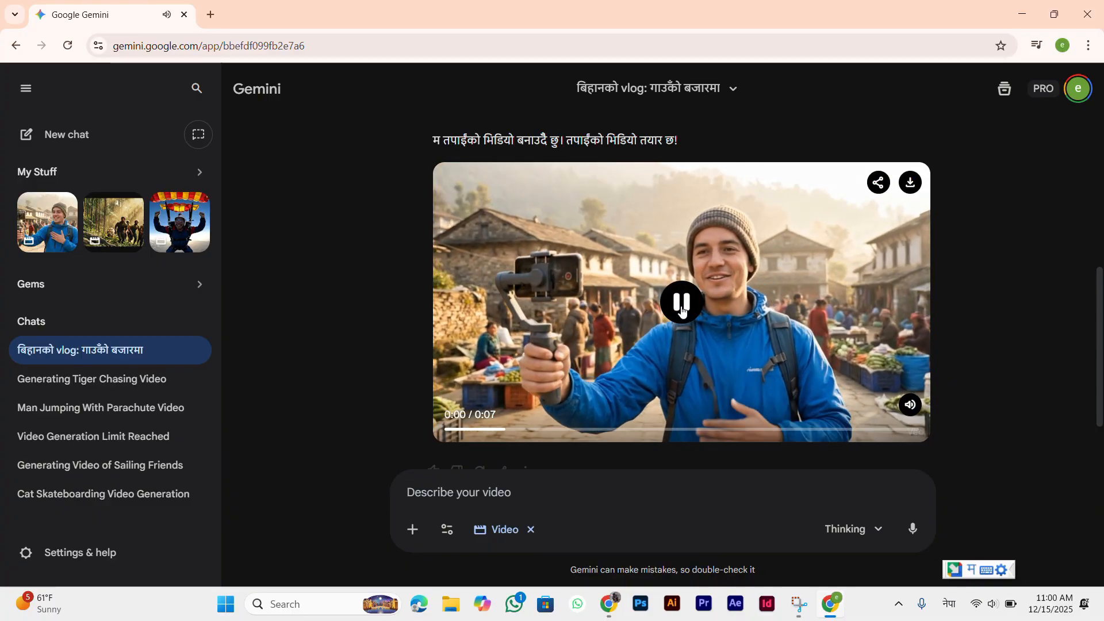
- Pause the generated village market vlog clip, look over its chat, and download the video
{"action": "left_click", "coordinate": [682, 309]}
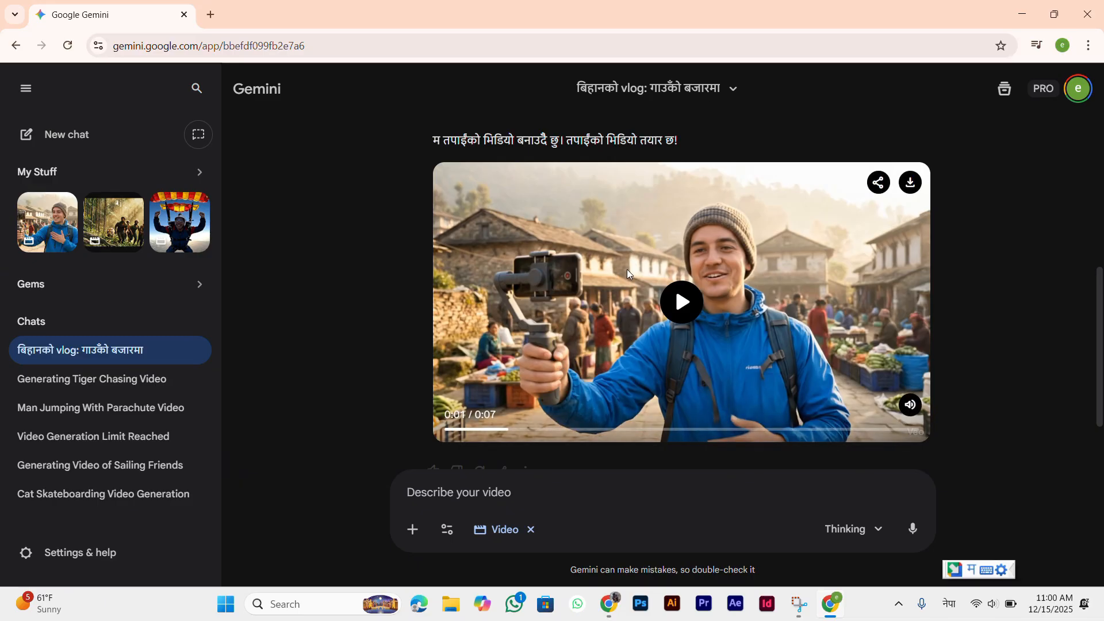
{"action": "scroll", "coordinate": [627, 270], "scroll_direction": "down", "scroll_amount": 2}
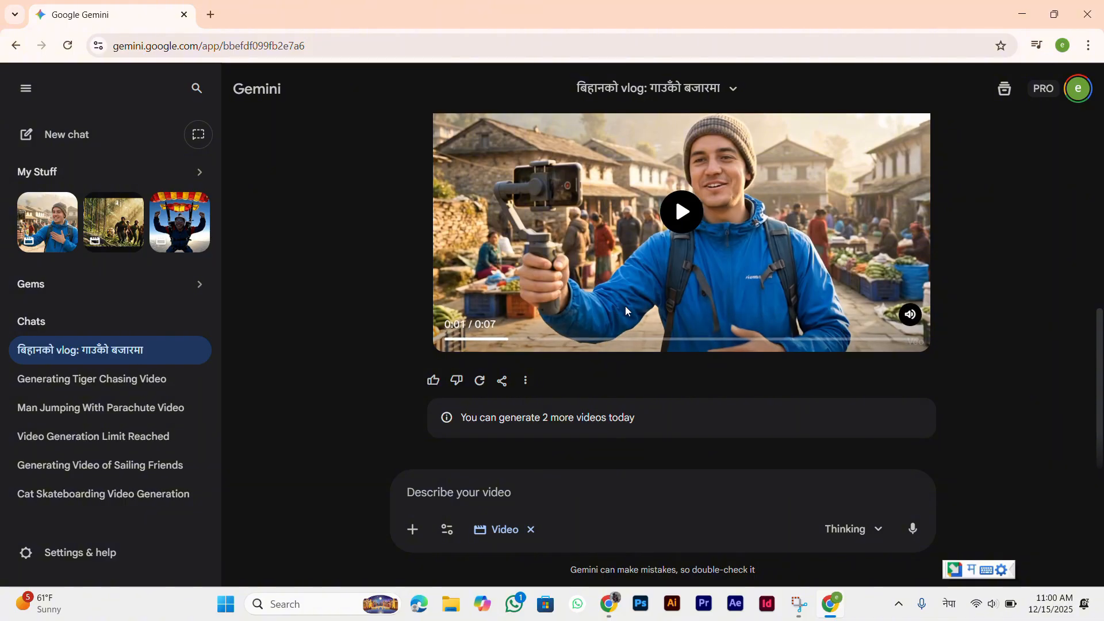
{"action": "scroll", "coordinate": [638, 302], "scroll_direction": "up", "scroll_amount": 4}
{"action": "scroll", "coordinate": [651, 297], "scroll_direction": "down", "scroll_amount": 4}
{"action": "scroll", "coordinate": [837, 261], "scroll_direction": "up", "scroll_amount": 2}
{"action": "left_click", "coordinate": [911, 190]}
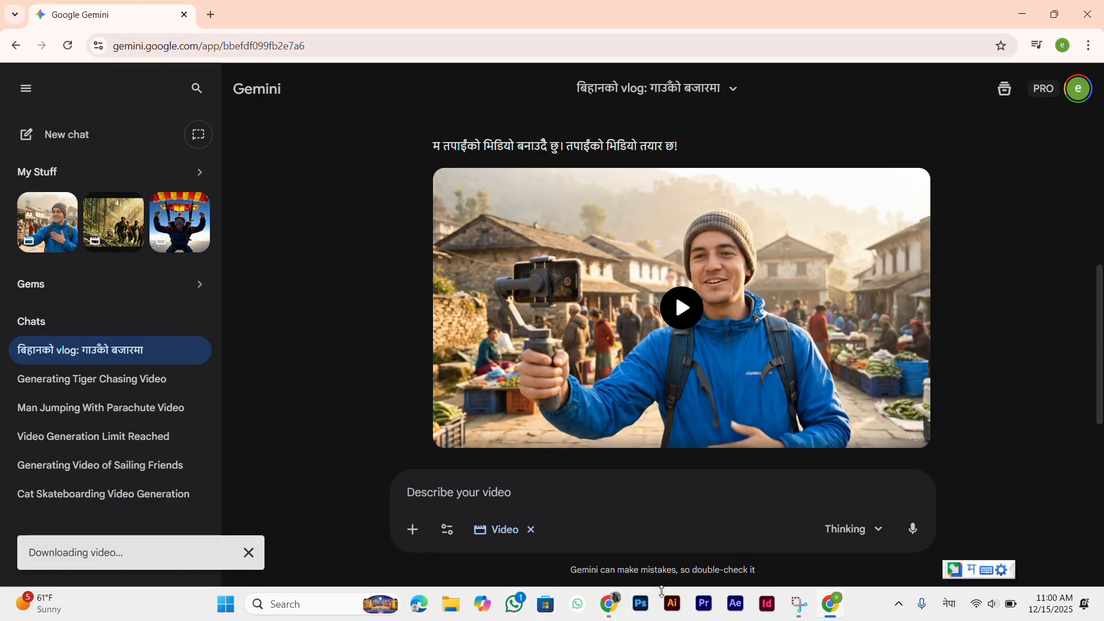
- Switch to the ChatGPT "Image prompt generation" conversation and copy the whole Clip २ (८-१६ सेकेन्ड) scene and dialogue
{"action": "left_click", "coordinate": [606, 612]}
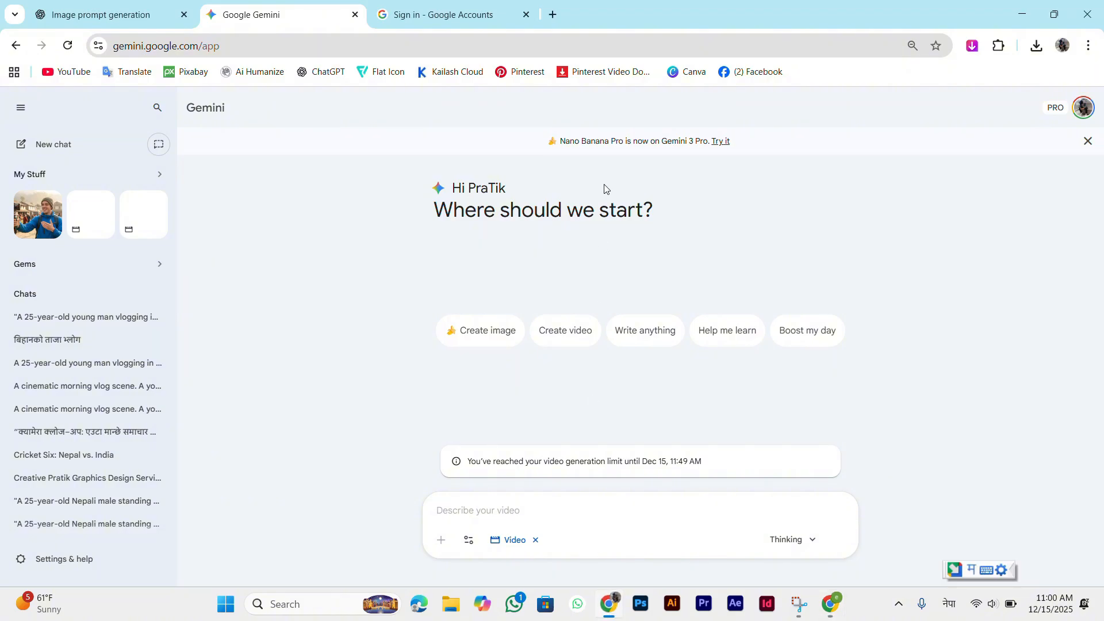
{"action": "left_click", "coordinate": [113, 11]}
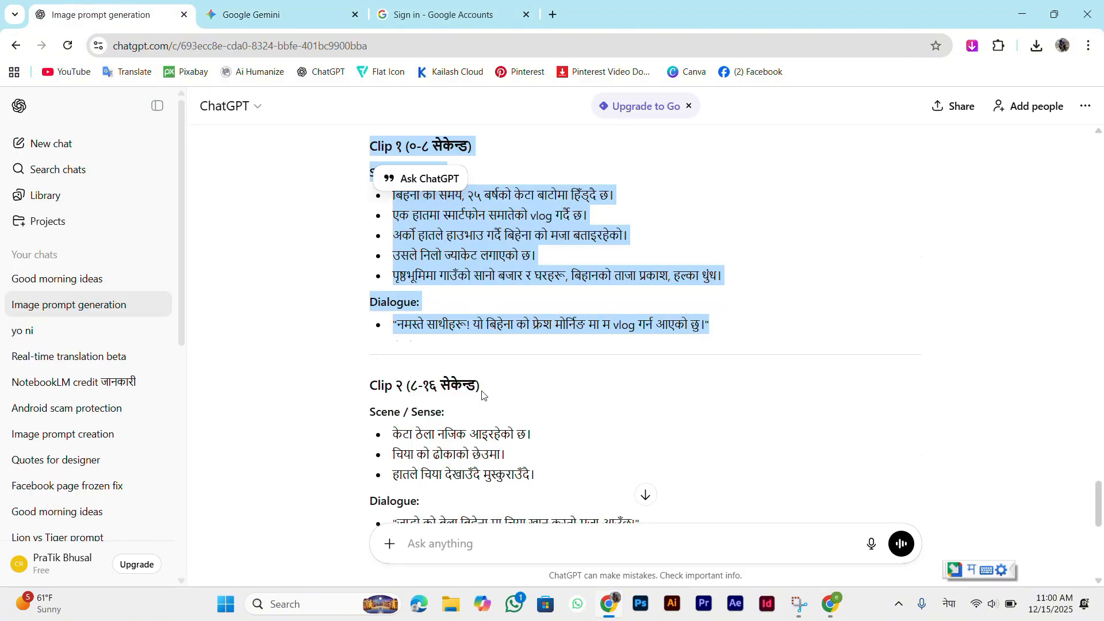
{"action": "scroll", "coordinate": [403, 288], "scroll_direction": "down", "scroll_amount": 3}
{"action": "left_click_drag", "start_coordinate": [371, 226], "coordinate": [653, 372]}
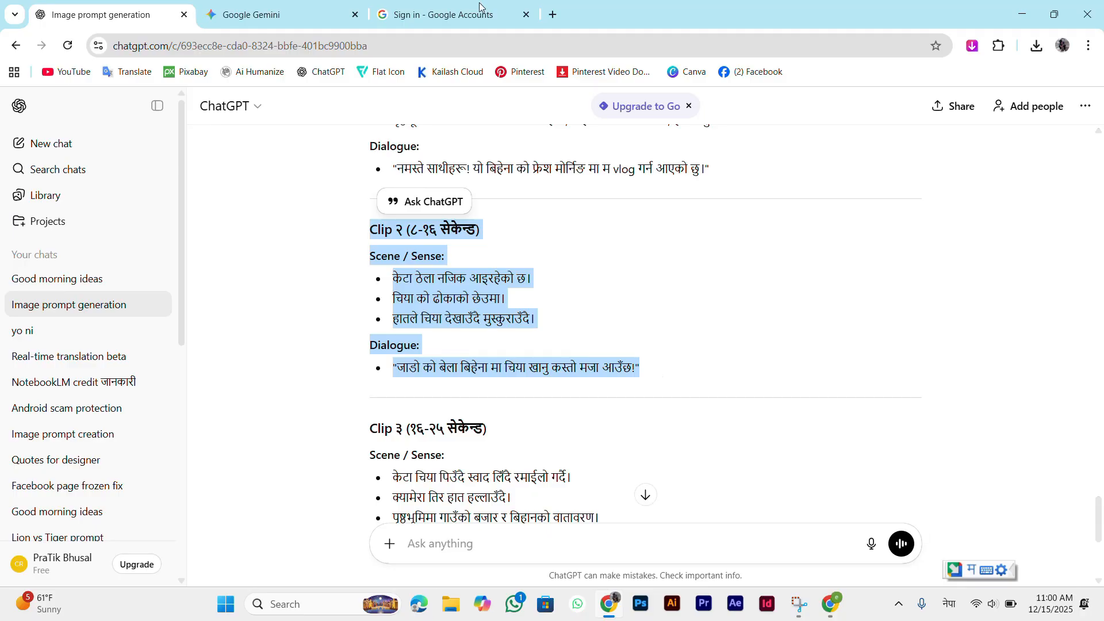
- Return to Gemini and paste the Clip २ prompt into a new chat with the Video tool selected
{"action": "left_click", "coordinate": [831, 603]}
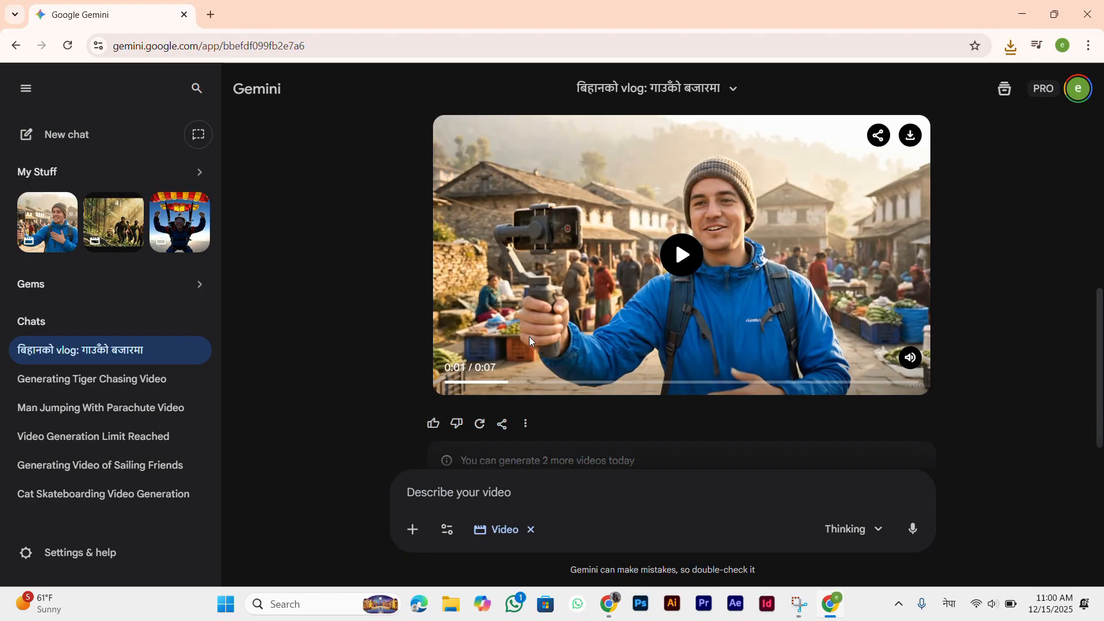
{"action": "left_click", "coordinate": [509, 529]}
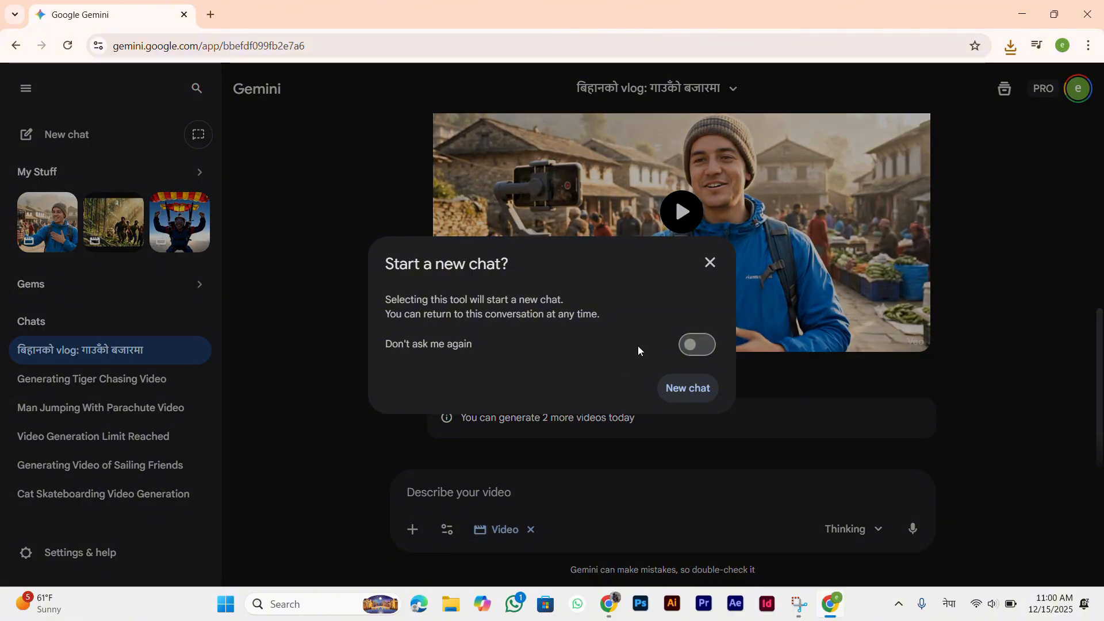
{"action": "left_click", "coordinate": [682, 390]}
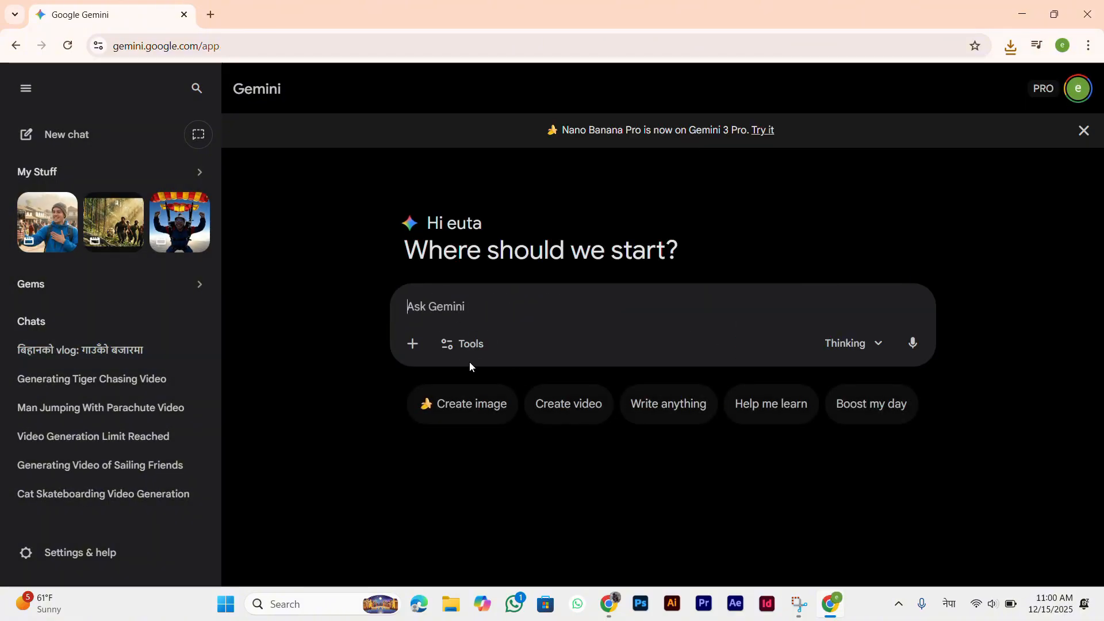
{"action": "key", "text": "ctrl+v"}
{"action": "left_click", "coordinate": [471, 460]}
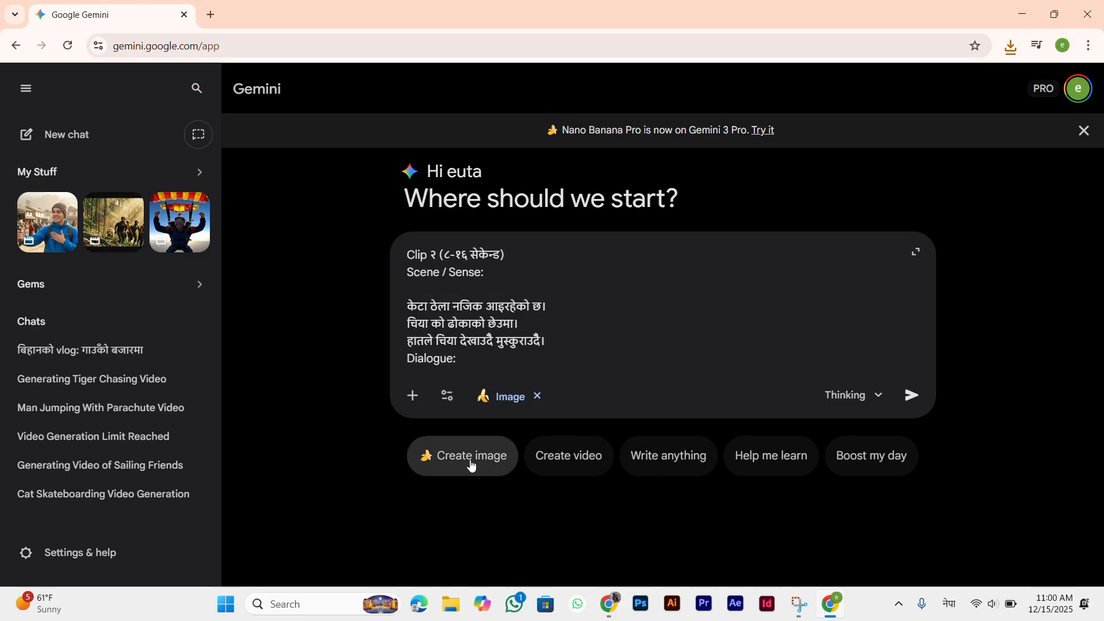
{"action": "left_click", "coordinate": [538, 396]}
{"action": "left_click", "coordinate": [545, 459]}
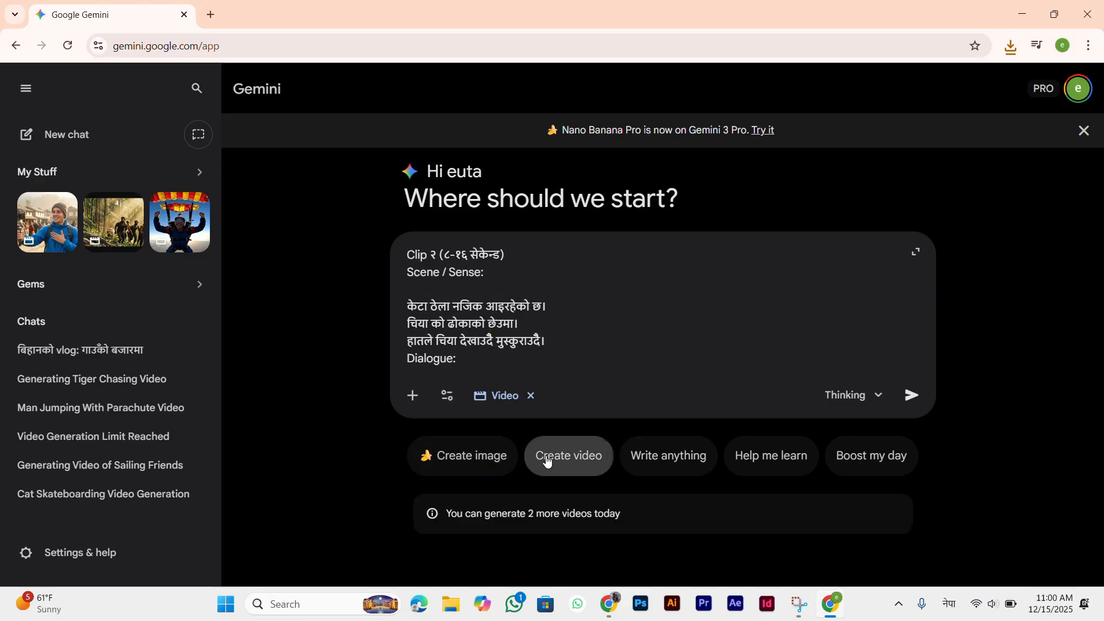
{"action": "left_click", "coordinate": [447, 395]}
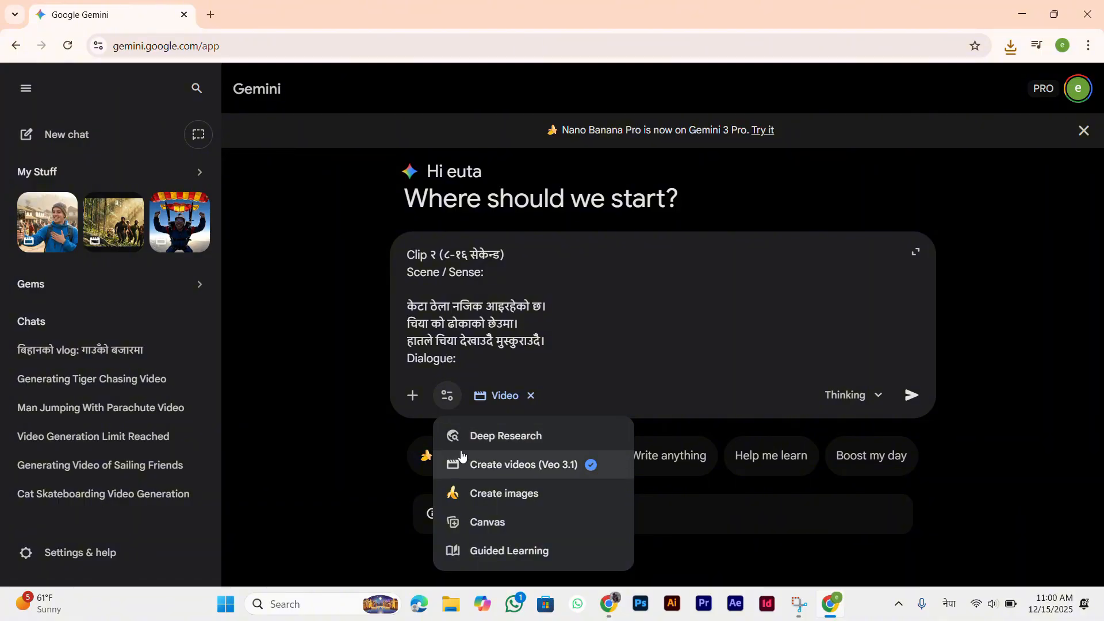
- Attach the vlogger image Gemini_Generated_Image_wcjlq0wcjlq0wcjl from Downloads to the Clip २ prompt
{"action": "left_click", "coordinate": [416, 405]}
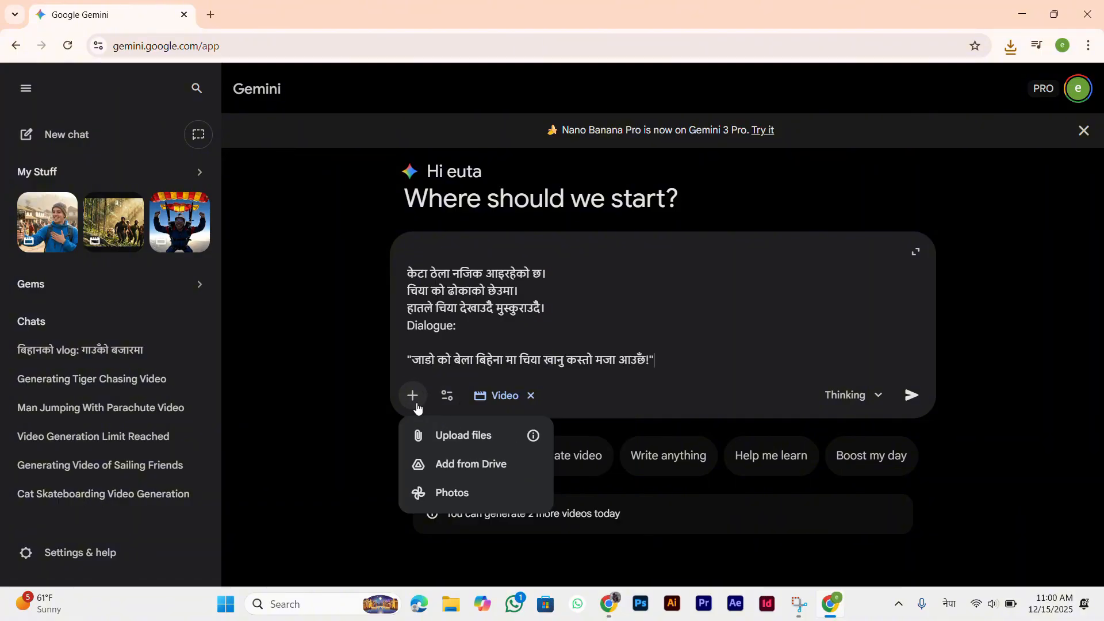
{"action": "left_click", "coordinate": [454, 444]}
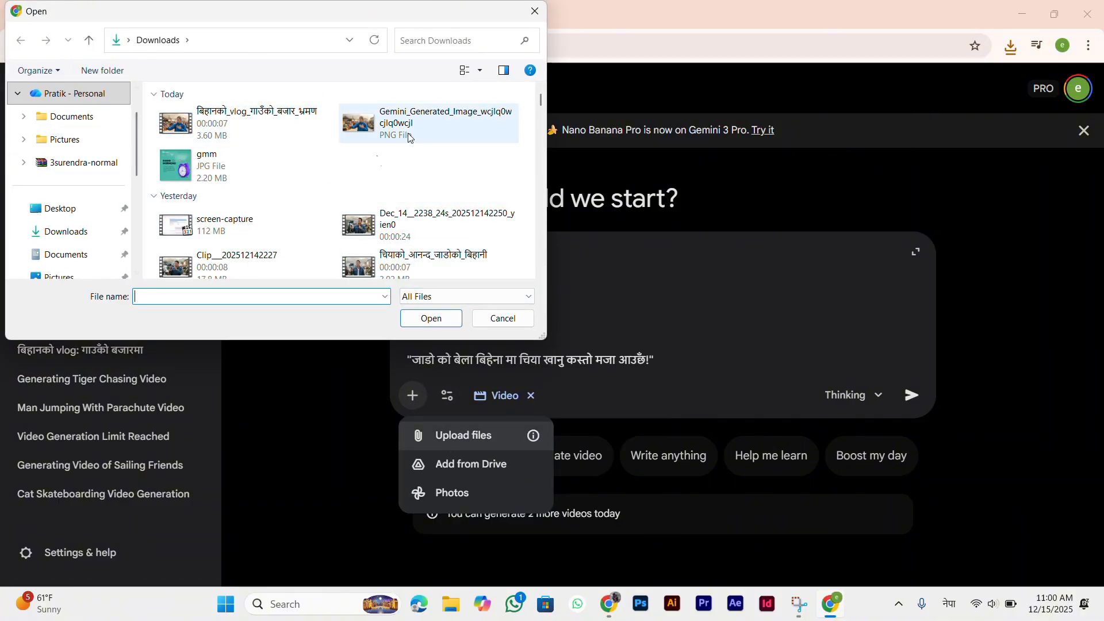
{"action": "left_click", "coordinate": [418, 130]}
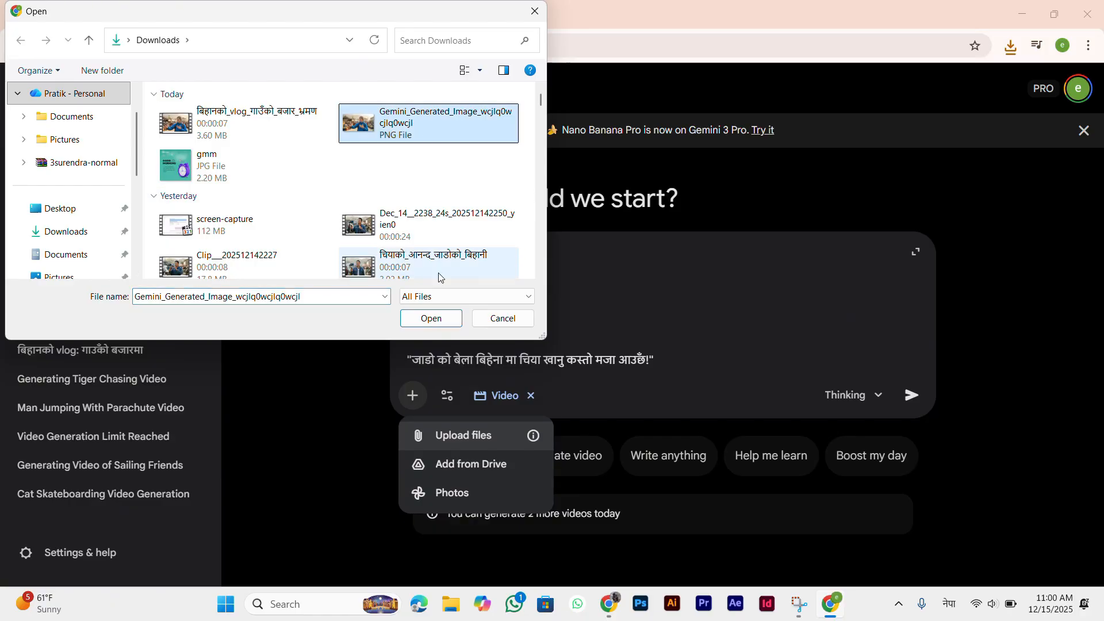
{"action": "left_click", "coordinate": [419, 323]}
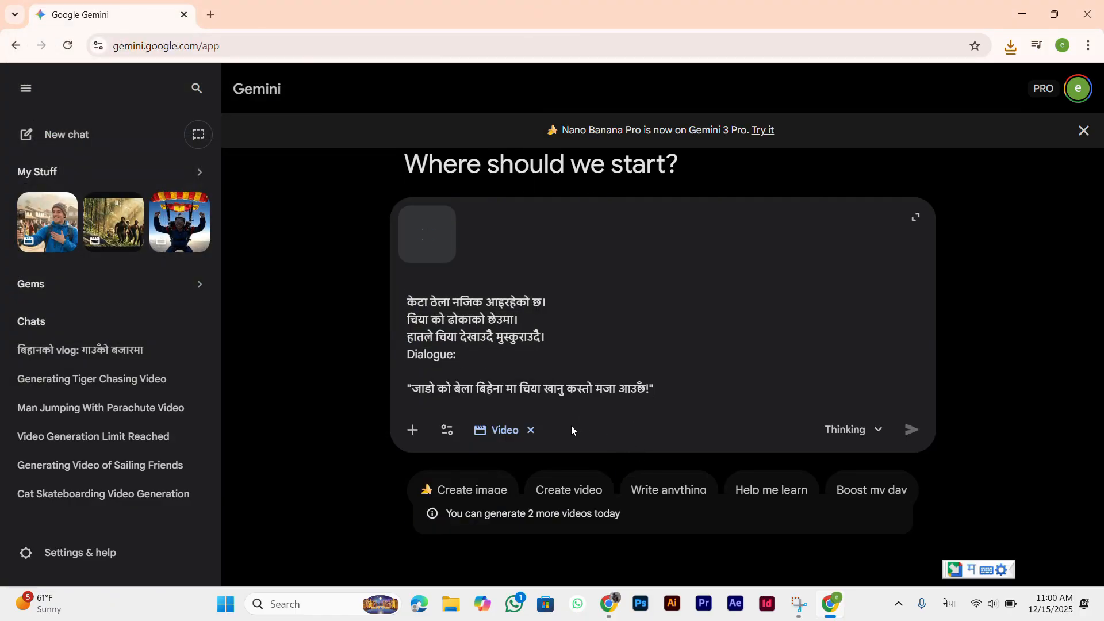
- Review the Clip २ scene description and dialogue together with the attached vlogger image
{"action": "scroll", "coordinate": [432, 289], "scroll_direction": "up", "scroll_amount": 2}
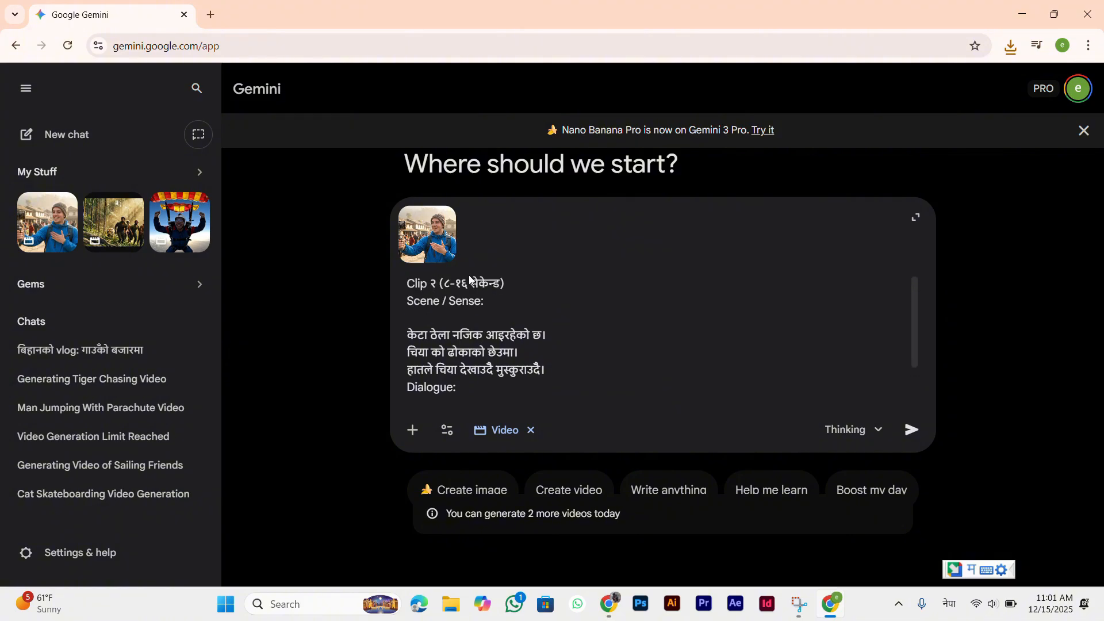
{"action": "mouse_move", "coordinate": [432, 260]}
{"action": "scroll", "coordinate": [454, 322], "scroll_direction": "down", "scroll_amount": 1}
{"action": "scroll", "coordinate": [449, 338], "scroll_direction": "up", "scroll_amount": 1}
{"action": "type", "text": "\"जाडो को बेला बिहेना मा चिया खानु कस्तो मजा आउछँ!\""}
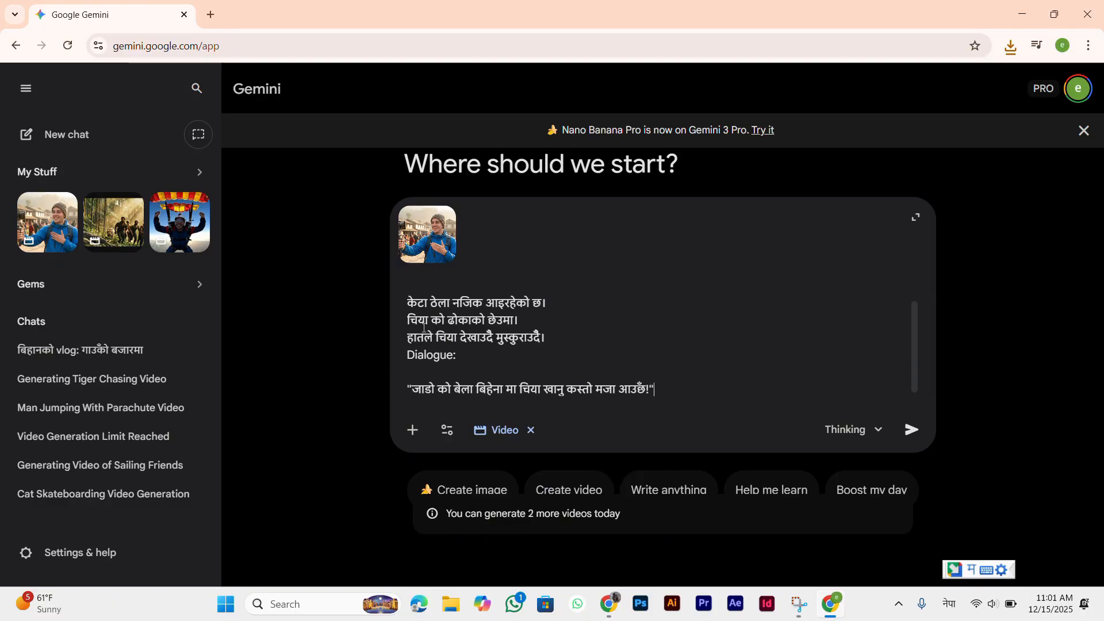
{"action": "scroll", "coordinate": [426, 333], "scroll_direction": "up", "scroll_amount": 1}
{"action": "scroll", "coordinate": [431, 359], "scroll_direction": "down", "scroll_amount": 1}
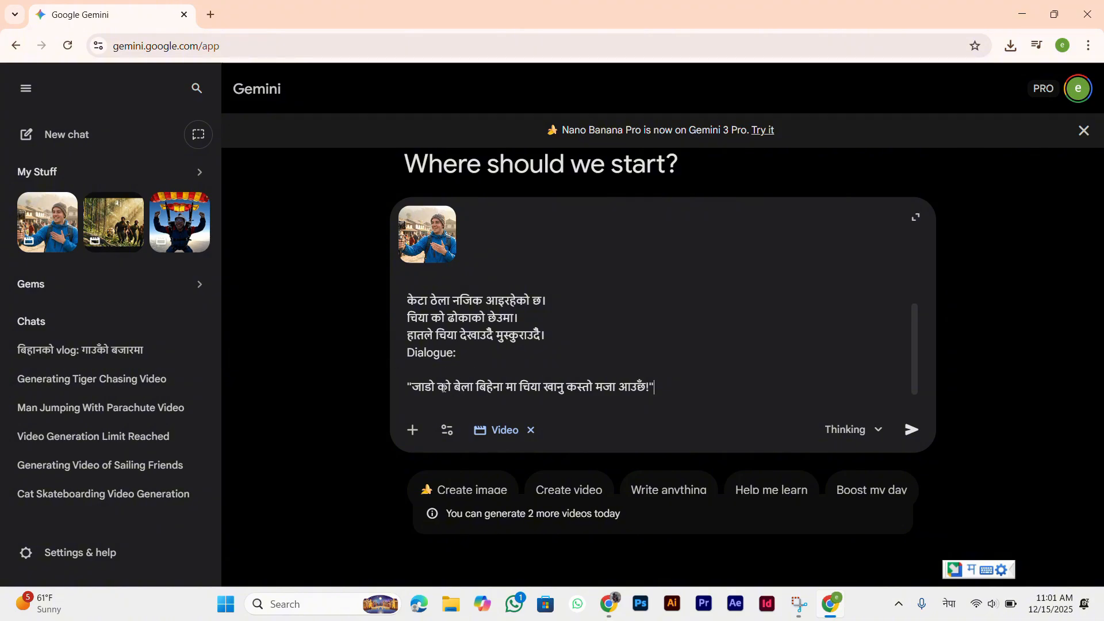
- Reword the dialogue to "जाडो को बेला बिहनामा चिया पिउनुको मजा छुट्टै छ!" हजुरहरु लाई कस्तो चिया मन पर्छ ? and submit the video prompt
{"action": "left_click_drag", "start_coordinate": [654, 386], "coordinate": [701, 385]}
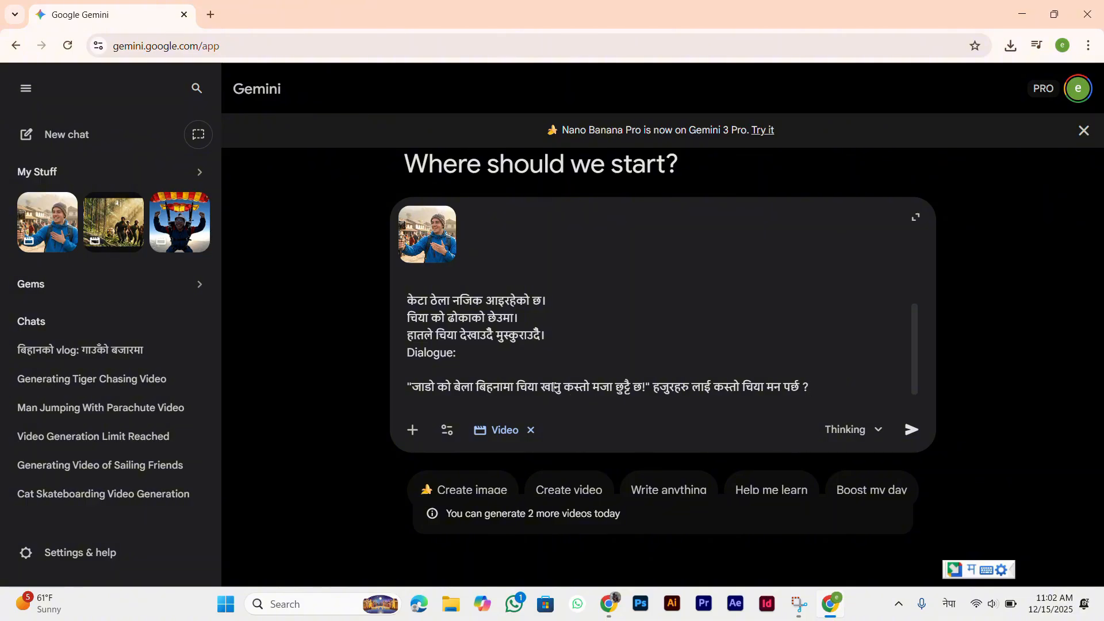
{"action": "double_click", "coordinate": [554, 387]}
{"action": "type", "text": "पिउनु"}
{"action": "double_click", "coordinate": [578, 387]}
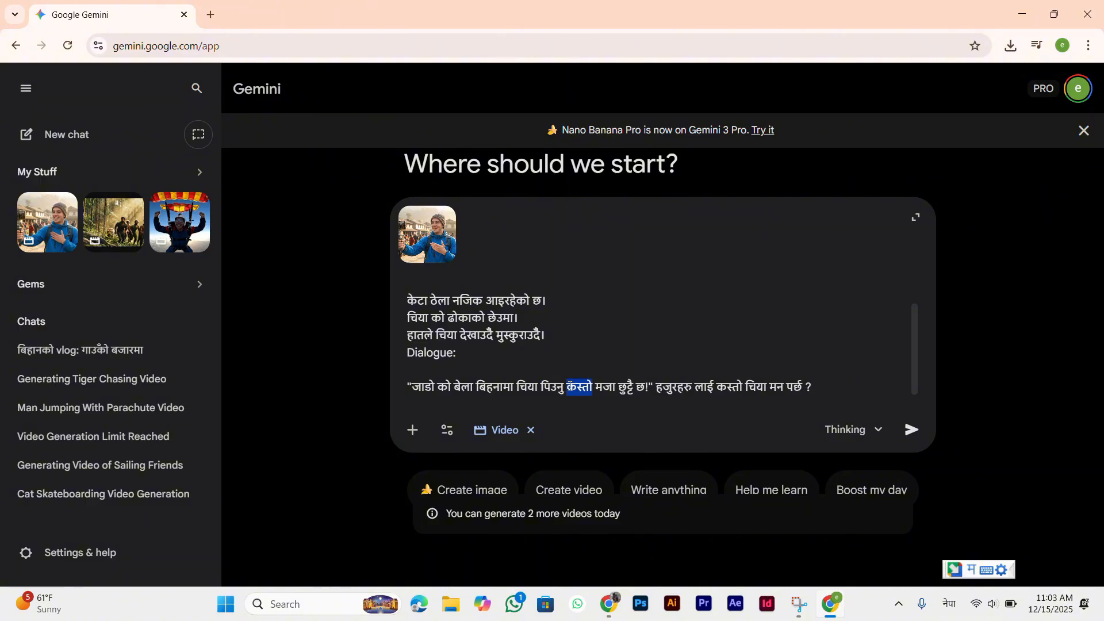
{"action": "key", "text": "BackSpace"}
{"action": "key", "text": "BackSpace"}
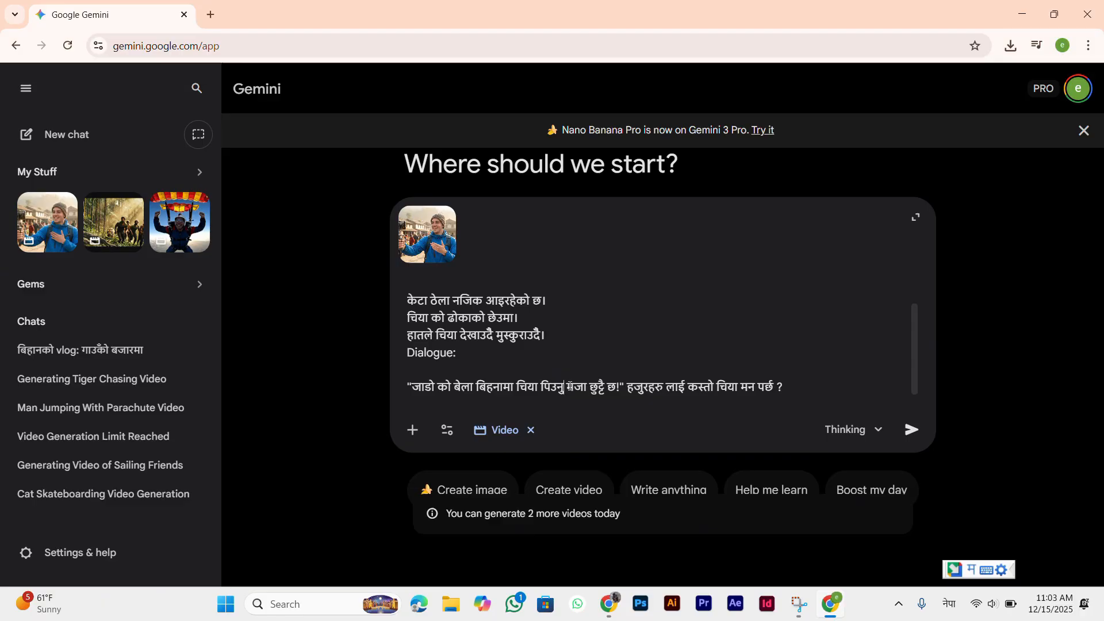
{"action": "type", "text": "ko"}
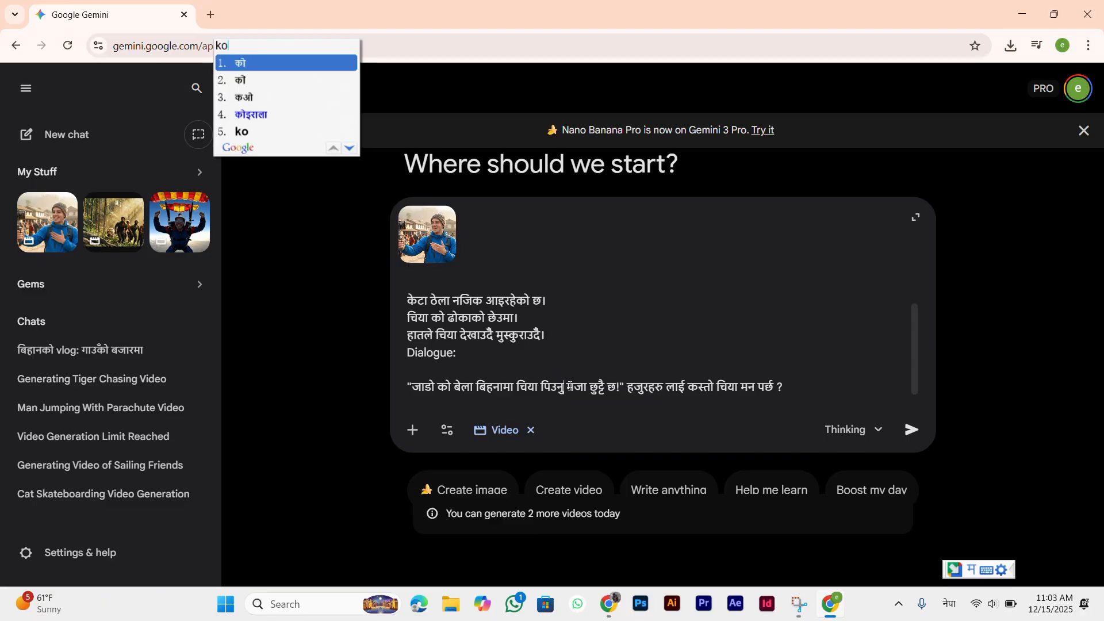
{"action": "key", "text": "space"}
{"action": "left_click", "coordinate": [825, 390]}
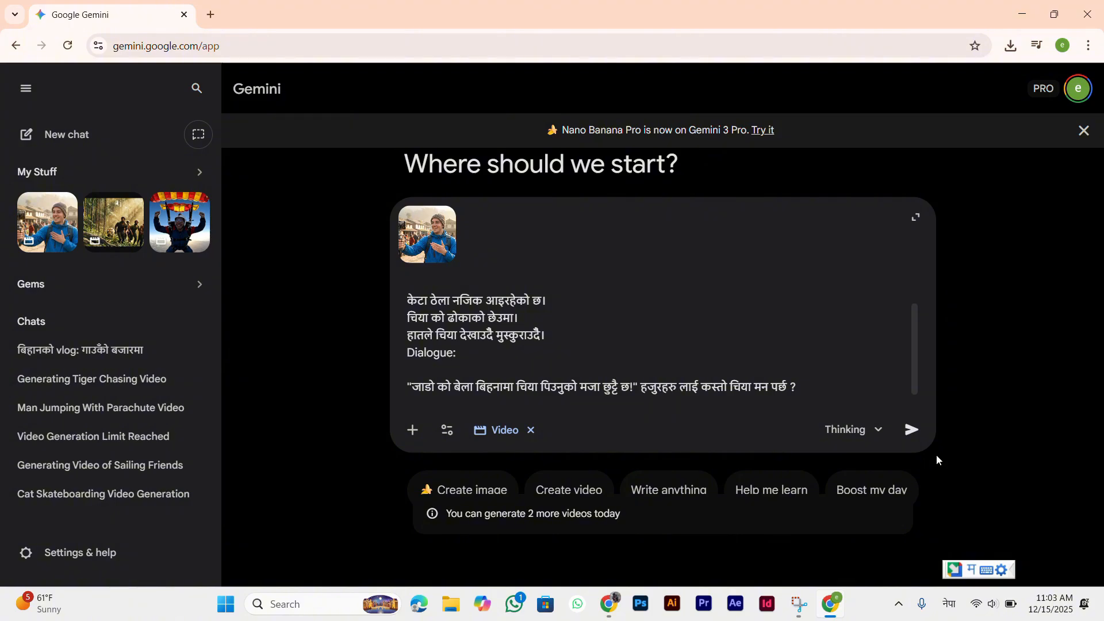
{"action": "left_click", "coordinate": [913, 430]}
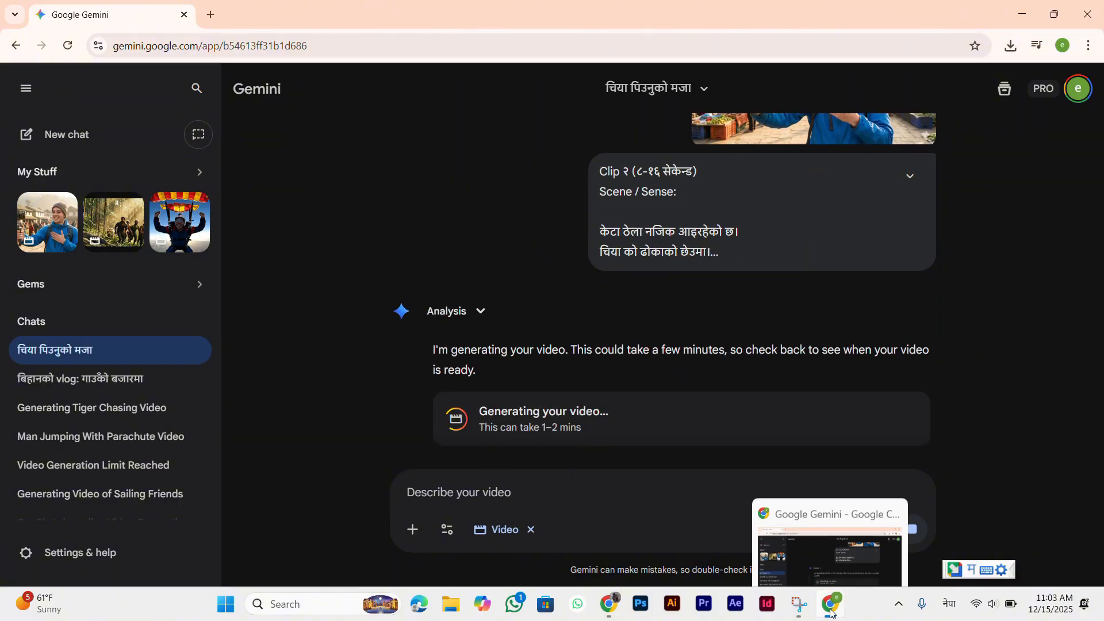
- Switch to the ChatGPT conversation and copy the whole Clip ३ (१६-२५ सेकेन्ड) scene and dialogue
{"action": "left_click", "coordinate": [608, 600]}
{"action": "scroll", "coordinate": [502, 288], "scroll_direction": "down", "scroll_amount": 5}
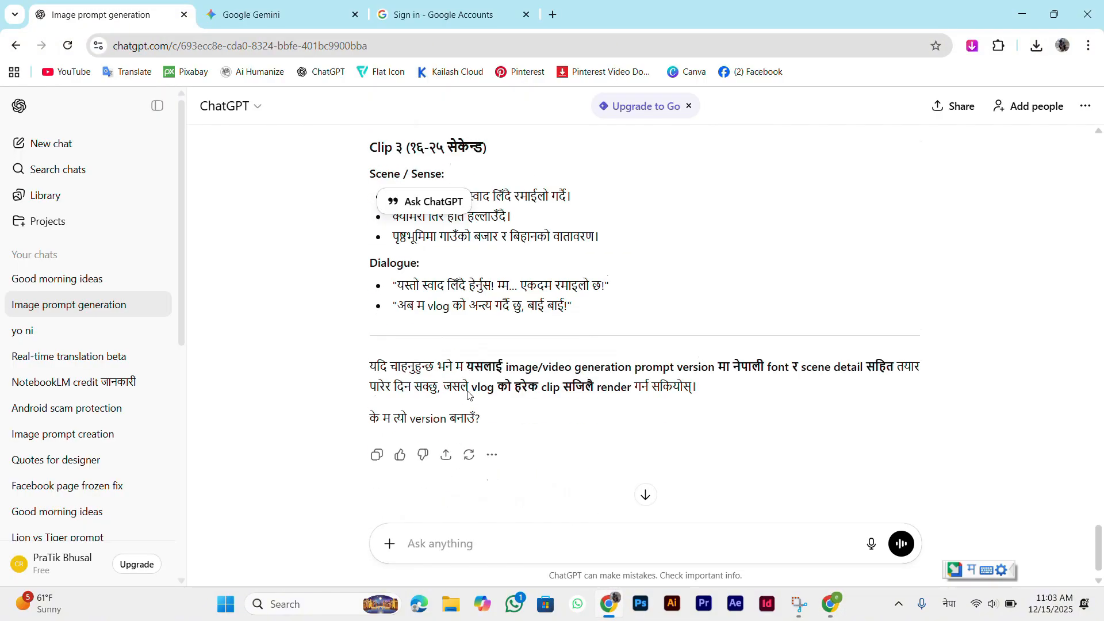
{"action": "scroll", "coordinate": [501, 257], "scroll_direction": "up", "scroll_amount": 2}
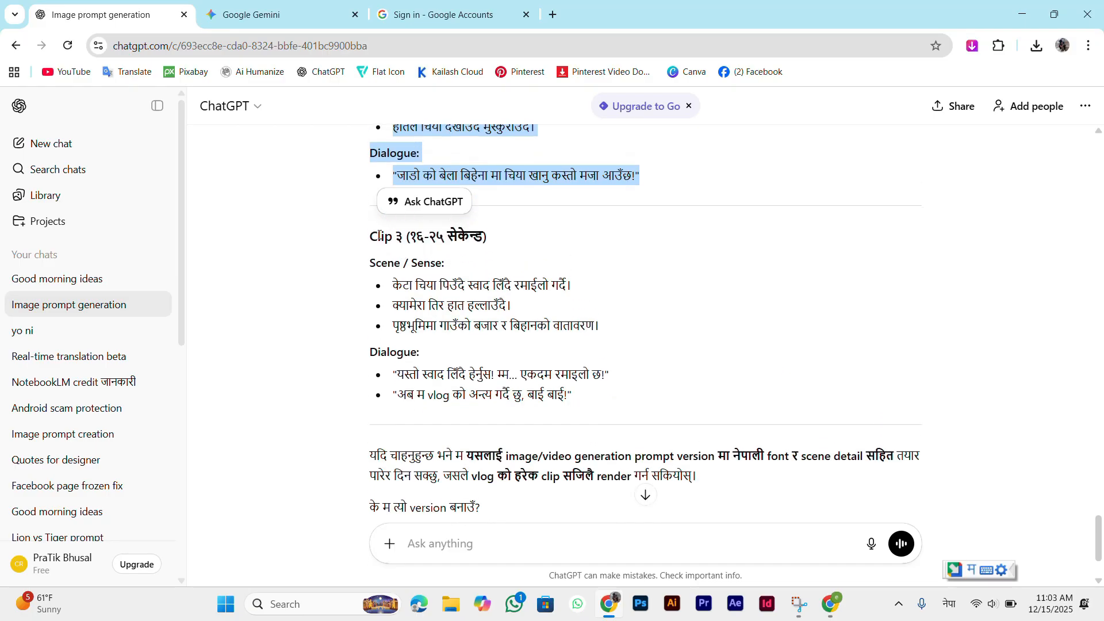
{"action": "left_click_drag", "start_coordinate": [368, 238], "coordinate": [572, 407]}
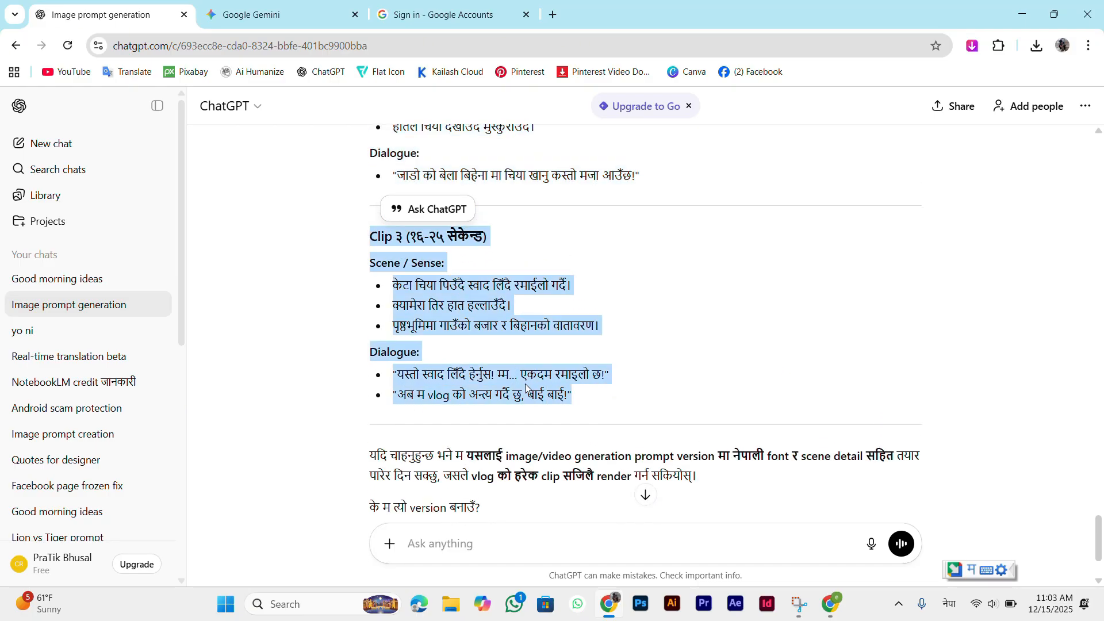
- Return to Gemini, start a new chat with the Video tool, and paste the Clip ३ prompt
{"action": "left_click", "coordinate": [830, 604]}
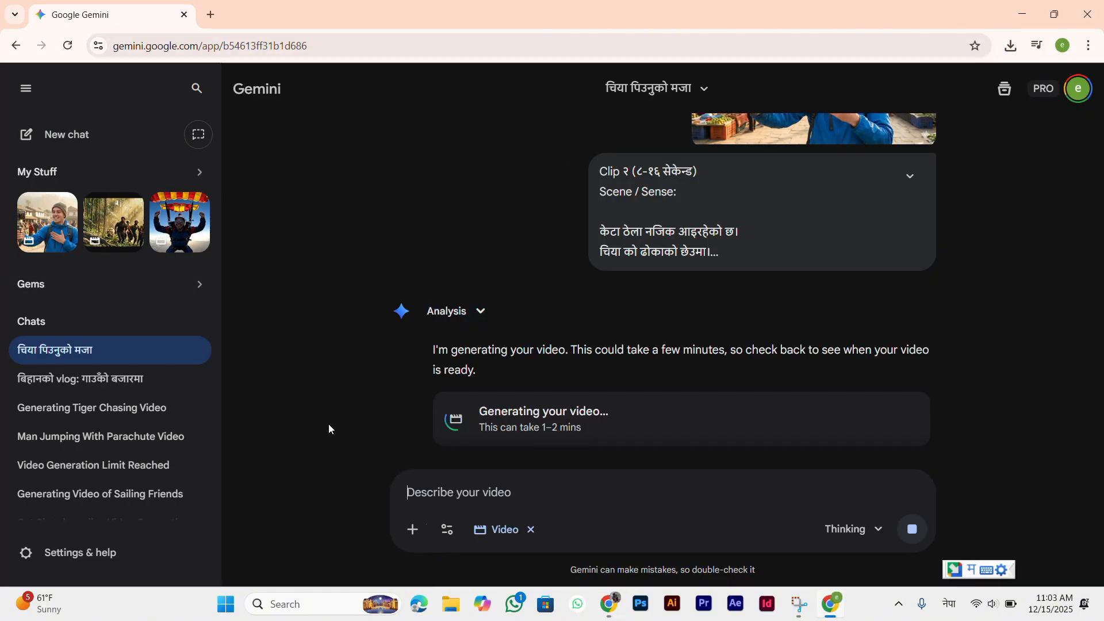
{"action": "left_click", "coordinate": [50, 138]}
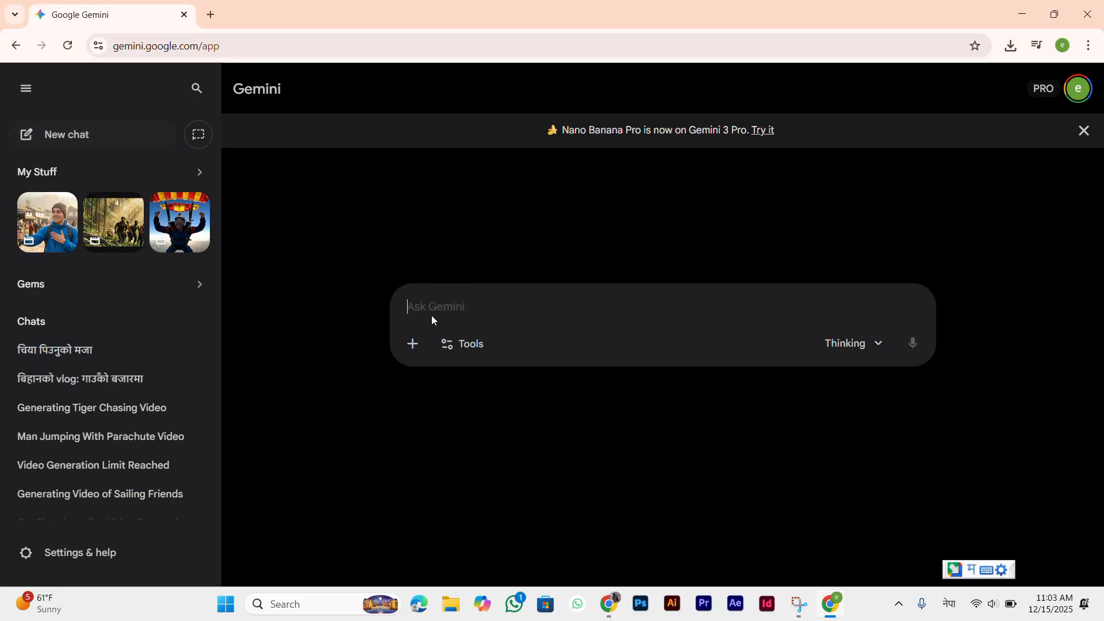
{"action": "left_click", "coordinate": [452, 347]}
{"action": "left_click", "coordinate": [505, 409]}
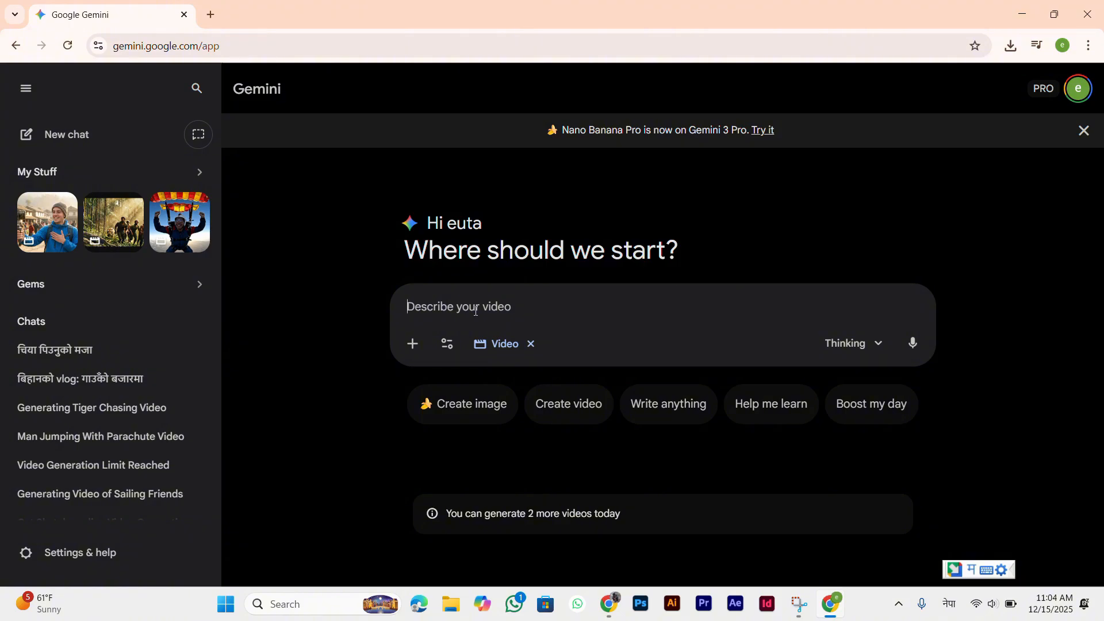
{"action": "key", "text": "ctrl+v"}
- Attach the vlogger image Gemini_Generated_Image_wcjlq0wcjlq0wcjl from Downloads to the Clip ३ prompt
{"action": "left_click", "coordinate": [427, 400]}
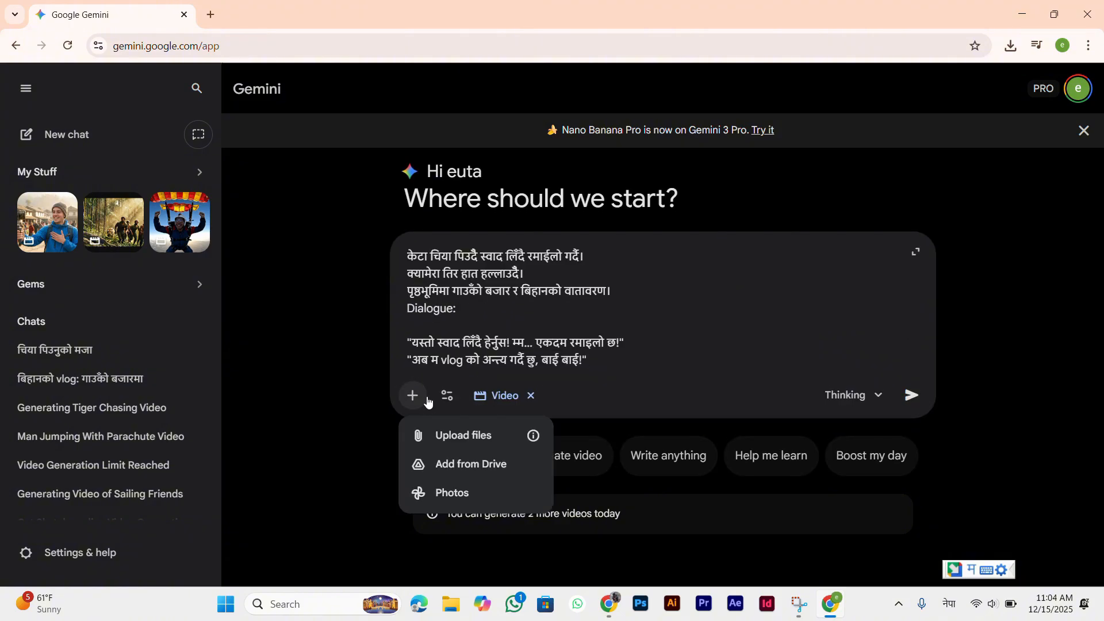
{"action": "left_click", "coordinate": [465, 437]}
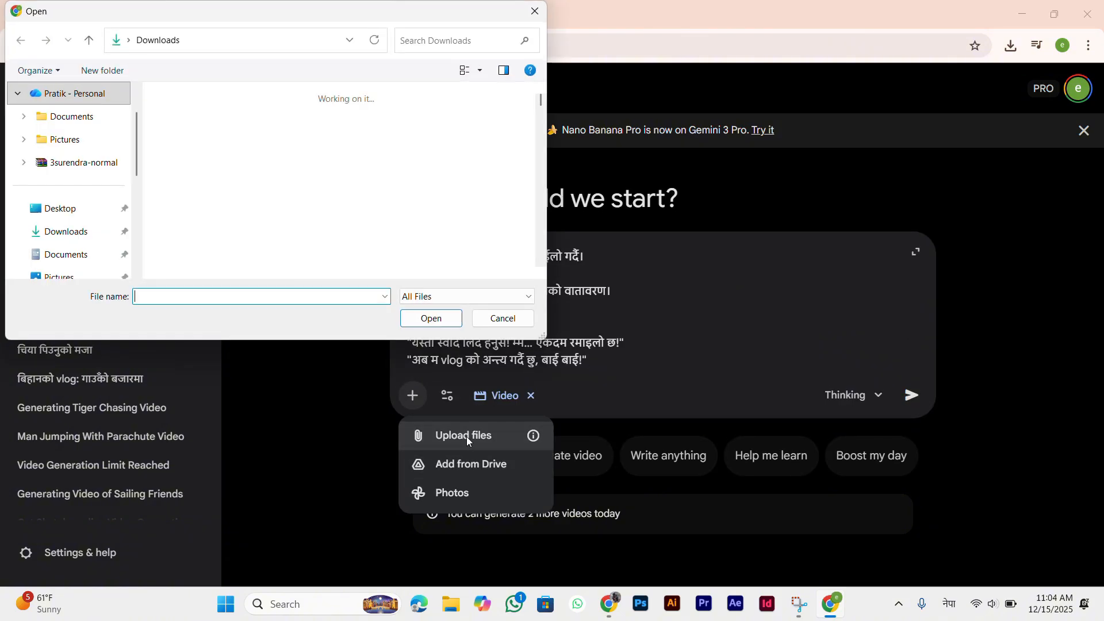
{"action": "left_click", "coordinate": [365, 135]}
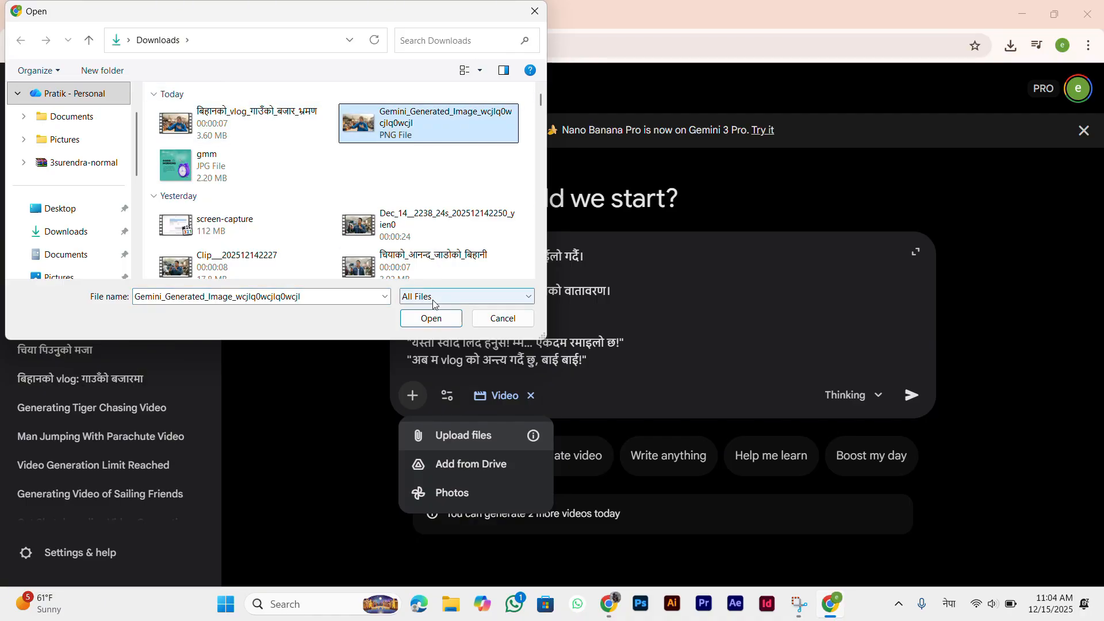
{"action": "left_click", "coordinate": [436, 319]}
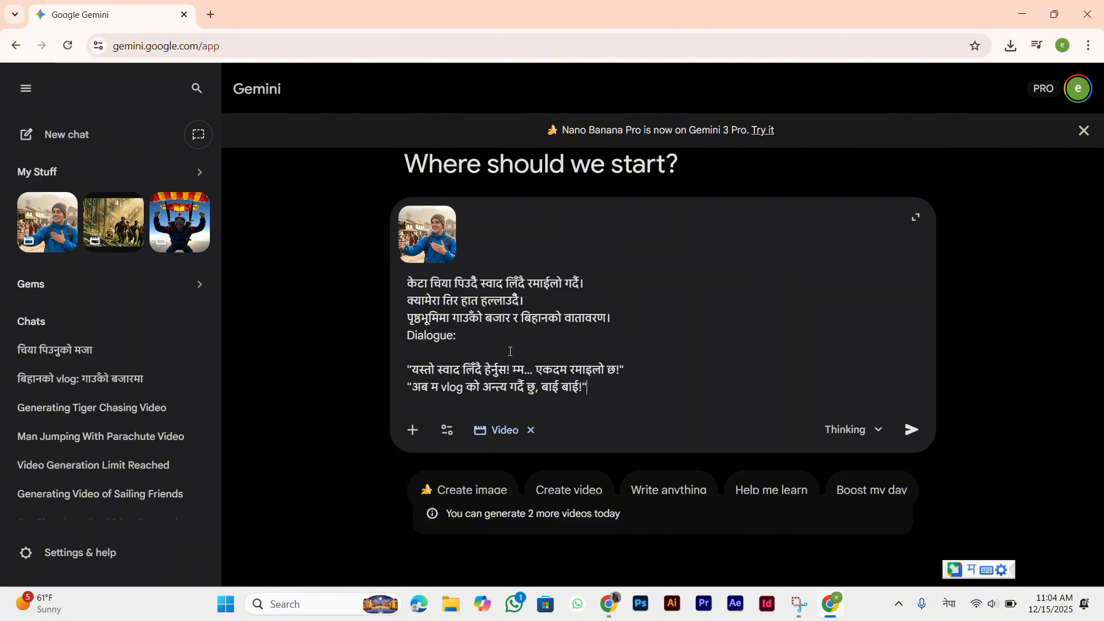
- Review the Clip ३ prompt, submit it for video generation, and expand the submitted text to check its dialogue
{"action": "scroll", "coordinate": [504, 351], "scroll_direction": "up", "scroll_amount": 1}
{"action": "scroll", "coordinate": [443, 327], "scroll_direction": "down", "scroll_amount": 1}
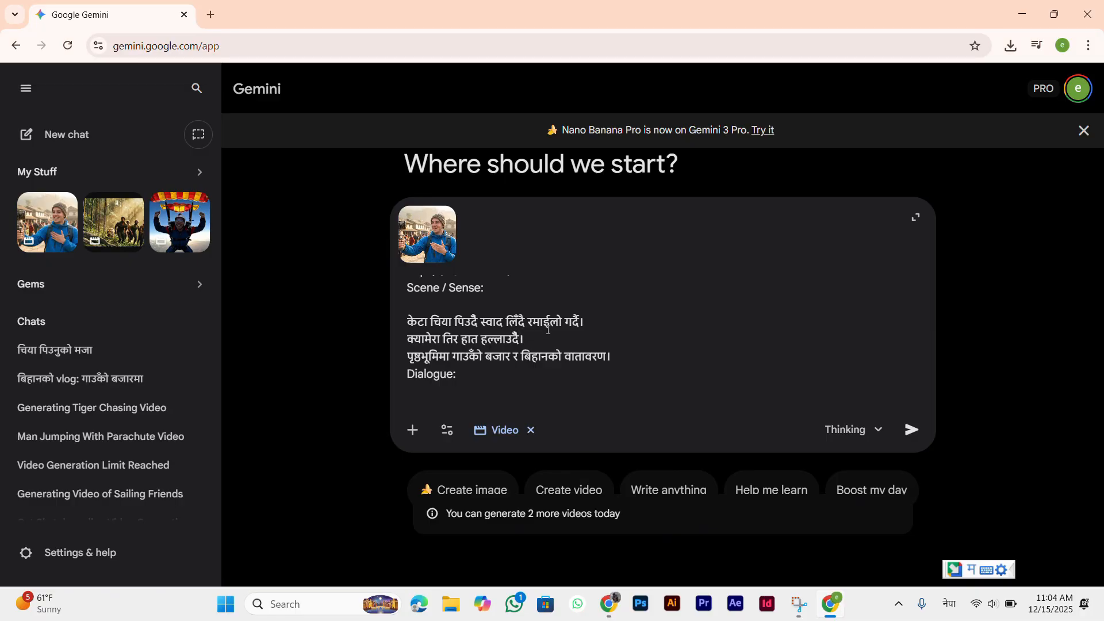
{"action": "scroll", "coordinate": [584, 333], "scroll_direction": "down", "scroll_amount": 1}
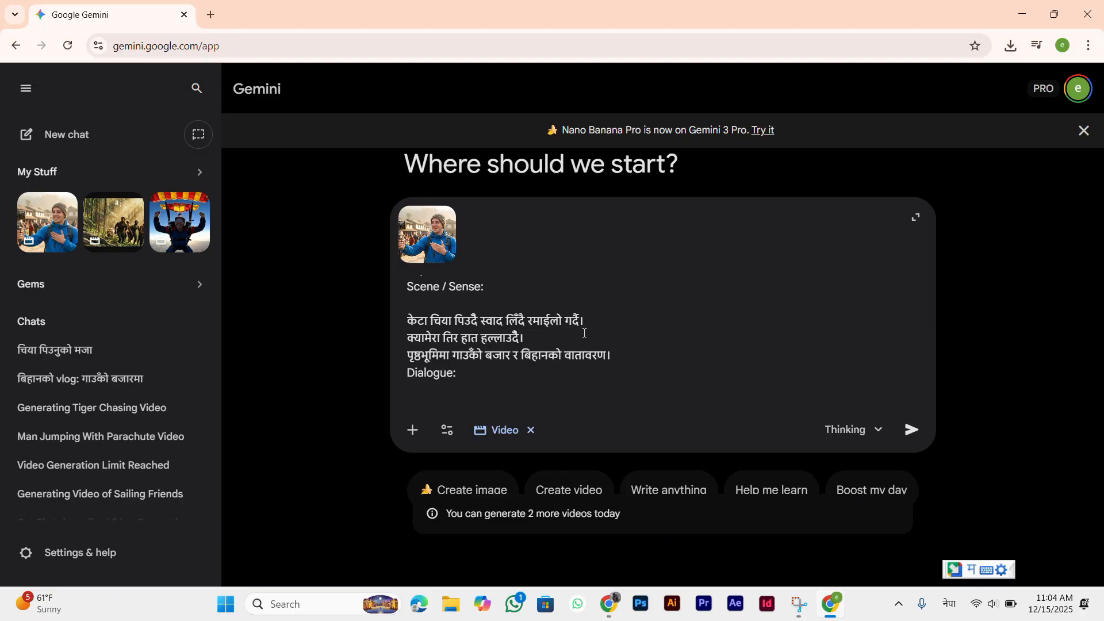
{"action": "scroll", "coordinate": [584, 333], "scroll_direction": "down", "scroll_amount": 1}
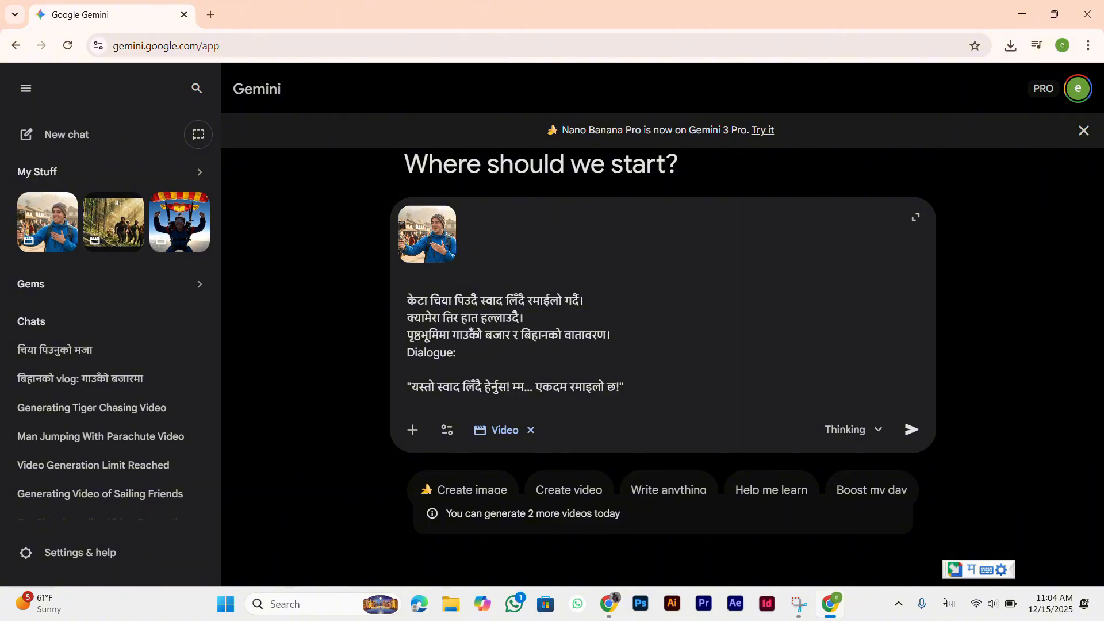
{"action": "scroll", "coordinate": [485, 338], "scroll_direction": "down", "scroll_amount": 1}
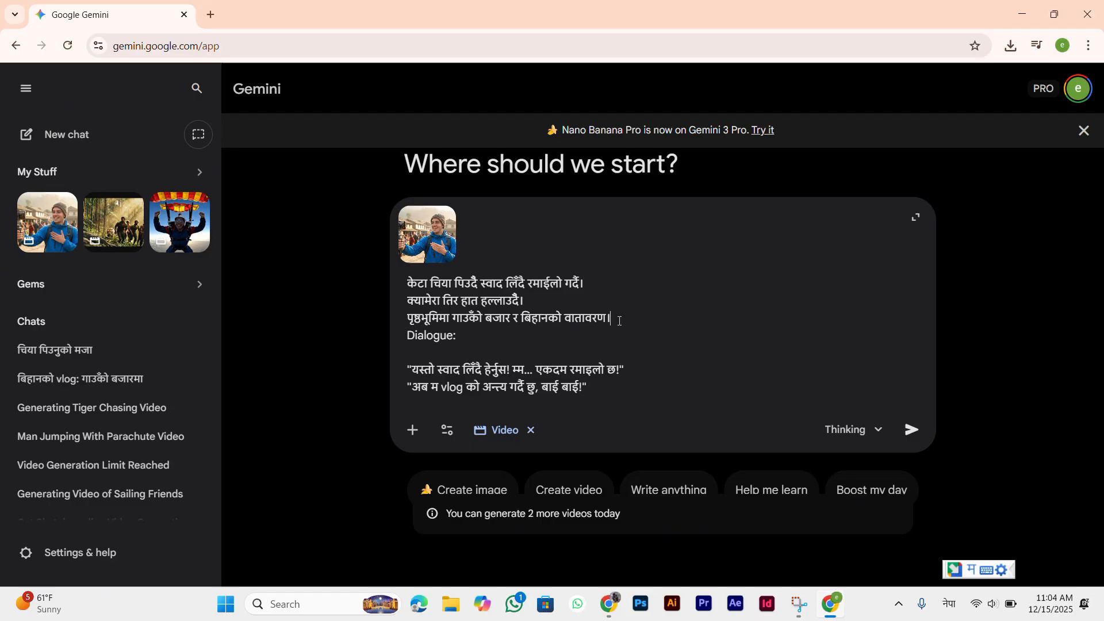
{"action": "key", "text": "Return"}
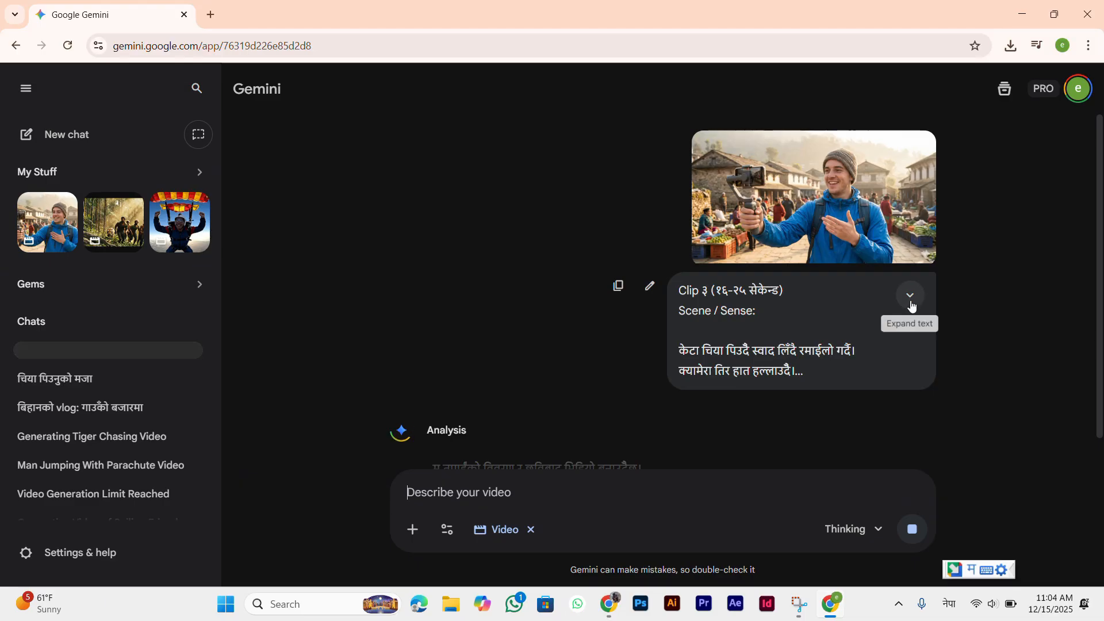
{"action": "left_click", "coordinate": [911, 298]}
{"action": "scroll", "coordinate": [786, 433], "scroll_direction": "down", "scroll_amount": 2}
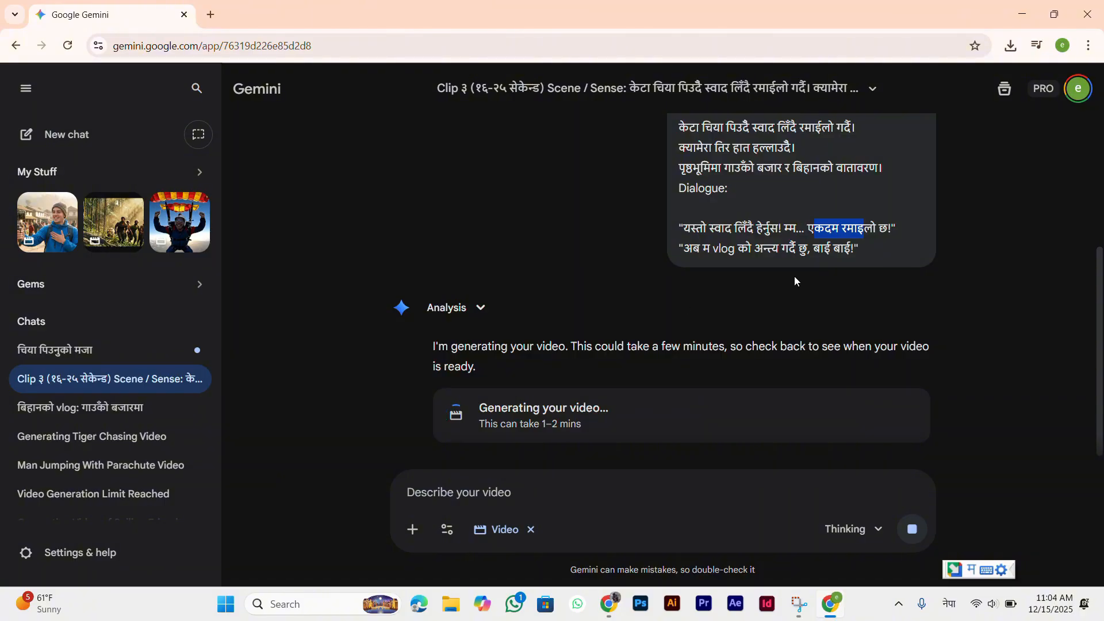
- Open the चिया पिउनुको मजा chat, preview its generated tea clip, and download the video
{"action": "left_click", "coordinate": [134, 350]}
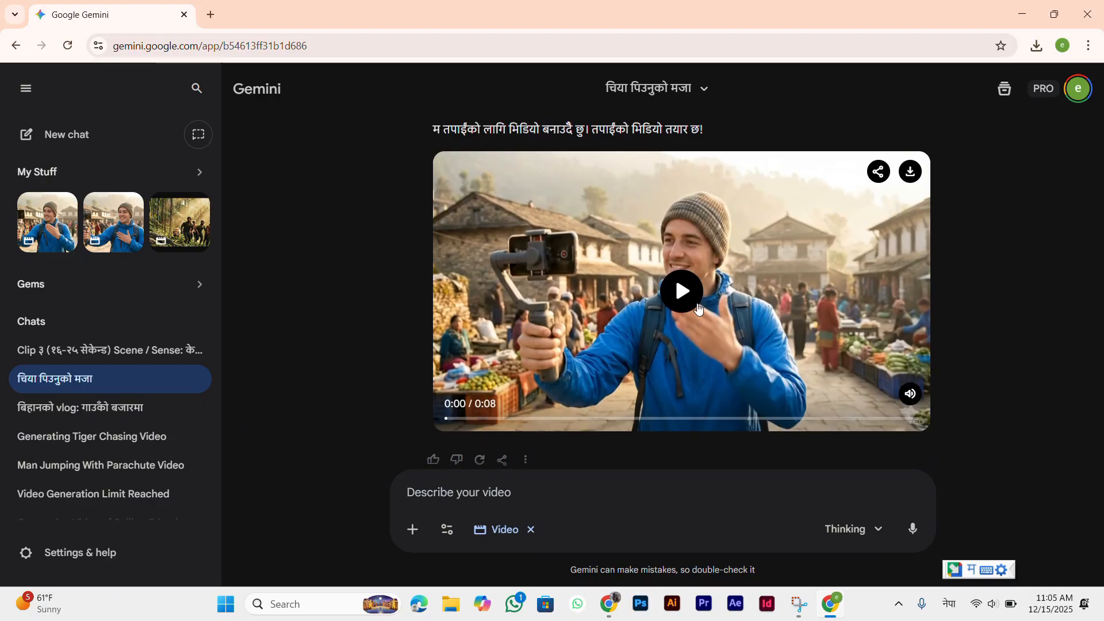
{"action": "left_click", "coordinate": [692, 297]}
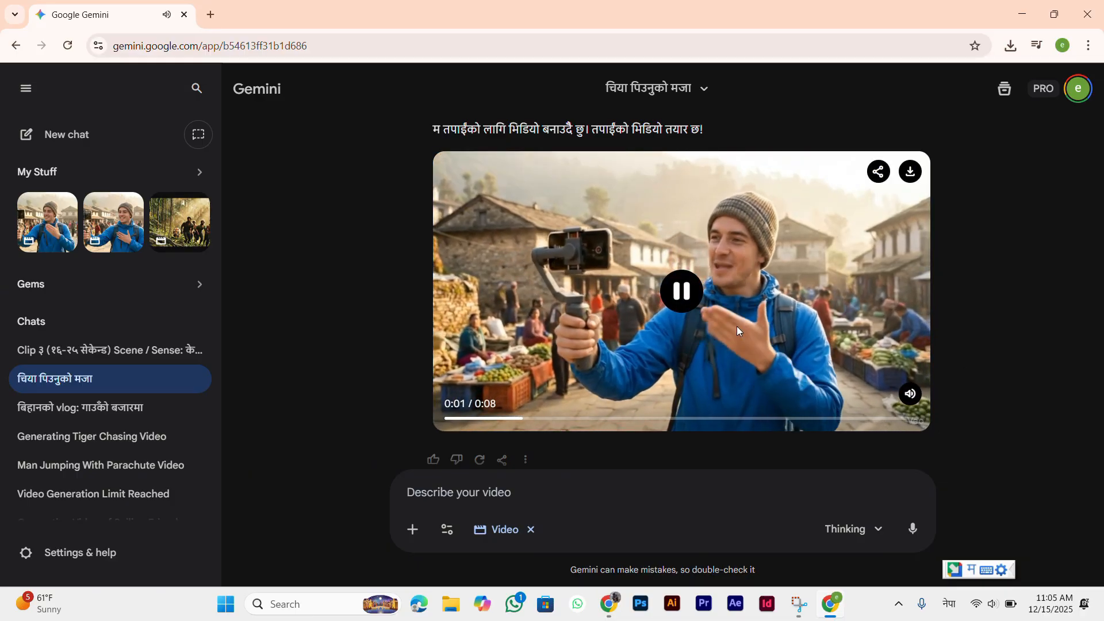
{"action": "left_click", "coordinate": [688, 313]}
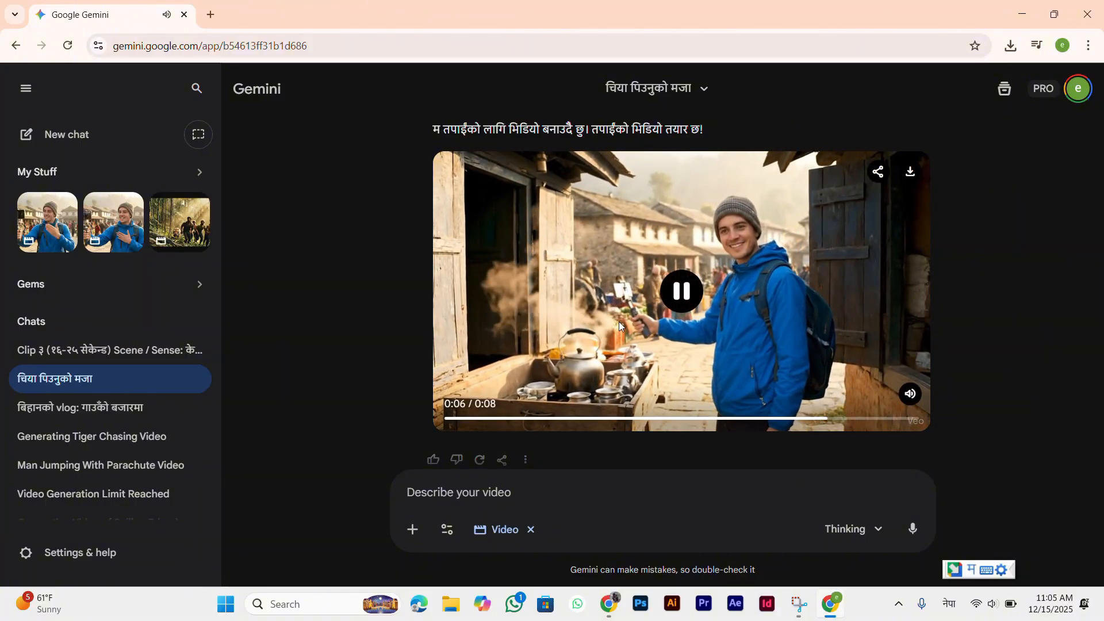
{"action": "left_click", "coordinate": [687, 304]}
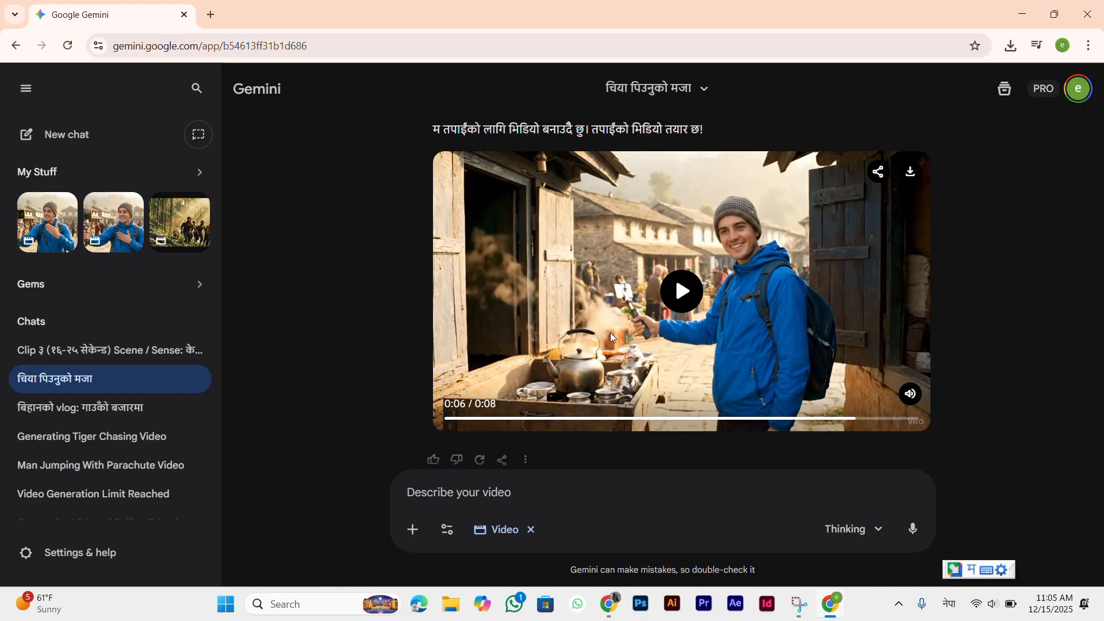
{"action": "left_click", "coordinate": [912, 174]}
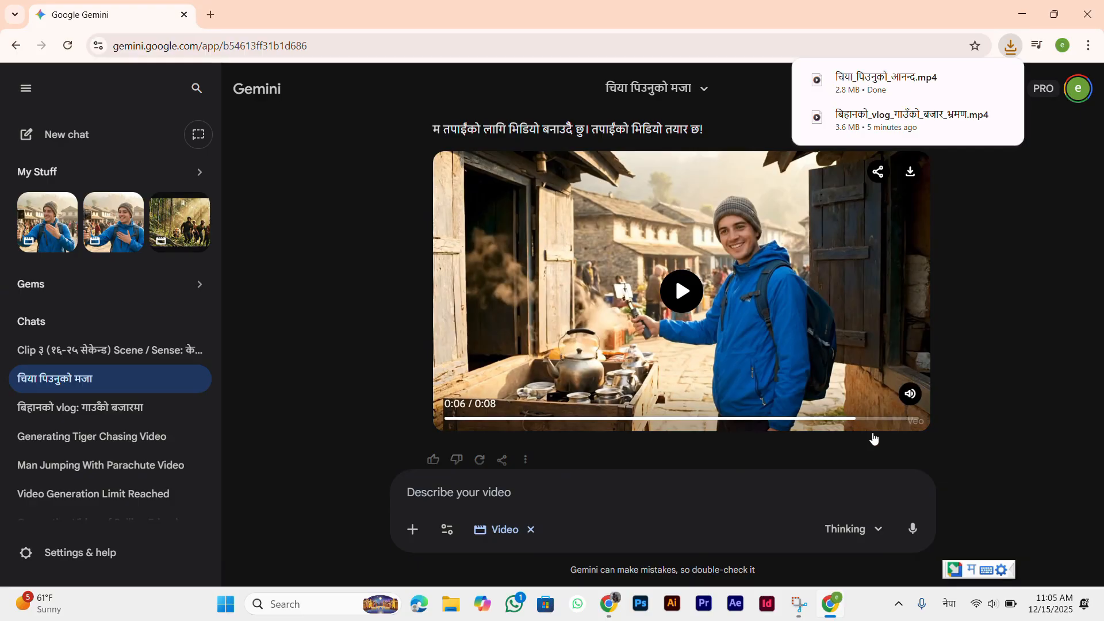
- Return to the Clip ३ (१६-२५ सेकेन्ड) chat, preview its generated video, and download it
{"action": "left_click", "coordinate": [138, 348]}
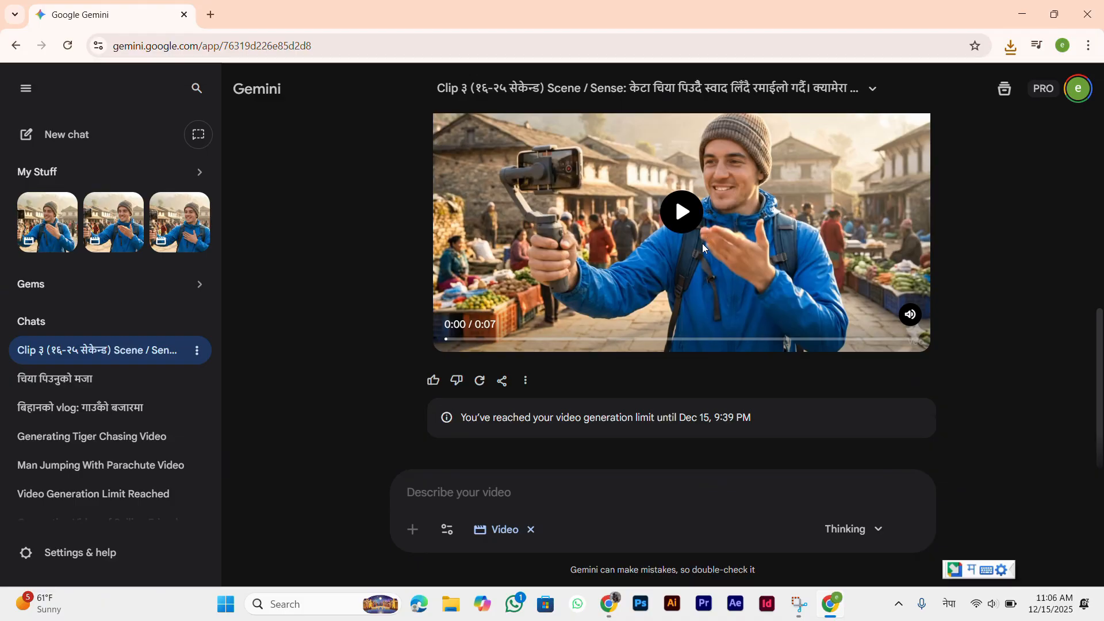
{"action": "scroll", "coordinate": [685, 243], "scroll_direction": "up", "scroll_amount": 1}
{"action": "left_click", "coordinate": [682, 288]}
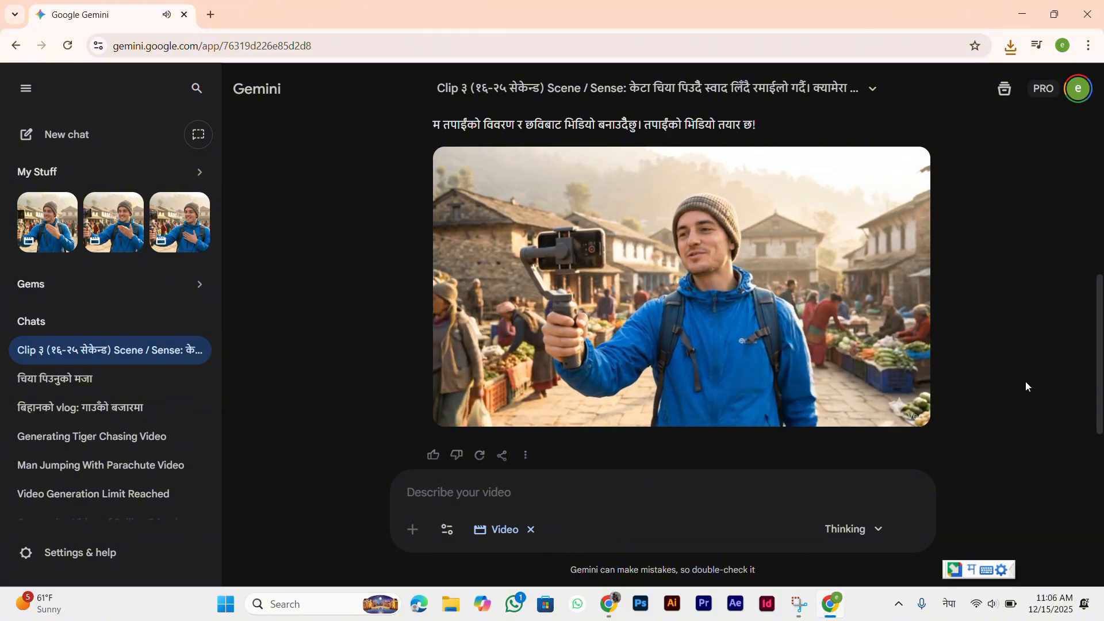
{"action": "right_click", "coordinate": [837, 205]}
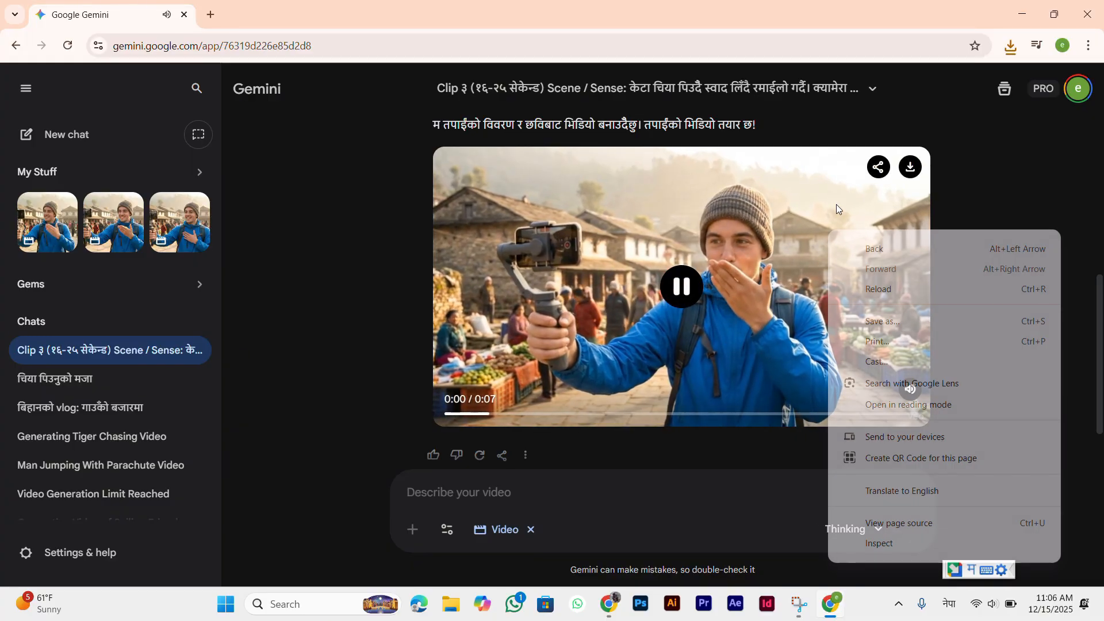
{"action": "left_click", "coordinate": [909, 171]}
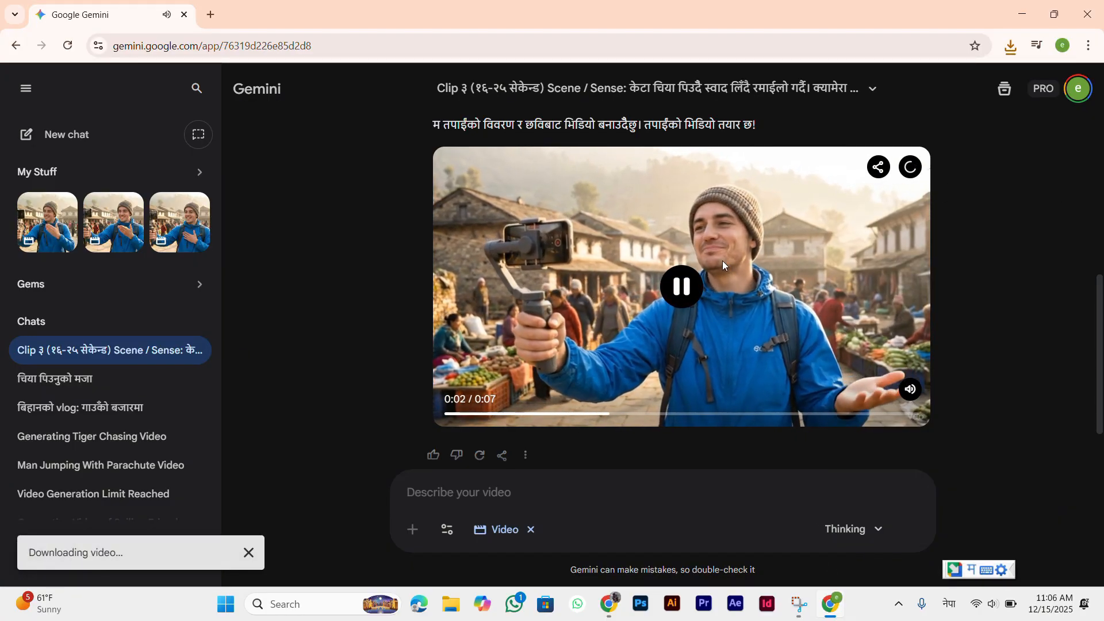
{"action": "left_click", "coordinate": [692, 291]}
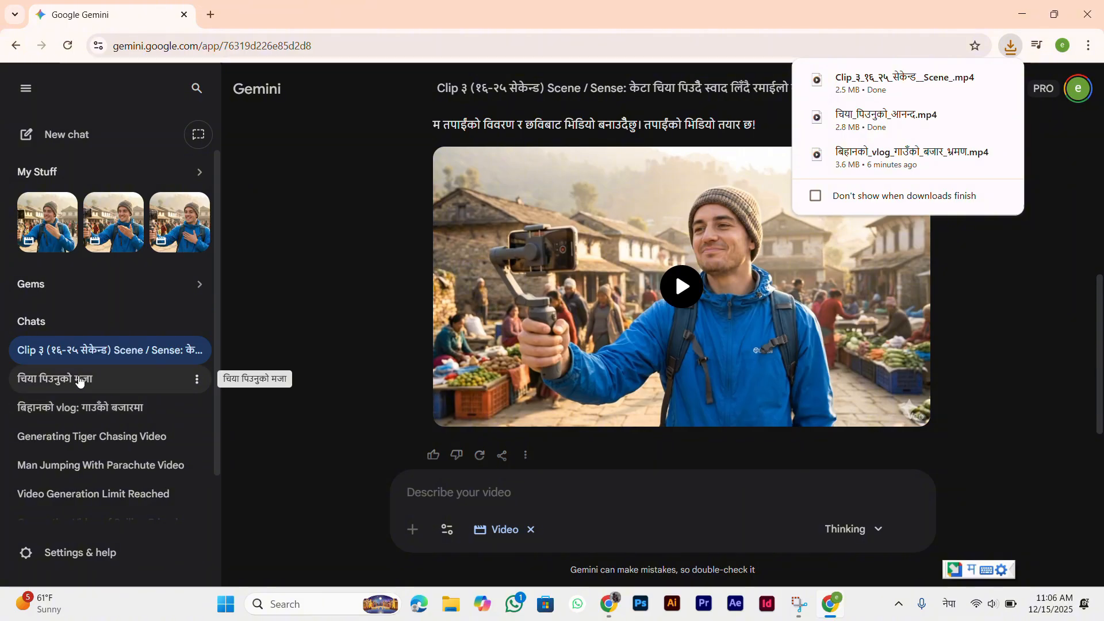
- Minimize the browser, switch to CapCut, and create a new project after dismissing the Pro offer
{"action": "left_click", "coordinate": [1027, 12]}
{"action": "left_click", "coordinate": [1027, 12]}
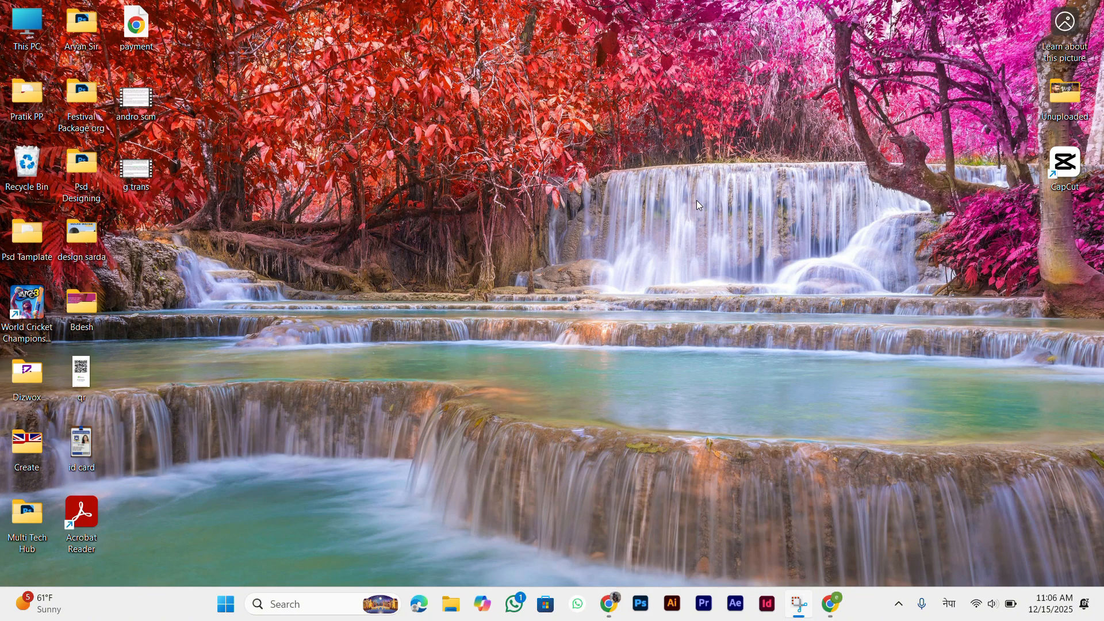
{"action": "right_click", "coordinate": [697, 144]}
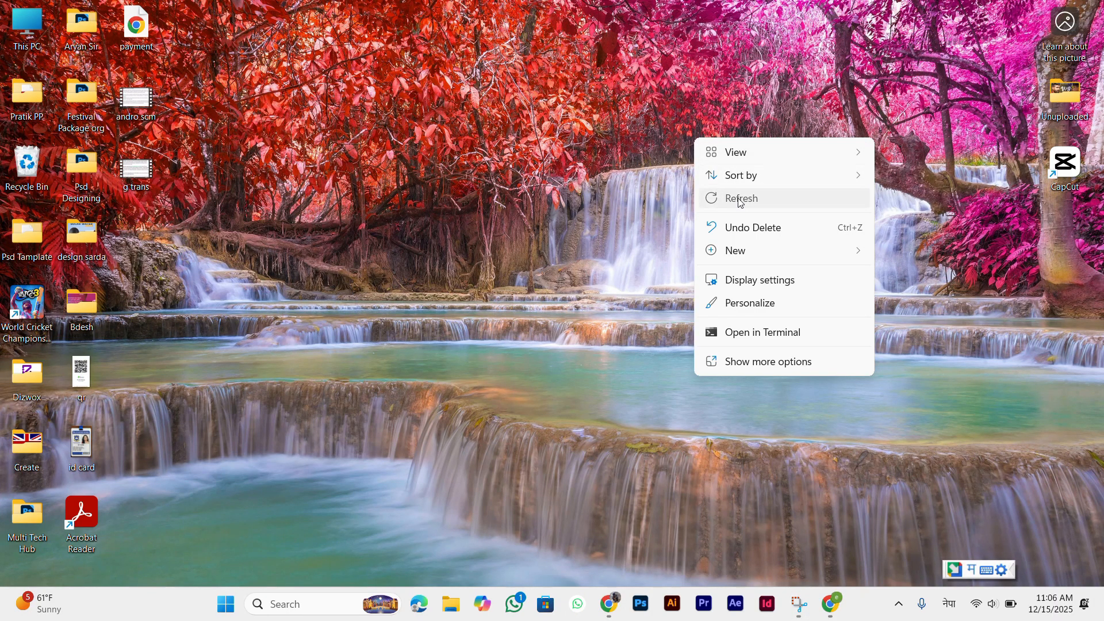
{"action": "left_click", "coordinate": [740, 200]}
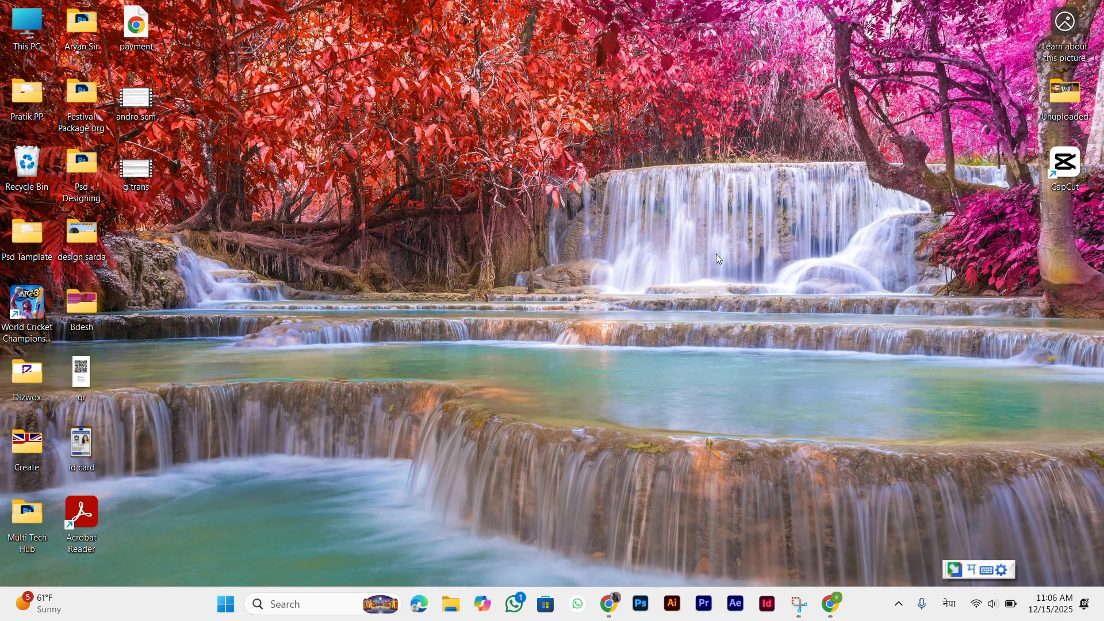
{"action": "left_click", "coordinate": [952, 605]}
{"action": "left_click", "coordinate": [931, 437]}
{"action": "double_click", "coordinate": [1064, 165]}
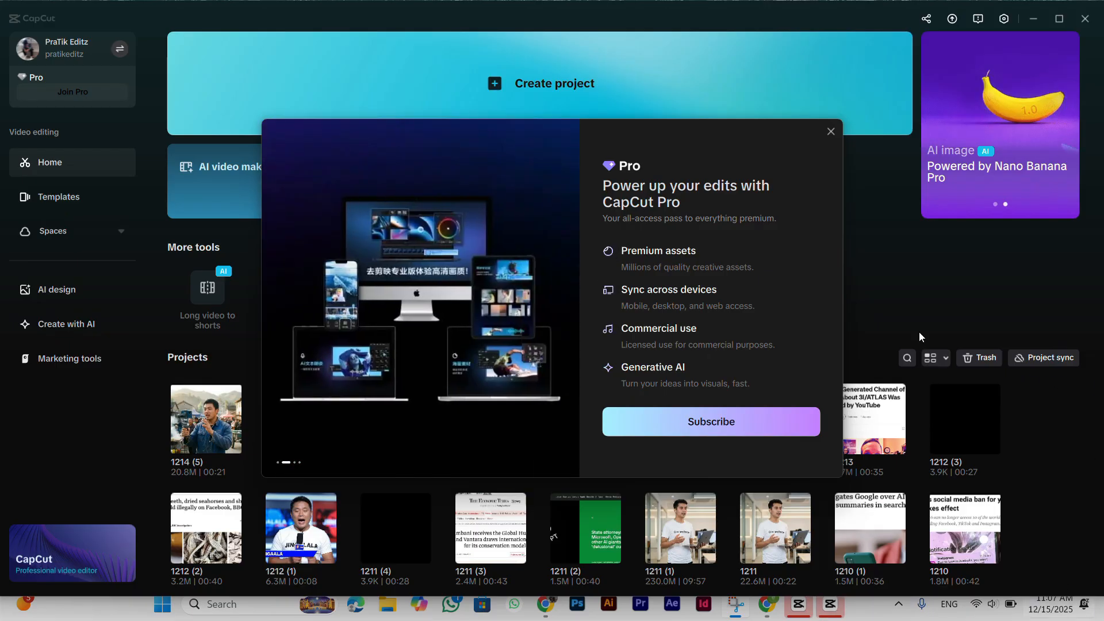
{"action": "left_click", "coordinate": [831, 132]}
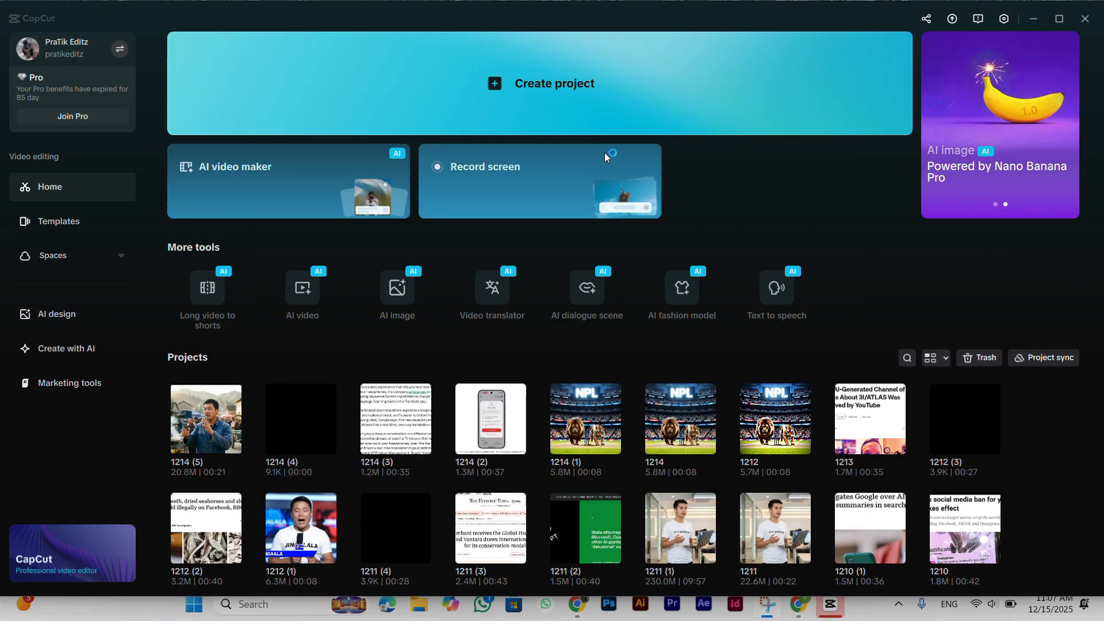
{"action": "left_click", "coordinate": [504, 108]}
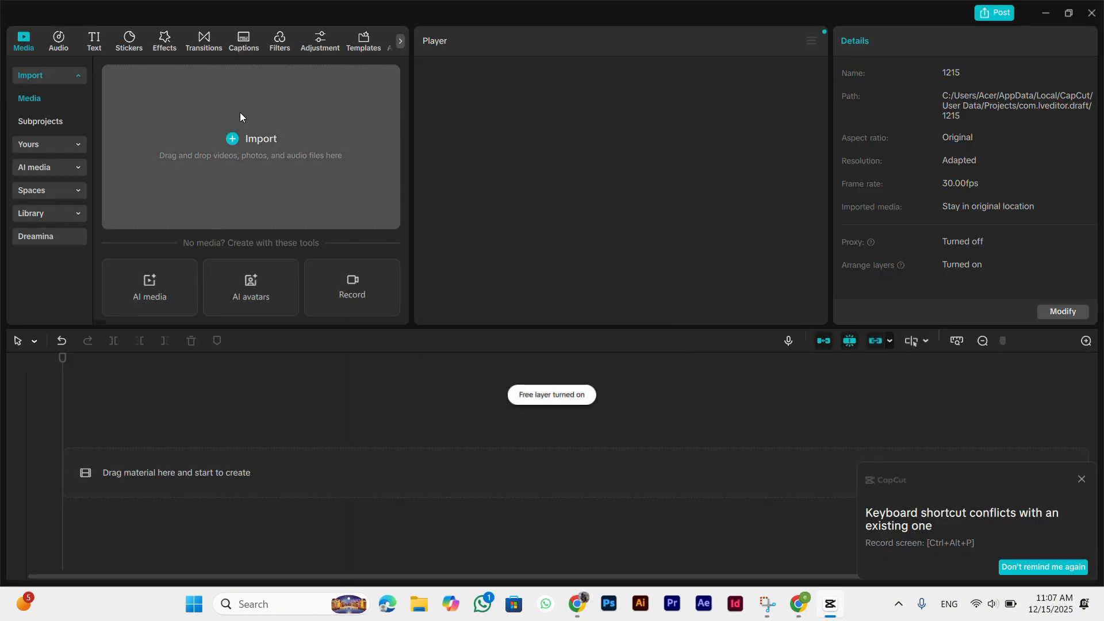
- Import the three downloaded videos from Downloads: बिहानको_vlog_गाउँको_बजार_भ्रमण, चिया_पिउनुको_आनन्द and Clip_३_१६_२५_सेकेन्ड__Scene_
{"action": "left_click", "coordinate": [273, 121]}
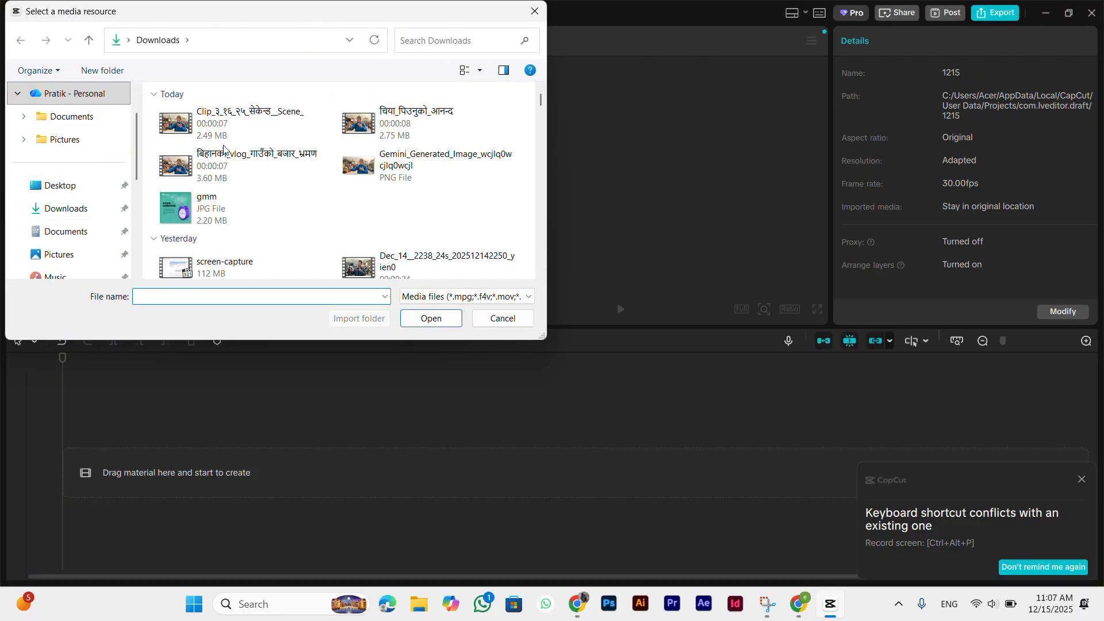
{"action": "left_click", "coordinate": [275, 171]}
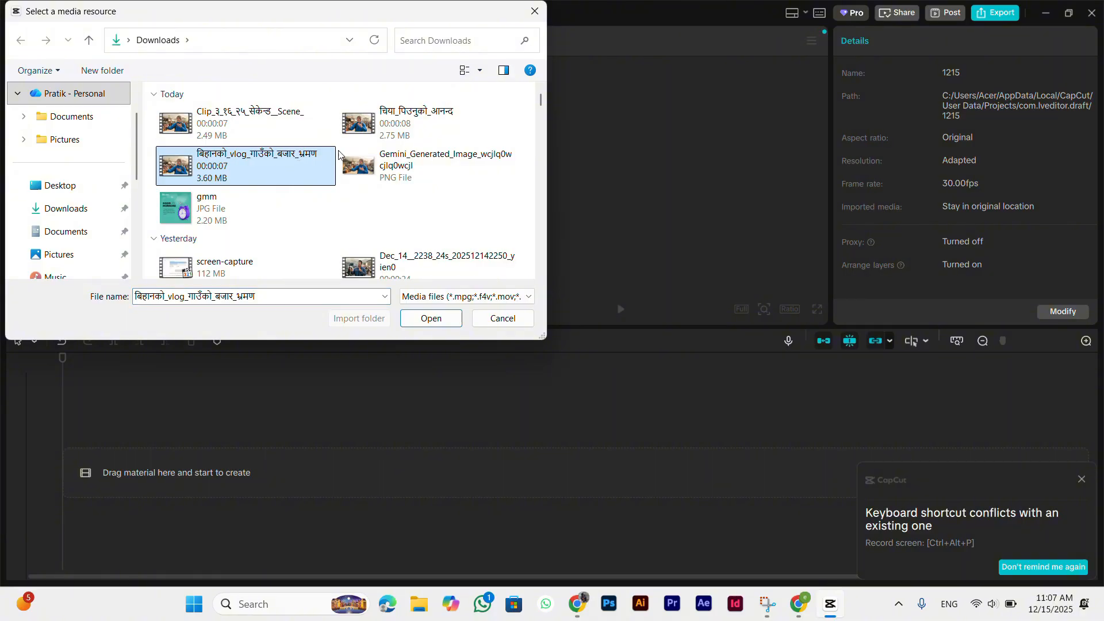
{"action": "left_click", "coordinate": [414, 124], "text": "ctrl"}
{"action": "left_click", "coordinate": [262, 125], "text": "ctrl"}
{"action": "left_click", "coordinate": [417, 320]}
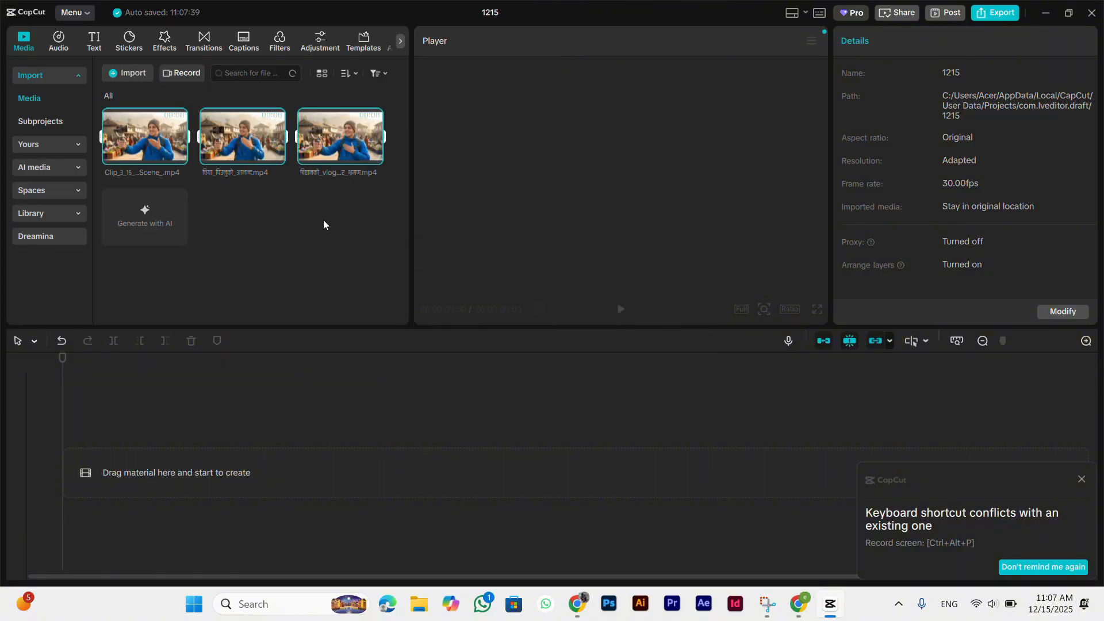
- Place all three imported clips together on the empty timeline and check which one plays first
{"action": "left_click_drag", "start_coordinate": [364, 201], "coordinate": [141, 104]}
{"action": "left_click_drag", "start_coordinate": [236, 147], "coordinate": [427, 475]}
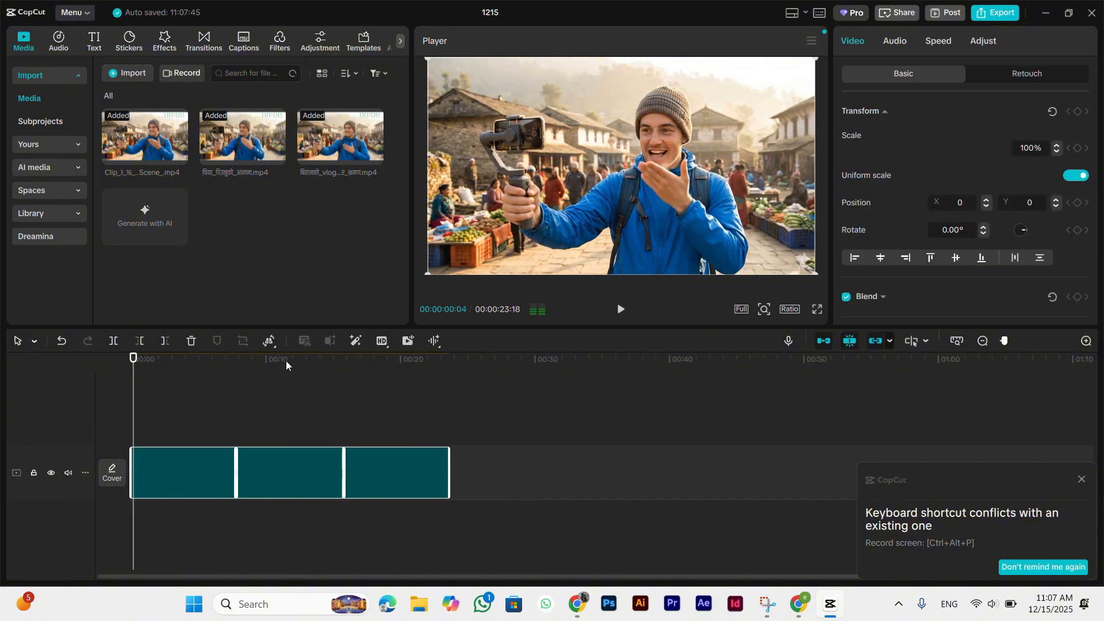
{"action": "key", "text": "space"}
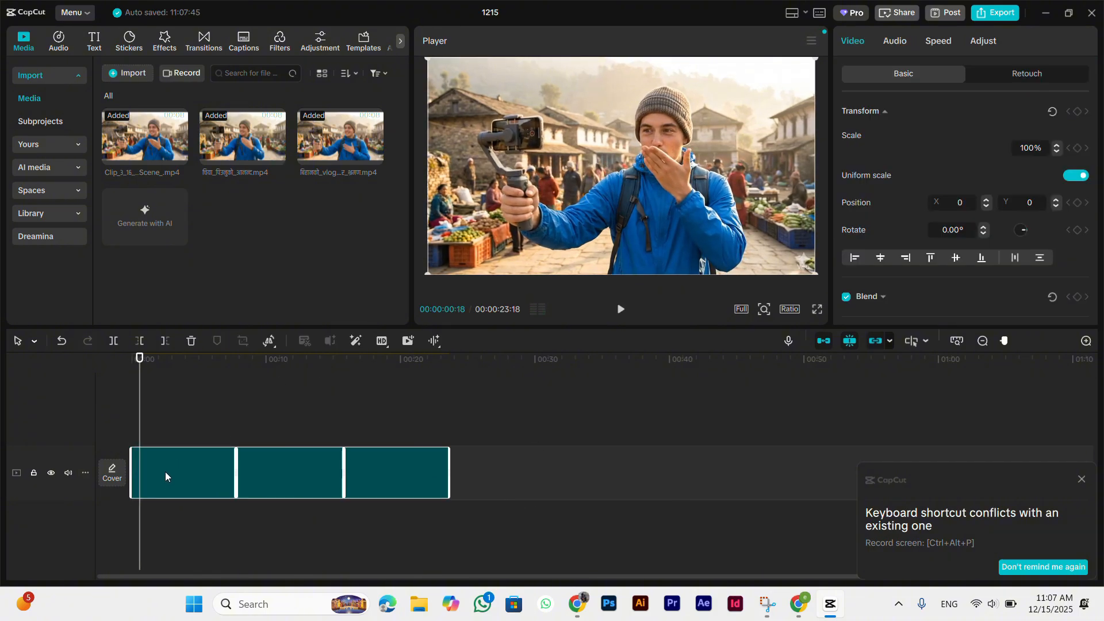
- Move the Clip_३ video from the start of the timeline to the end, then return the playhead to the beginning
{"action": "left_click_drag", "start_coordinate": [165, 475], "coordinate": [454, 436]}
{"action": "left_click", "coordinate": [607, 468]}
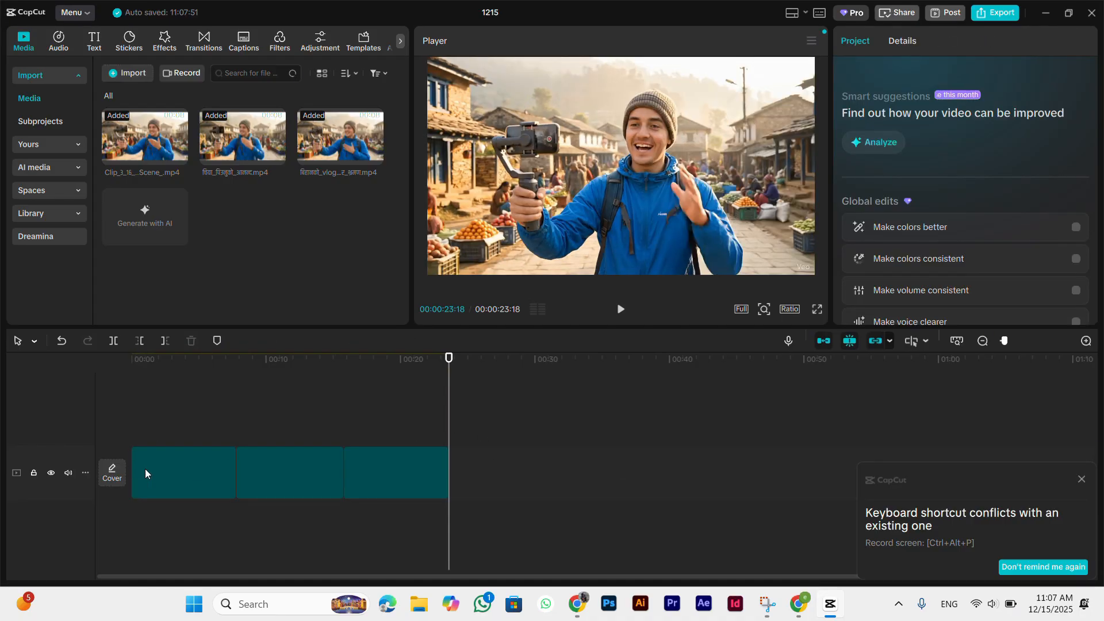
{"action": "left_click", "coordinate": [183, 475]}
{"action": "left_click_drag", "start_coordinate": [184, 475], "coordinate": [401, 471]}
{"action": "left_click", "coordinate": [152, 412]}
{"action": "left_click_drag", "start_coordinate": [152, 413], "coordinate": [98, 406]}
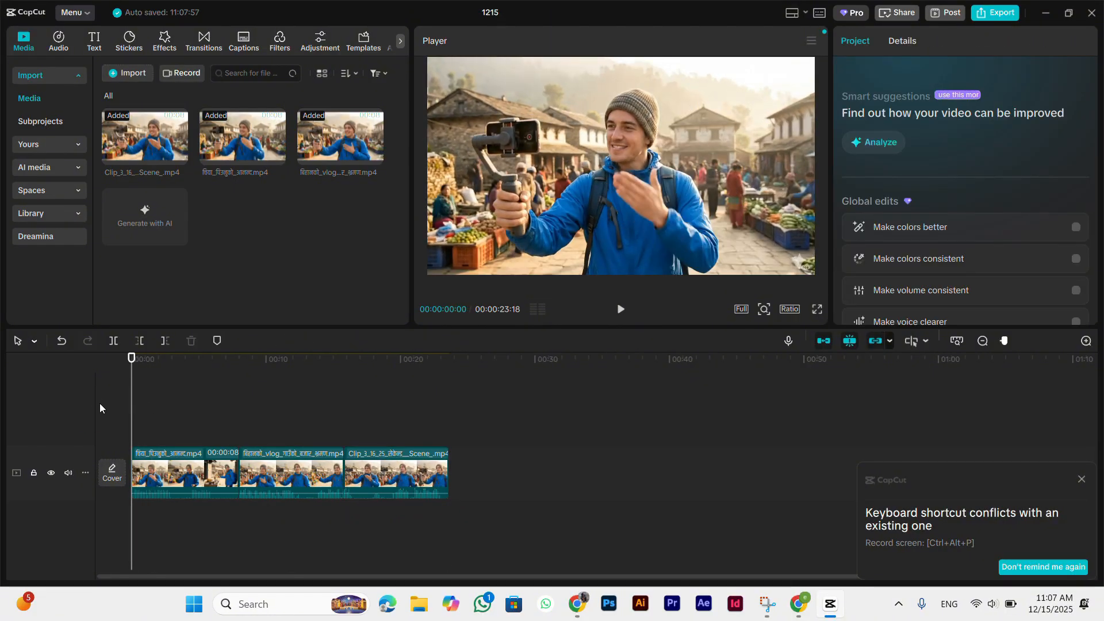
- Preview the opening clip and move चिया_पिउनुको_आनन्द behind the बिहानको_vlog_गाउँको_बजार_भ्रमण clip
{"action": "key", "text": "space"}
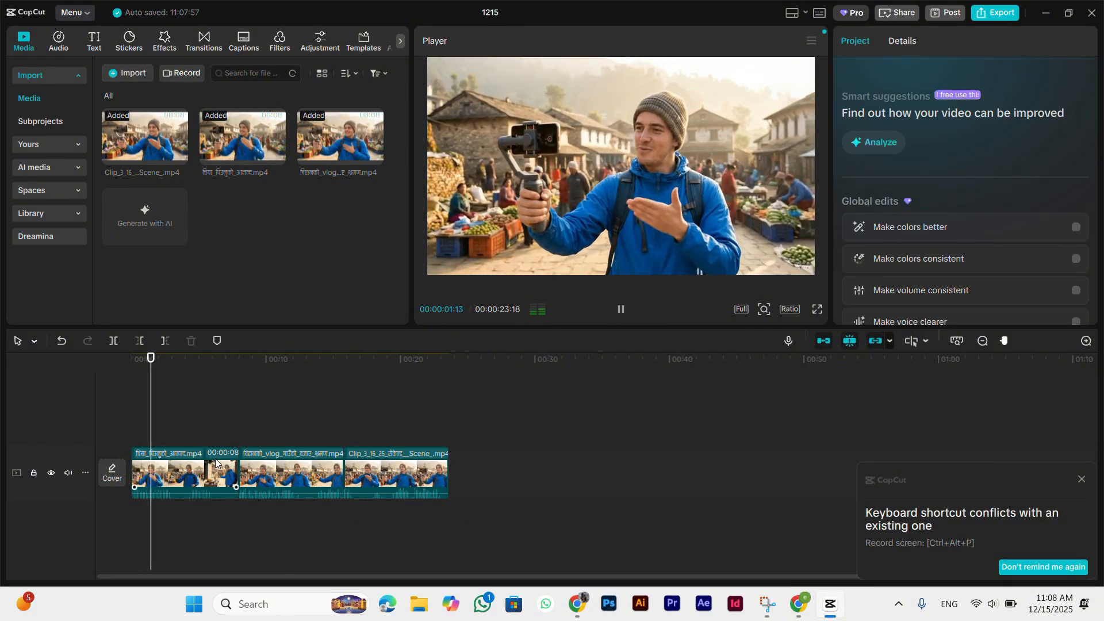
{"action": "key", "text": "space"}
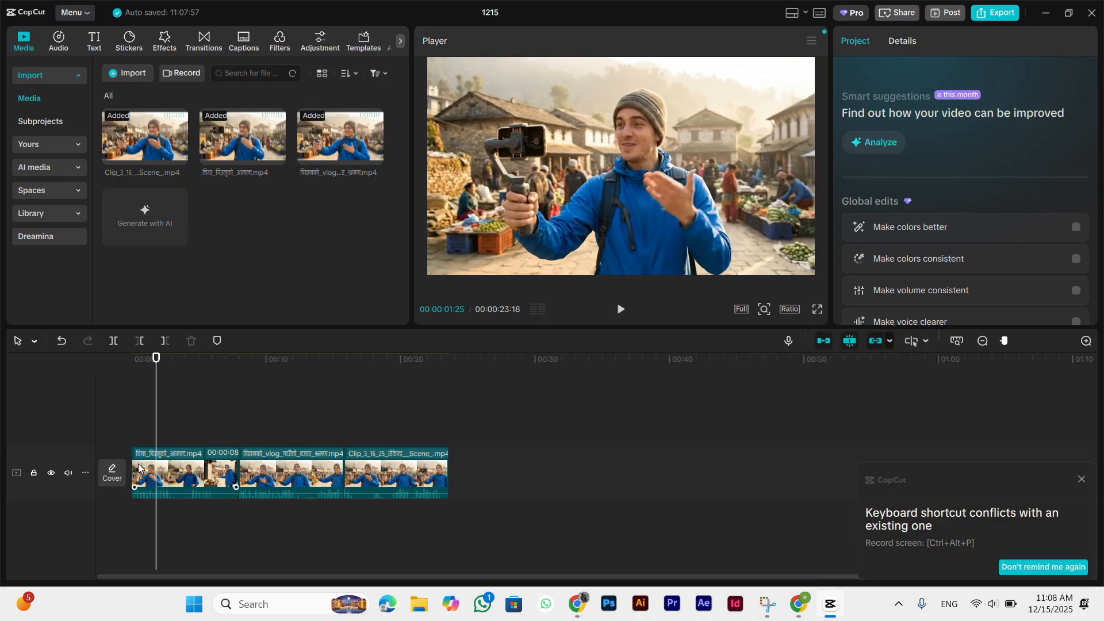
{"action": "left_click_drag", "start_coordinate": [138, 469], "coordinate": [331, 469]}
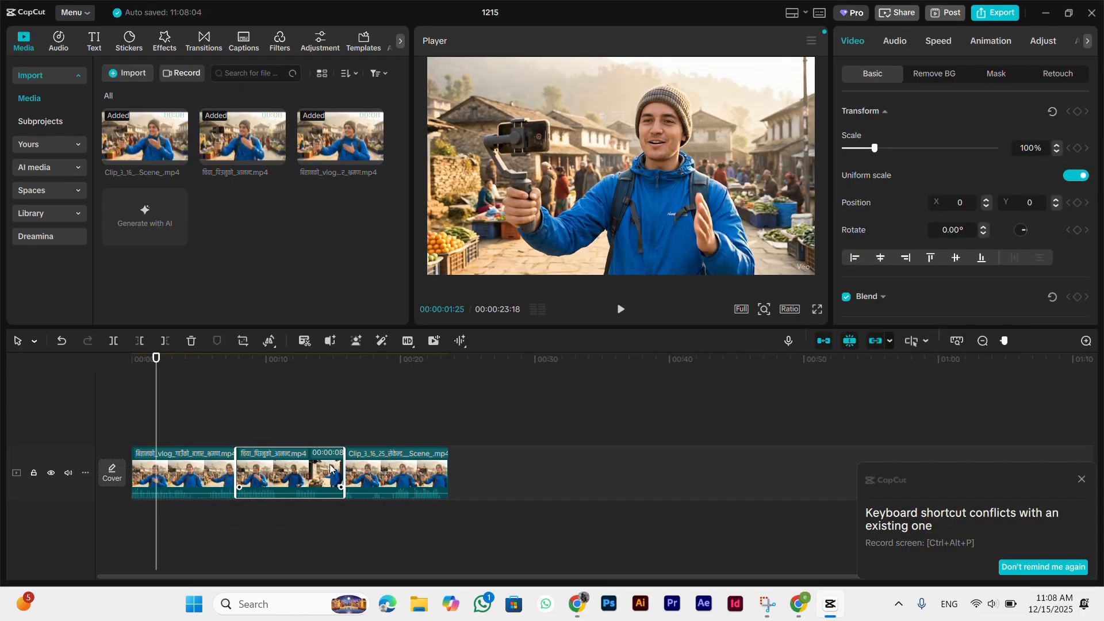
- Play the reordered three-clip sequence from the beginning of the timeline
{"action": "left_click", "coordinate": [585, 428]}
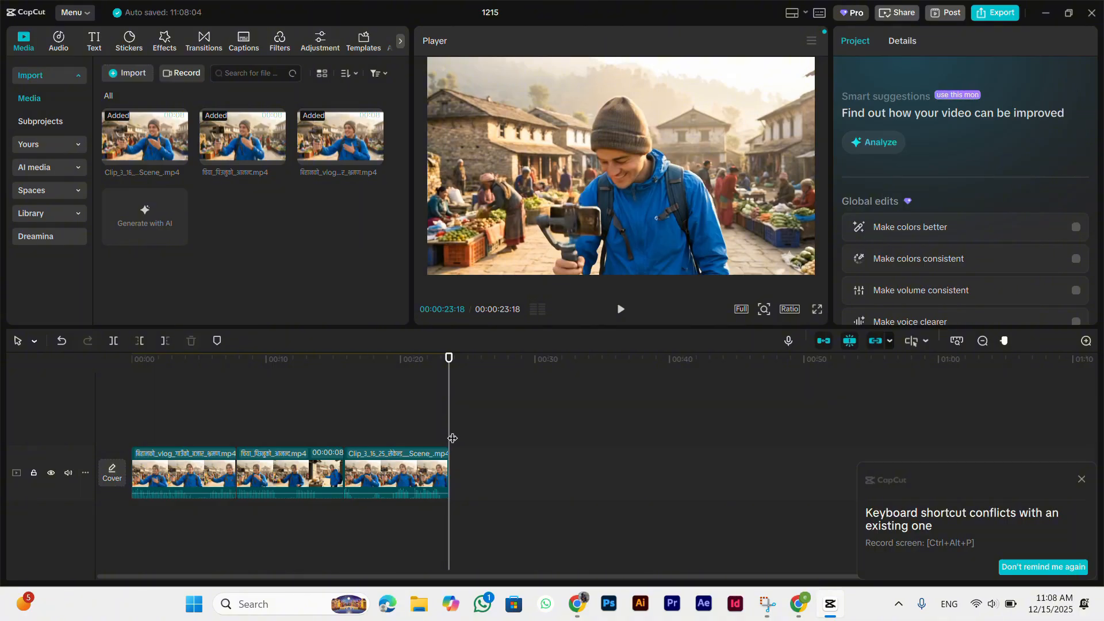
{"action": "left_click_drag", "start_coordinate": [449, 438], "coordinate": [60, 425]}
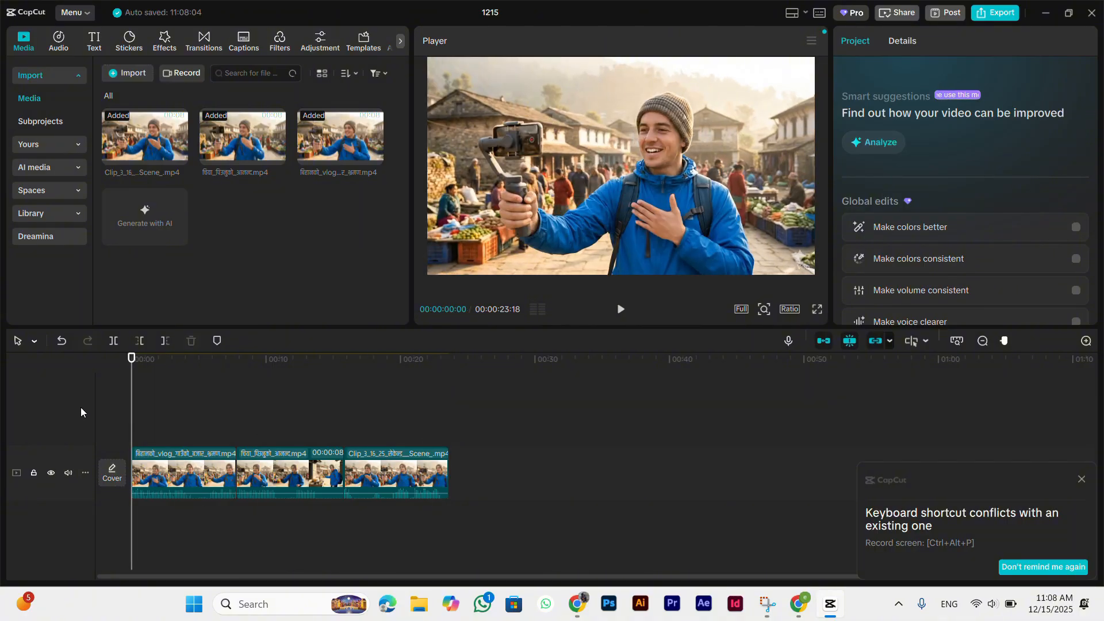
{"action": "key", "text": "space"}
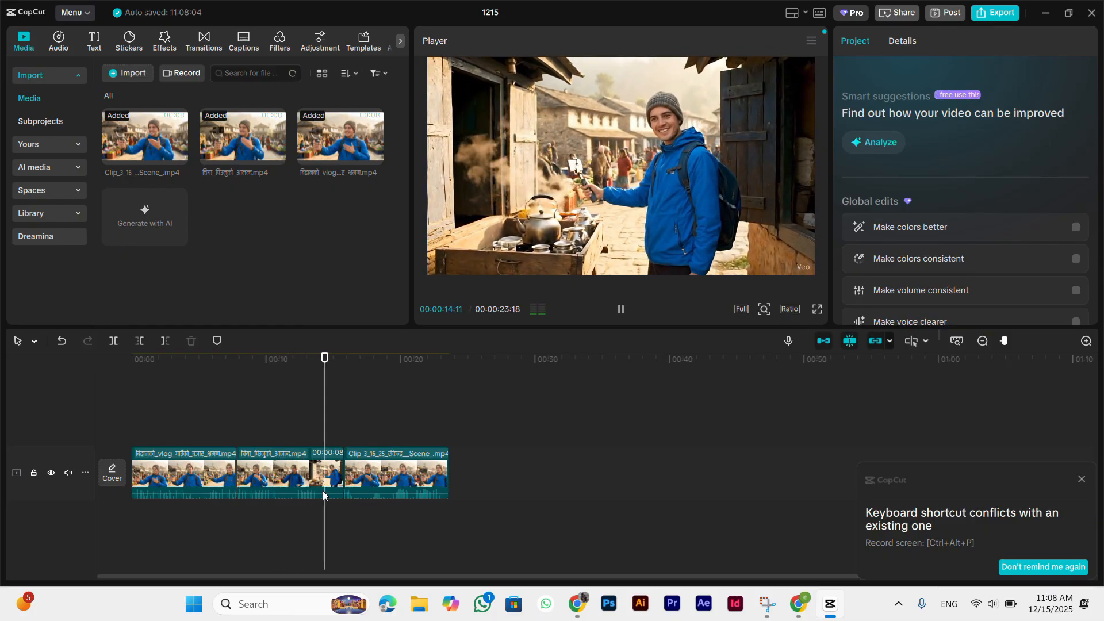
- Pause playback and trim the end of the चिया_पिउनुको_आनन्द clip back to 00:00:14:14 on the timeline
{"action": "key", "text": "space"}
{"action": "left_click", "coordinate": [339, 482]}
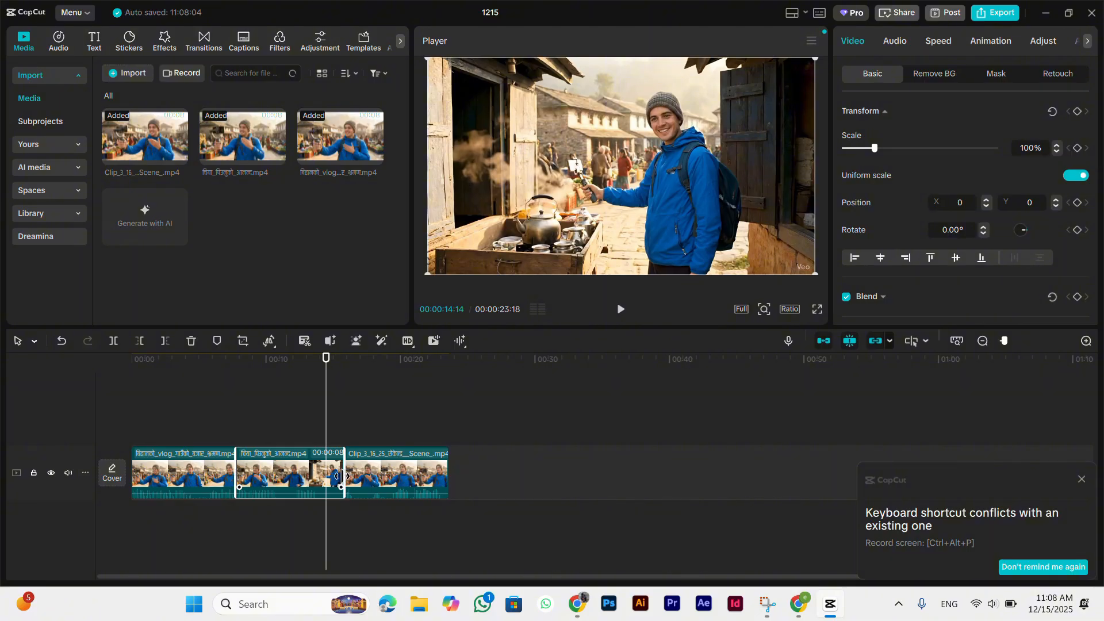
{"action": "left_click_drag", "start_coordinate": [342, 476], "coordinate": [329, 481]}
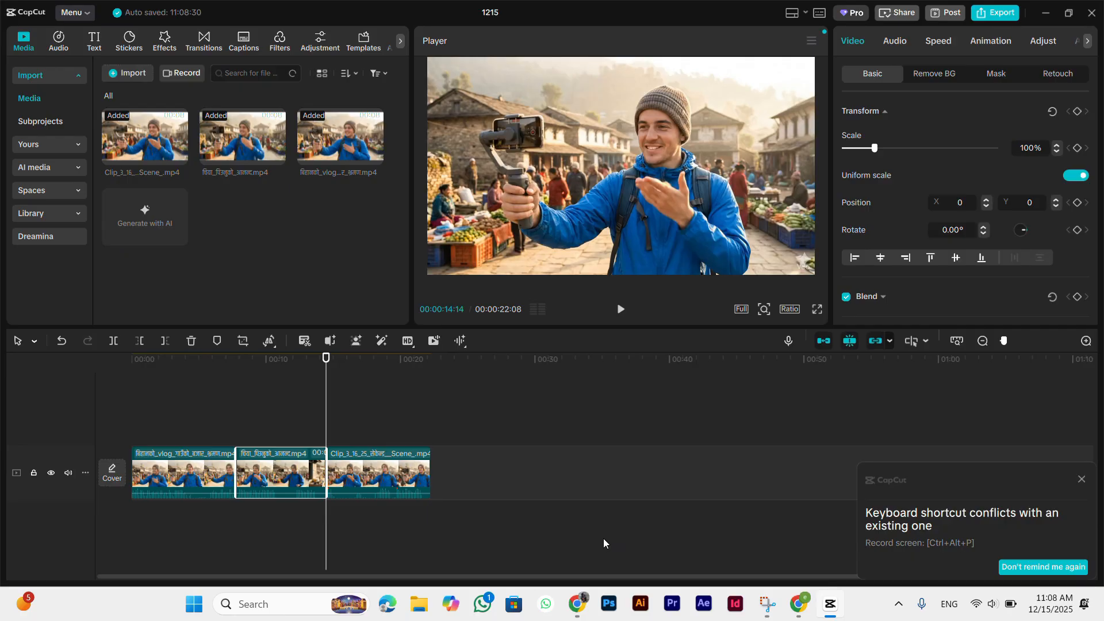
- Play the sequence from the trimmed cut through the last clip, and return the playhead to the beginning
{"action": "key", "text": "space"}
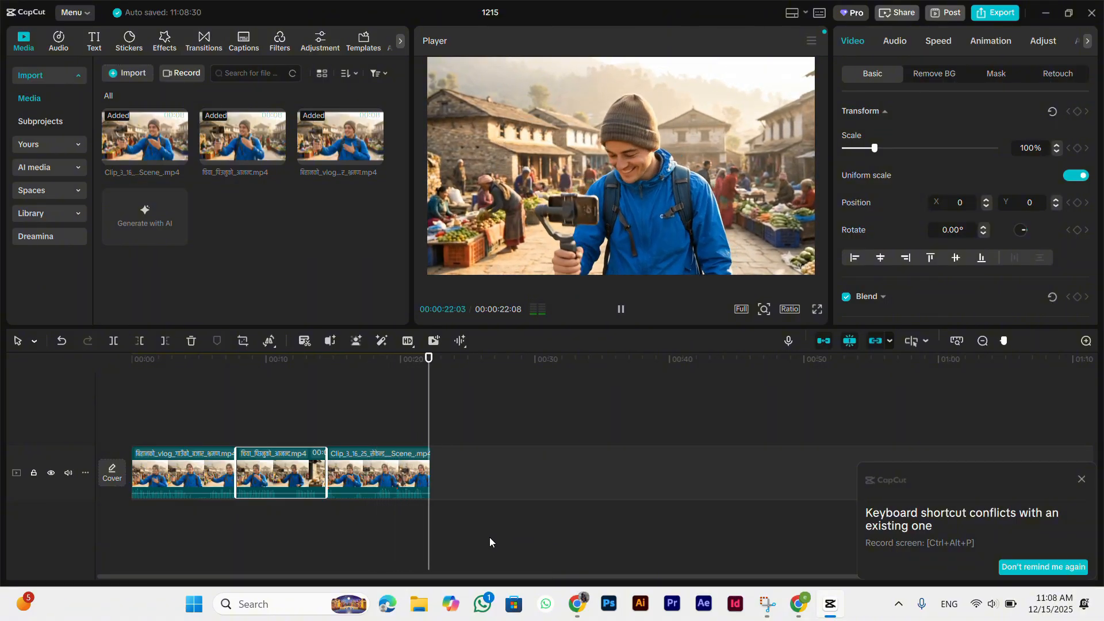
{"action": "key", "text": "space"}
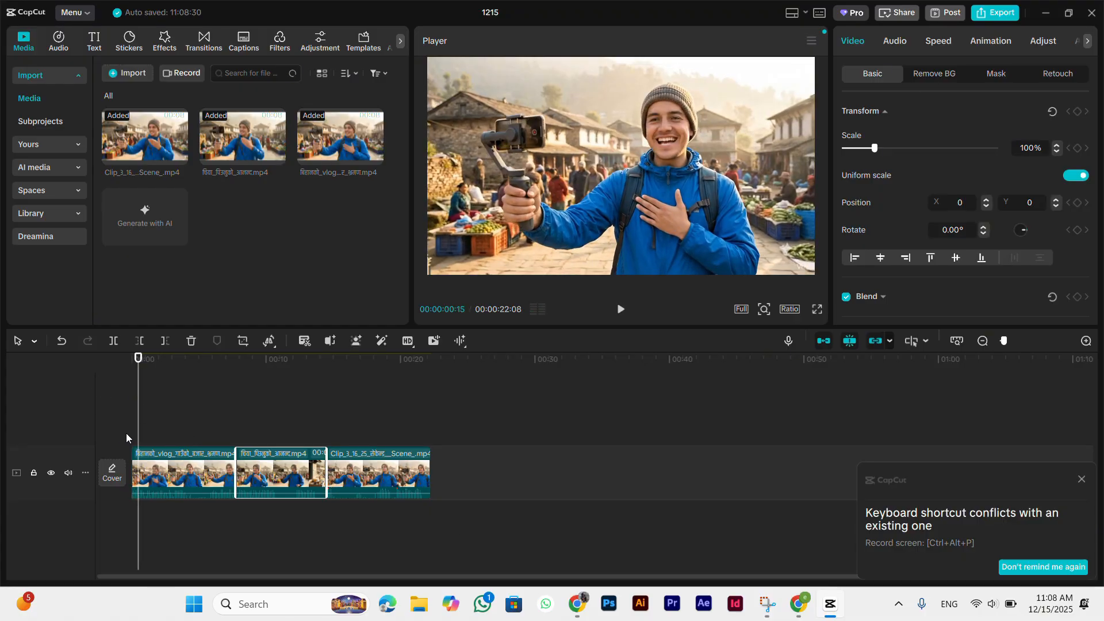
{"action": "left_click_drag", "start_coordinate": [138, 437], "coordinate": [111, 432]}
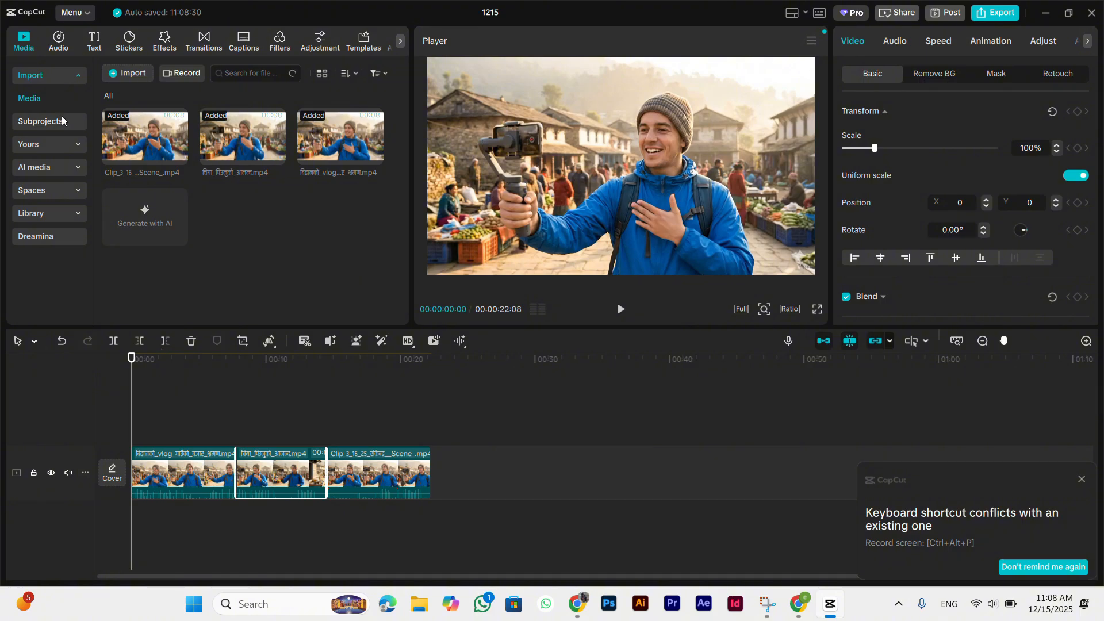
- Add the Corrosive Swipe transition between the first and second clips, allowing duplicate frames, and shorten it slightly on the timeline
{"action": "left_click", "coordinate": [205, 42]}
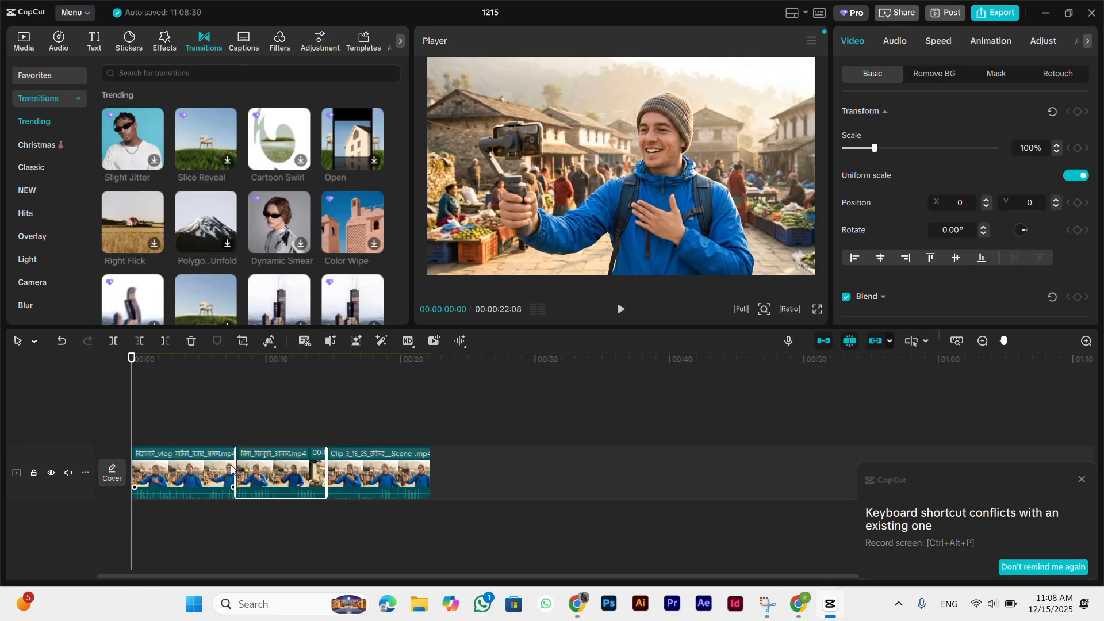
{"action": "scroll", "coordinate": [240, 253], "scroll_direction": "down", "scroll_amount": 5}
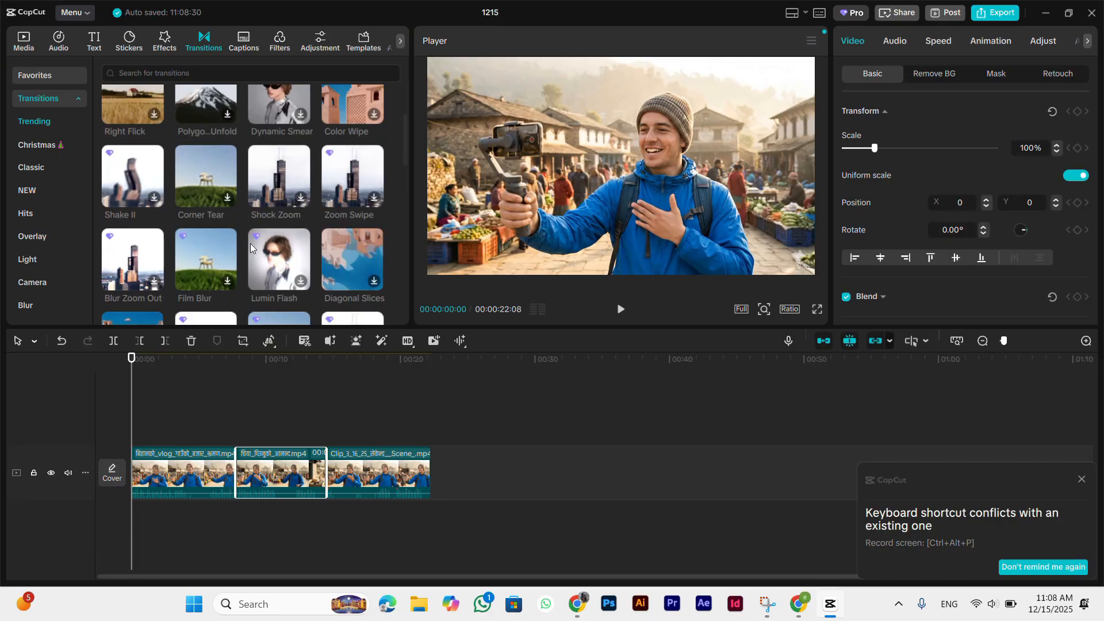
{"action": "left_click_drag", "start_coordinate": [353, 168], "coordinate": [241, 440]}
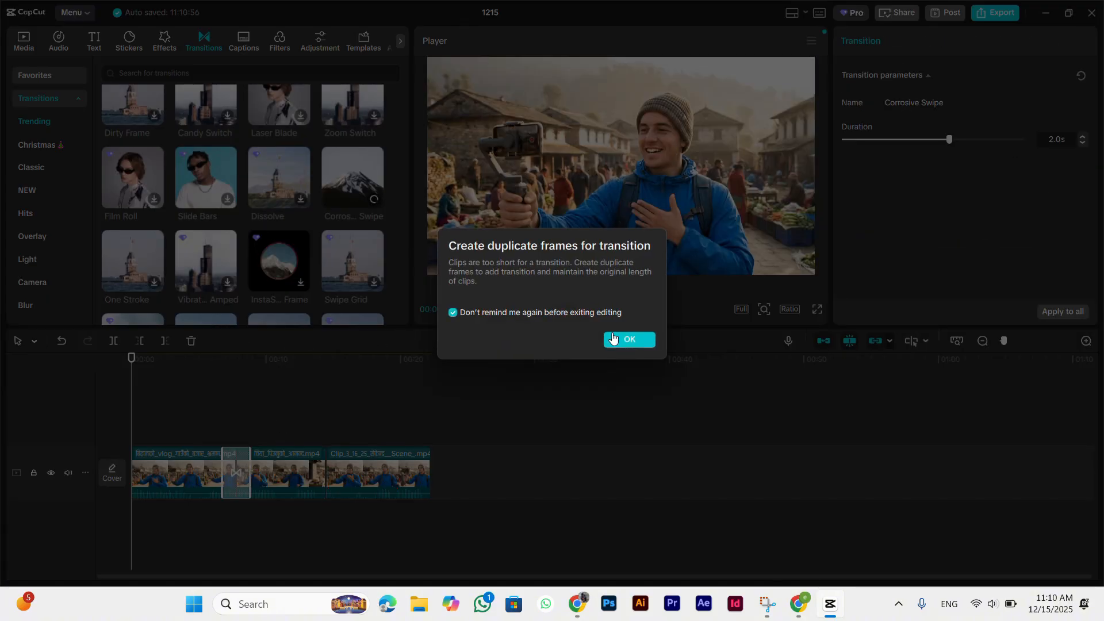
{"action": "left_click", "coordinate": [624, 338]}
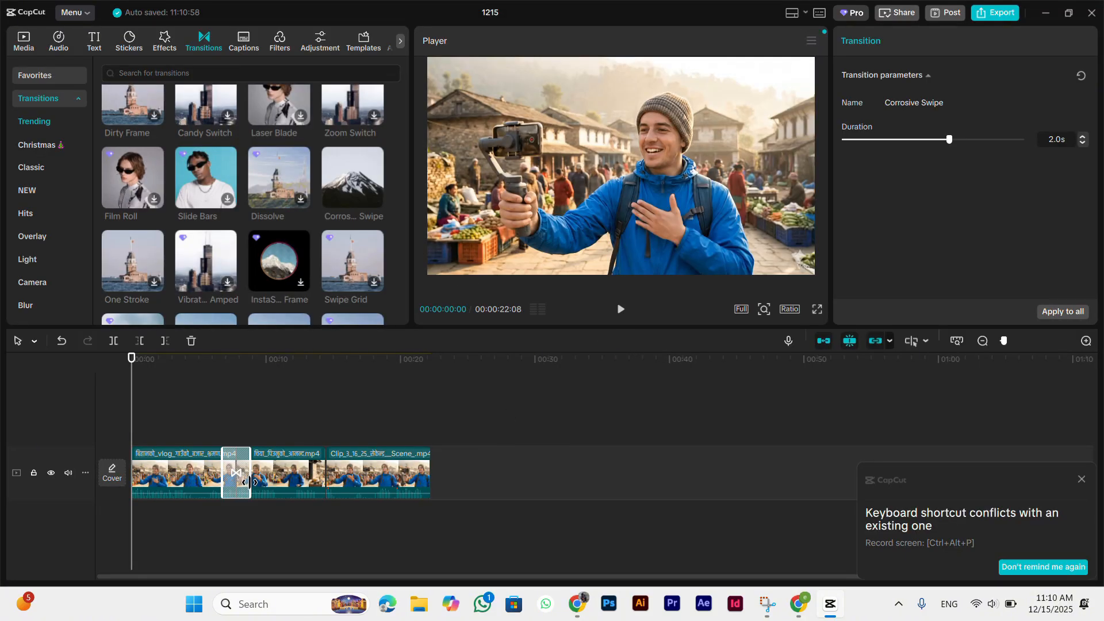
{"action": "left_click_drag", "start_coordinate": [249, 482], "coordinate": [244, 481]}
- Preview the Corrosive Swipe transition from just before the end of the first clip
{"action": "left_click", "coordinate": [215, 427]}
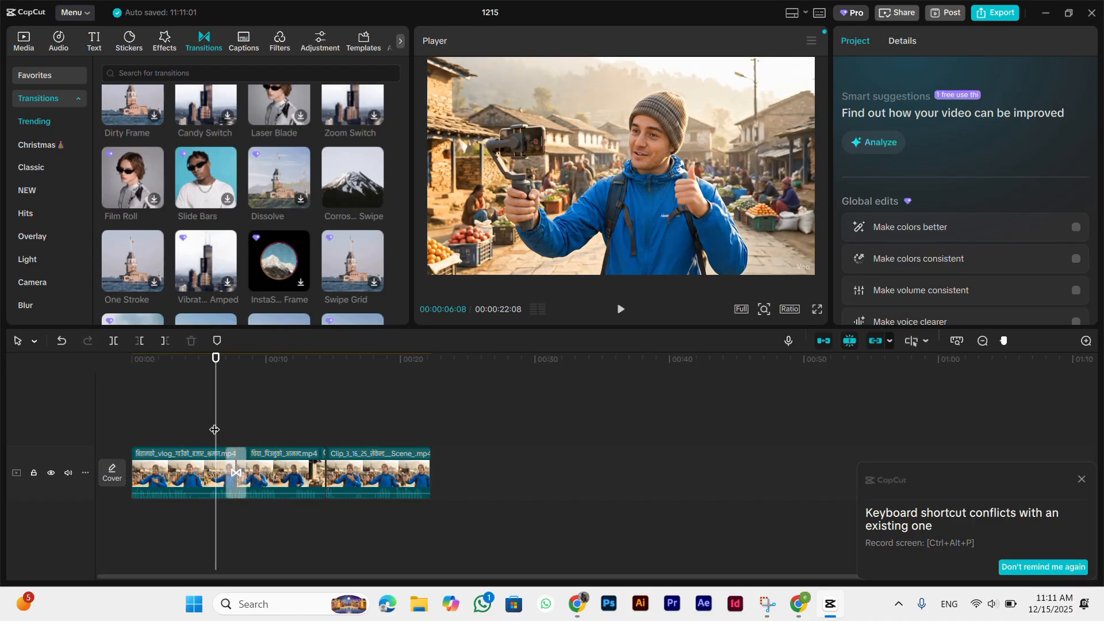
{"action": "key", "text": "space"}
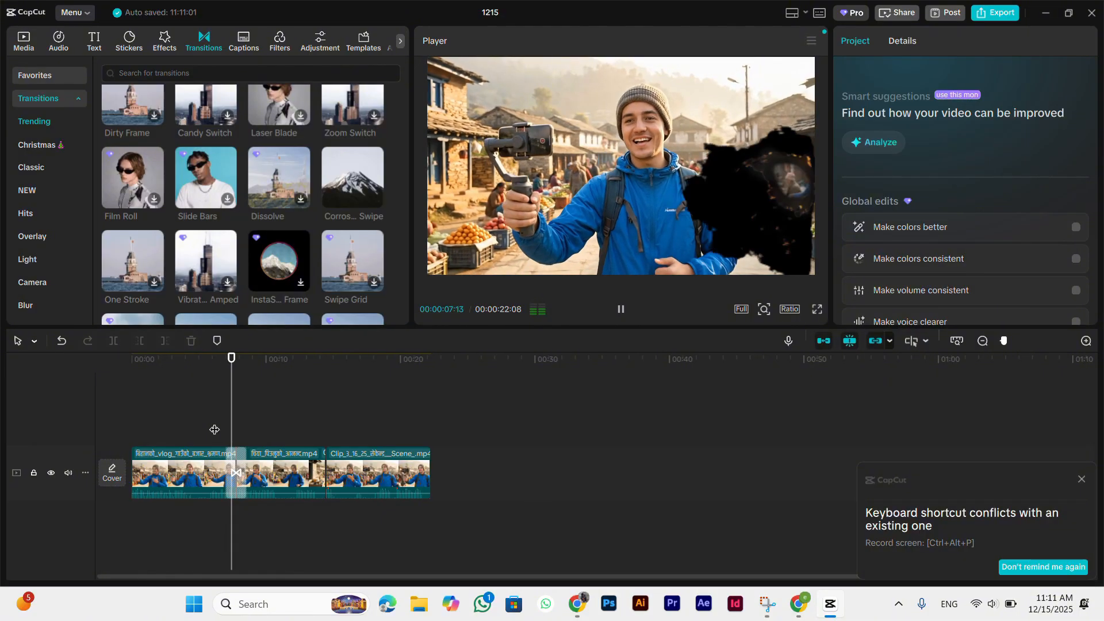
{"action": "key", "text": "space"}
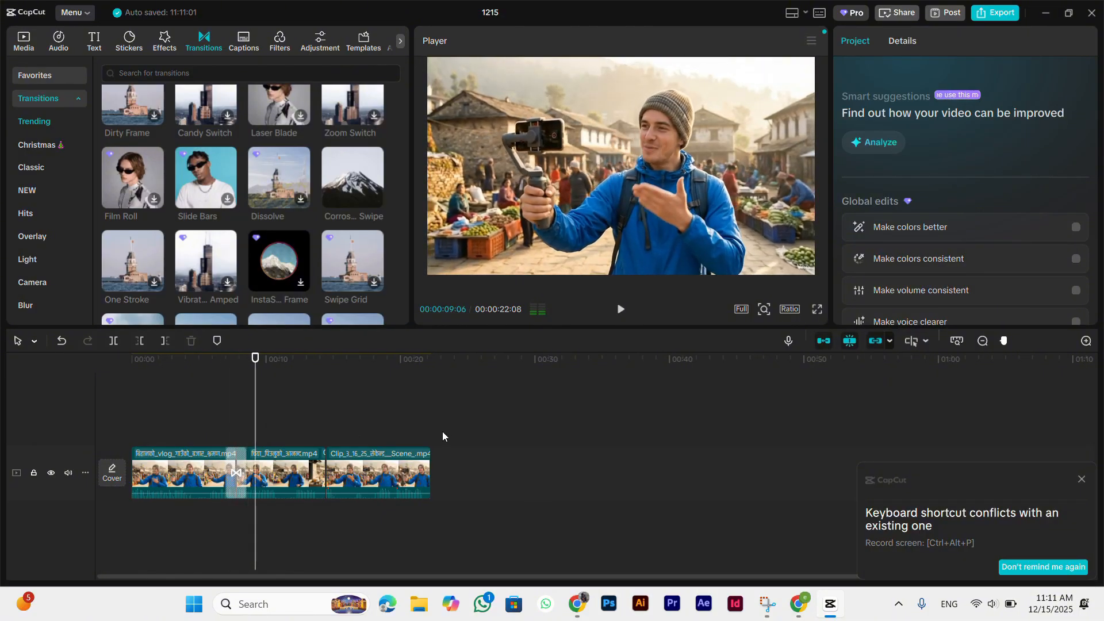
- Add the Laser Blade transition between the second and third clips and play through it
{"action": "left_click", "coordinate": [315, 409]}
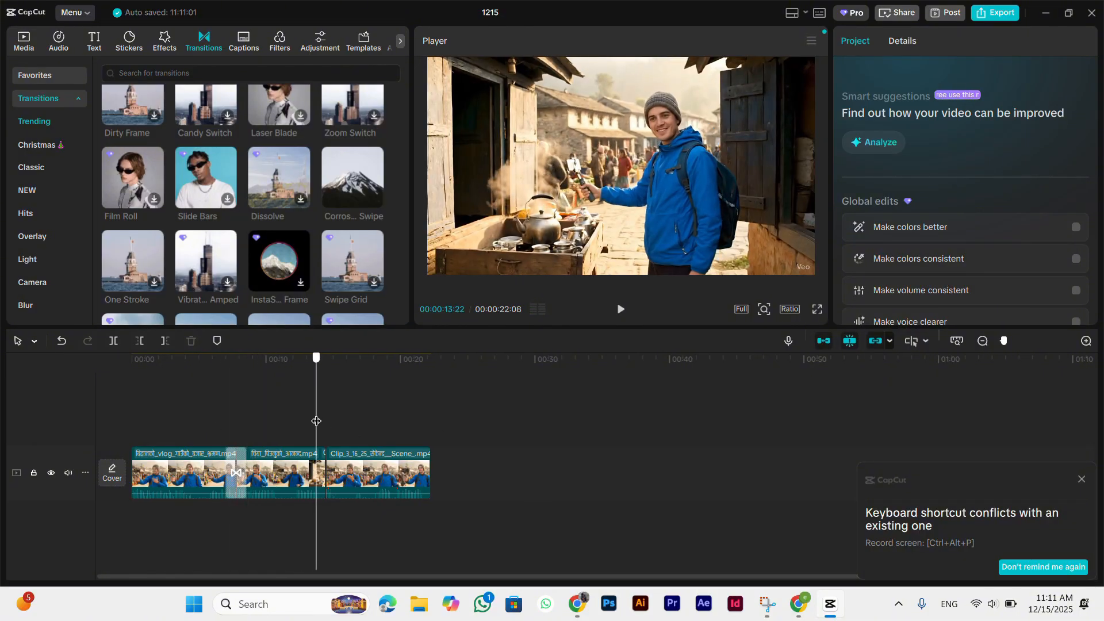
{"action": "scroll", "coordinate": [247, 195], "scroll_direction": "up", "scroll_amount": 1}
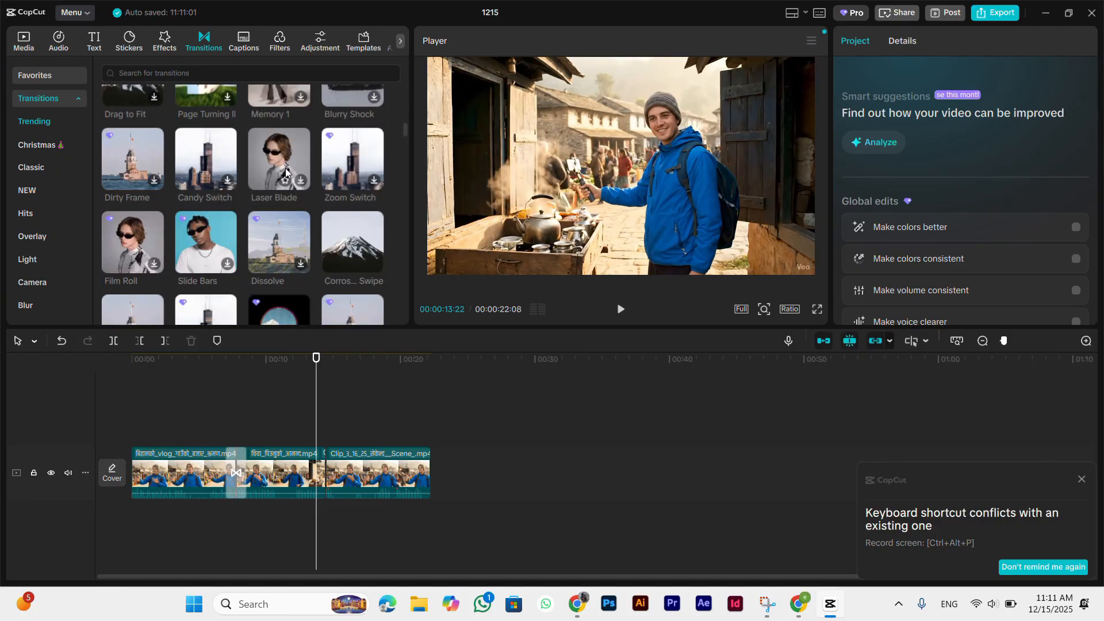
{"action": "left_click_drag", "start_coordinate": [278, 153], "coordinate": [340, 463]}
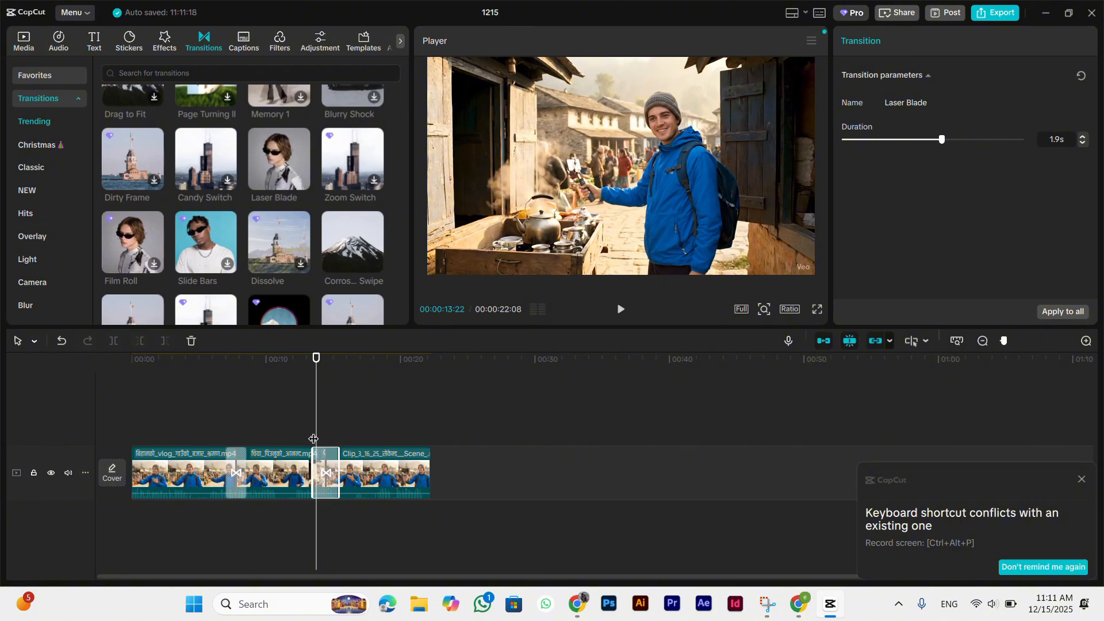
{"action": "key", "text": "space"}
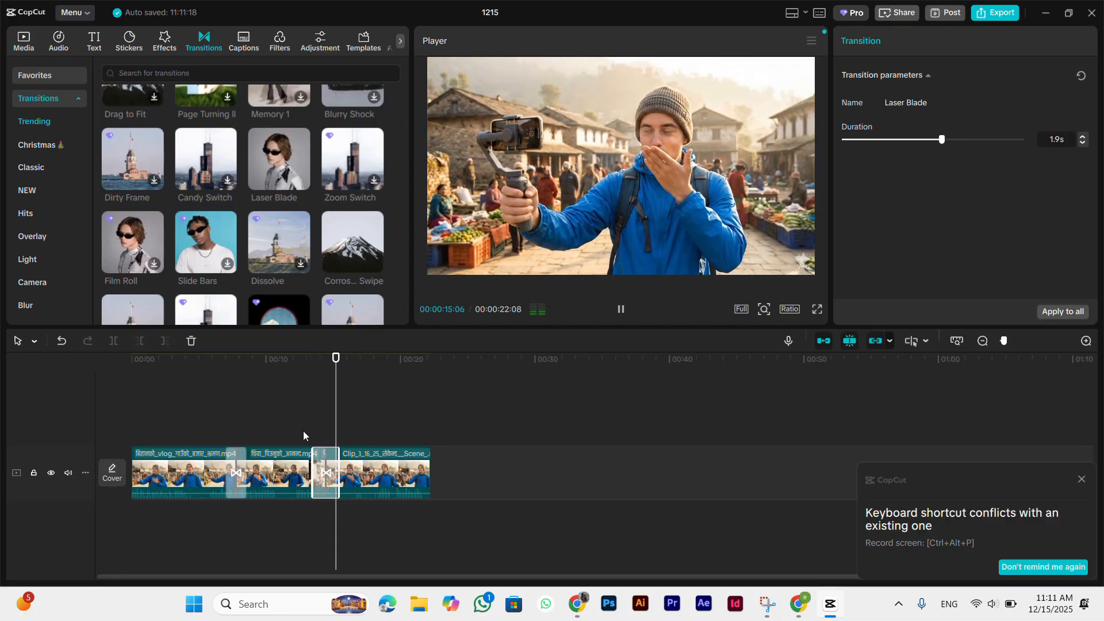
{"action": "left_click_drag", "start_coordinate": [341, 428], "coordinate": [109, 434]}
- Look through the trending transitions, play the opening of the sequence, and return the playhead to the beginning
{"action": "scroll", "coordinate": [135, 196], "scroll_direction": "up", "scroll_amount": 5}
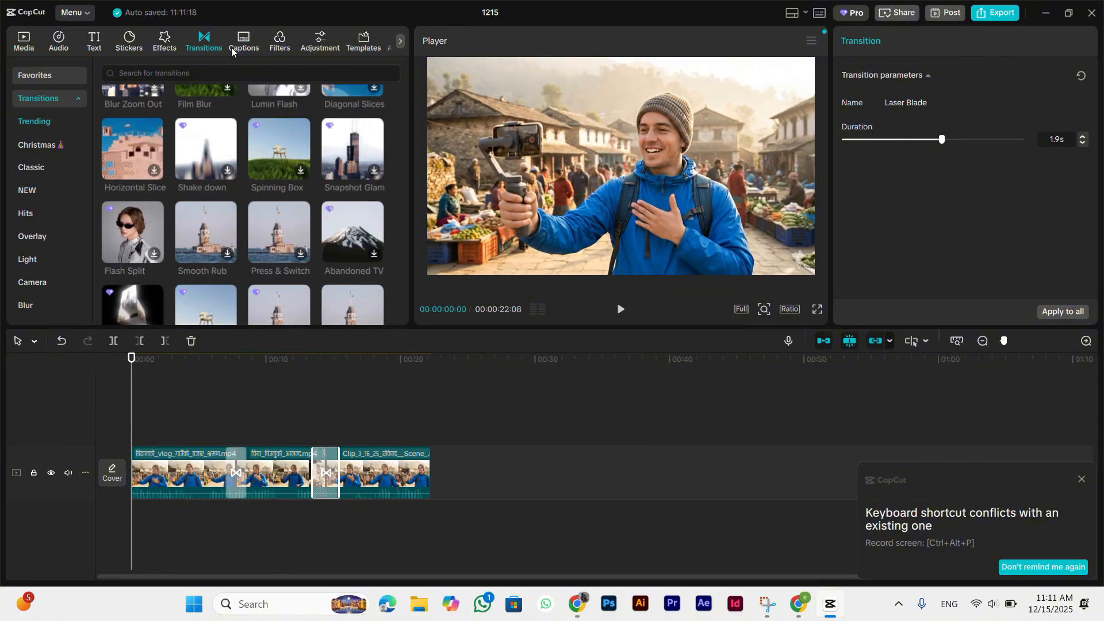
{"action": "left_click", "coordinate": [412, 423]}
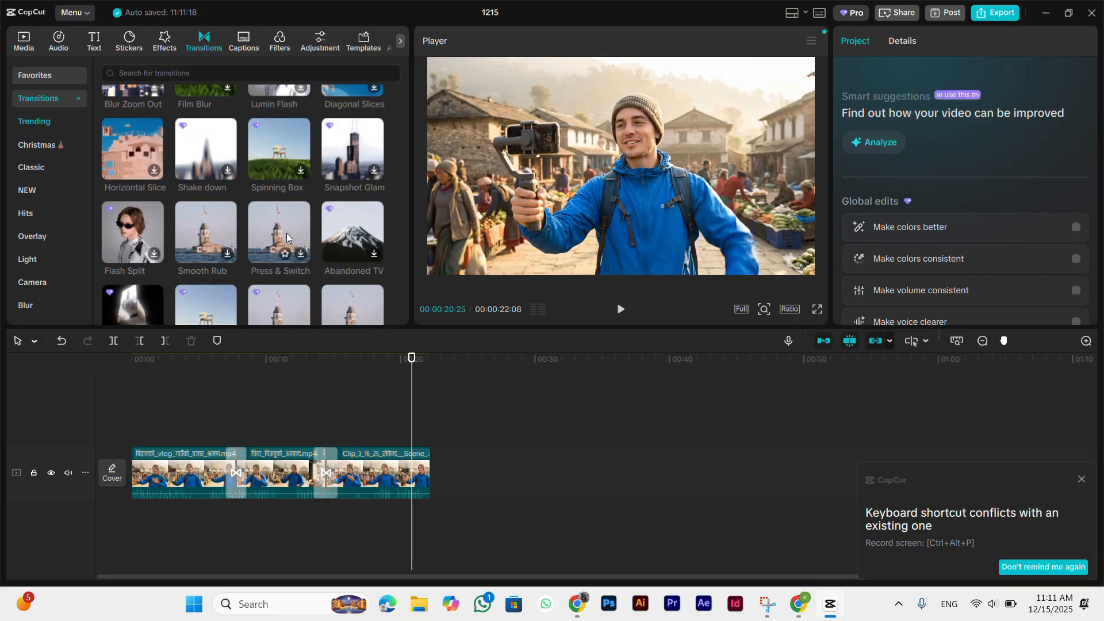
{"action": "scroll", "coordinate": [160, 214], "scroll_direction": "up", "scroll_amount": 5}
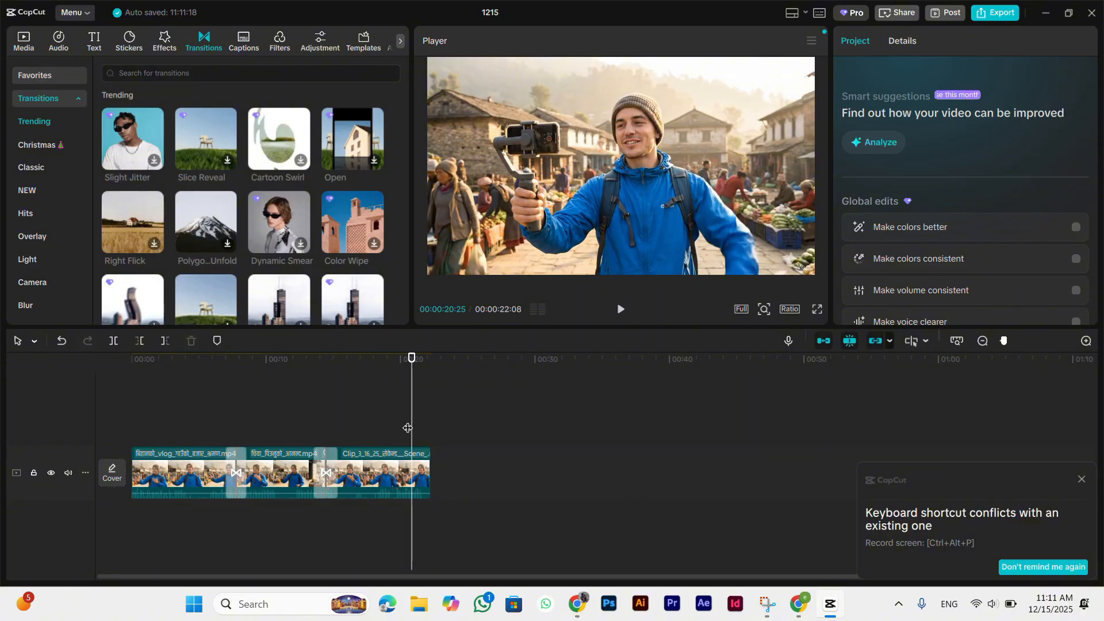
{"action": "left_click_drag", "start_coordinate": [409, 428], "coordinate": [7, 439]}
{"action": "key", "text": "space"}
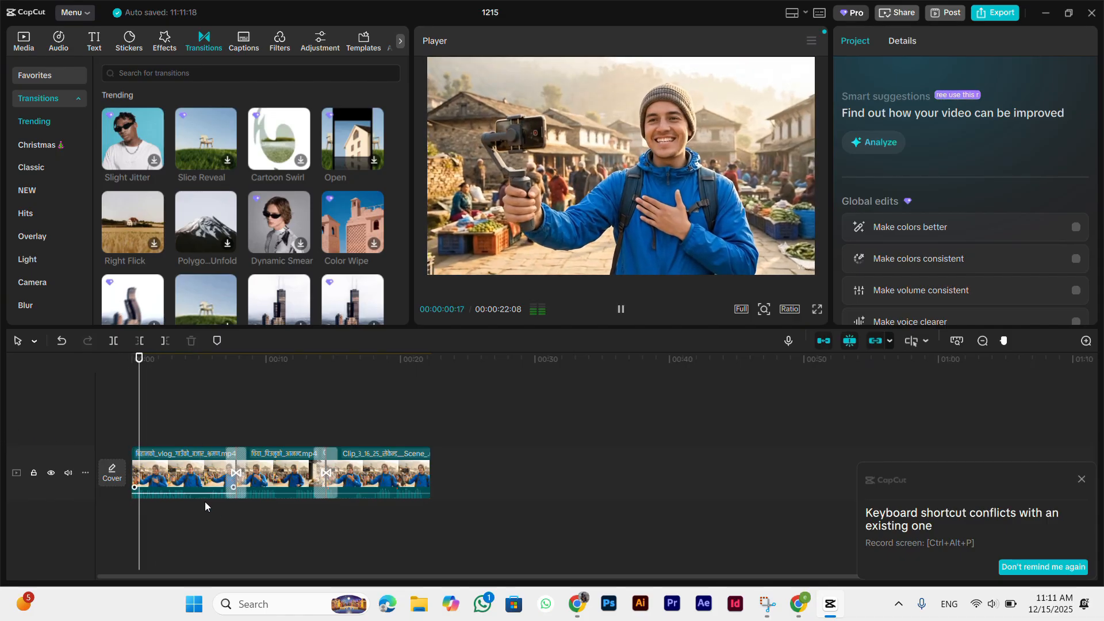
{"action": "key", "text": "space"}
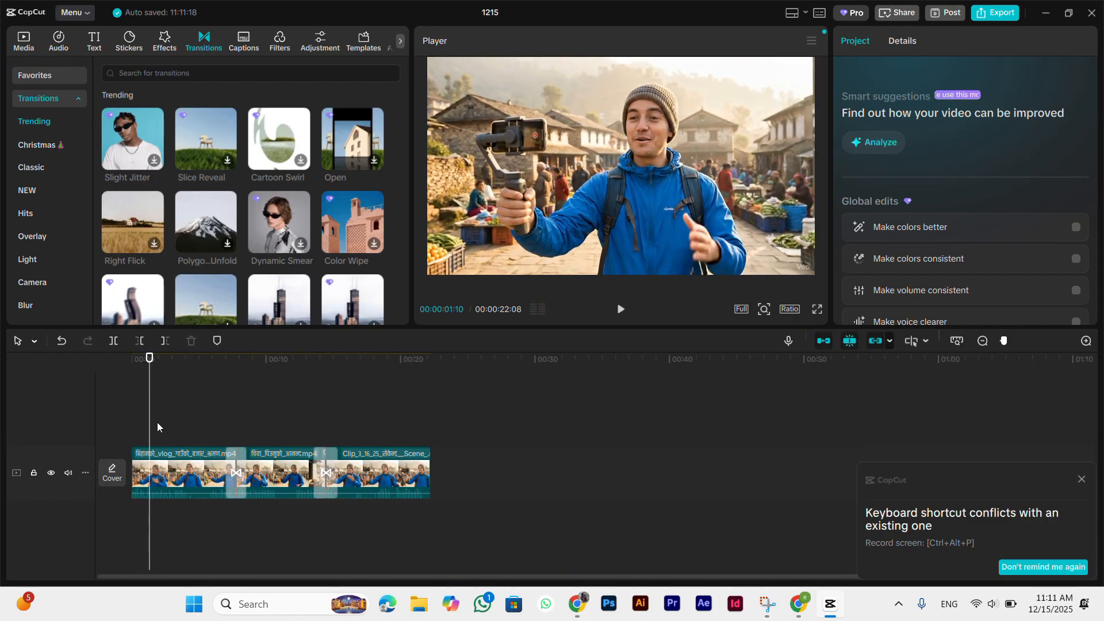
{"action": "left_click_drag", "start_coordinate": [148, 429], "coordinate": [86, 429]}
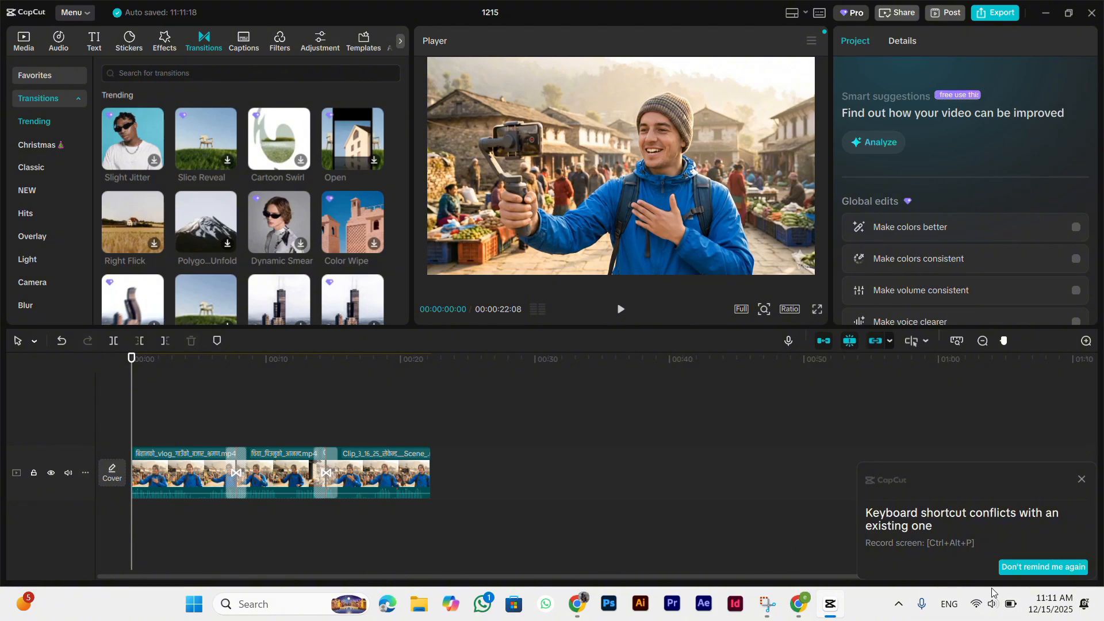
- Switch the keyboard layout to Nepali (Google Input Tools) and add a default text at the start of the timeline
{"action": "left_click", "coordinate": [950, 605]}
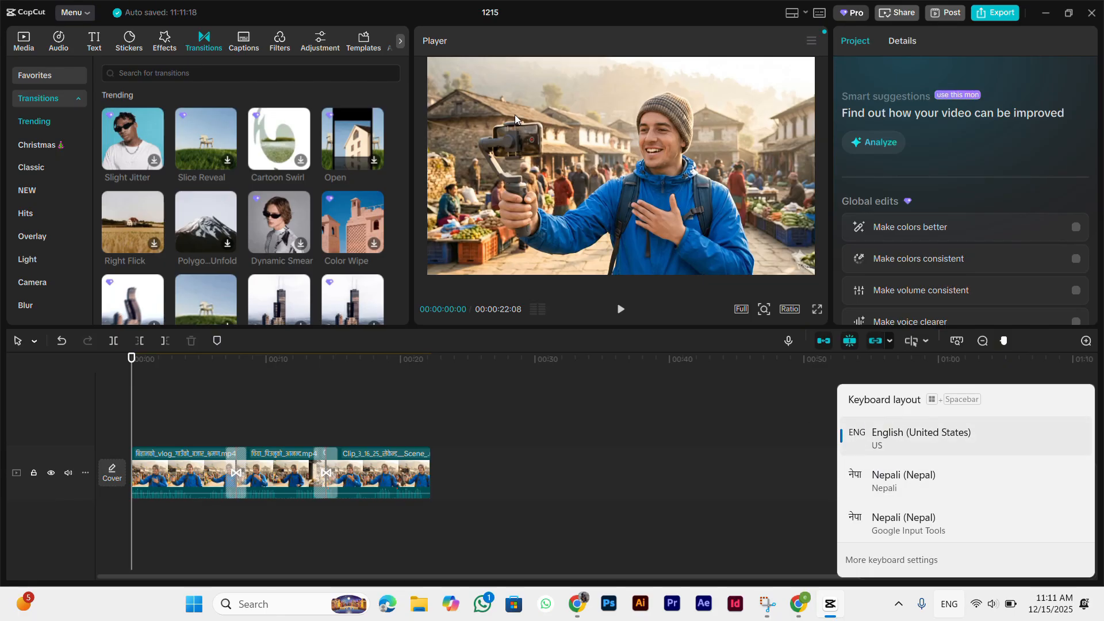
{"action": "left_click", "coordinate": [903, 523]}
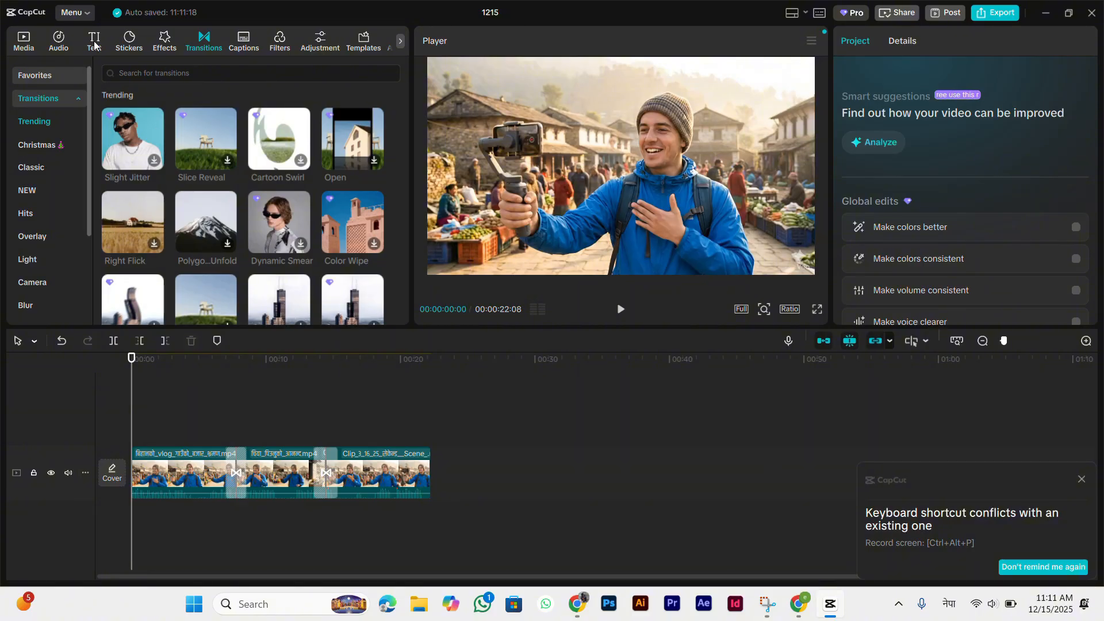
{"action": "left_click", "coordinate": [94, 44]}
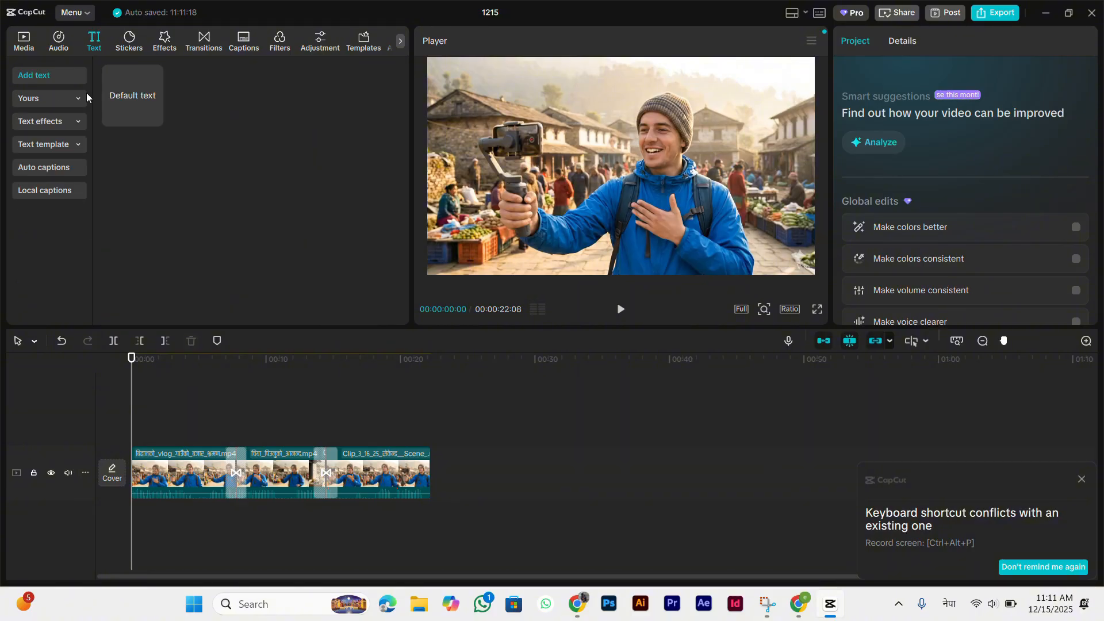
{"action": "left_click", "coordinate": [127, 94]}
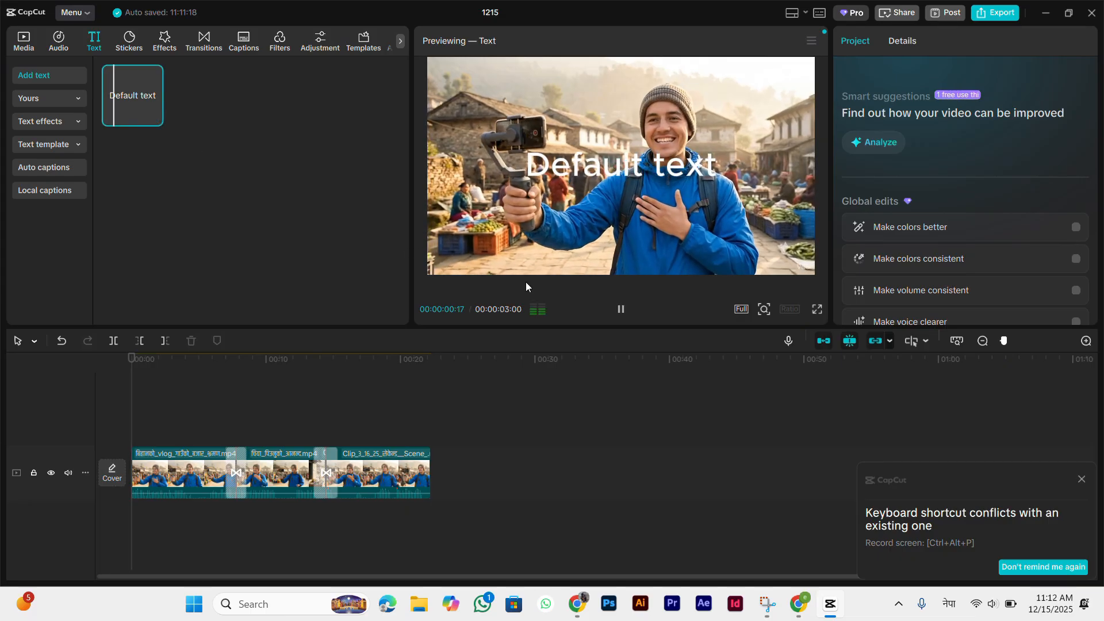
- Replace the default text with the Nepali caption "नमस्ते साथीहरु"
{"action": "double_click", "coordinate": [597, 167]}
{"action": "type", "text": "na"}
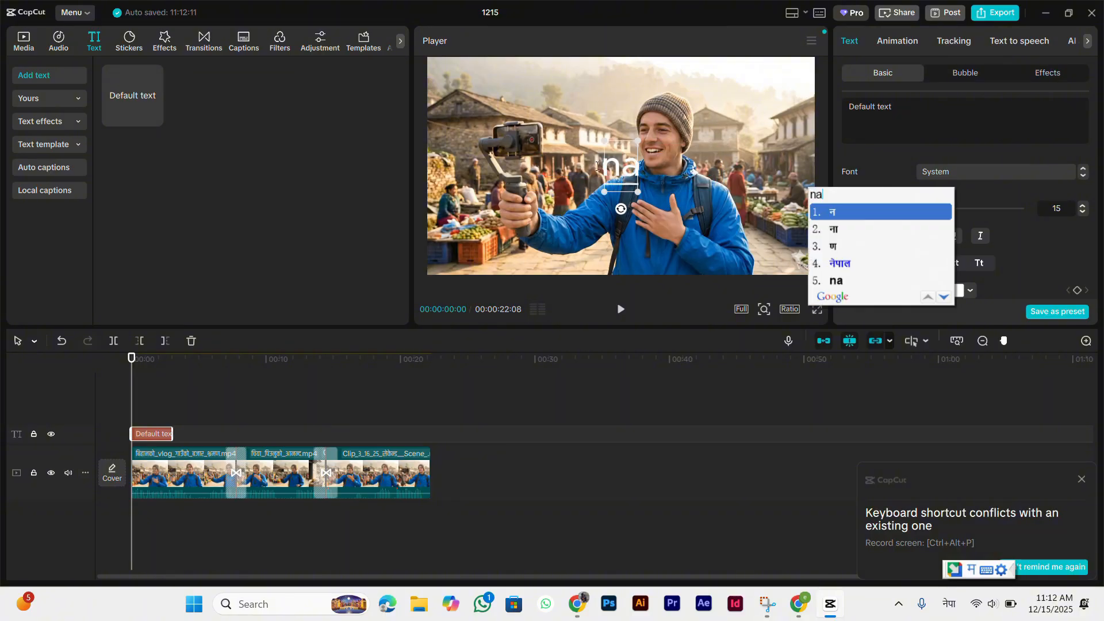
{"action": "type", "text": "maste"}
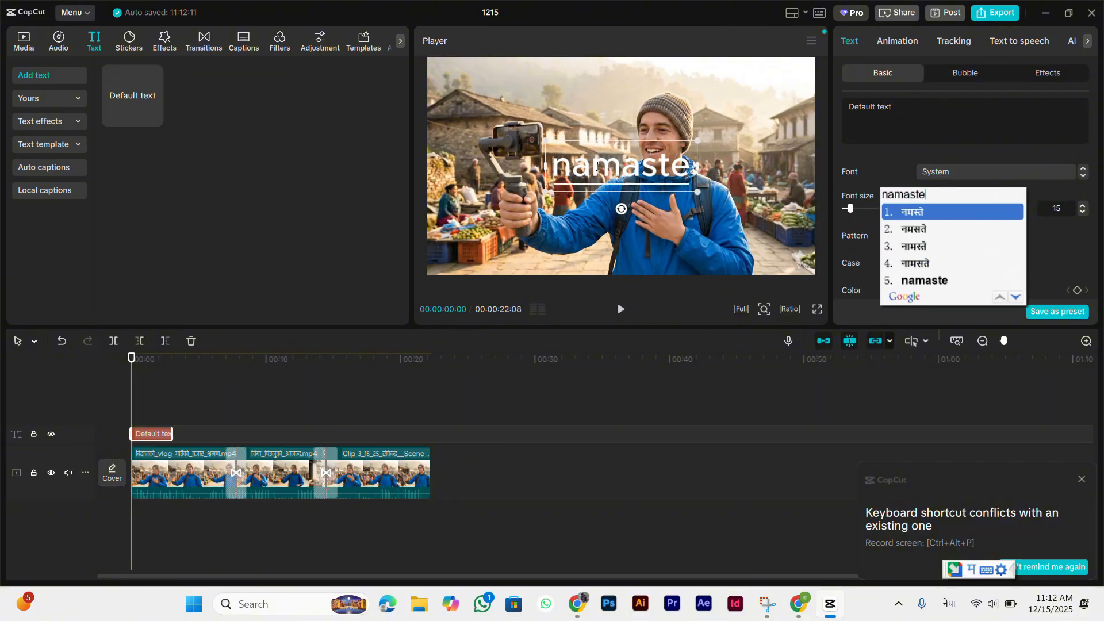
{"action": "key", "text": "space"}
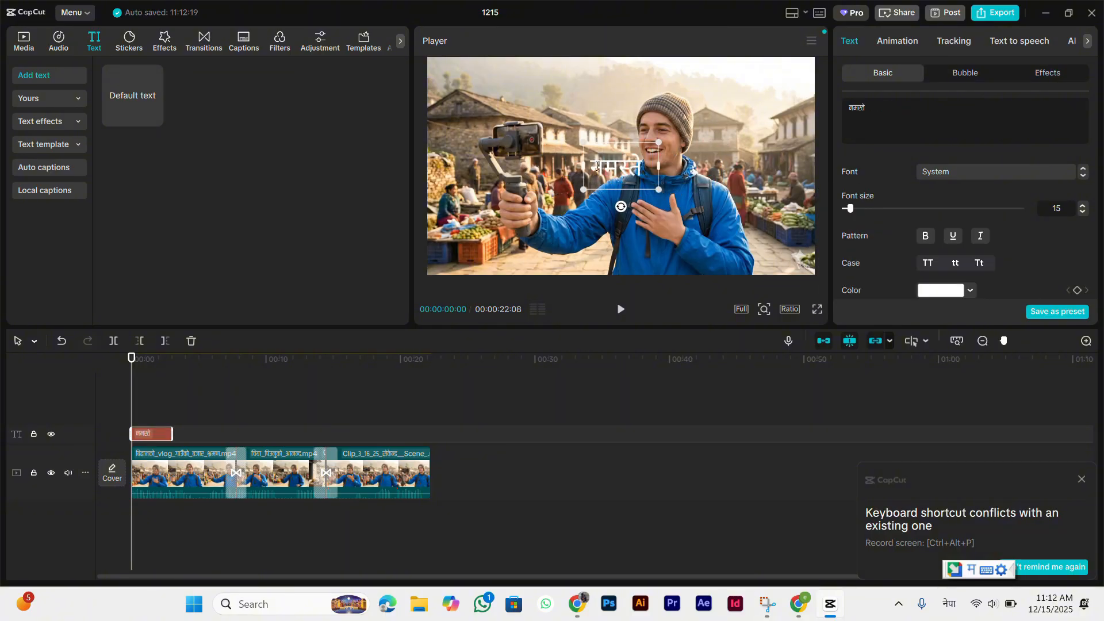
{"action": "type", "text": "sathi"}
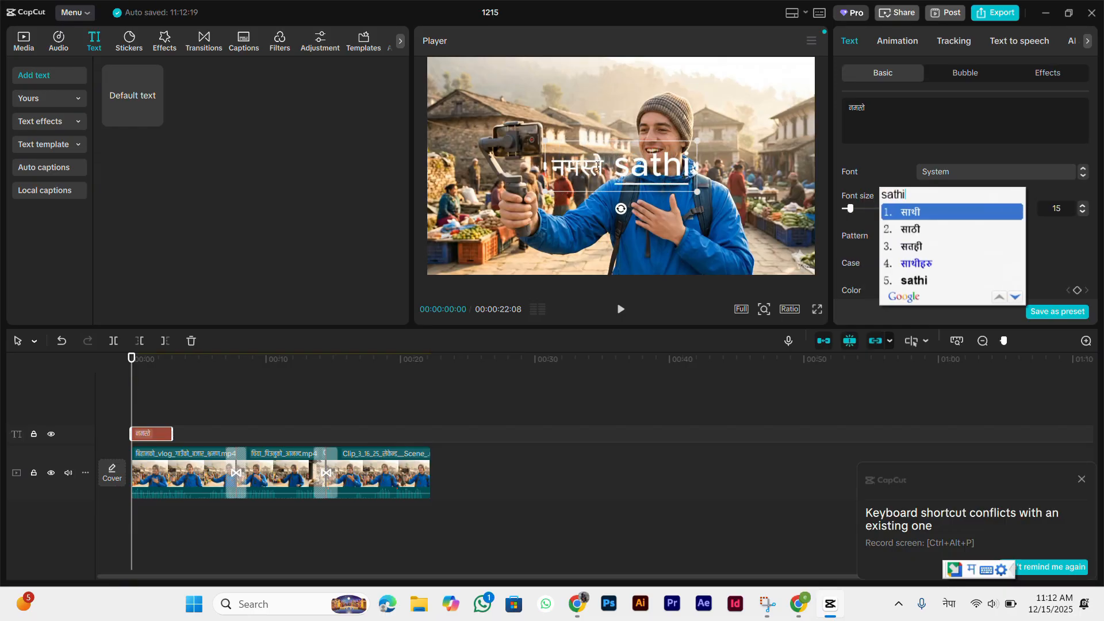
{"action": "type", "text": "haru"}
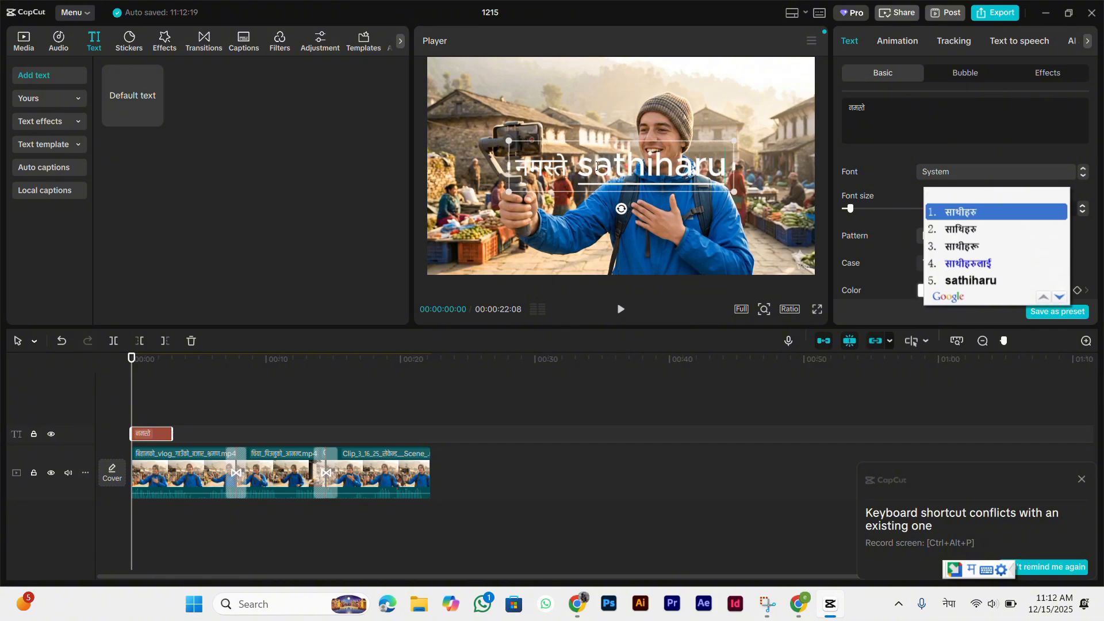
{"action": "key", "text": "space"}
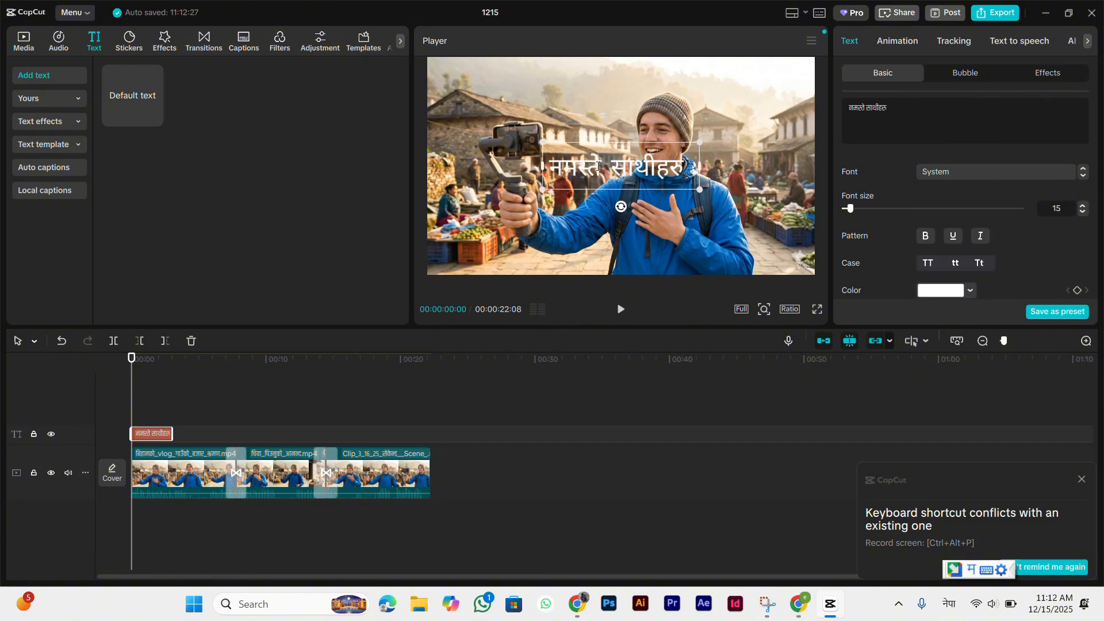
- Return the playhead to the beginning and move the "नमस्ते साथीहरु" caption down to the lower part of the video frame
{"action": "left_click", "coordinate": [582, 389]}
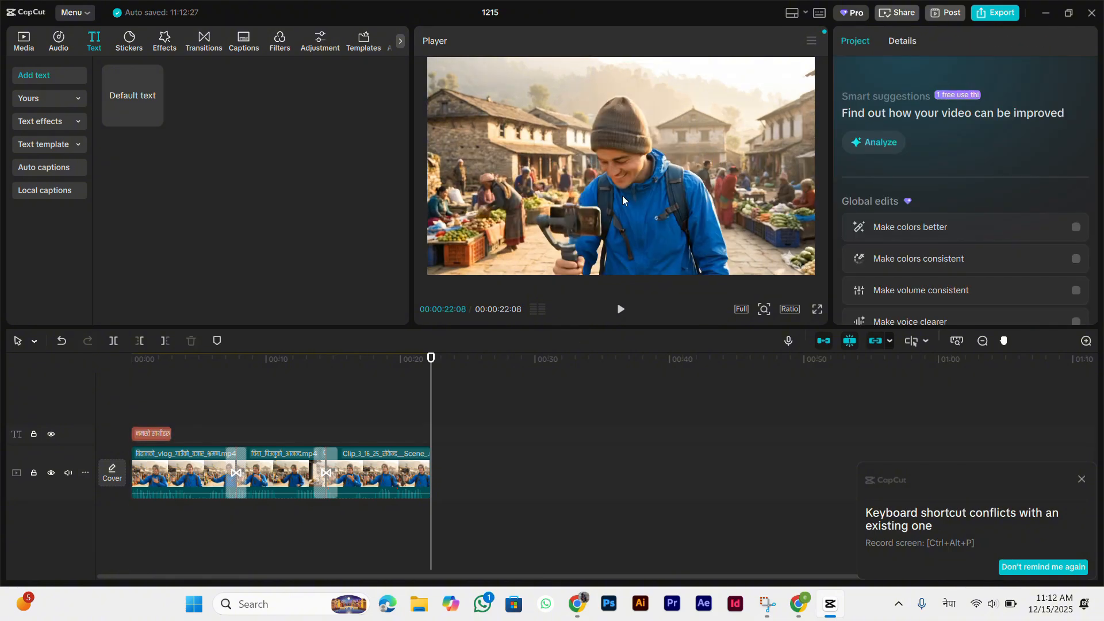
{"action": "left_click_drag", "start_coordinate": [430, 446], "coordinate": [77, 409]}
{"action": "left_click", "coordinate": [152, 429]}
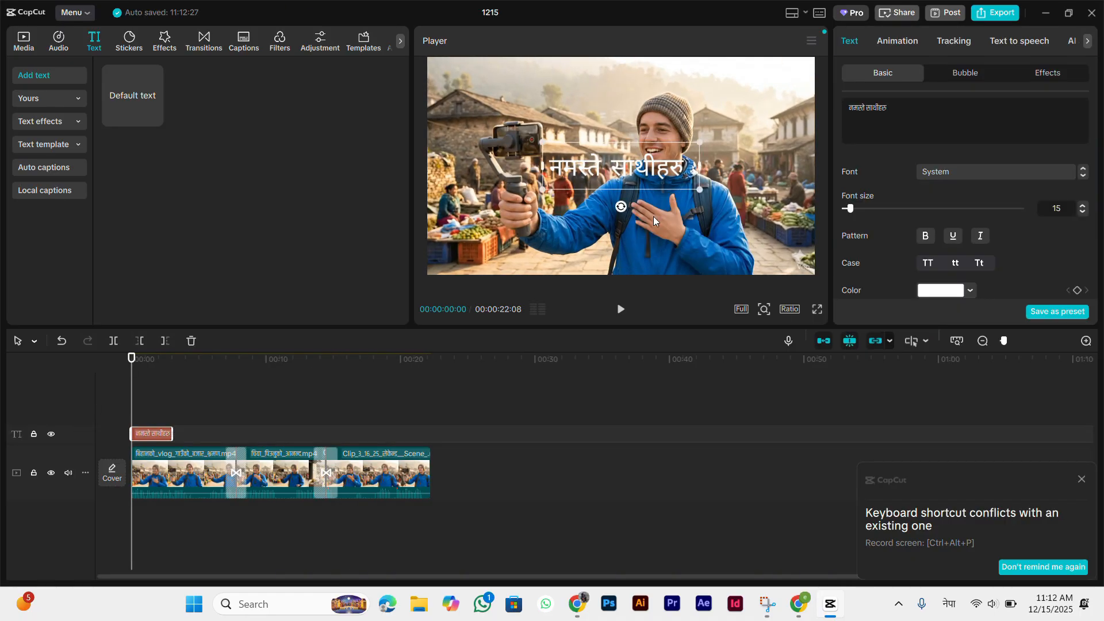
{"action": "left_click_drag", "start_coordinate": [646, 168], "coordinate": [653, 248]}
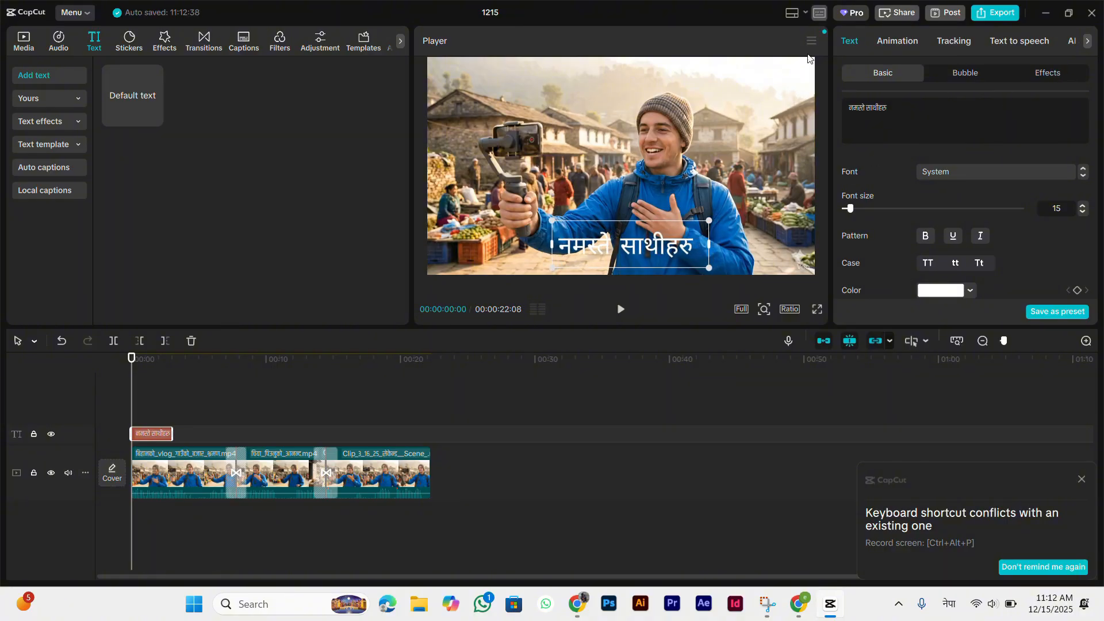
- Look through the caption's basic text settings and set its text colour to dark red (9A1212)
{"action": "scroll", "coordinate": [936, 191], "scroll_direction": "down", "scroll_amount": 3}
{"action": "scroll", "coordinate": [967, 195], "scroll_direction": "up", "scroll_amount": 3}
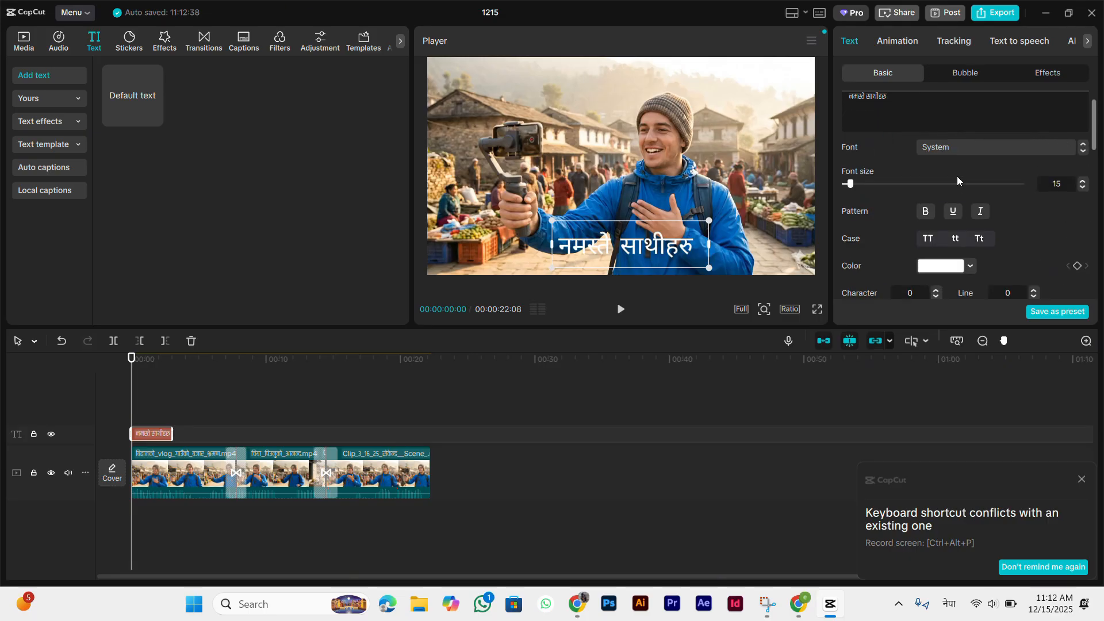
{"action": "scroll", "coordinate": [957, 176], "scroll_direction": "down", "scroll_amount": 4}
{"action": "scroll", "coordinate": [957, 254], "scroll_direction": "up", "scroll_amount": 1}
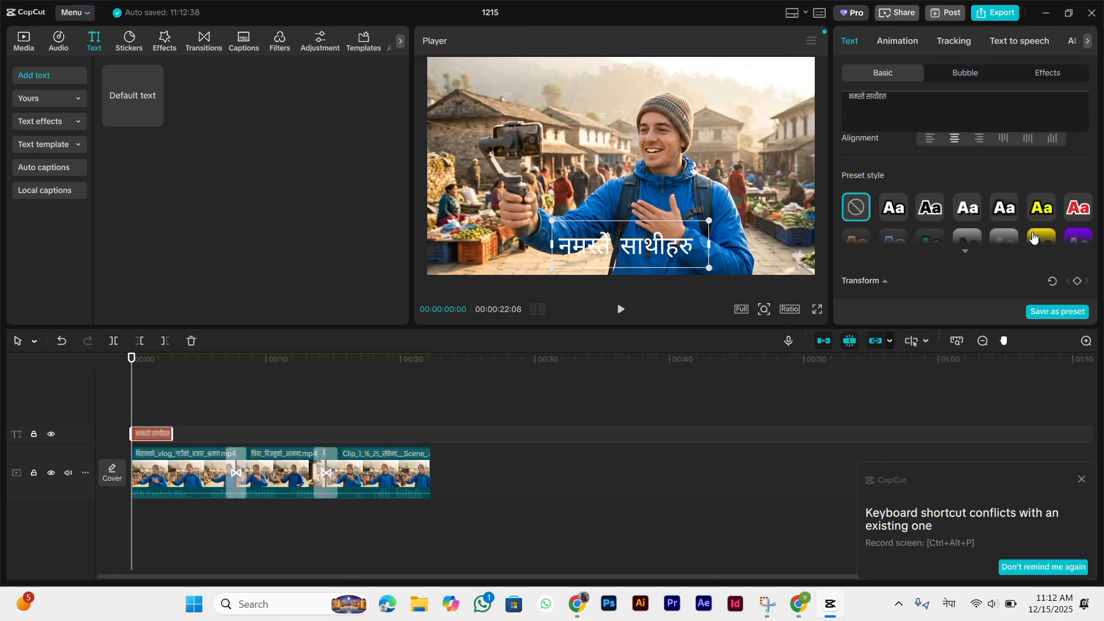
{"action": "mouse_move", "coordinate": [999, 232]}
{"action": "scroll", "coordinate": [1012, 233], "scroll_direction": "down", "scroll_amount": 2}
{"action": "scroll", "coordinate": [1007, 227], "scroll_direction": "up", "scroll_amount": 5}
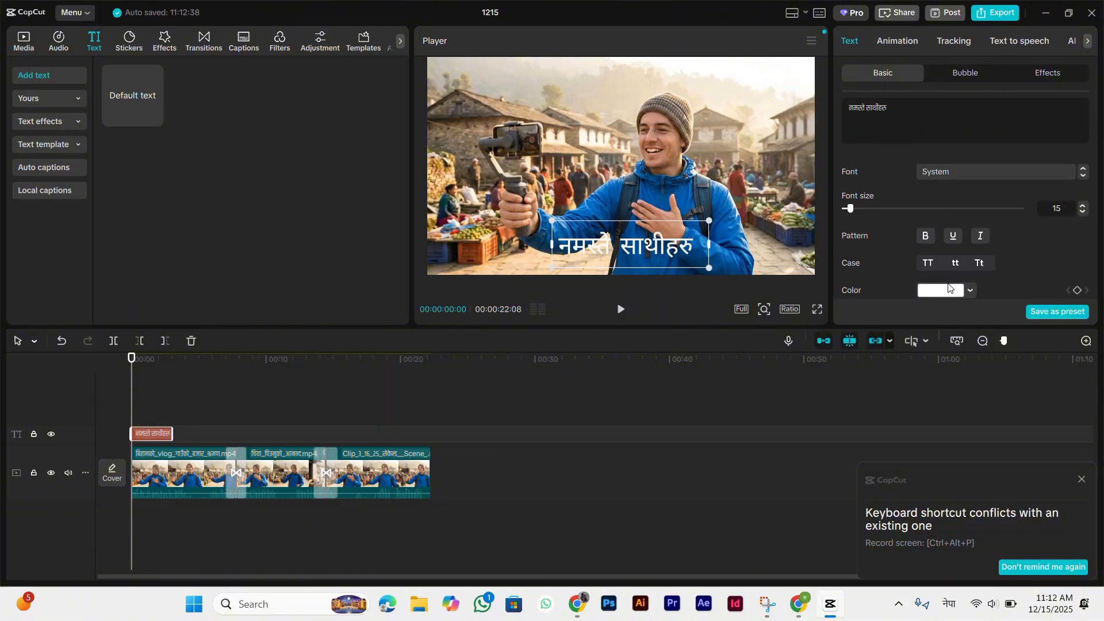
{"action": "left_click", "coordinate": [948, 291]}
{"action": "left_click_drag", "start_coordinate": [990, 333], "coordinate": [1027, 344]}
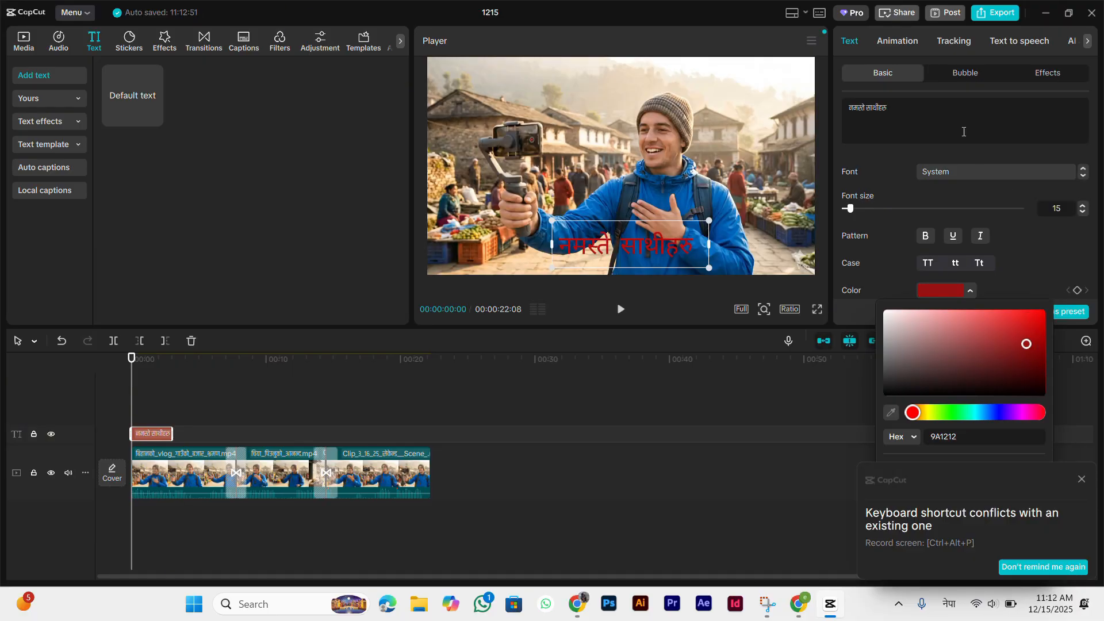
- Change the caption's font from the preset fonts to 特黑体
{"action": "left_click", "coordinate": [966, 171]}
{"action": "left_click", "coordinate": [966, 172]}
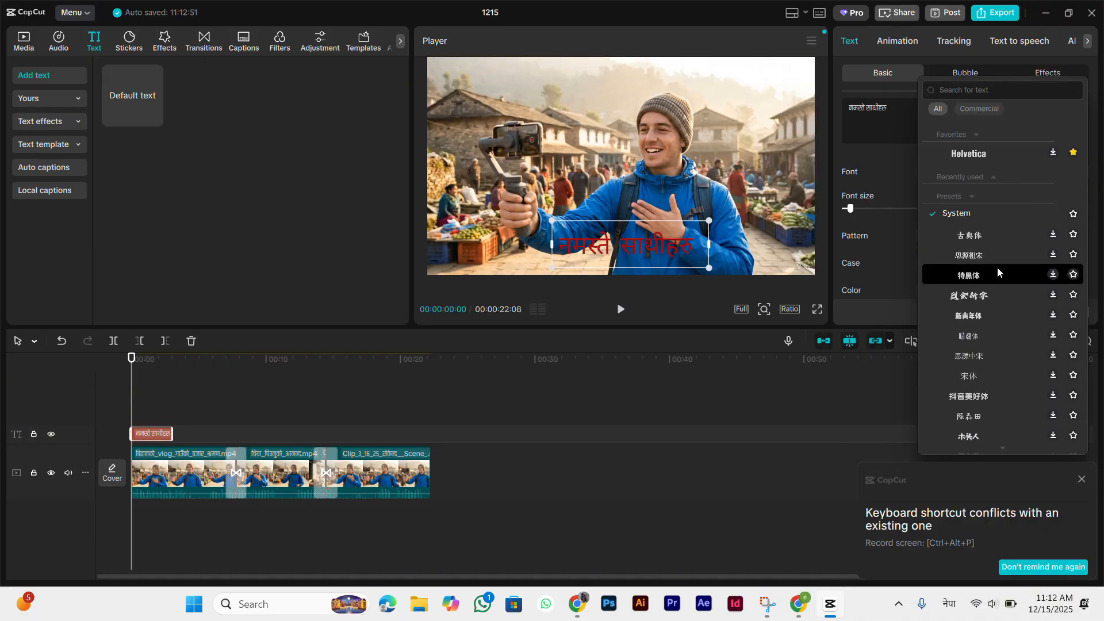
{"action": "left_click", "coordinate": [997, 266]}
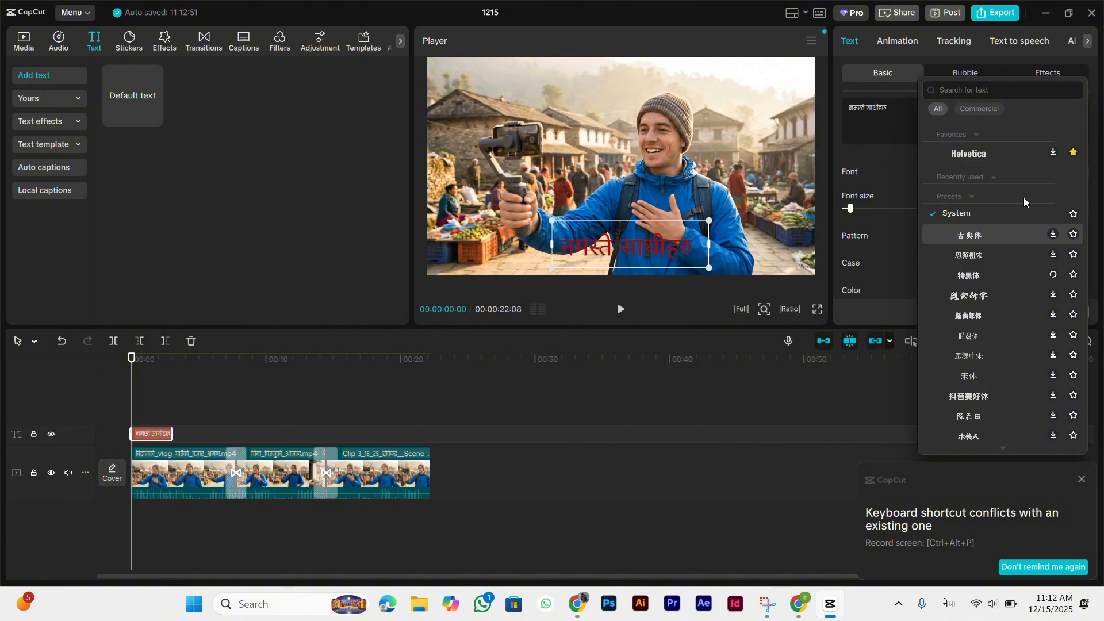
- Browse the font list and search it for "khand"
{"action": "scroll", "coordinate": [985, 302], "scroll_direction": "down", "scroll_amount": 10}
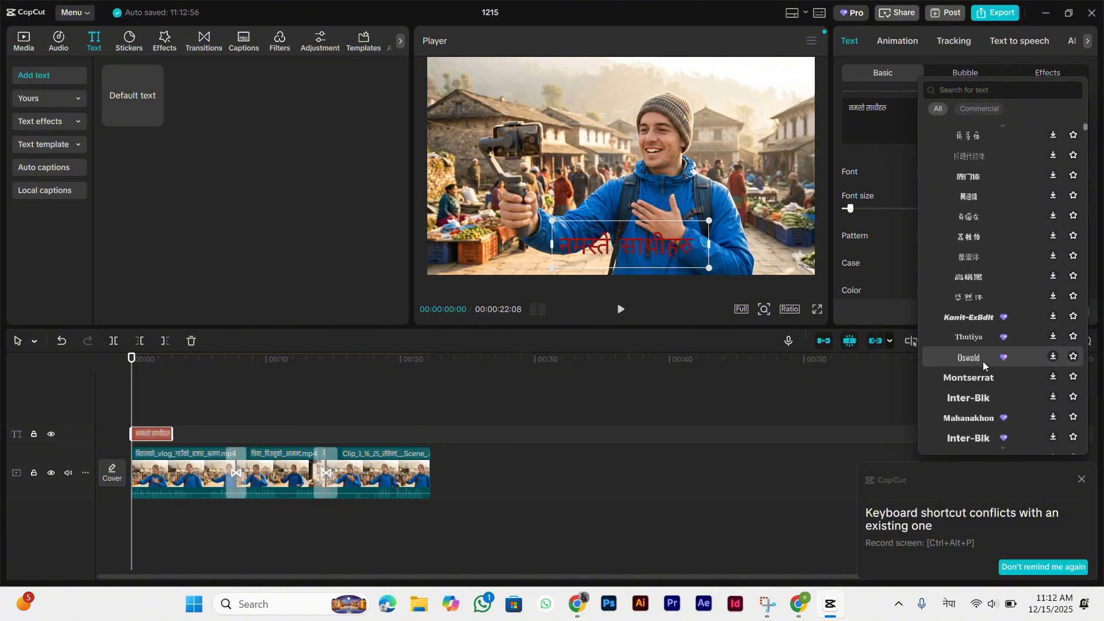
{"action": "scroll", "coordinate": [985, 360], "scroll_direction": "down", "scroll_amount": 5}
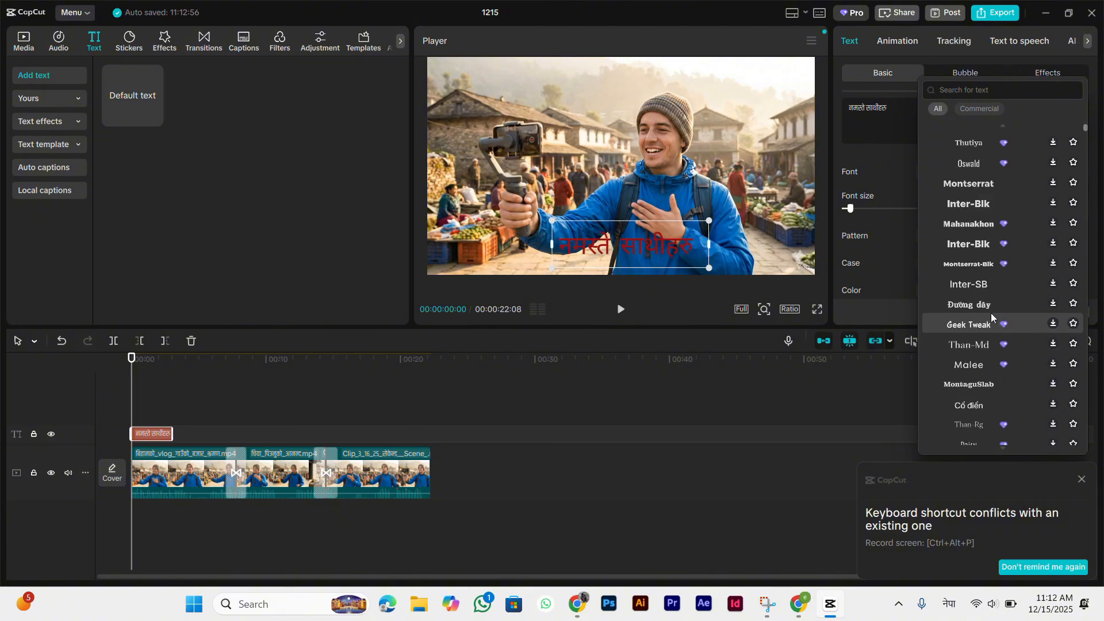
{"action": "scroll", "coordinate": [996, 304], "scroll_direction": "up", "scroll_amount": 15}
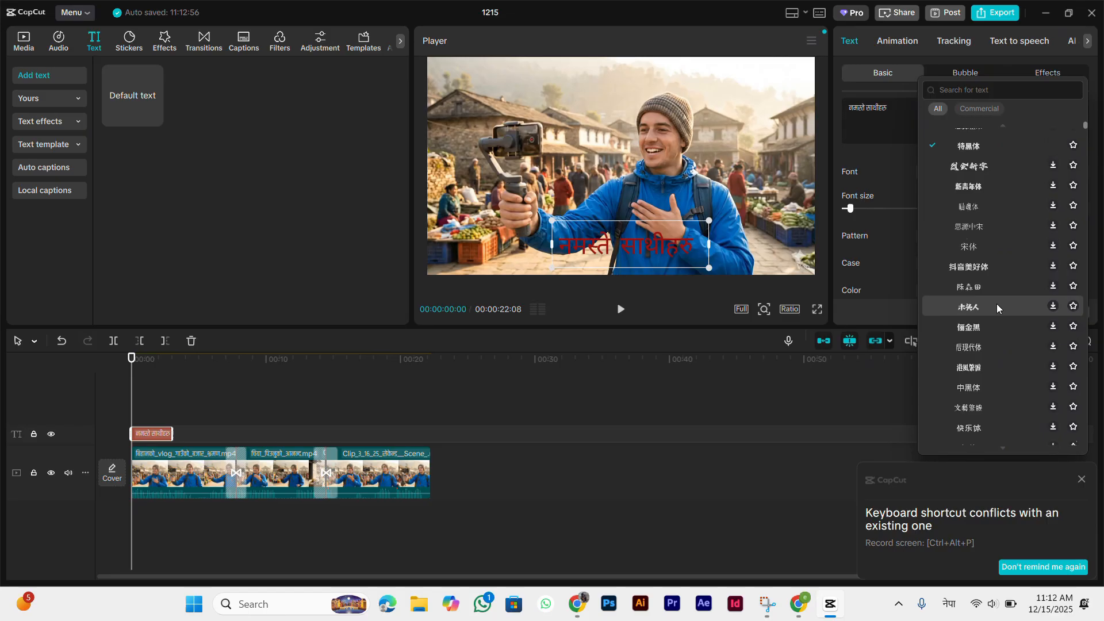
{"action": "left_click", "coordinate": [985, 86]}
{"action": "type", "text": "khand"}
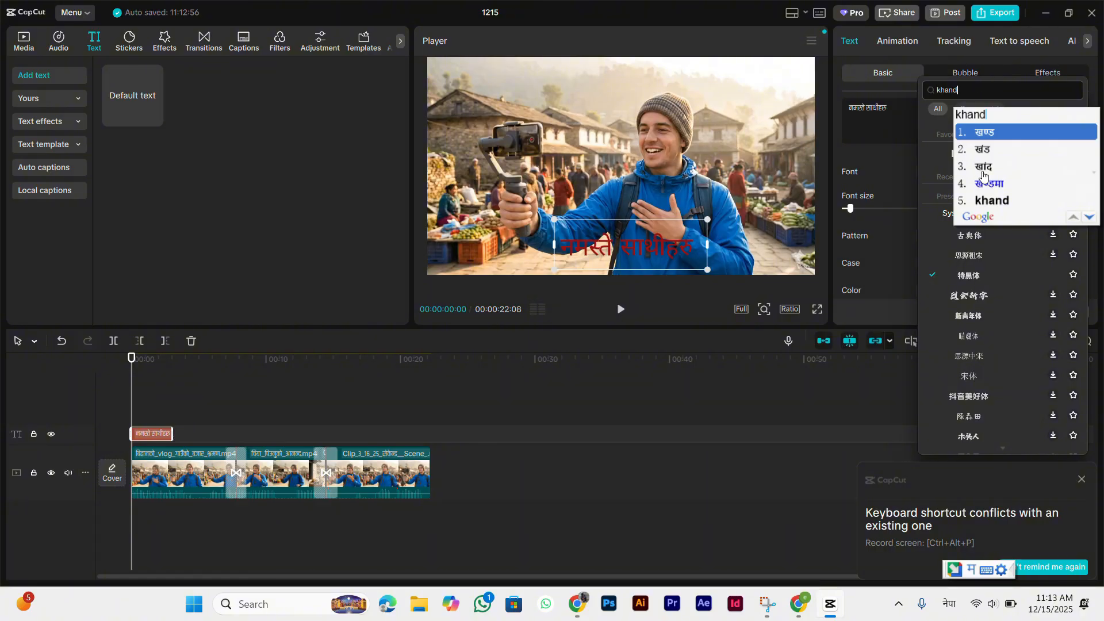
{"action": "left_click", "coordinate": [992, 199]}
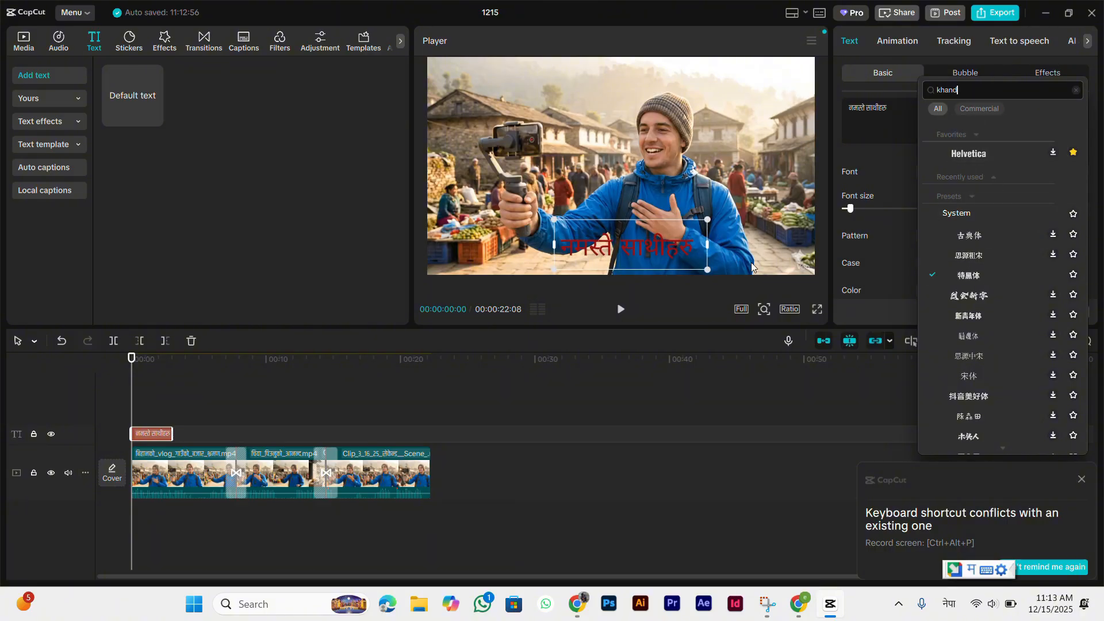
- Close the font list, return the playhead to the beginning and reselect the "नमस्ते साथीहरु" caption
{"action": "left_click", "coordinate": [743, 391]}
{"action": "left_click", "coordinate": [743, 391]}
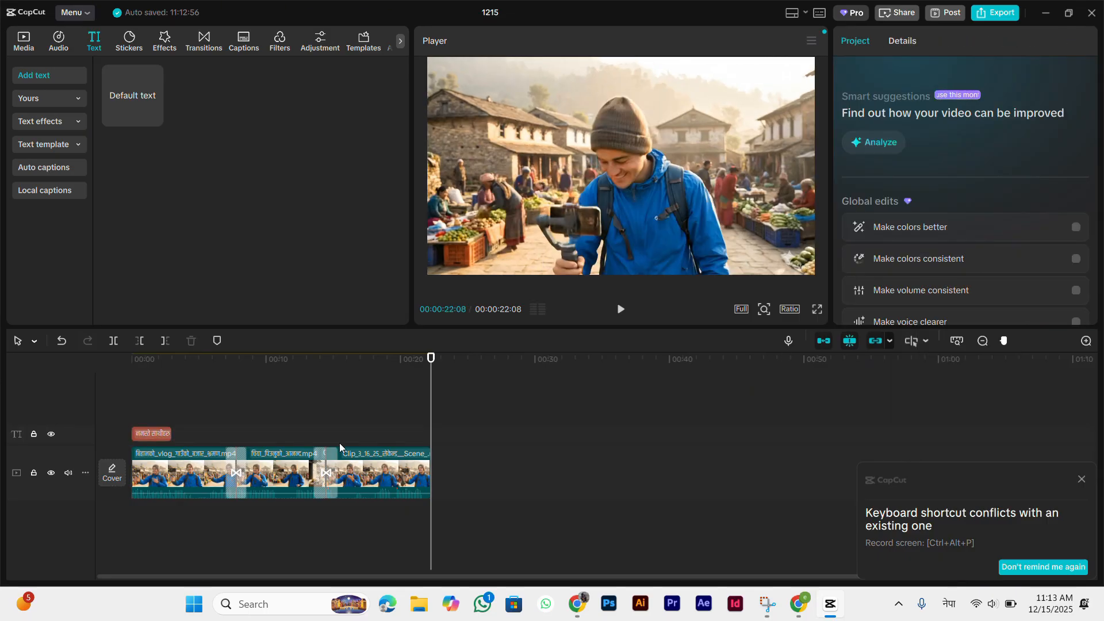
{"action": "left_click_drag", "start_coordinate": [430, 422], "coordinate": [116, 412]}
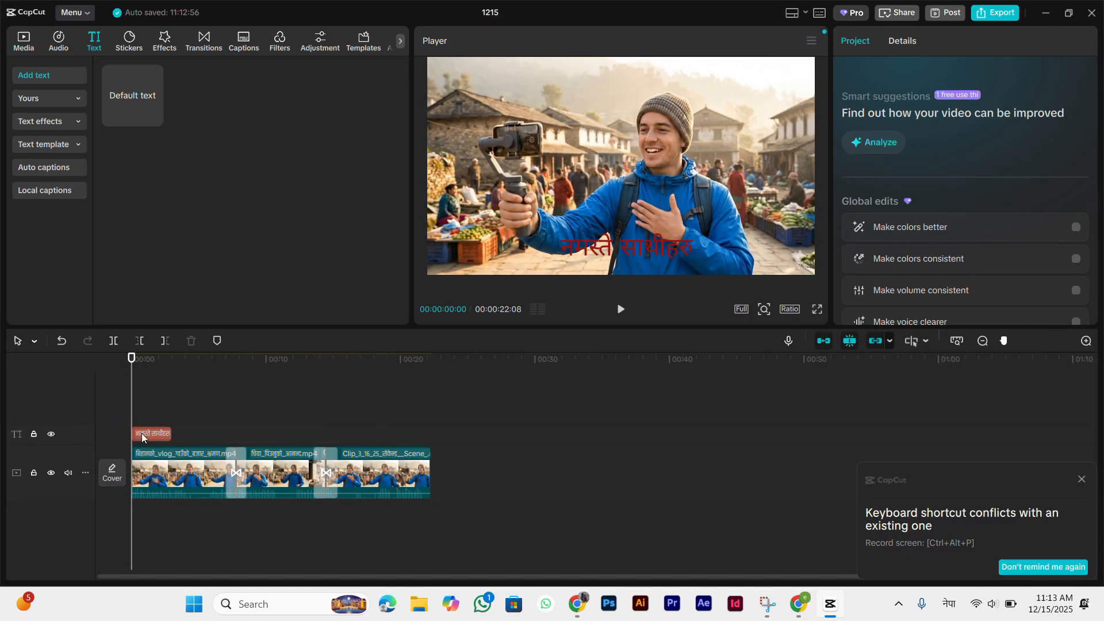
{"action": "left_click", "coordinate": [646, 268]}
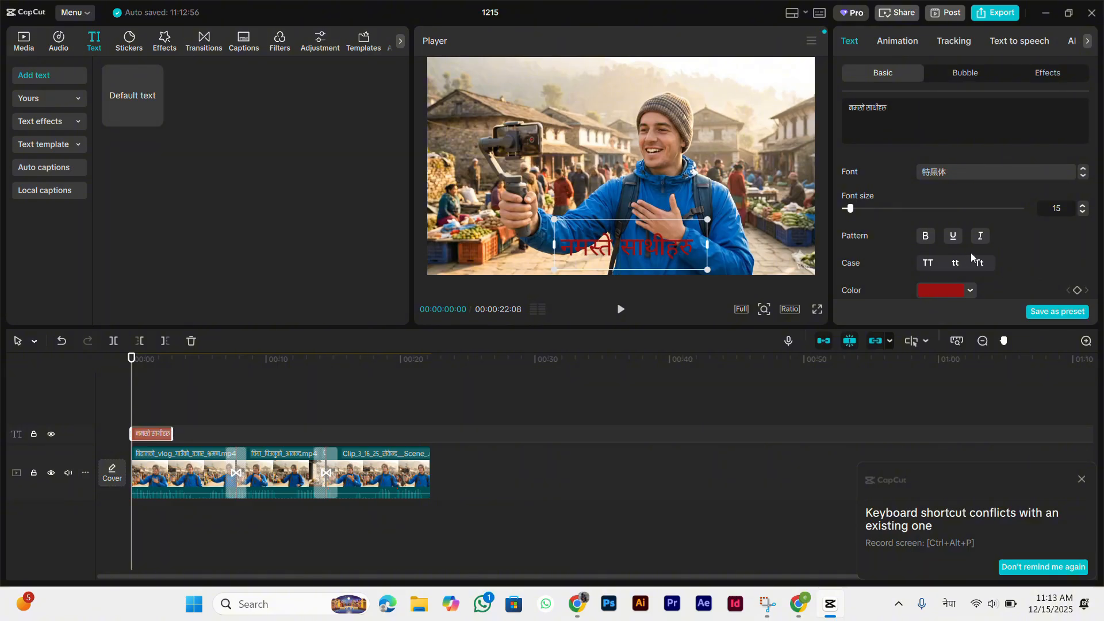
- Try several preset styles on the caption, including outlined white, yellow and purple-background ones, ending with black text on a yellow background
{"action": "scroll", "coordinate": [979, 251], "scroll_direction": "down", "scroll_amount": 5}
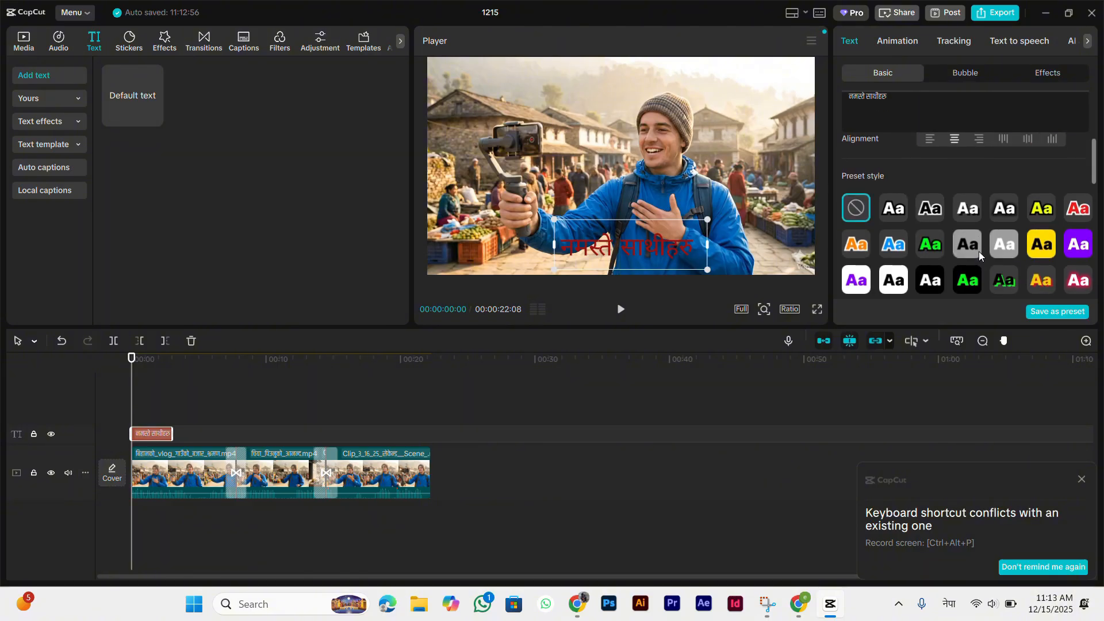
{"action": "left_click", "coordinate": [967, 208]}
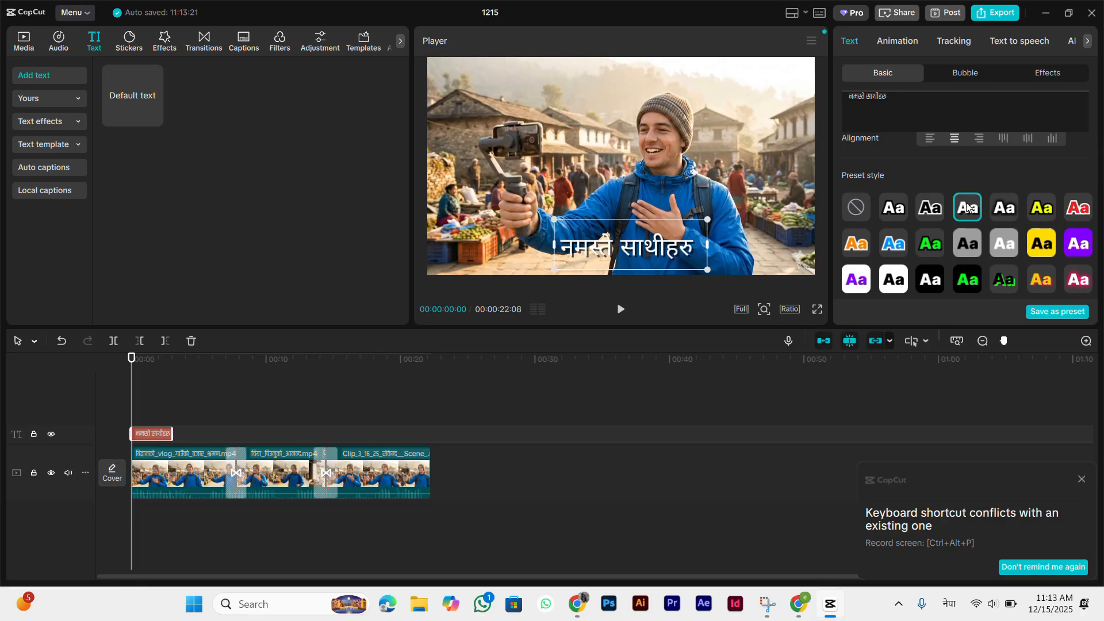
{"action": "left_click", "coordinate": [895, 211]}
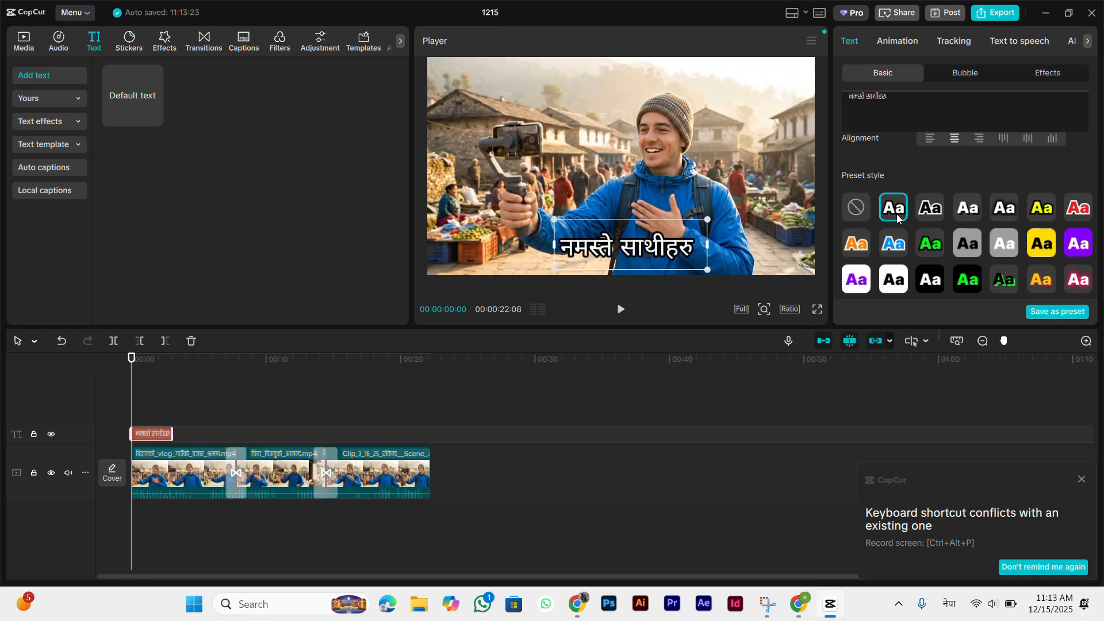
{"action": "left_click", "coordinate": [967, 209]}
{"action": "left_click", "coordinate": [1044, 215]}
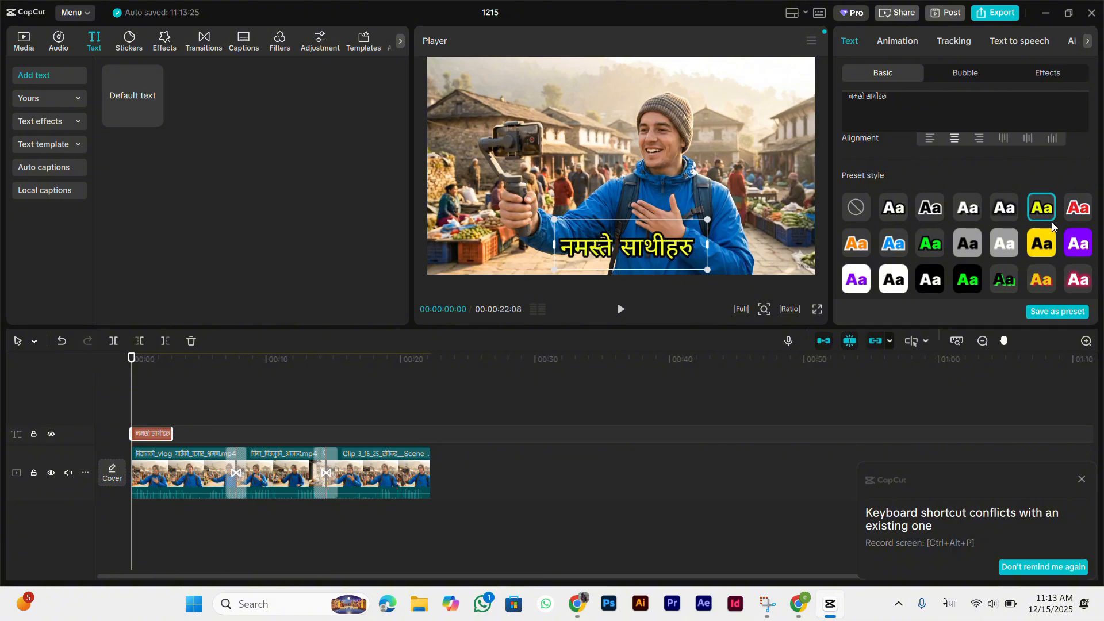
{"action": "left_click", "coordinate": [1044, 250]}
{"action": "left_click", "coordinate": [1075, 250]}
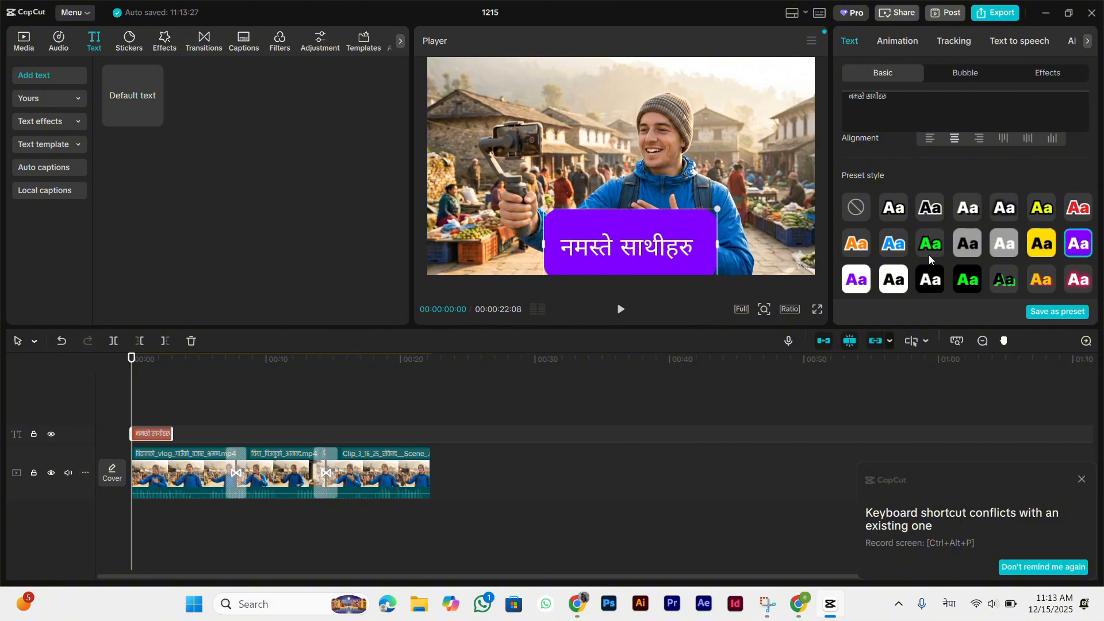
{"action": "left_click", "coordinate": [1038, 248]}
- Scale the caption to 102% and set its font size to 10
{"action": "scroll", "coordinate": [1038, 247], "scroll_direction": "down", "scroll_amount": 5}
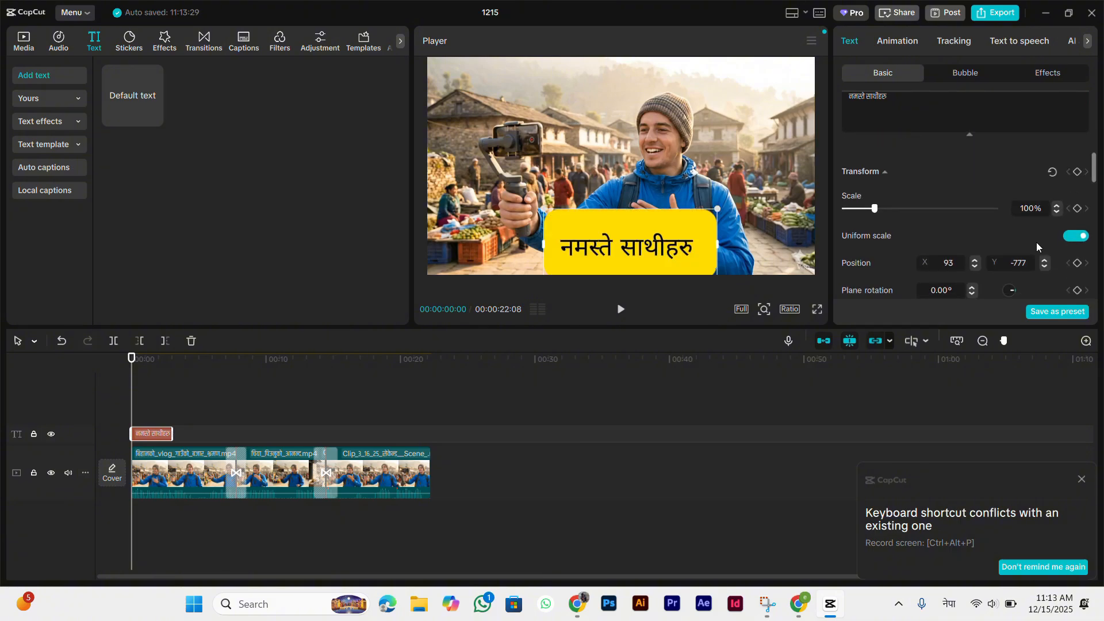
{"action": "mouse_move", "coordinate": [892, 212]}
{"action": "left_mouse_down"}
{"action": "mouse_move", "coordinate": [858, 210]}
{"action": "mouse_move", "coordinate": [873, 211]}
{"action": "left_mouse_up"}
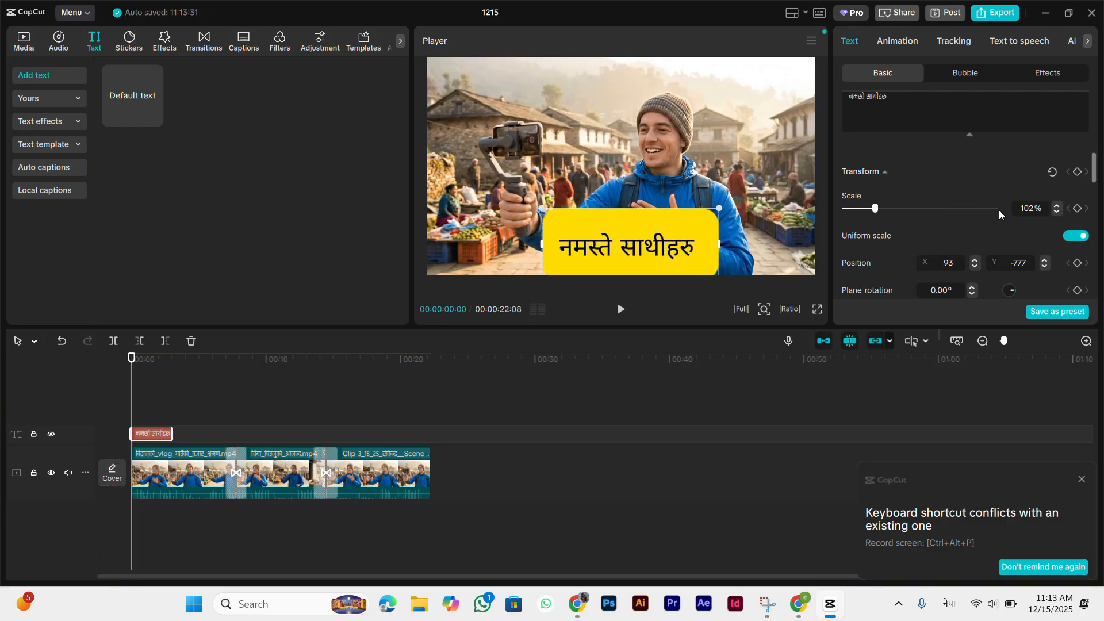
{"action": "scroll", "coordinate": [999, 214], "scroll_direction": "up", "scroll_amount": 5}
{"action": "scroll", "coordinate": [1030, 241], "scroll_direction": "up", "scroll_amount": 3}
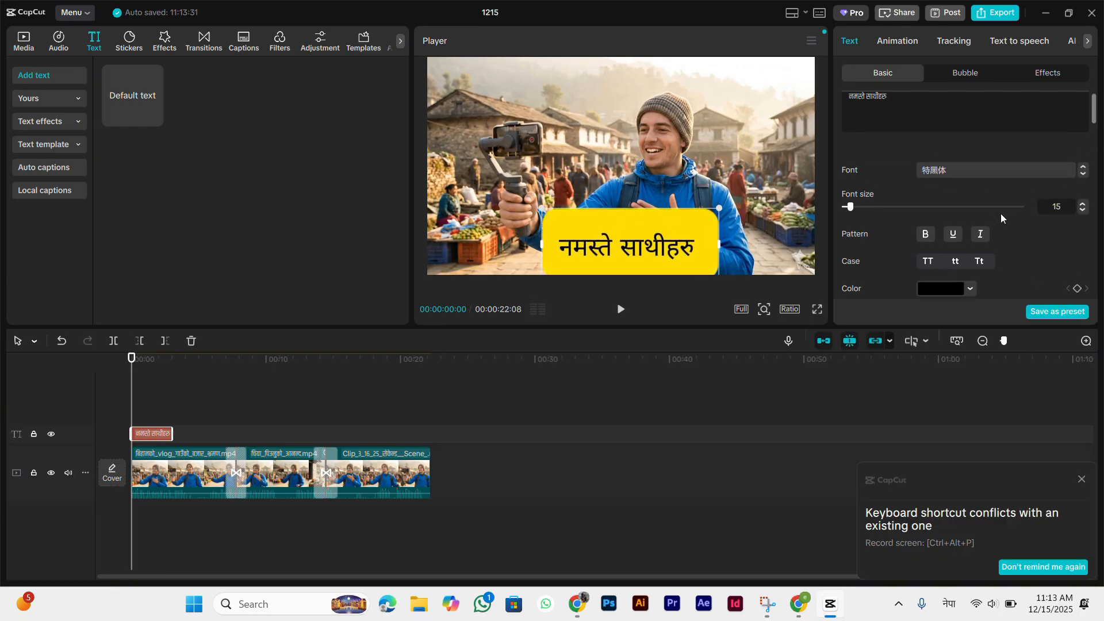
{"action": "mouse_move", "coordinate": [854, 210]}
{"action": "left_mouse_down"}
{"action": "mouse_move", "coordinate": [881, 212]}
{"action": "mouse_move", "coordinate": [847, 210]}
{"action": "left_mouse_up"}
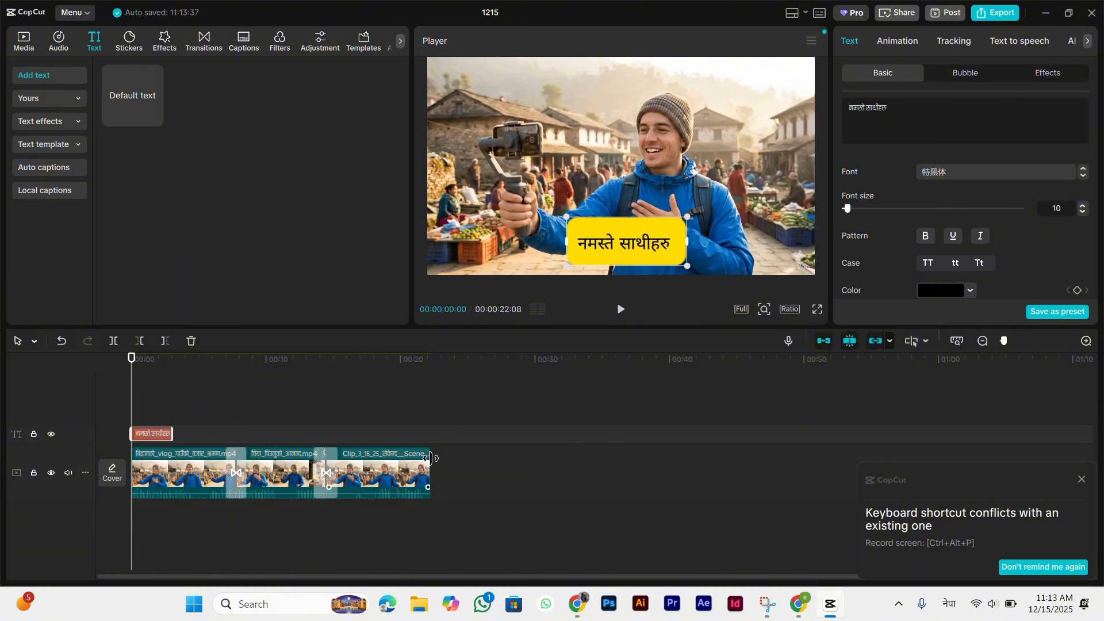
- Apply the preset style of white text with a black outline and enlarge the caption in the video frame
{"action": "scroll", "coordinate": [981, 246], "scroll_direction": "down", "scroll_amount": 3}
{"action": "left_click", "coordinate": [971, 213]}
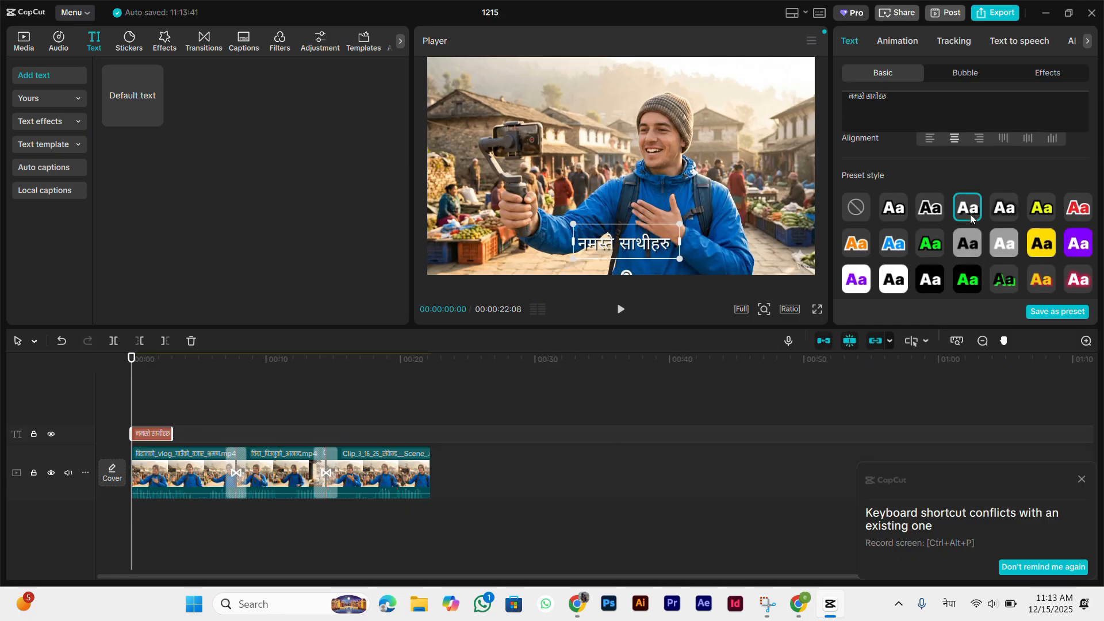
{"action": "left_click", "coordinate": [934, 214]}
{"action": "left_click", "coordinate": [896, 213]}
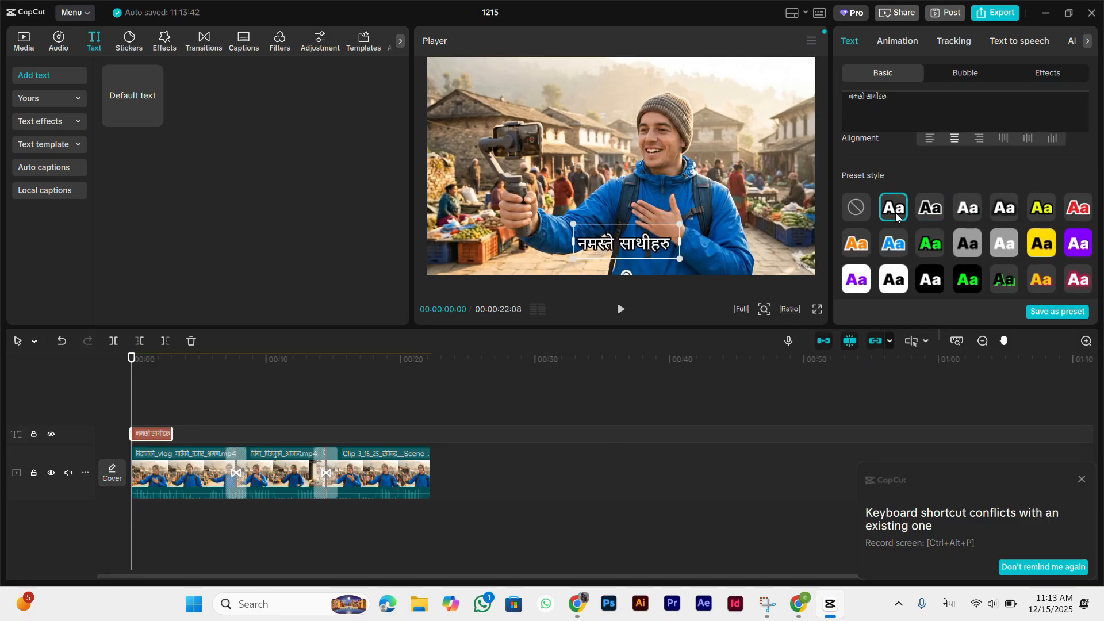
{"action": "mouse_move", "coordinate": [681, 260]}
{"action": "left_mouse_down"}
{"action": "mouse_move", "coordinate": [701, 265]}
{"action": "mouse_move", "coordinate": [688, 239]}
{"action": "left_mouse_up"}
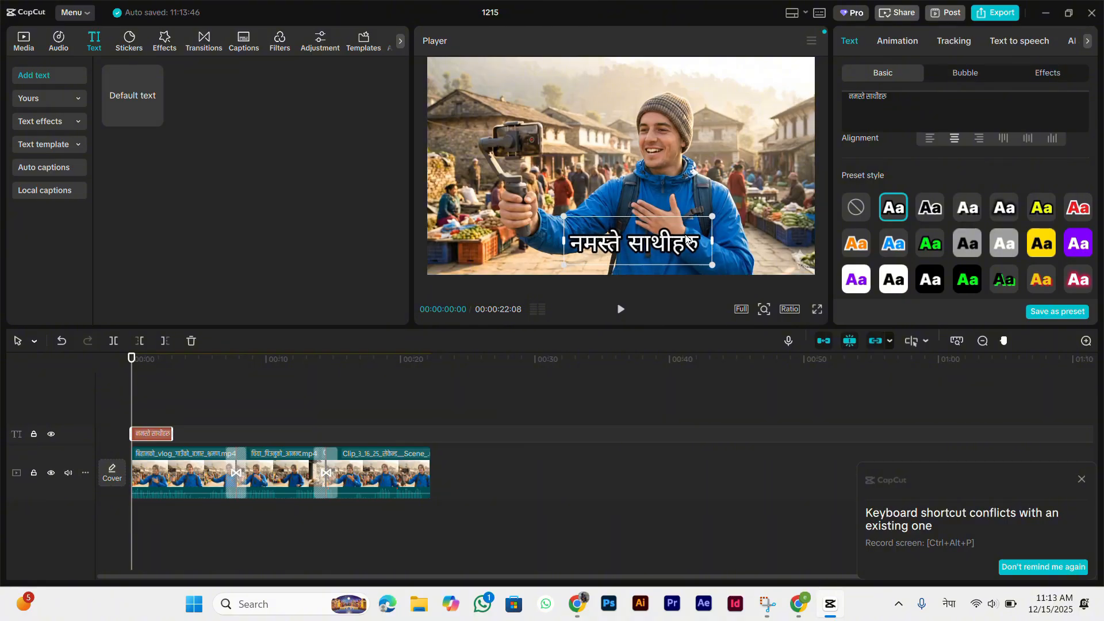
- Play the opening and trim the end of the caption clip to a length of about one second
{"action": "key", "text": "space"}
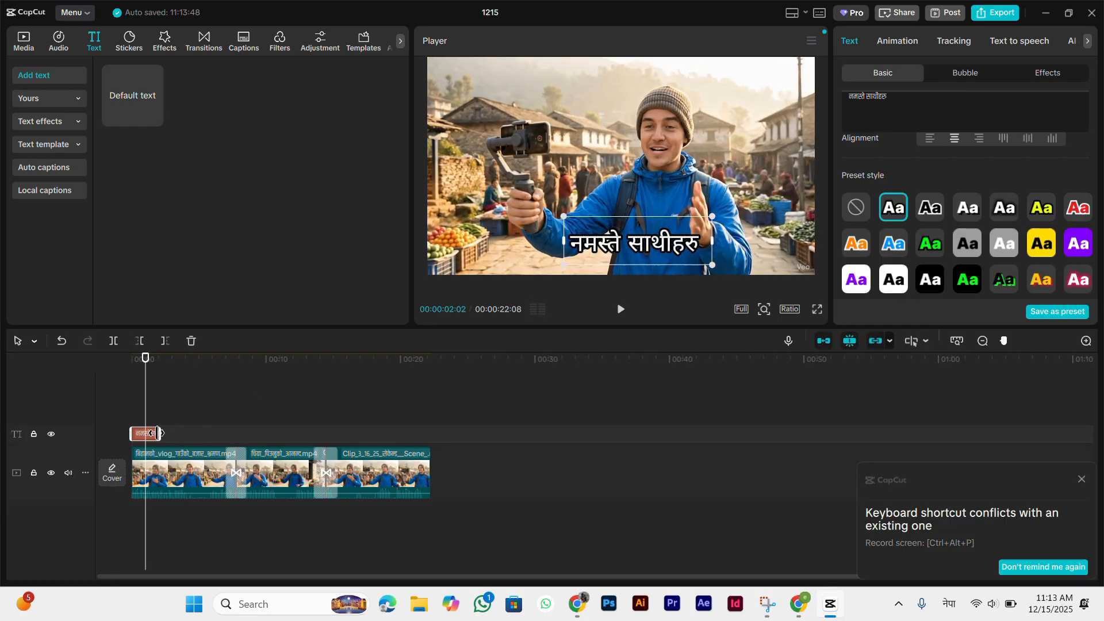
{"action": "left_click_drag", "start_coordinate": [171, 433], "coordinate": [146, 432]}
{"action": "left_click", "coordinate": [217, 416]}
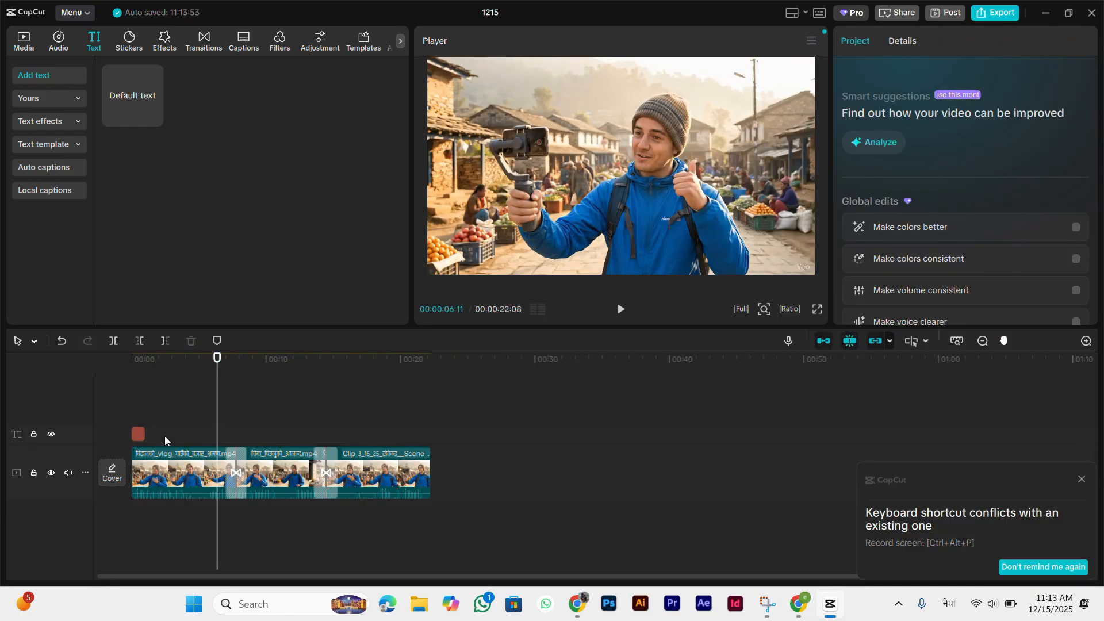
- Duplicate the trimmed caption clip directly after the first one and play that part of the video
{"action": "left_click", "coordinate": [140, 434]}
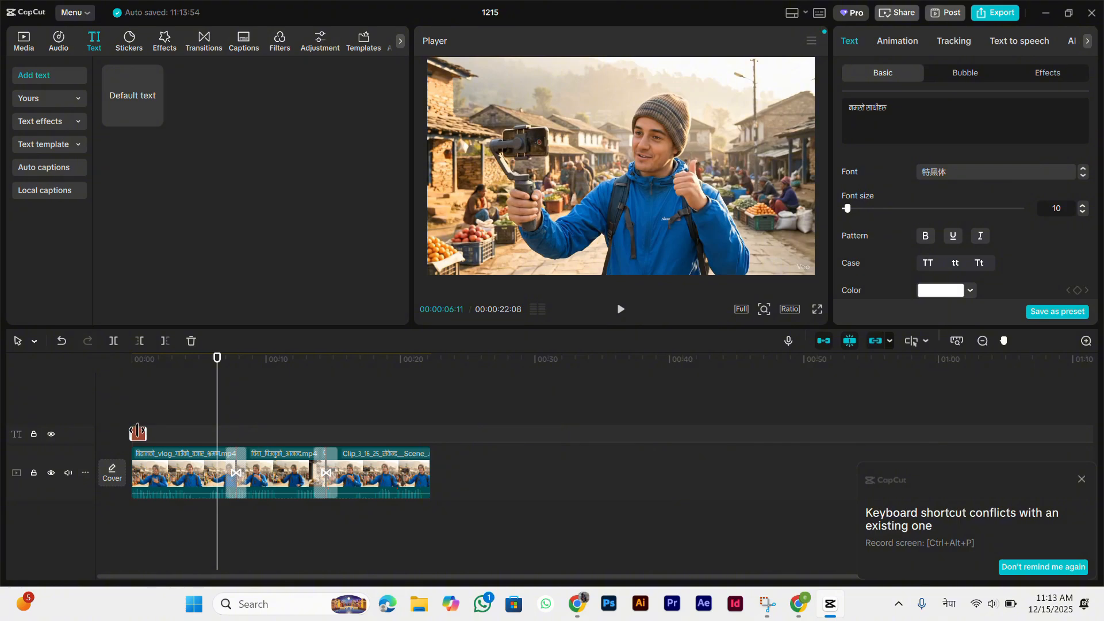
{"action": "left_click_drag", "start_coordinate": [137, 433], "coordinate": [156, 433]}
{"action": "left_click_drag", "start_coordinate": [219, 409], "coordinate": [145, 409]}
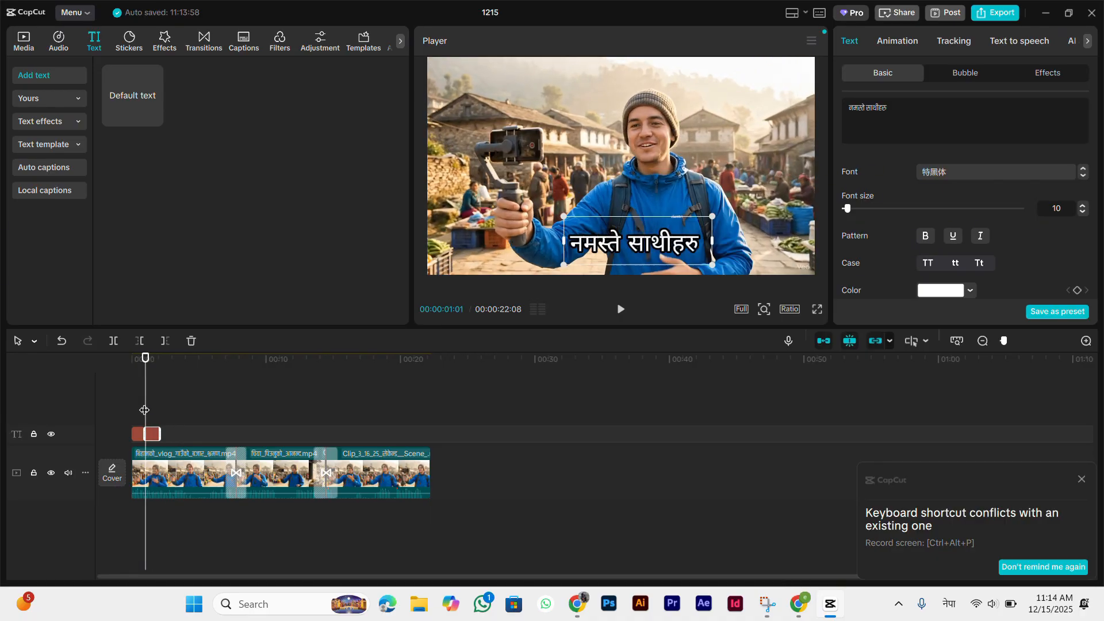
{"action": "key", "text": "space"}
{"action": "key", "text": "space"}
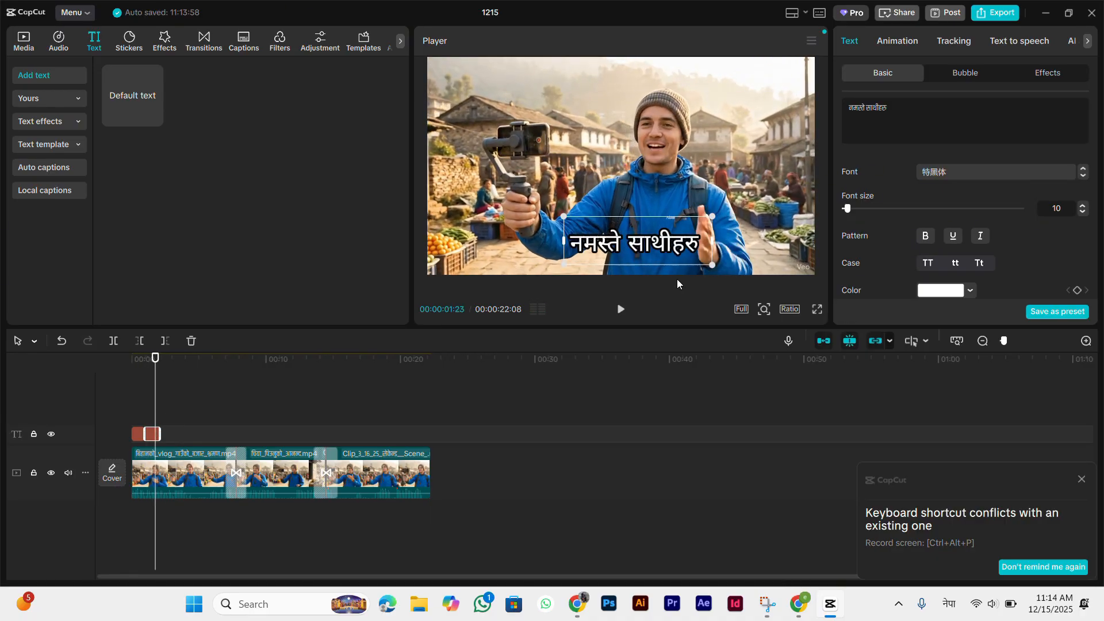
- Replace the second caption's text with "यो बिहानको समयमा"
{"action": "double_click", "coordinate": [645, 249]}
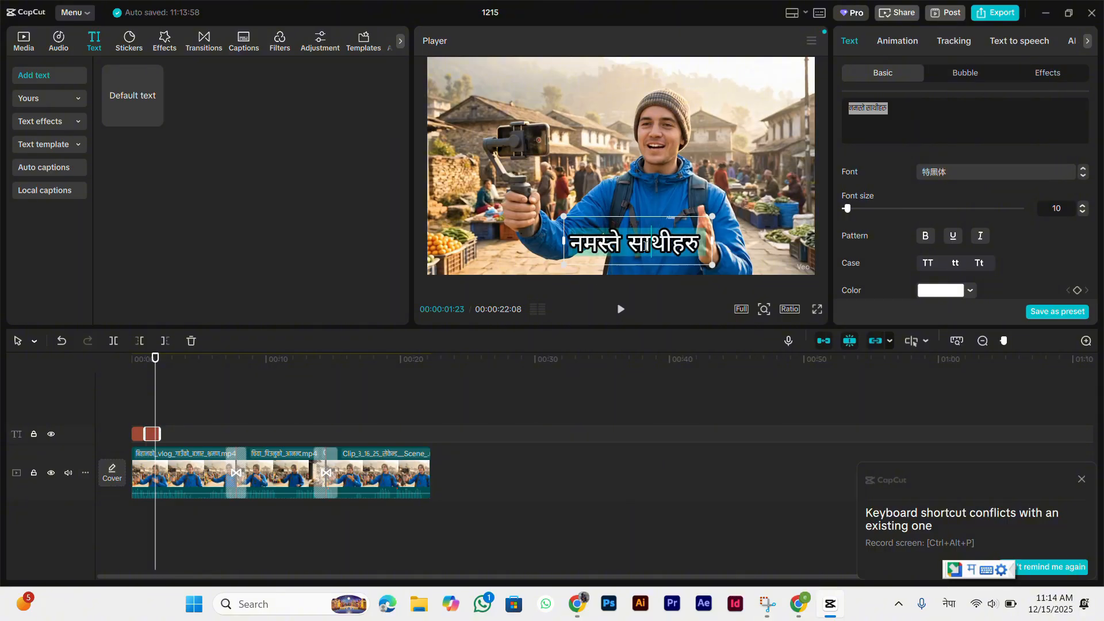
{"action": "key", "text": "ctrl+a"}
{"action": "key", "text": "BackSpace"}
{"action": "type", "text": "yo"}
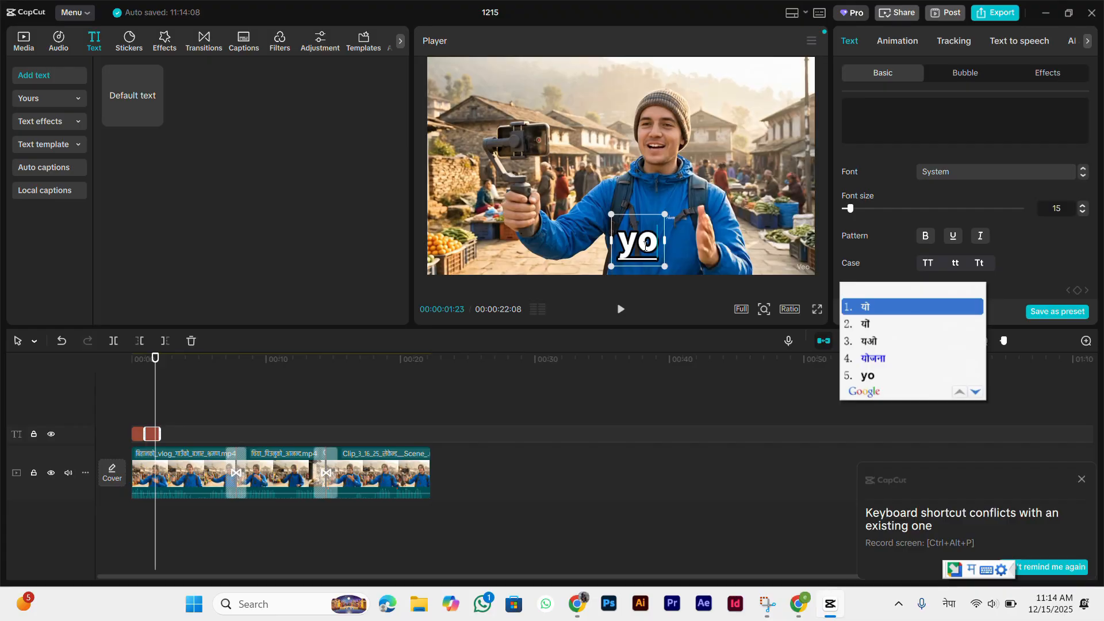
{"action": "key", "text": "space"}
{"action": "type", "text": "bihe"}
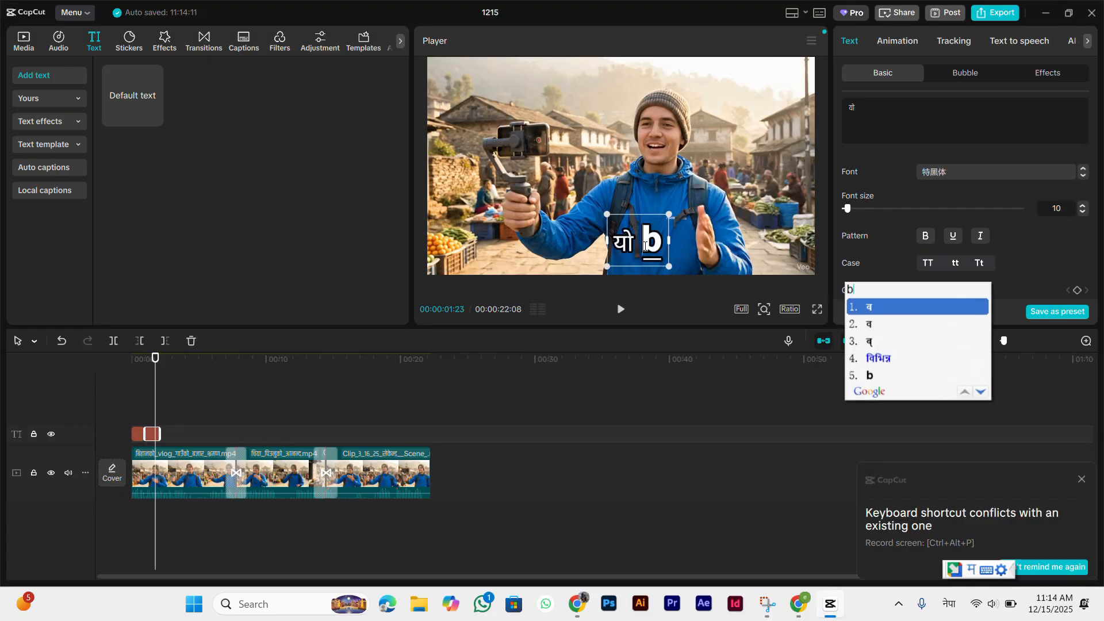
{"action": "type", "text": "na"}
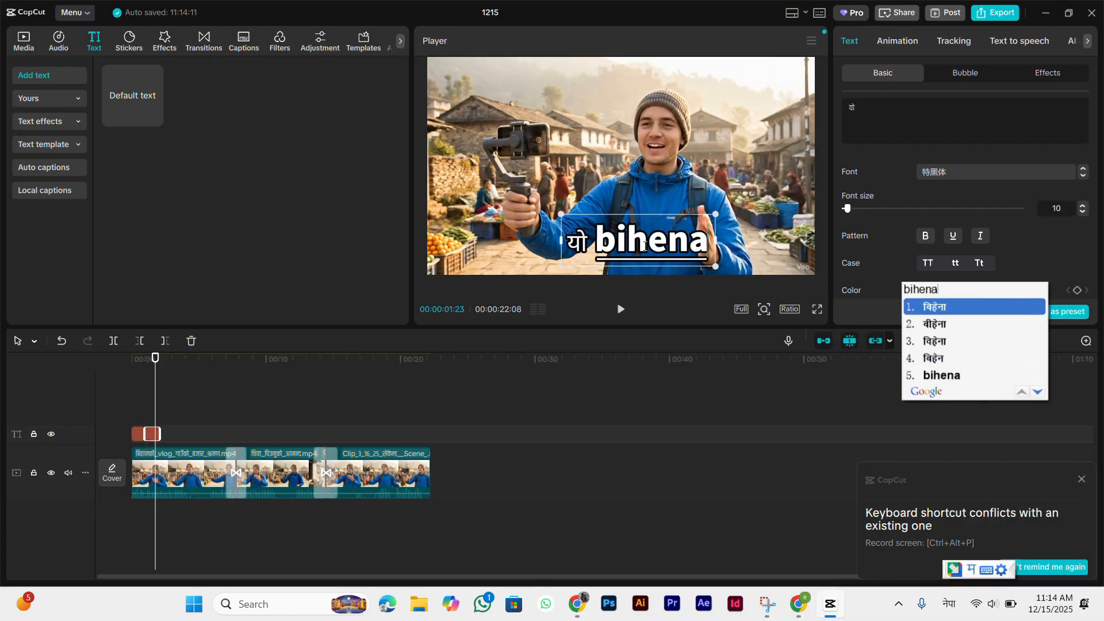
{"action": "key", "text": "BackSpace"}
{"action": "key", "text": "BackSpace"}
{"action": "key", "text": "BackSpace"}
{"action": "key", "text": "BackSpace"}
{"action": "key", "text": "BackSpace"}
{"action": "key", "text": "BackSpace"}
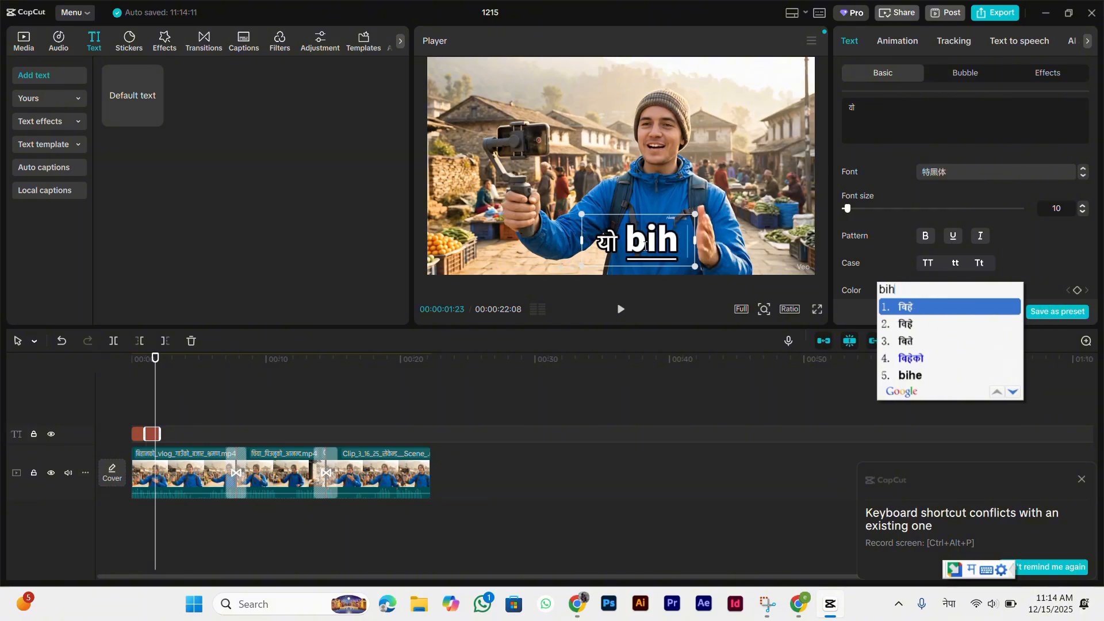
{"action": "type", "text": "bihana"}
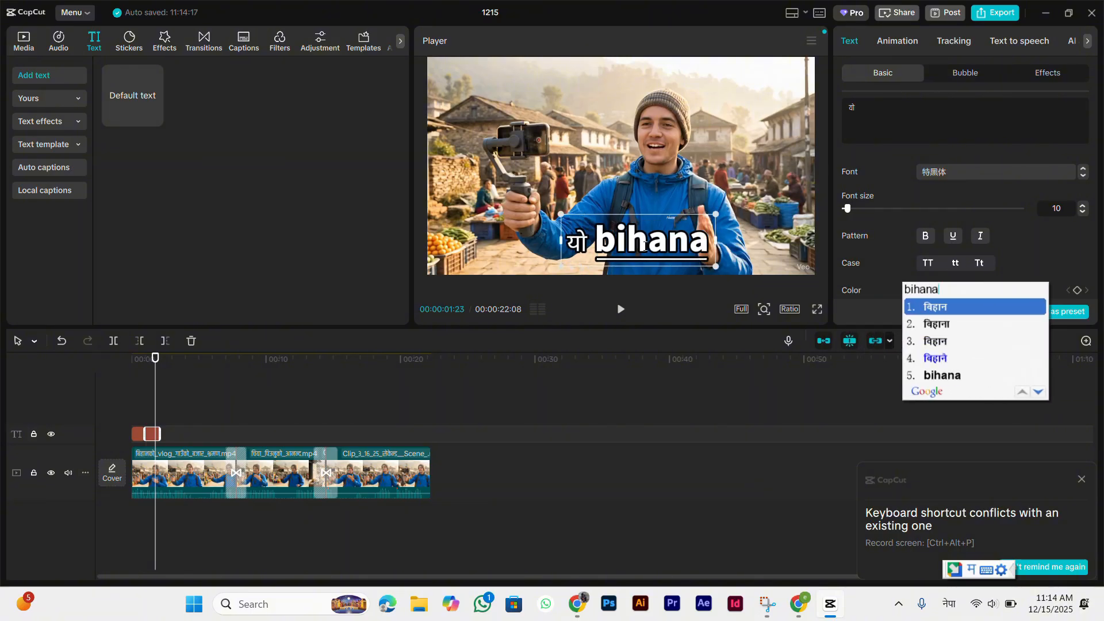
{"action": "key", "text": "space"}
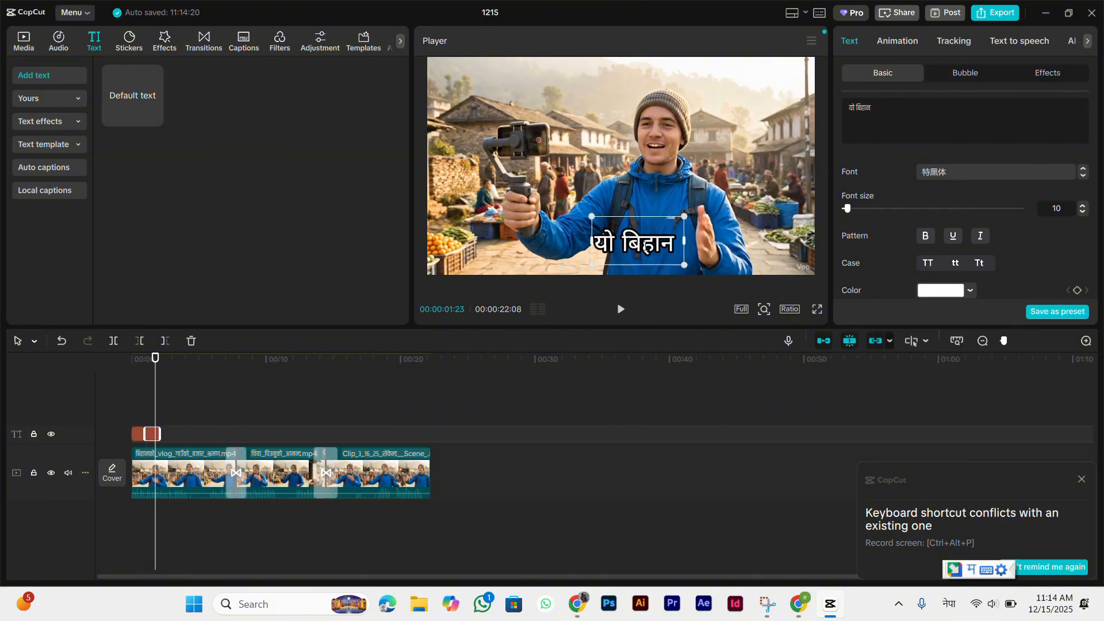
{"action": "type", "text": "ko"}
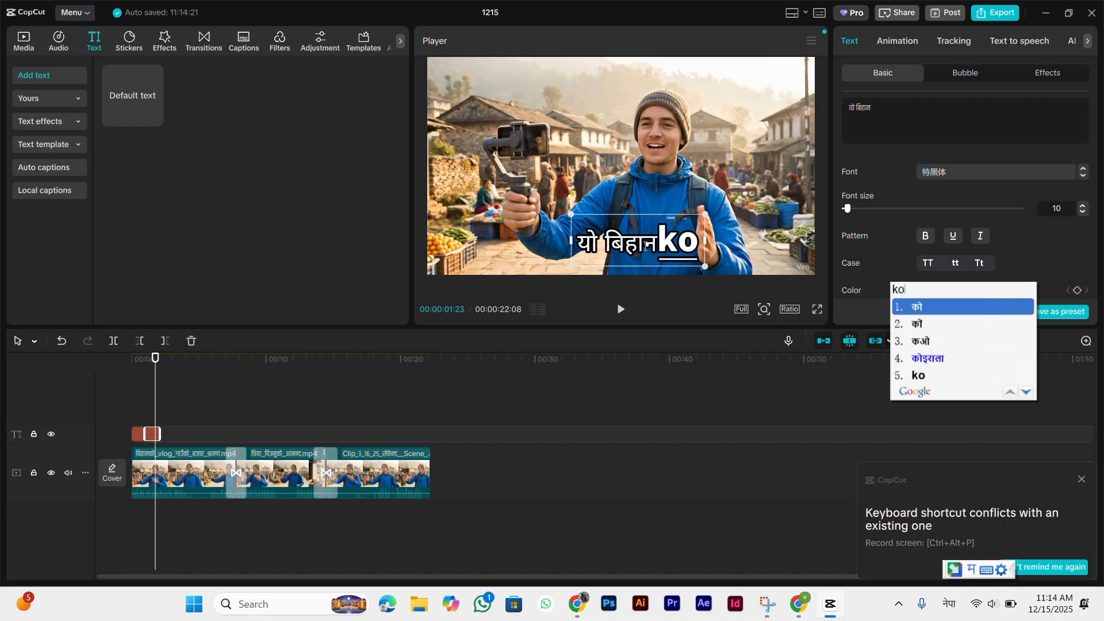
{"action": "key", "text": "space"}
{"action": "type", "text": "samay"}
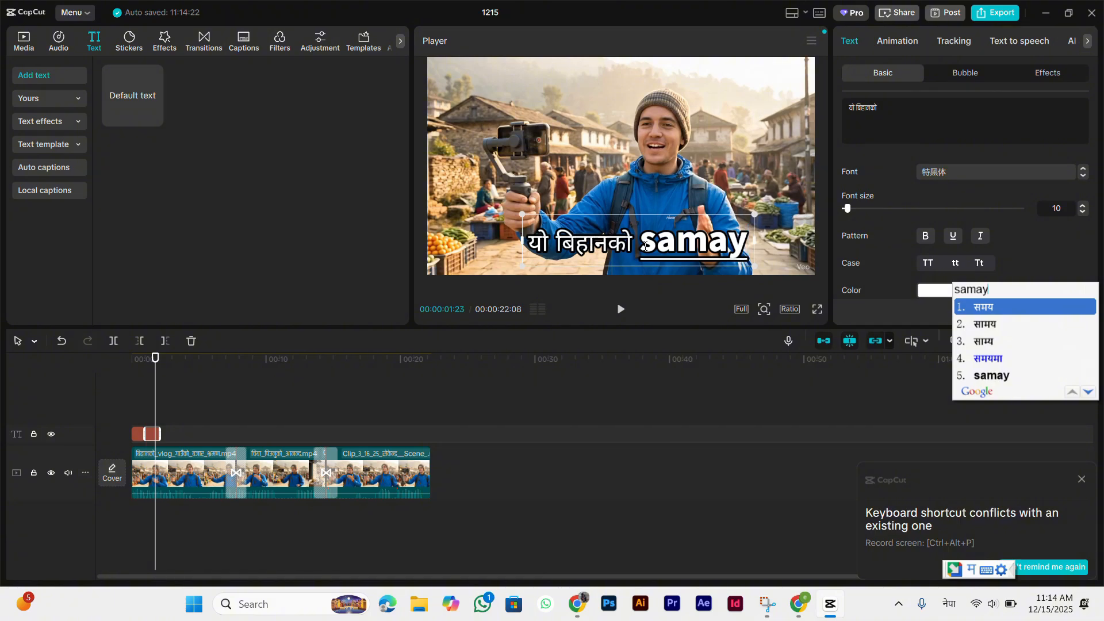
{"action": "key", "text": "space"}
{"action": "type", "text": "ma"}
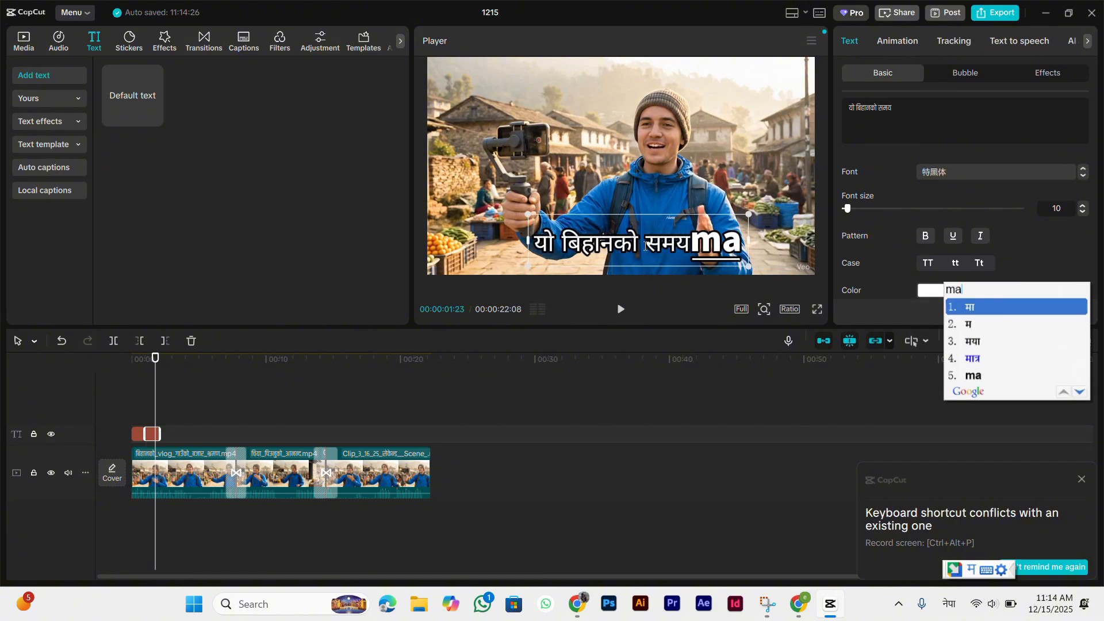
{"action": "key", "text": "space"}
- Play the opening from the start to check both captions, and scrub through to the end of the video
{"action": "left_click", "coordinate": [338, 410]}
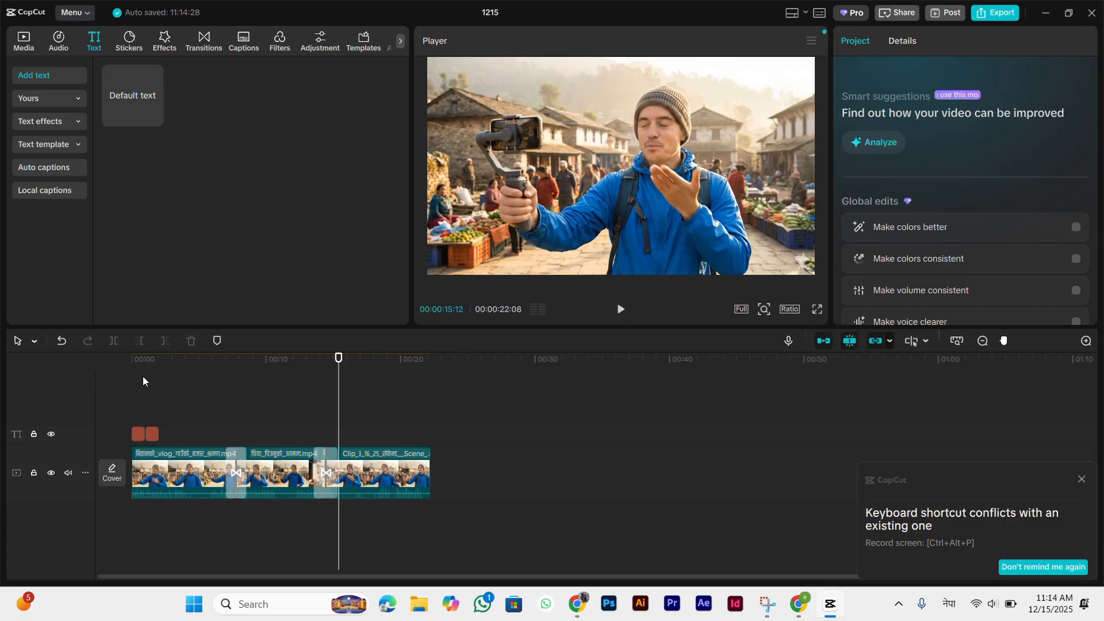
{"action": "left_click_drag", "start_coordinate": [339, 388], "coordinate": [12, 389]}
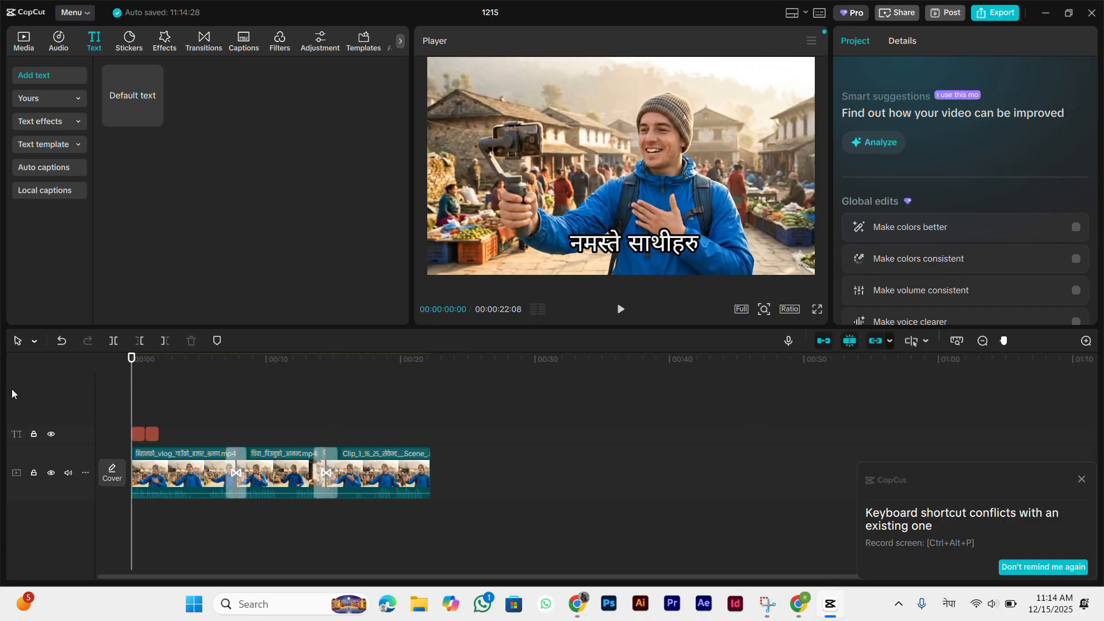
{"action": "key", "text": "space"}
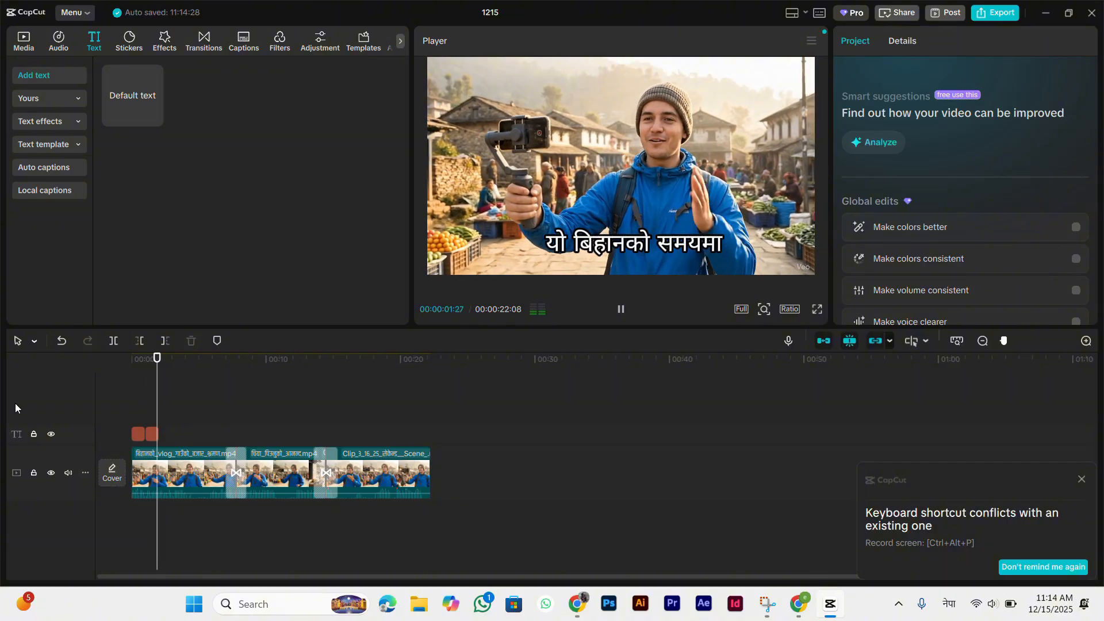
{"action": "key", "text": "space"}
{"action": "left_click_drag", "start_coordinate": [170, 420], "coordinate": [431, 424]}
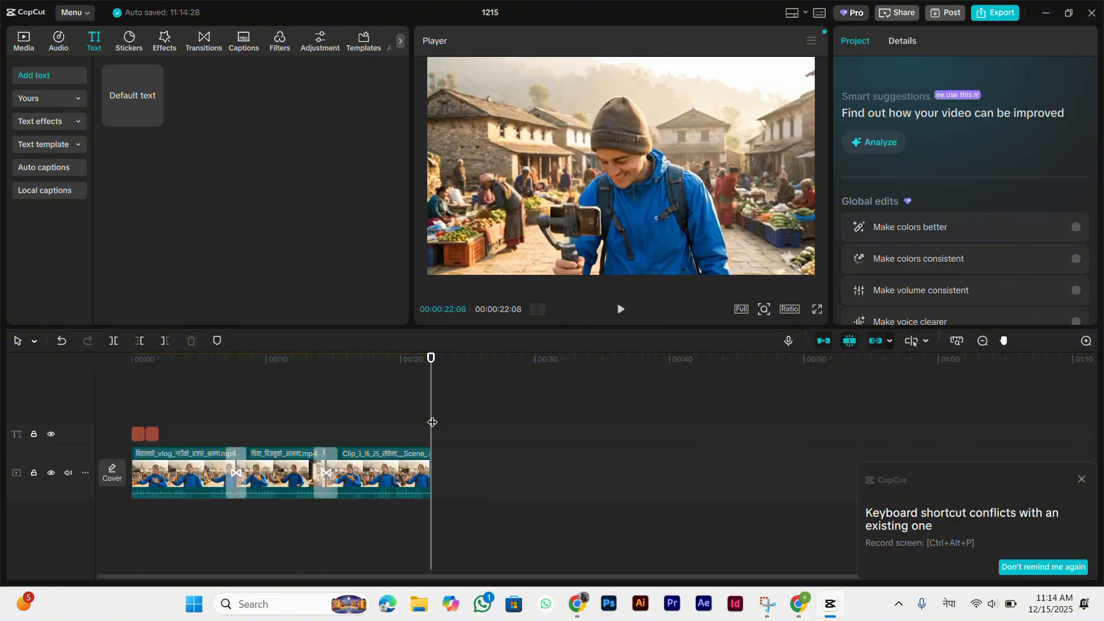
{"action": "left_click_drag", "start_coordinate": [432, 422], "coordinate": [77, 432]}
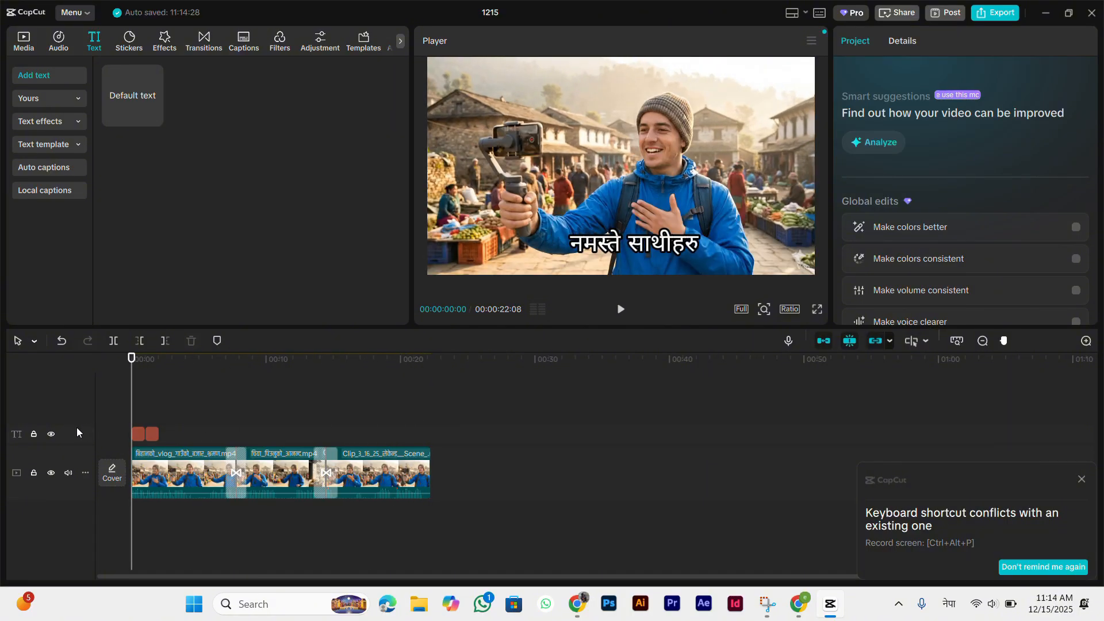
- Apply the Zoom In entrance animation to the first caption with a duration of 0.2 s
{"action": "left_click", "coordinate": [143, 436]}
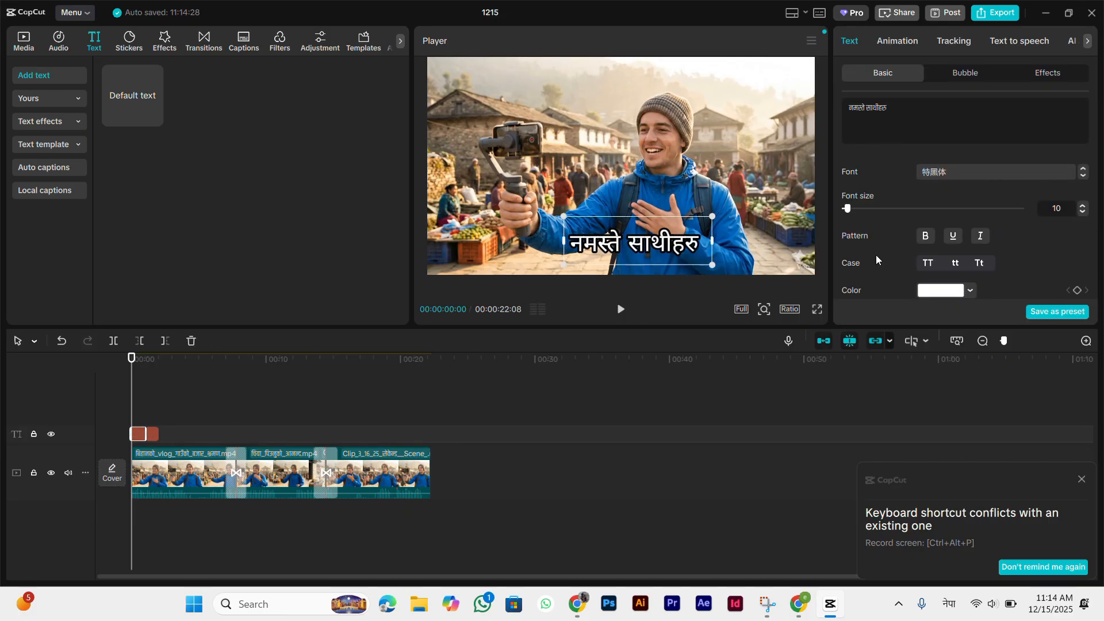
{"action": "scroll", "coordinate": [915, 216], "scroll_direction": "down", "scroll_amount": 10}
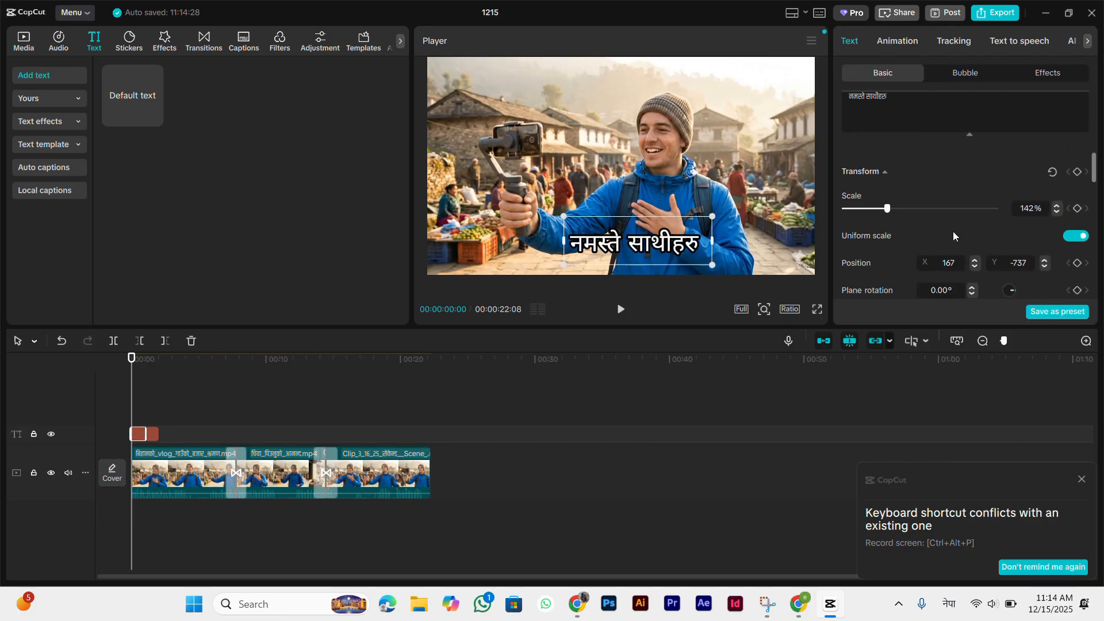
{"action": "scroll", "coordinate": [957, 232], "scroll_direction": "down", "scroll_amount": 5}
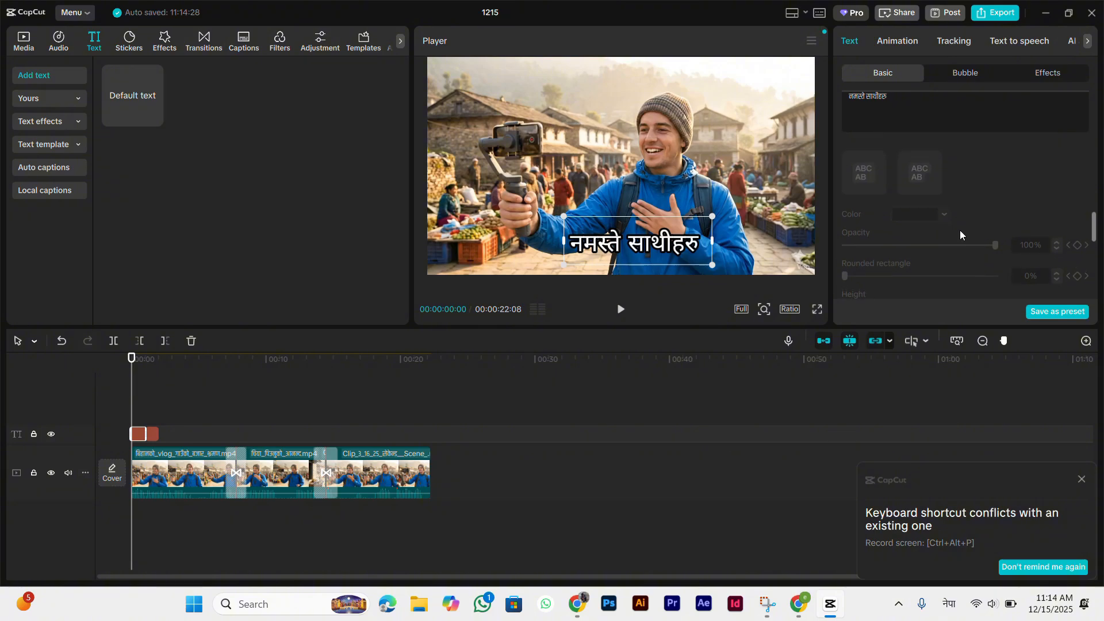
{"action": "scroll", "coordinate": [960, 230], "scroll_direction": "up", "scroll_amount": 12}
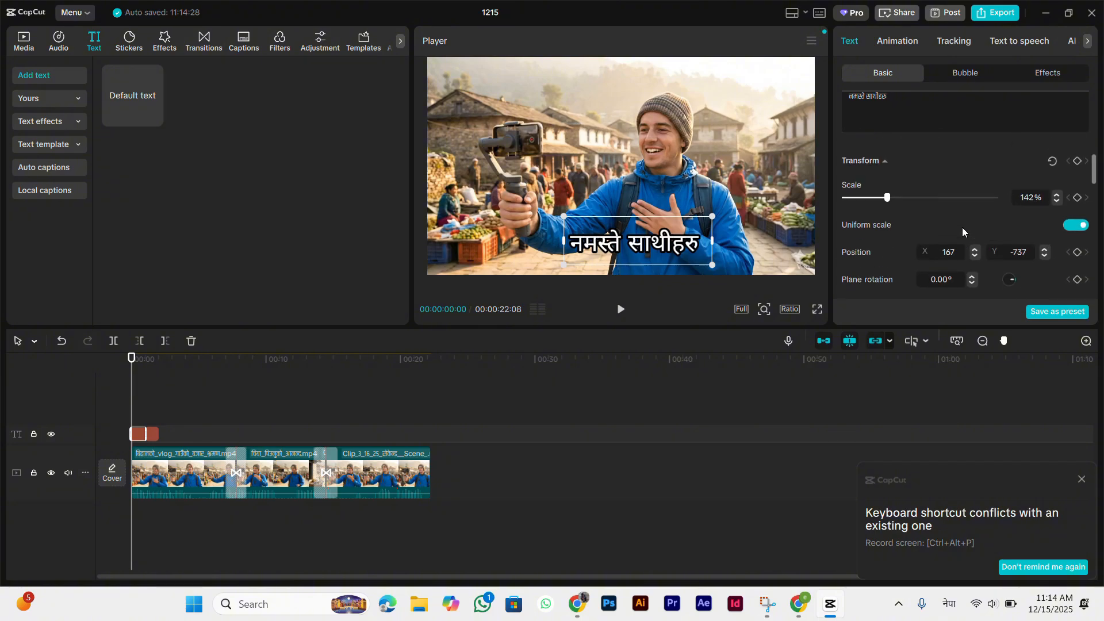
{"action": "scroll", "coordinate": [965, 220], "scroll_direction": "up", "scroll_amount": 1}
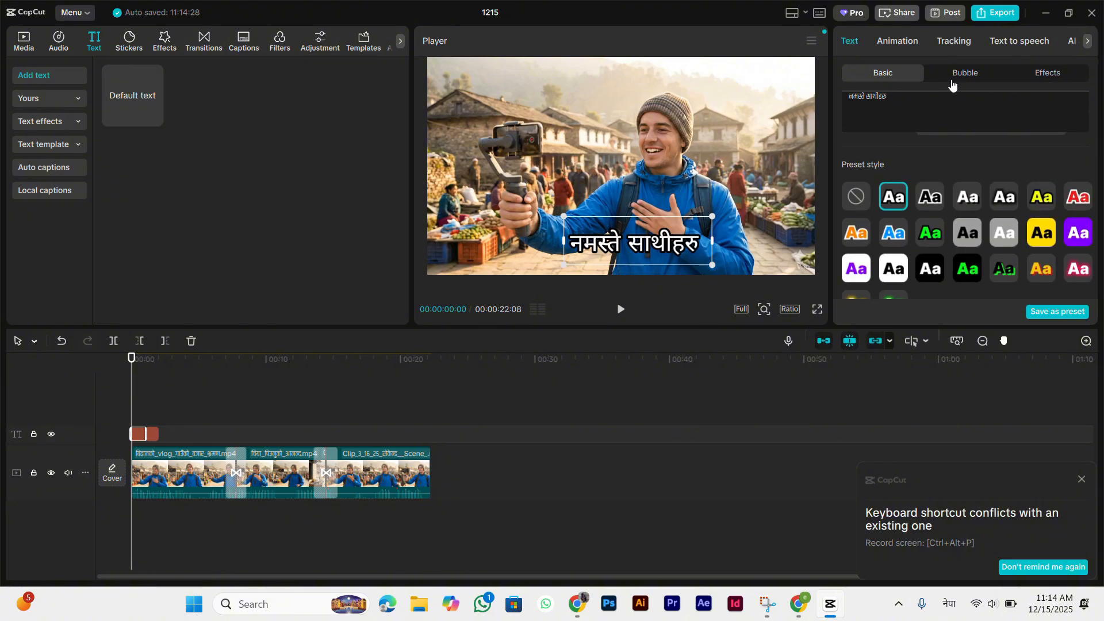
{"action": "left_click", "coordinate": [1044, 77]}
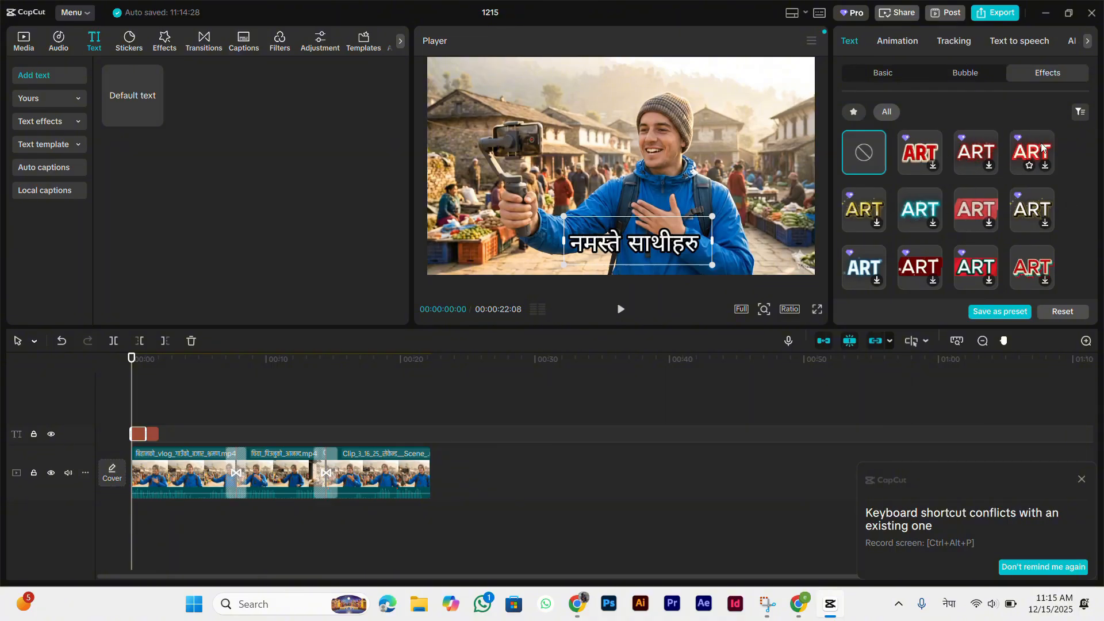
{"action": "left_click", "coordinate": [893, 45]}
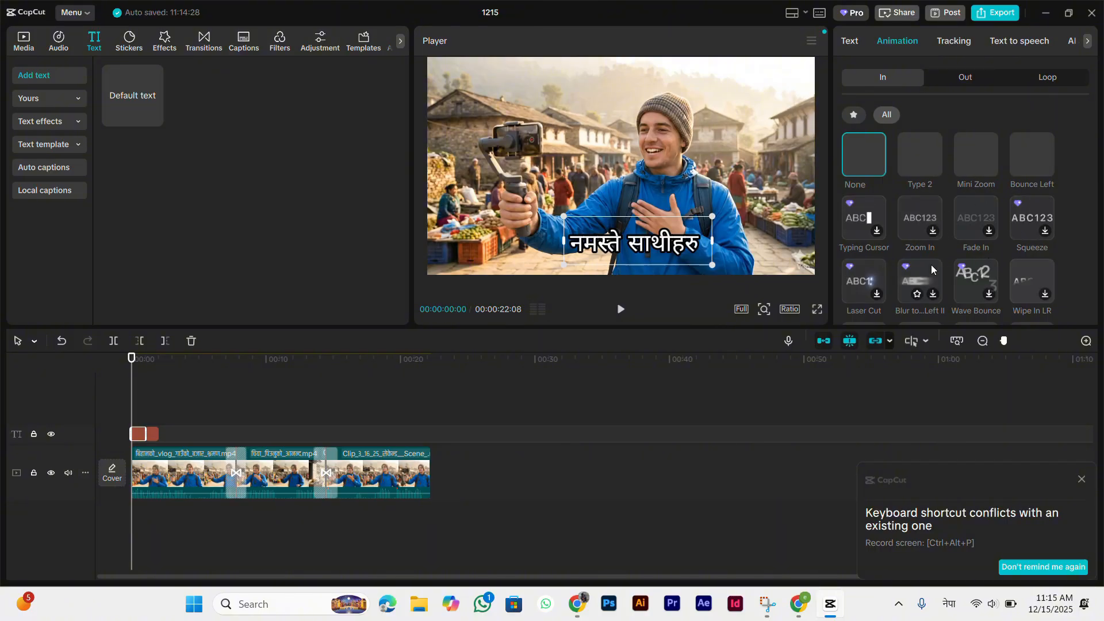
{"action": "left_click", "coordinate": [917, 225]}
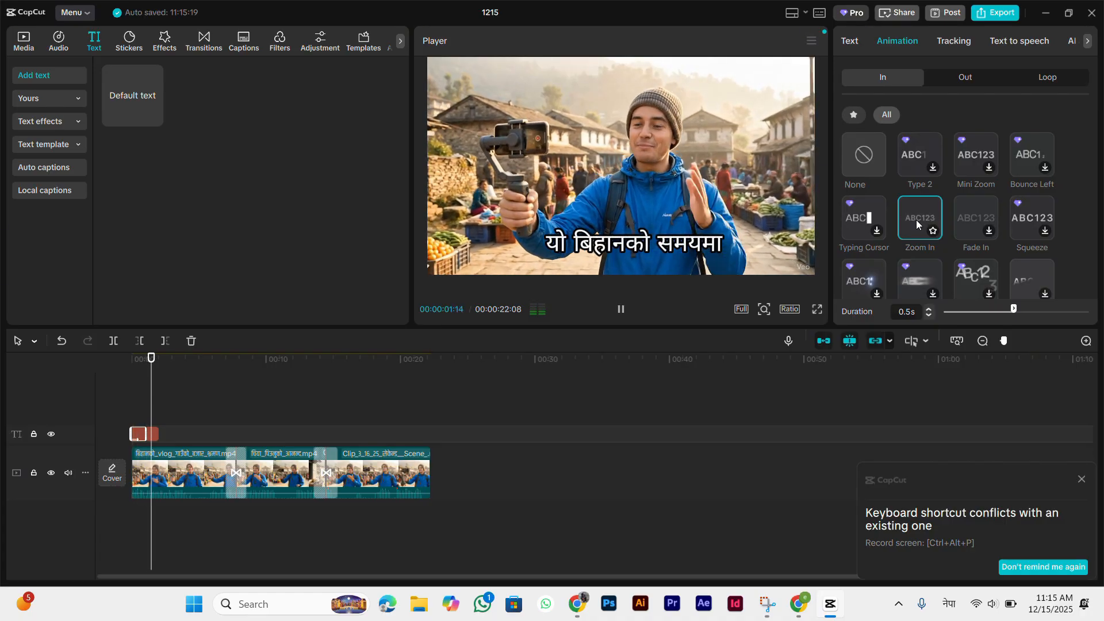
{"action": "left_click_drag", "start_coordinate": [153, 405], "coordinate": [132, 406]}
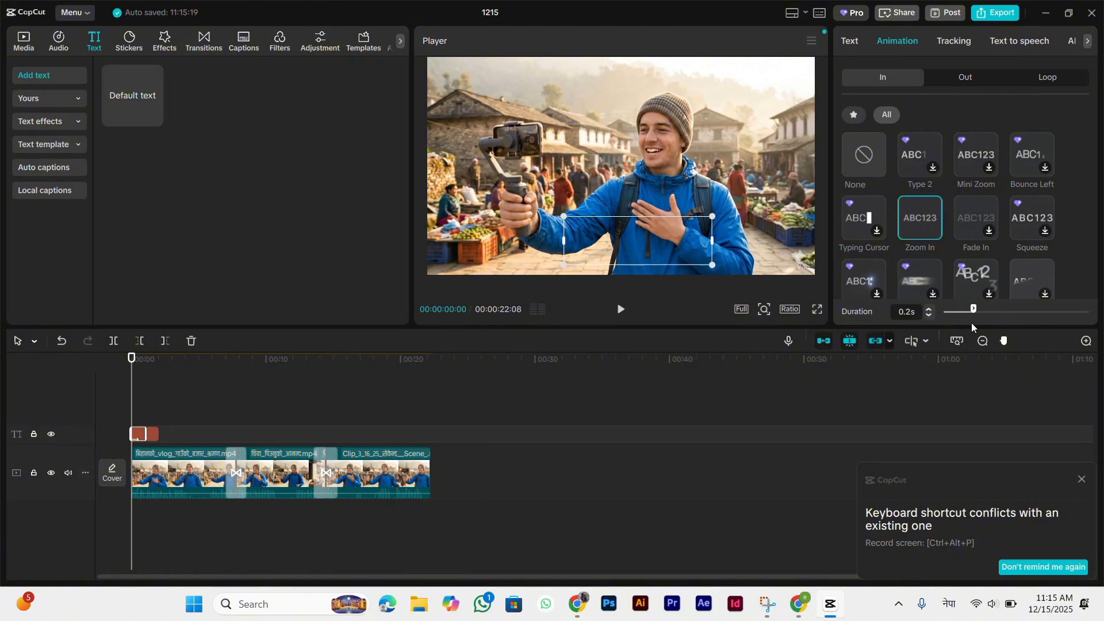
- Add the Zoom Out exit animation to the first caption with a duration of 0.2 s and play it back
{"action": "left_click", "coordinate": [965, 80]}
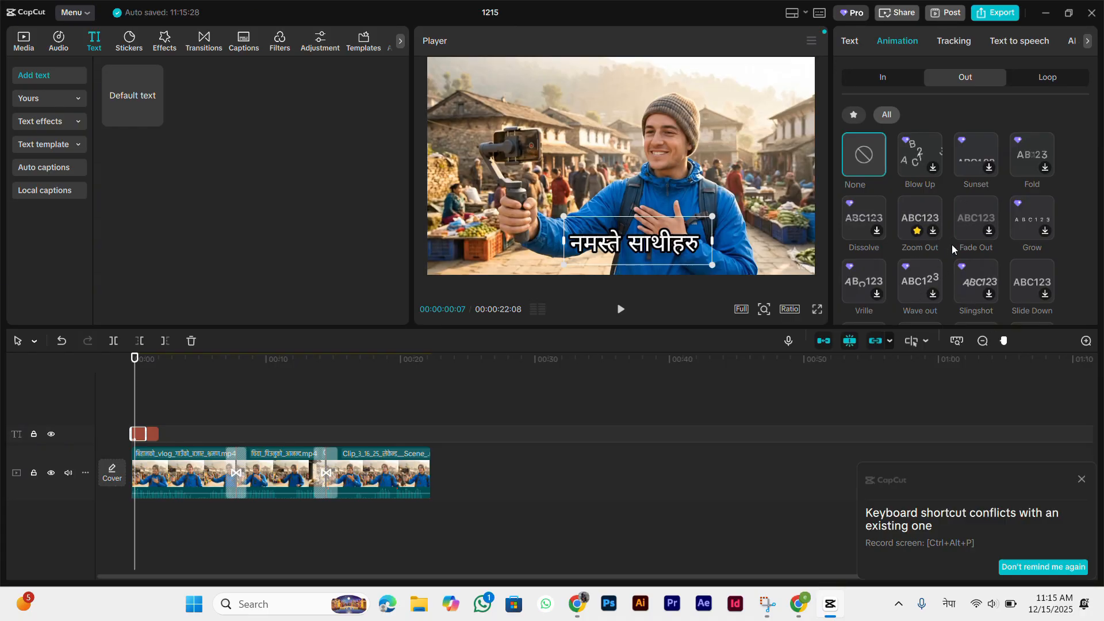
{"action": "left_click", "coordinate": [931, 239]}
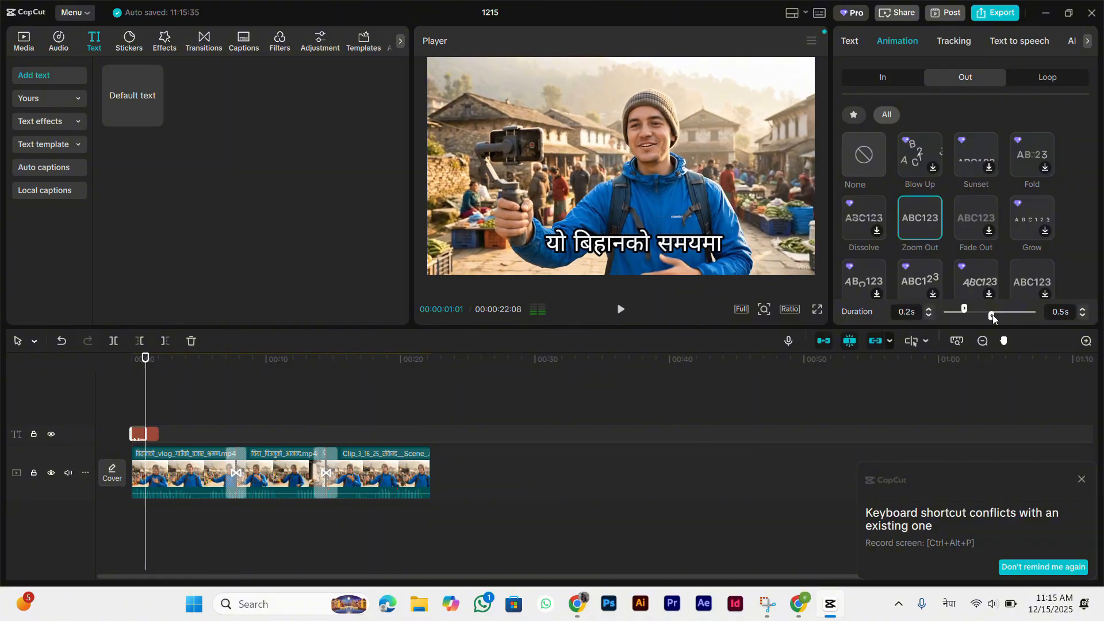
{"action": "key", "text": "space"}
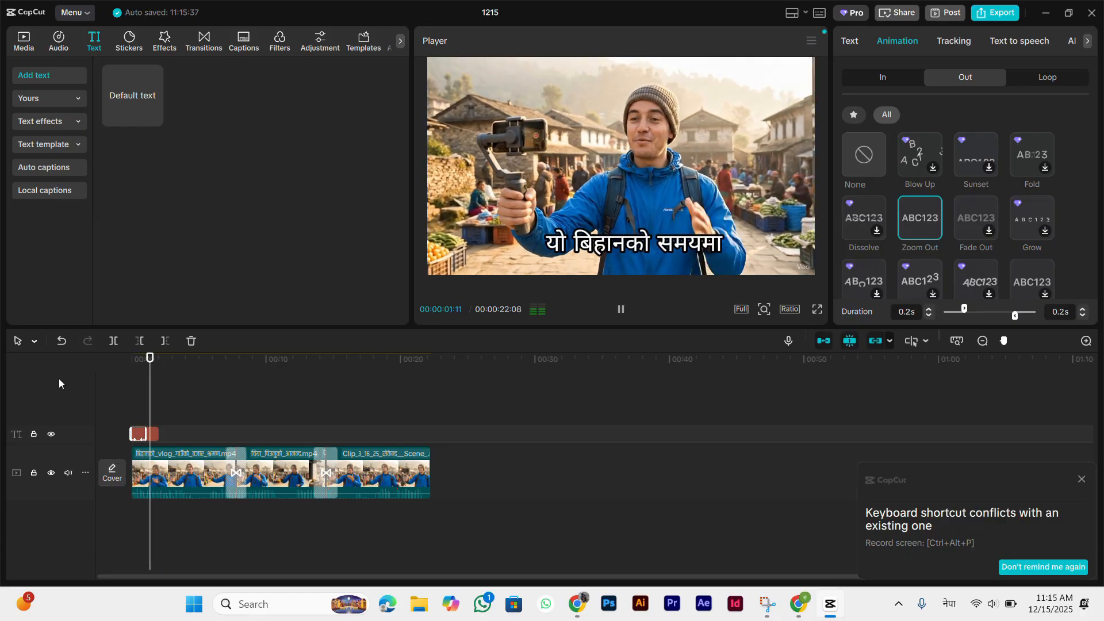
{"action": "left_click", "coordinate": [144, 422]}
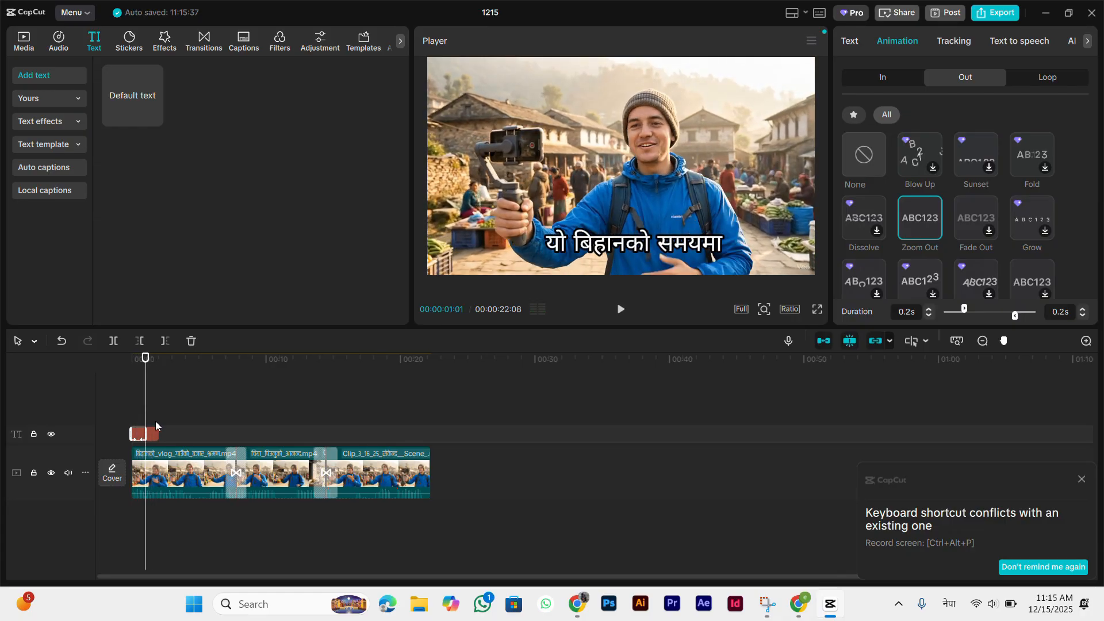
- Delete the second caption, put a copy of the animated first caption in its place and extend it to about 2.7 seconds
{"action": "left_click", "coordinate": [213, 387]}
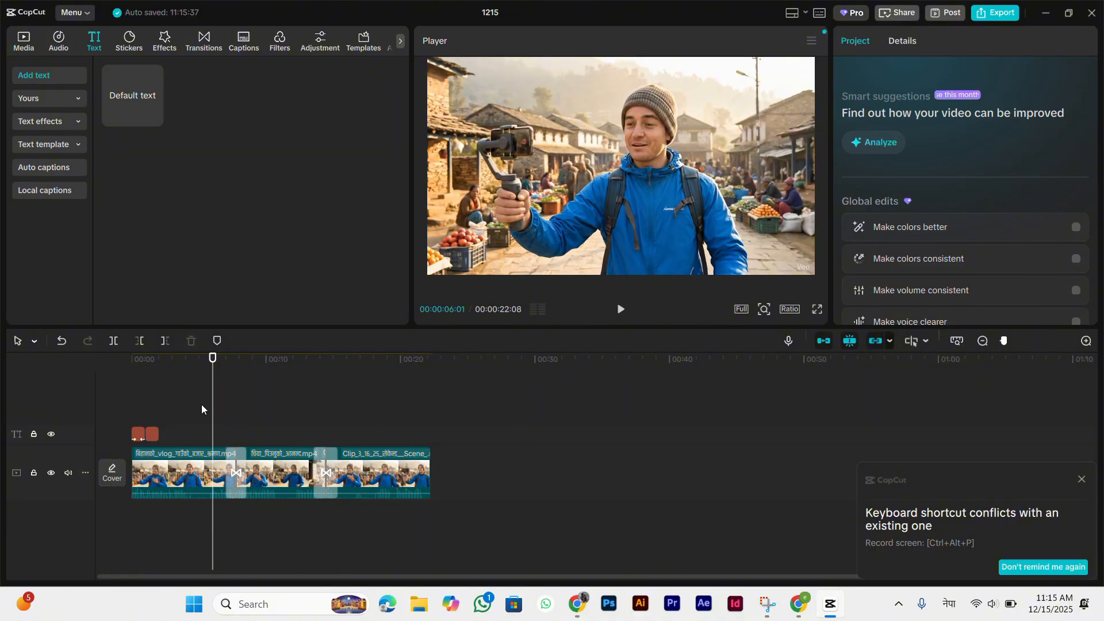
{"action": "left_click", "coordinate": [111, 406]}
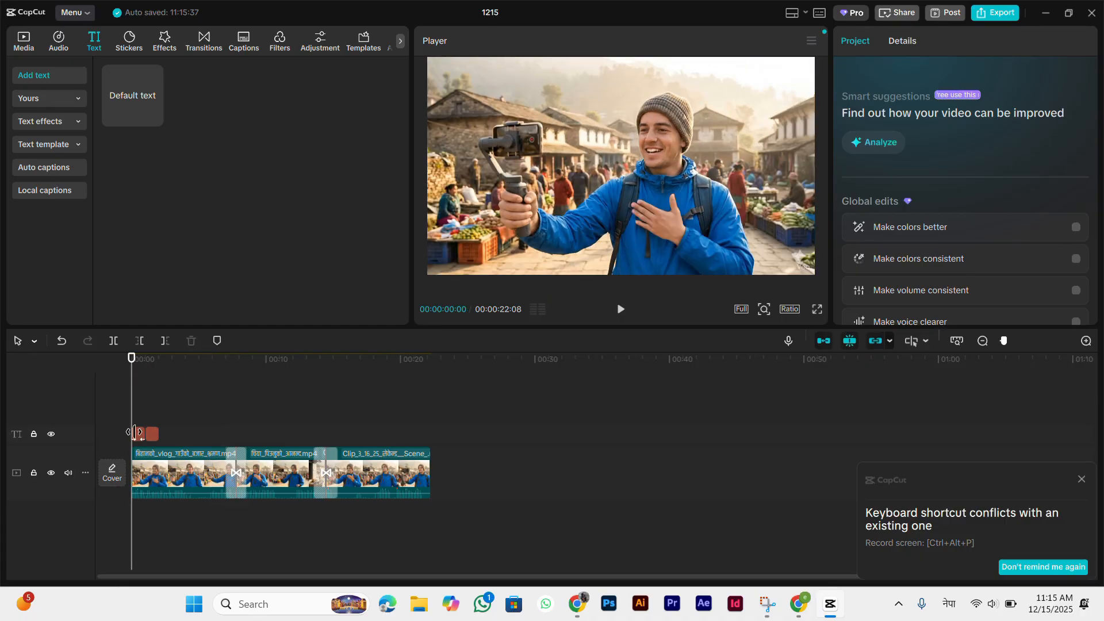
{"action": "left_click", "coordinate": [269, 404]}
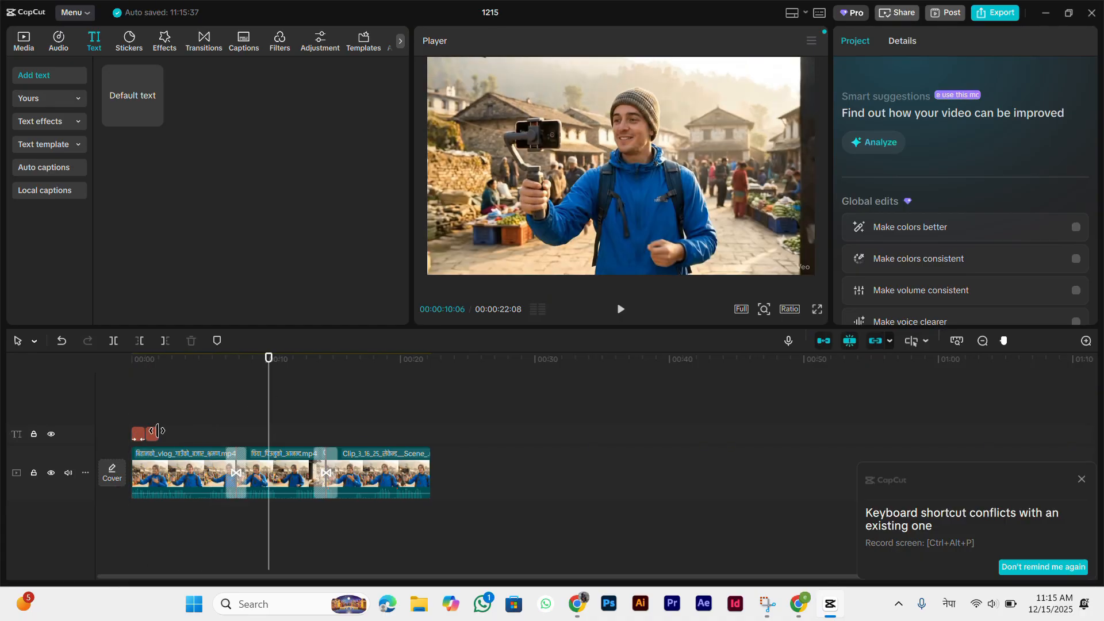
{"action": "left_click", "coordinate": [157, 432]}
{"action": "left_click", "coordinate": [184, 437]}
{"action": "left_click", "coordinate": [138, 433]}
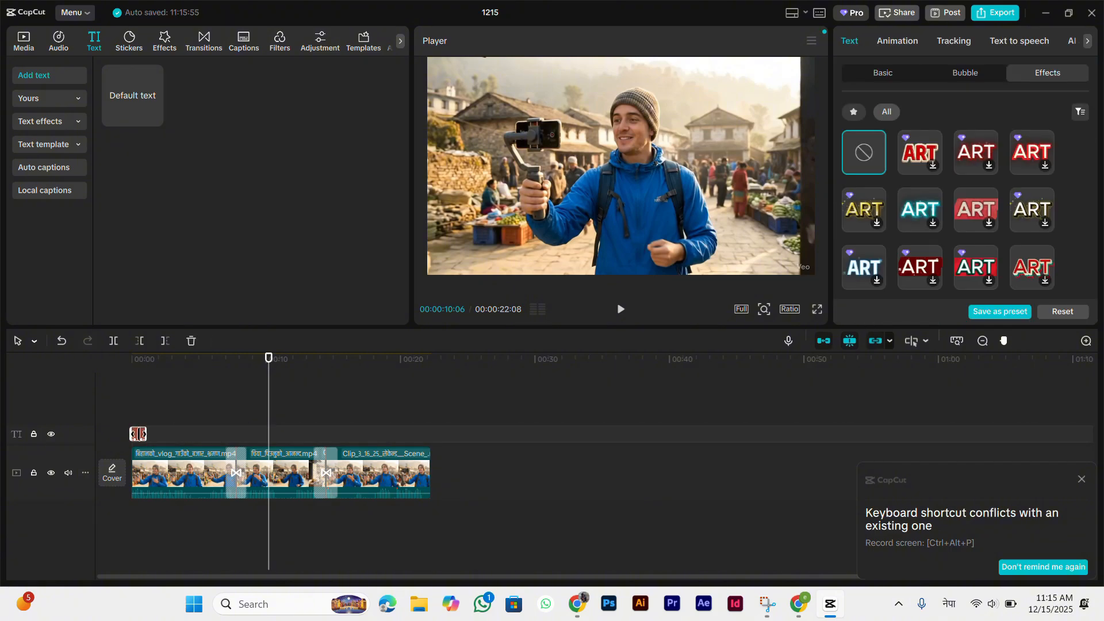
{"action": "left_click_drag", "start_coordinate": [138, 433], "coordinate": [181, 436]}
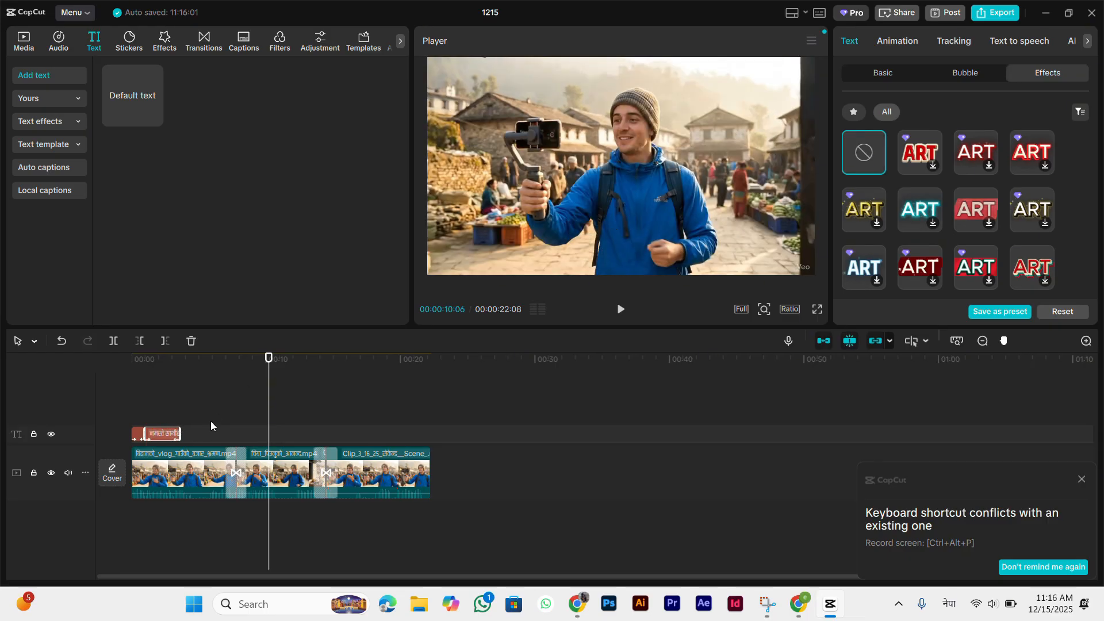
- Replace the second caption's text with "बिहानको समय मा"
{"action": "left_click_drag", "start_coordinate": [275, 406], "coordinate": [160, 408]}
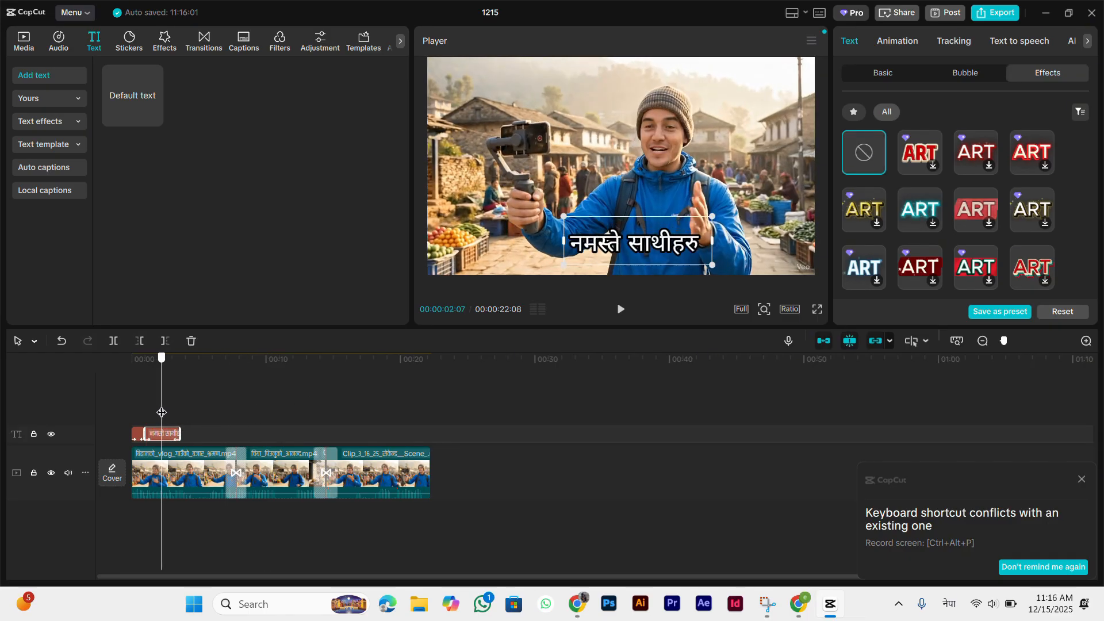
{"action": "double_click", "coordinate": [624, 254]}
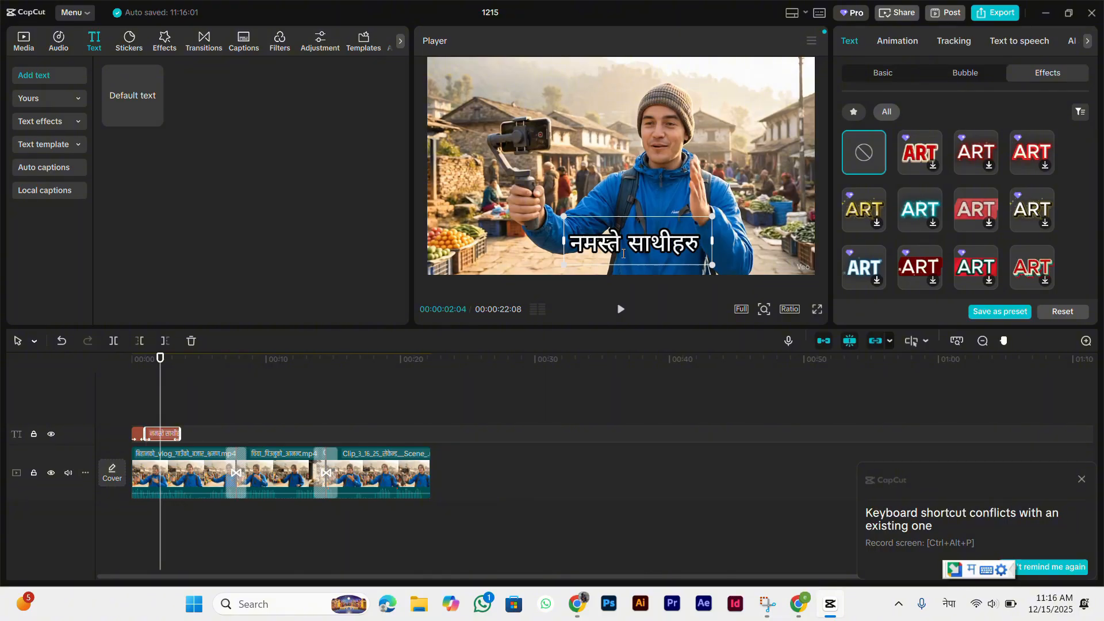
{"action": "key", "text": "ctrl+a"}
{"action": "type", "text": "bihan"}
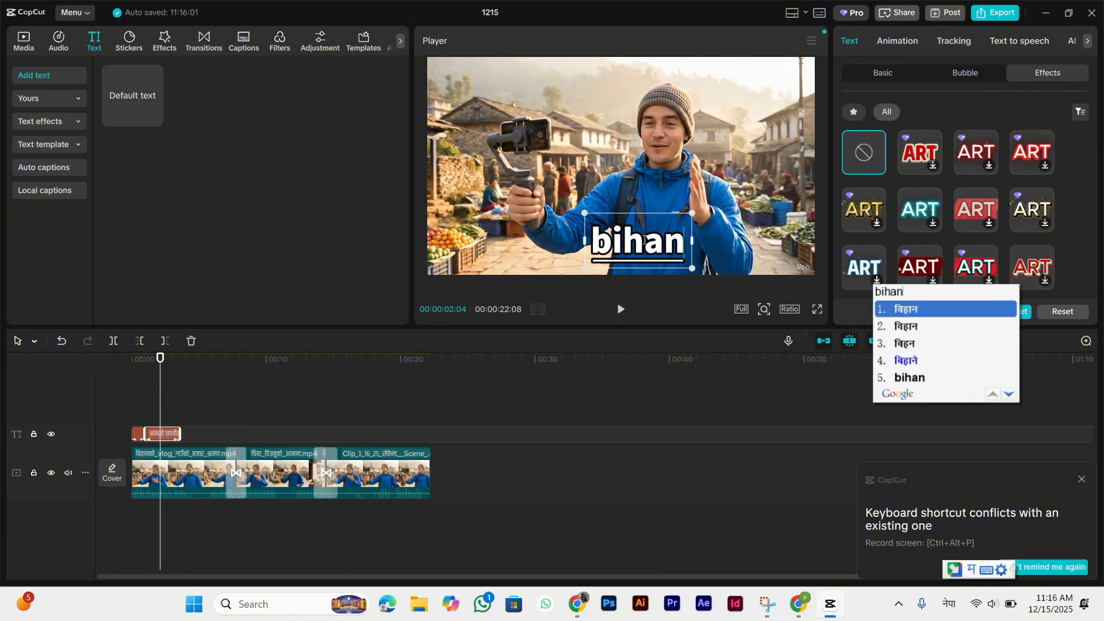
{"action": "key", "text": "Return"}
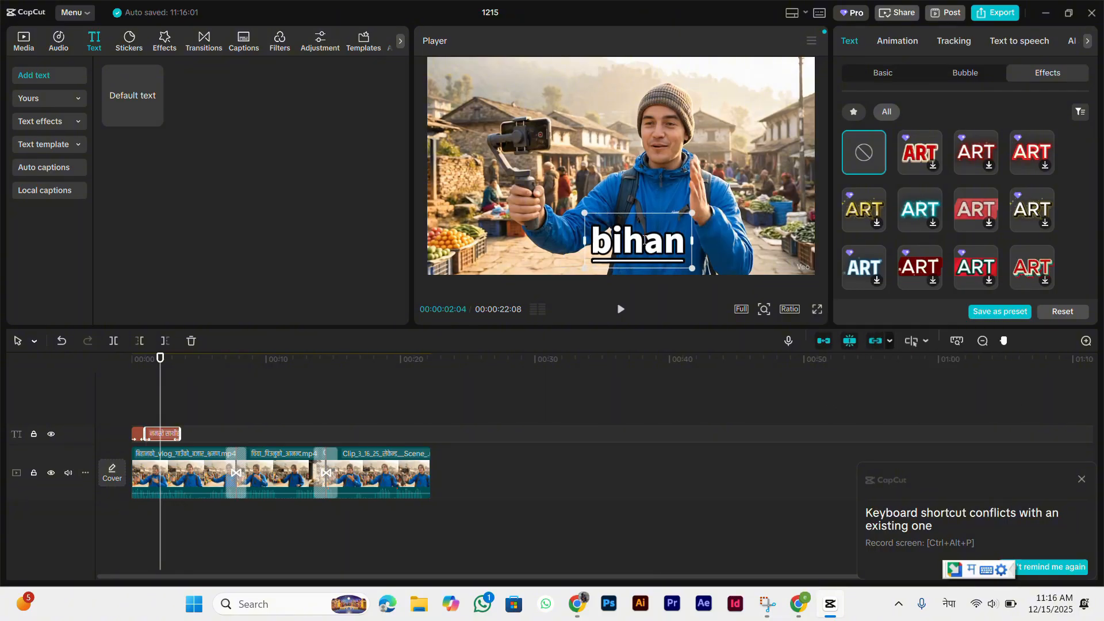
{"action": "type", "text": "ko"}
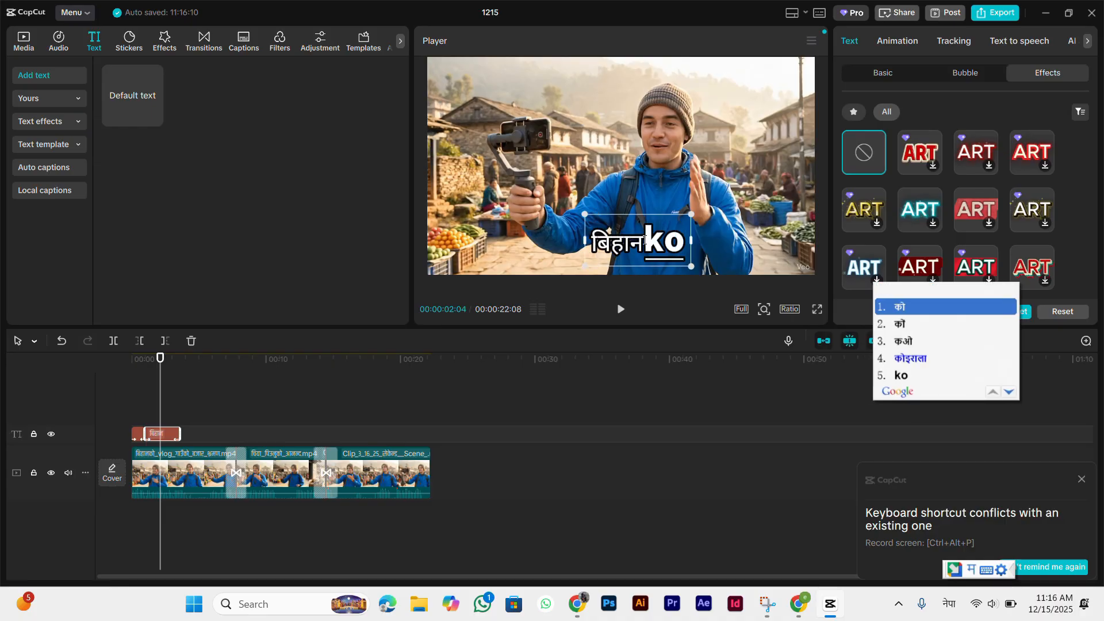
{"action": "type", "text": " samaye"}
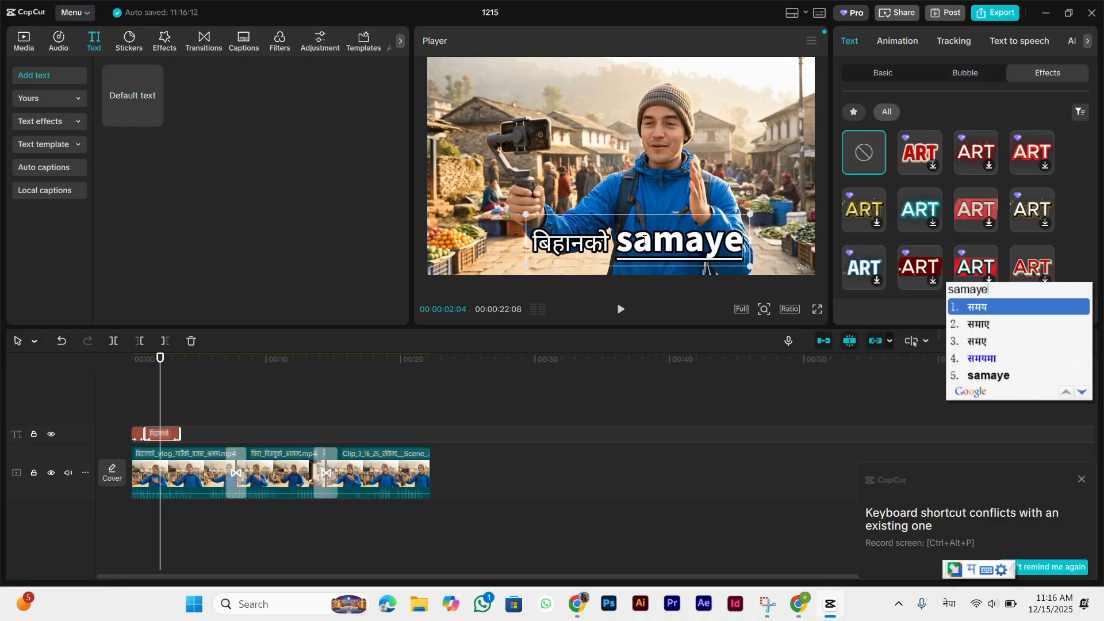
{"action": "key", "text": "Escape"}
{"action": "type", "text": "समय मा"}
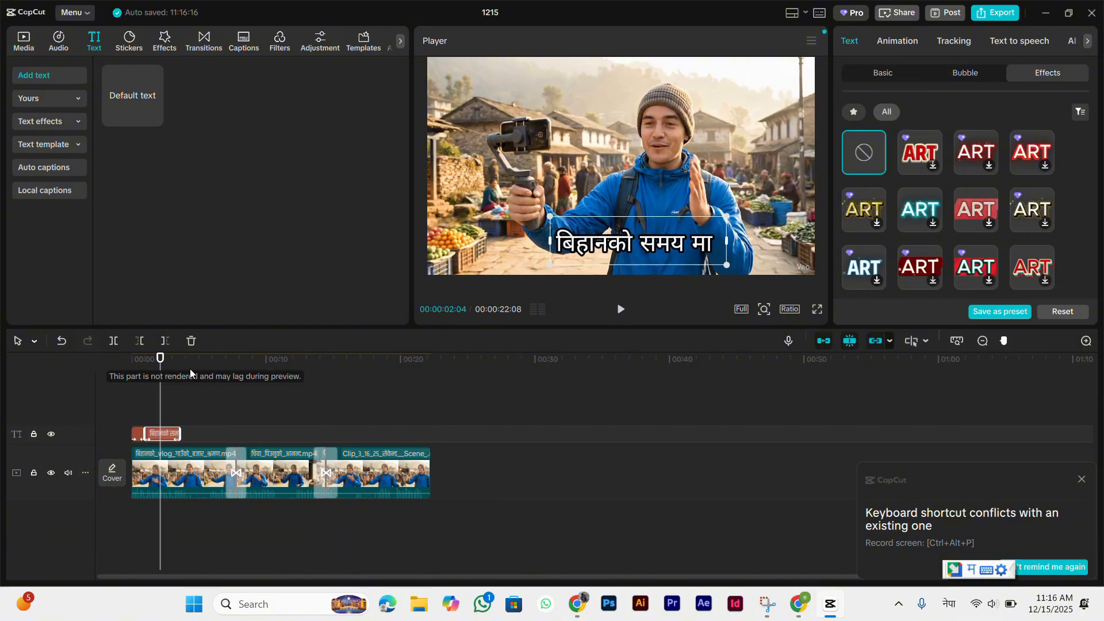
- Play back the second caption and trim its end to about 00:00:03:17 on the timeline
{"action": "left_click", "coordinate": [127, 403]}
{"action": "key", "text": "space"}
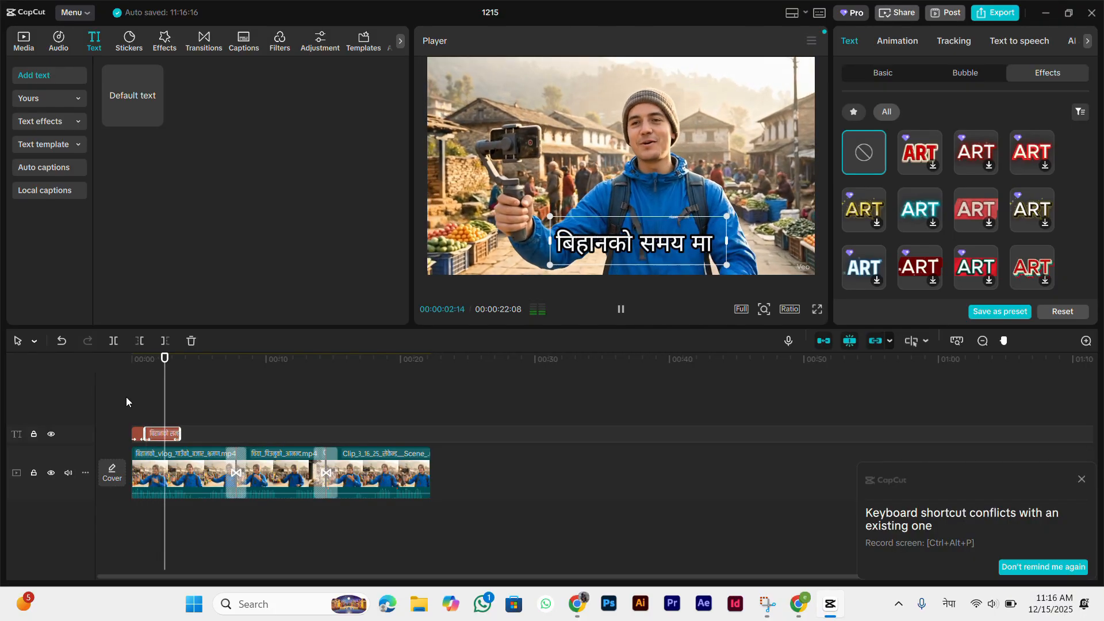
{"action": "key", "text": "space"}
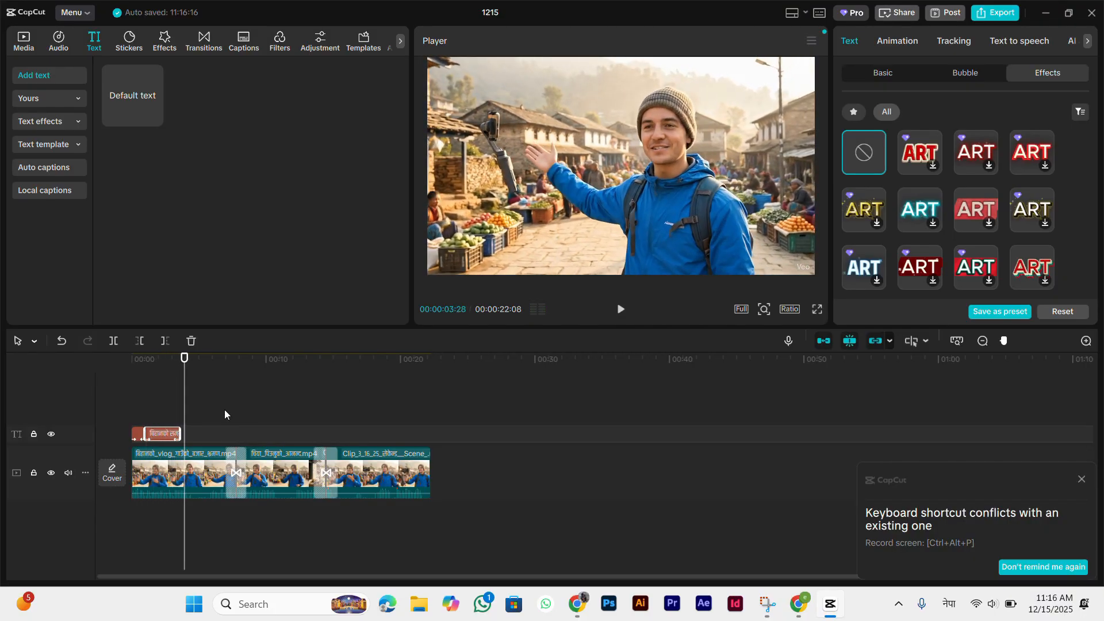
{"action": "left_click", "coordinate": [183, 416]}
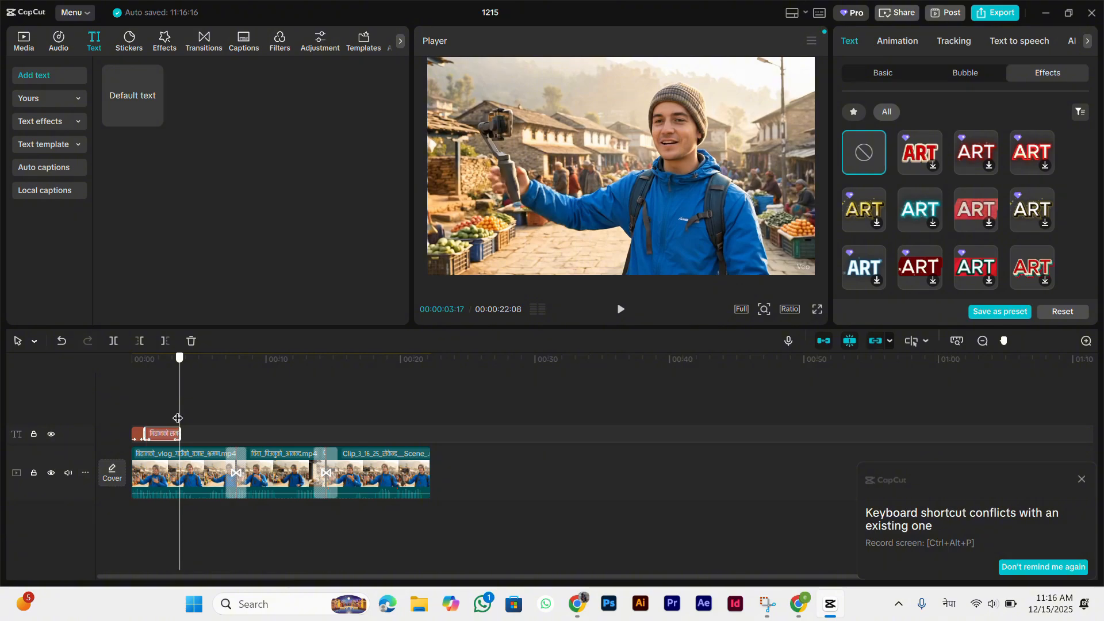
{"action": "left_click", "coordinate": [137, 436]}
{"action": "left_click", "coordinate": [174, 415]}
{"action": "left_click", "coordinate": [171, 416]}
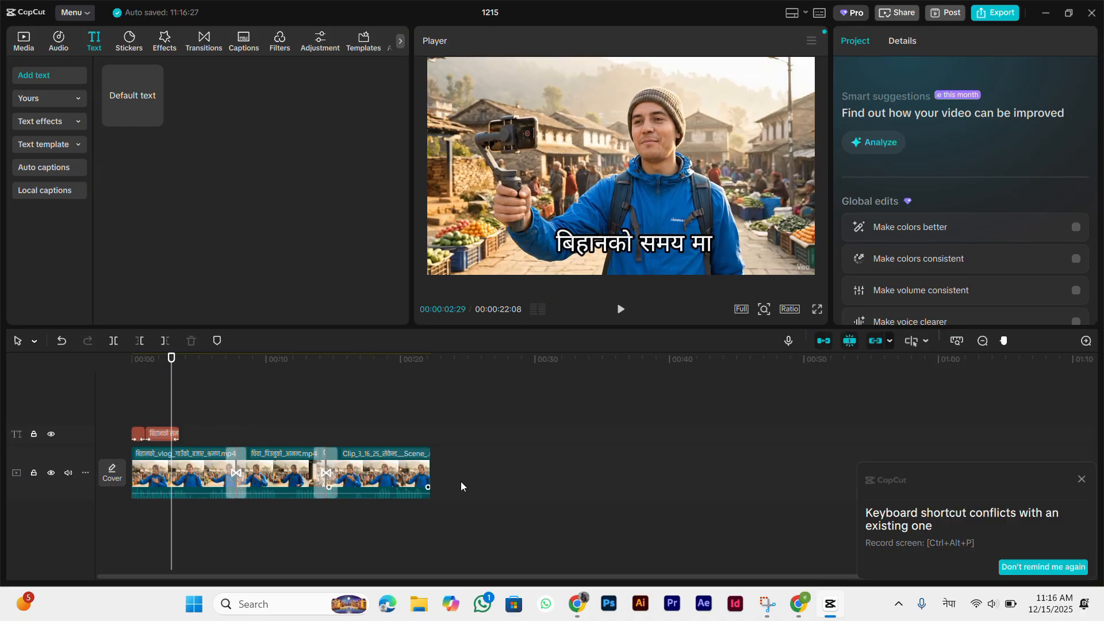
- Prepare an export named "ई" with the frame rate set to 60fps, and cancel it without exporting
{"action": "left_click", "coordinate": [1001, 14]}
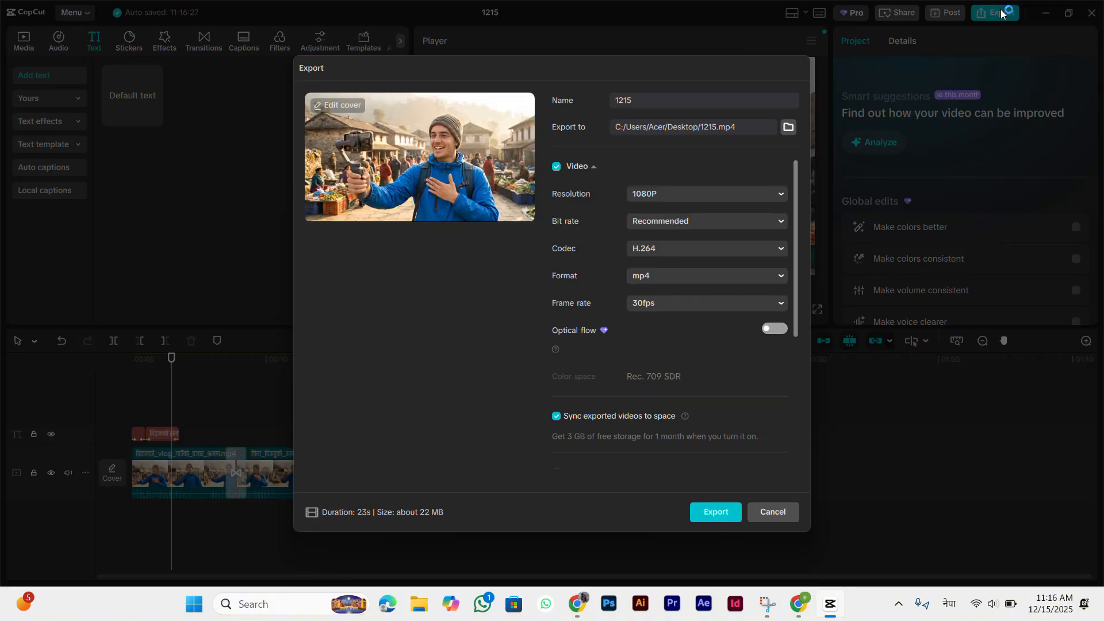
{"action": "double_click", "coordinate": [633, 102]}
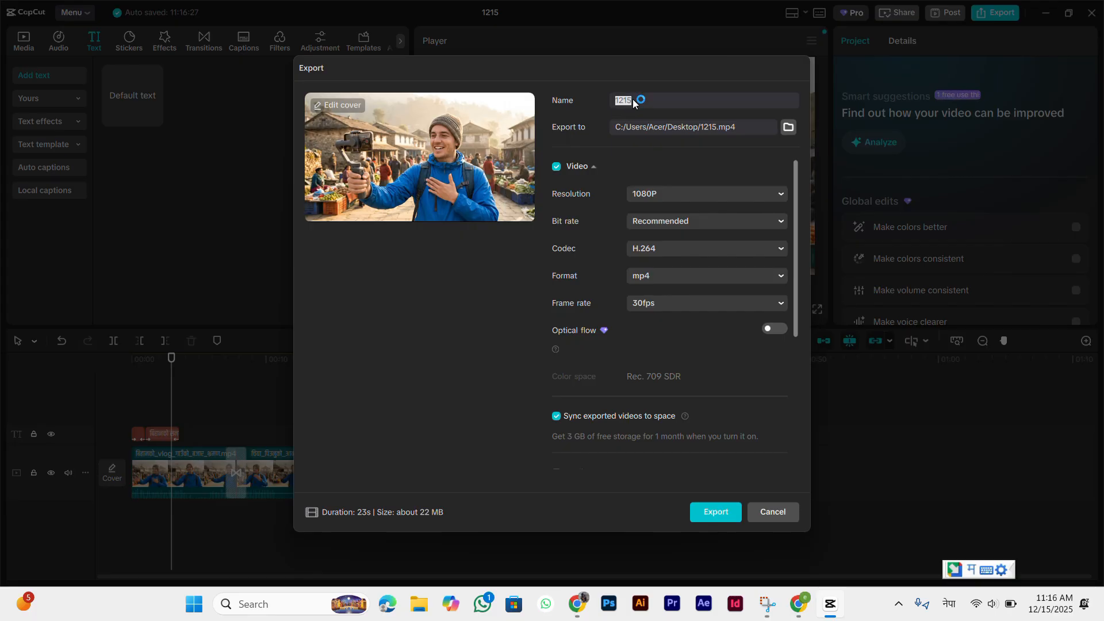
{"action": "type", "text": "ai"}
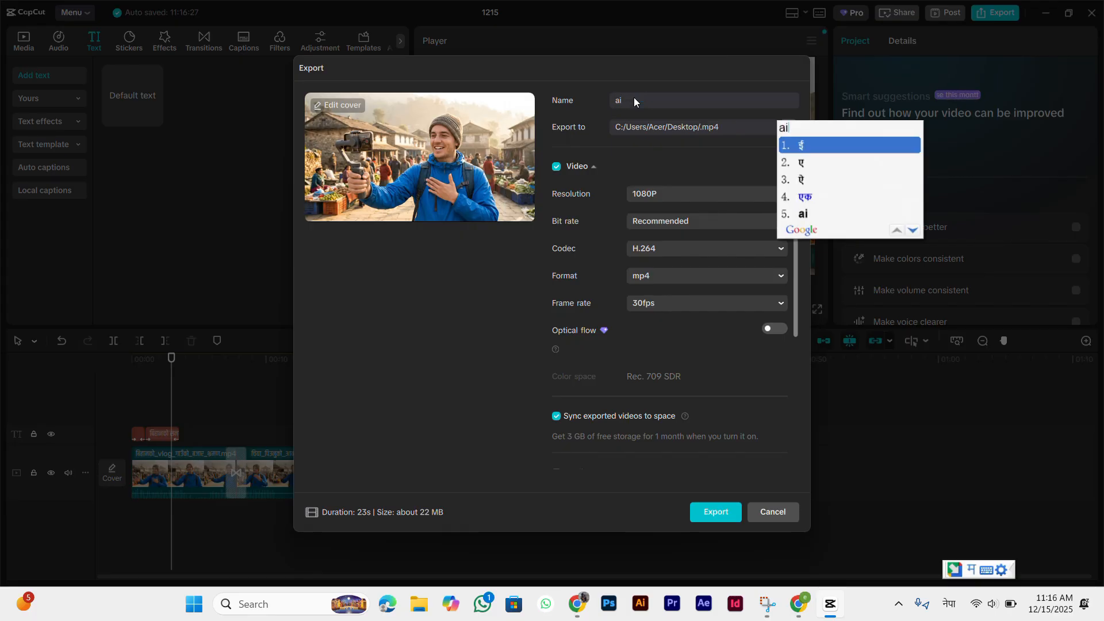
{"action": "key", "text": "space"}
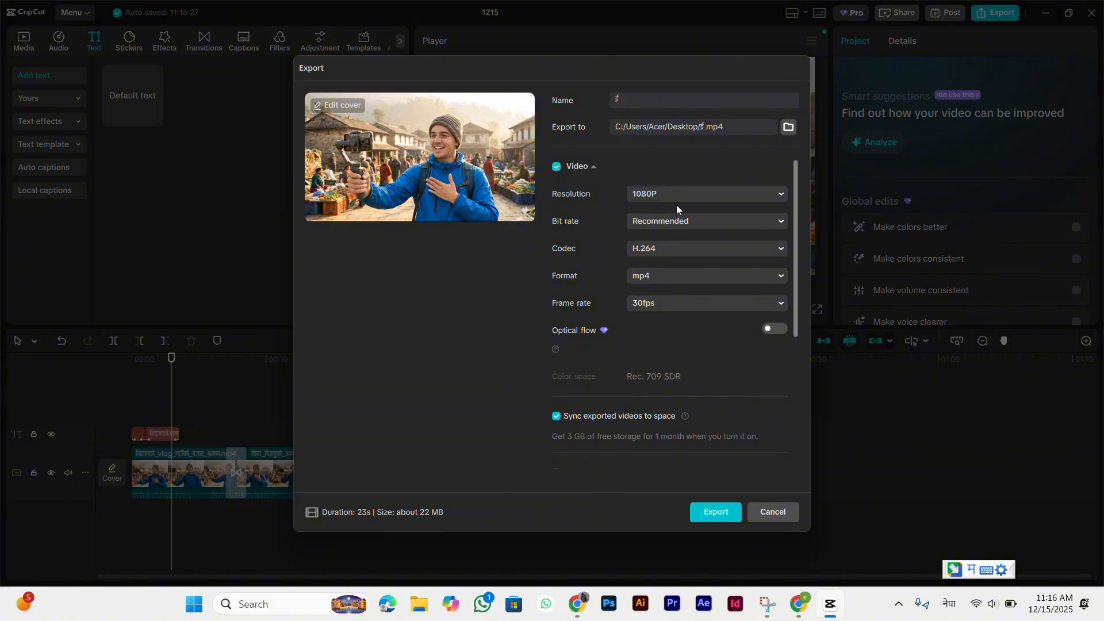
{"action": "left_click", "coordinate": [654, 305]}
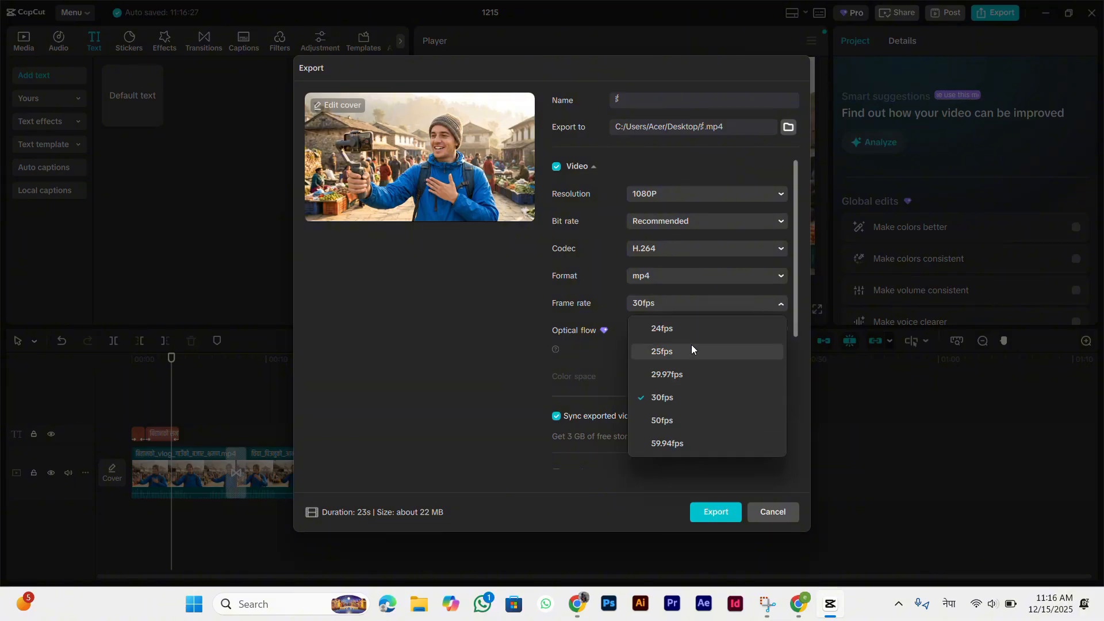
{"action": "left_click", "coordinate": [668, 468]}
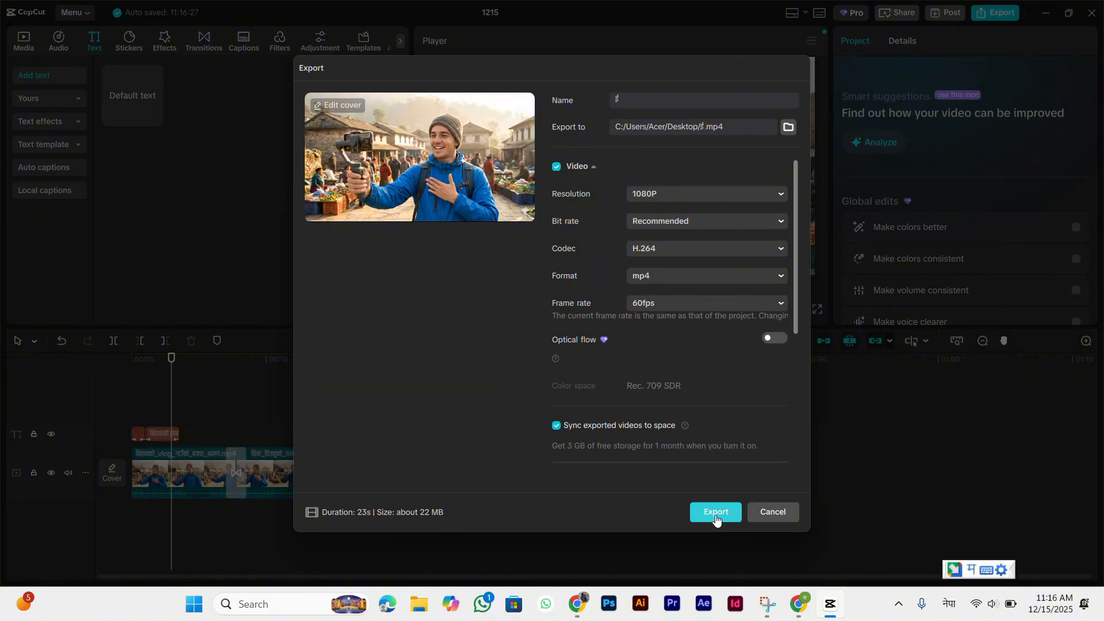
{"action": "left_click", "coordinate": [771, 518]}
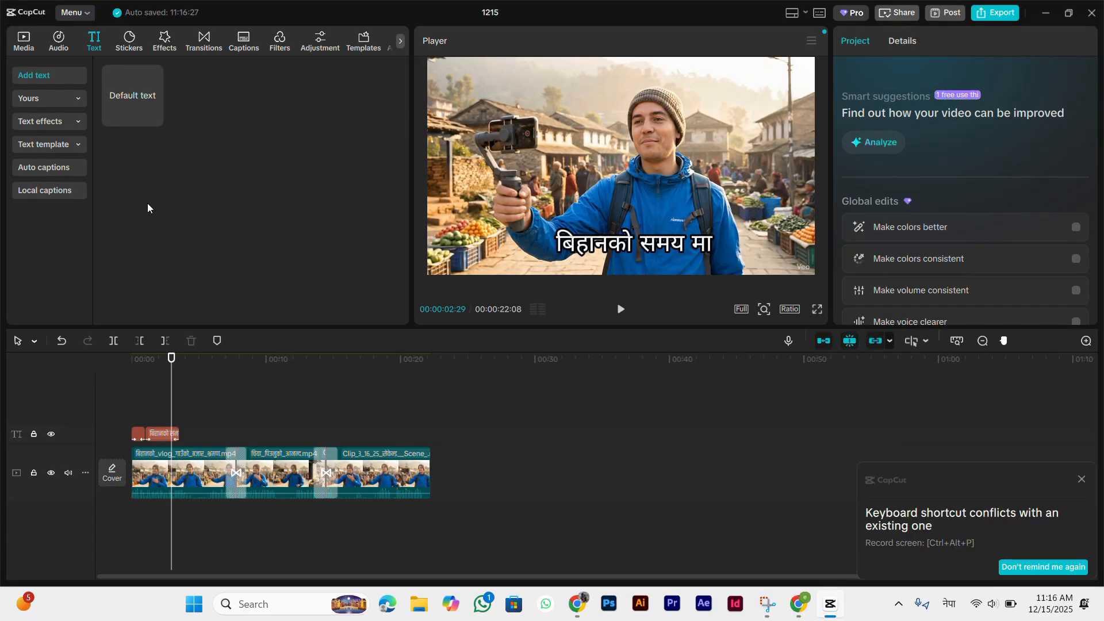